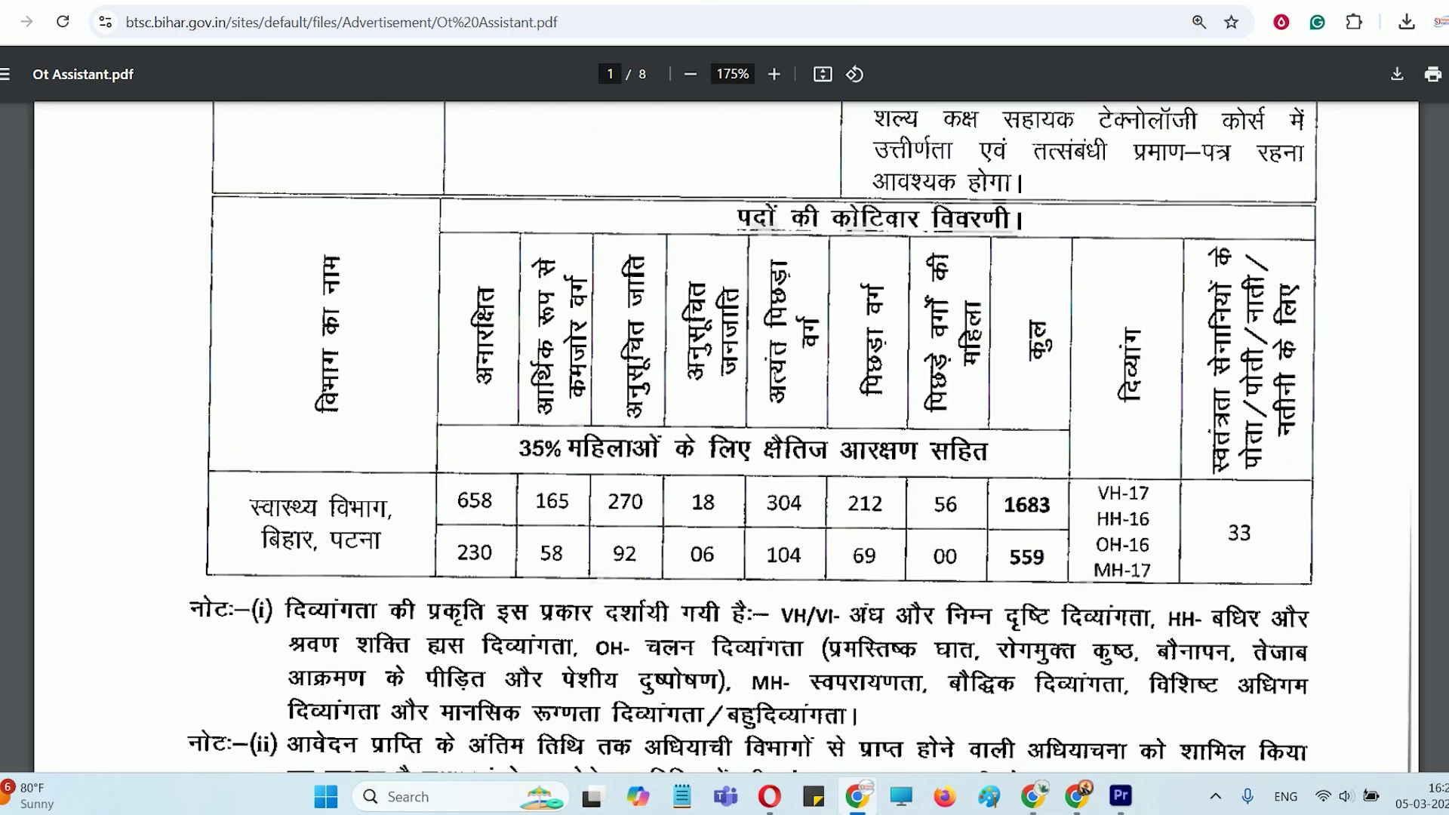
# Close the current tab and scroll through the recruitment portal page
pyautogui.hotkey('ctrl', 'w')
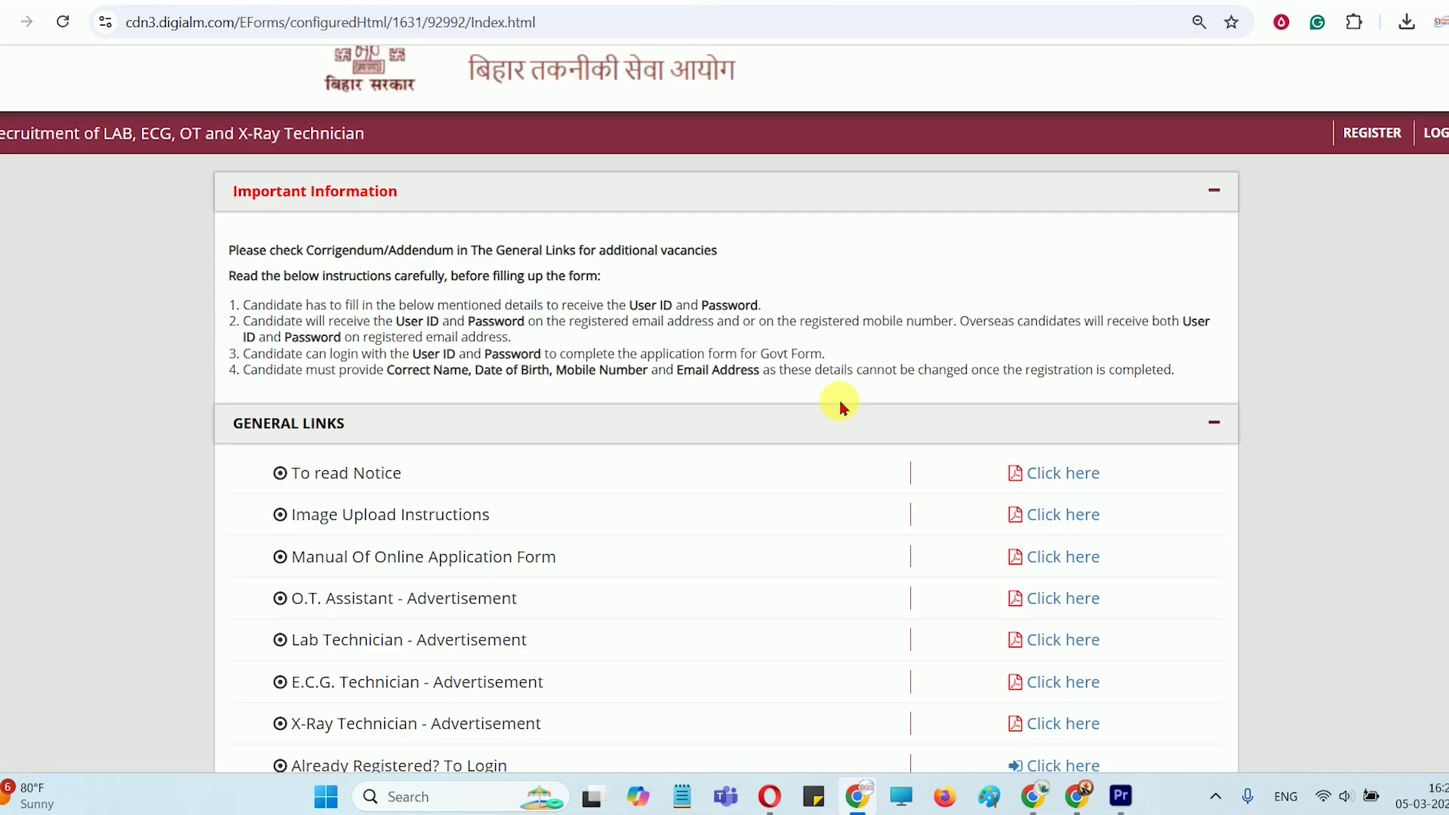
pyautogui.scroll(-3, 840, 407)
pyautogui.scroll(4, 834, 421)
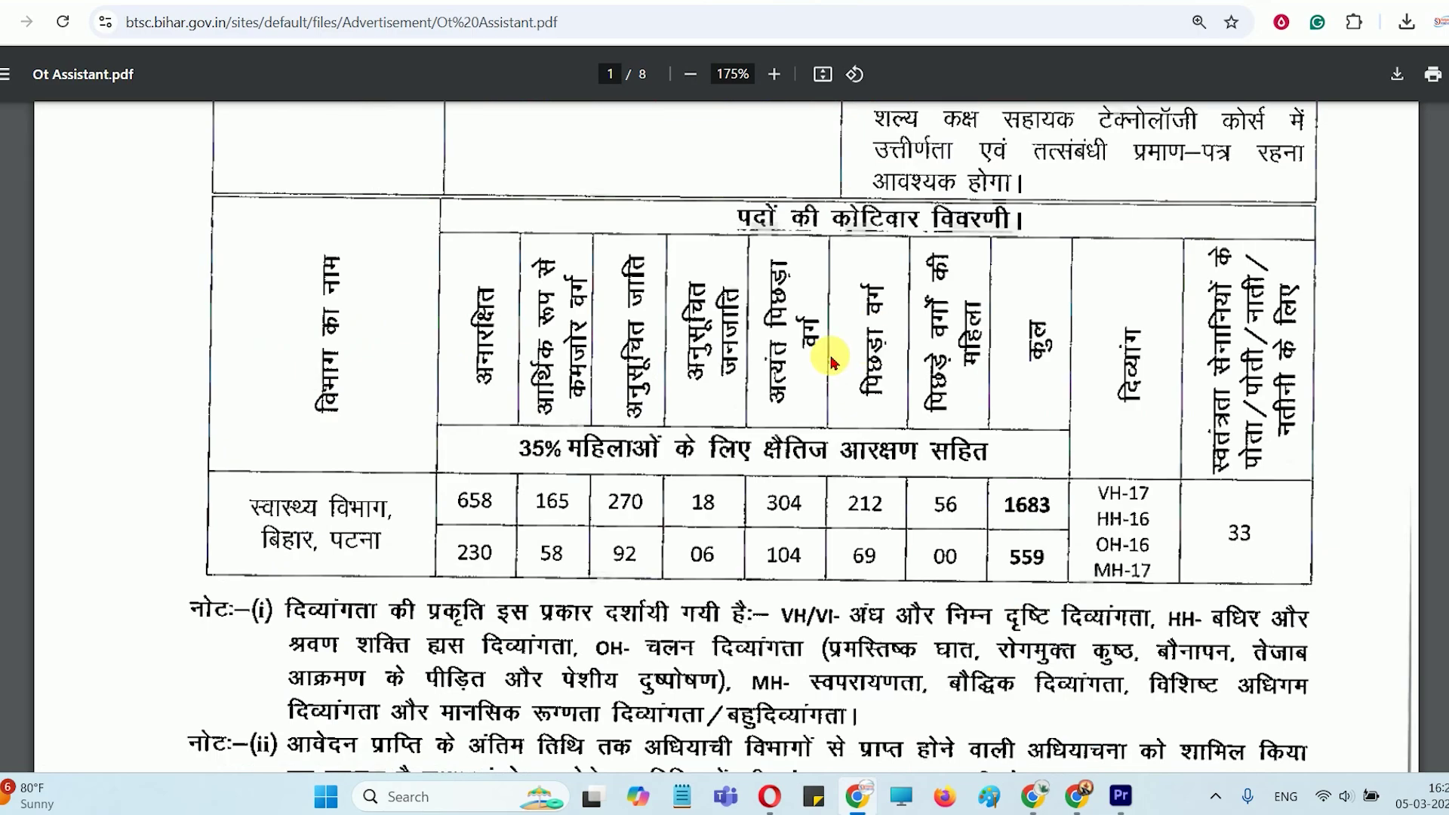
pyautogui.scroll(5, 830, 360)
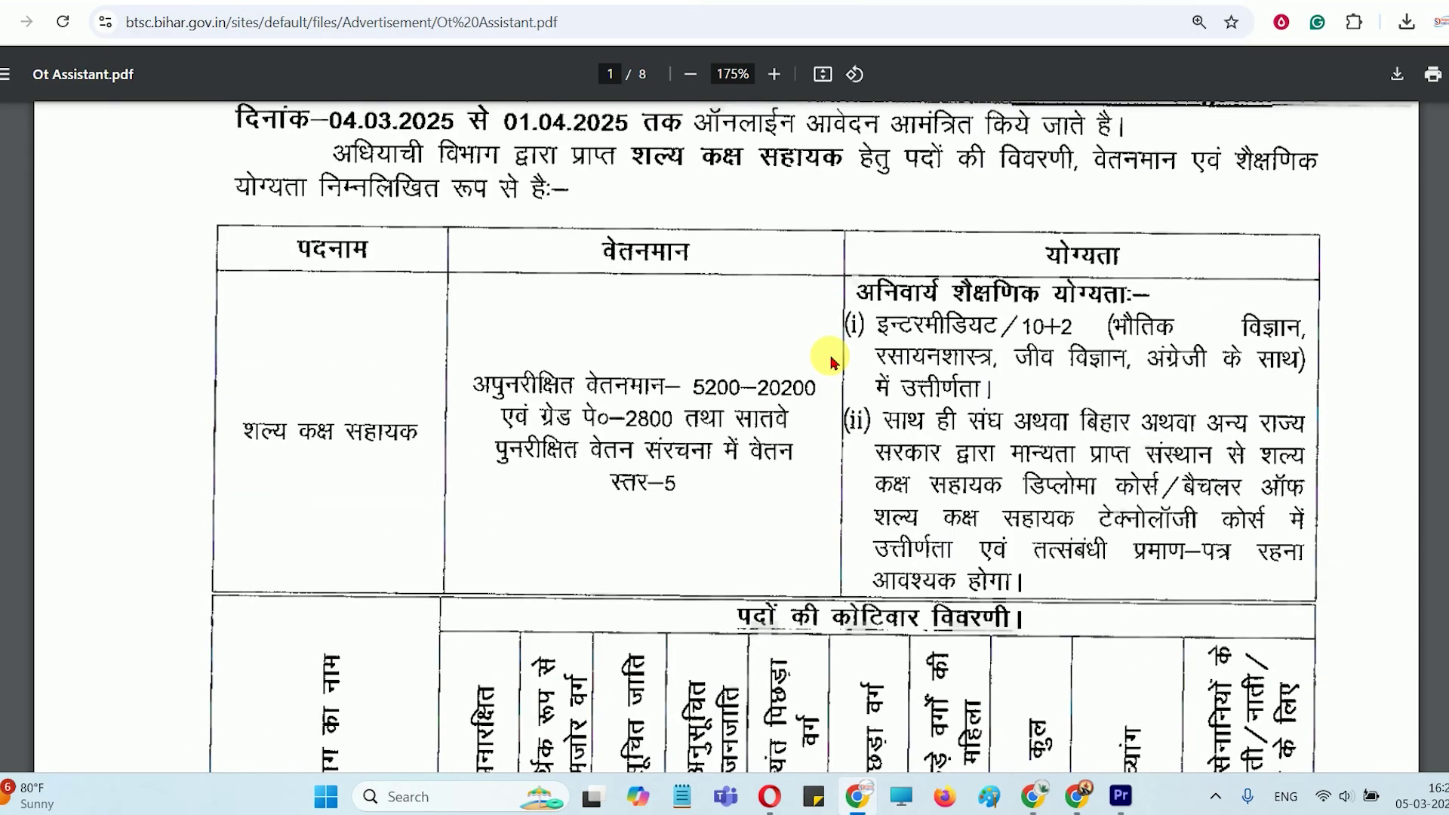
pyautogui.scroll(3, 830, 361)
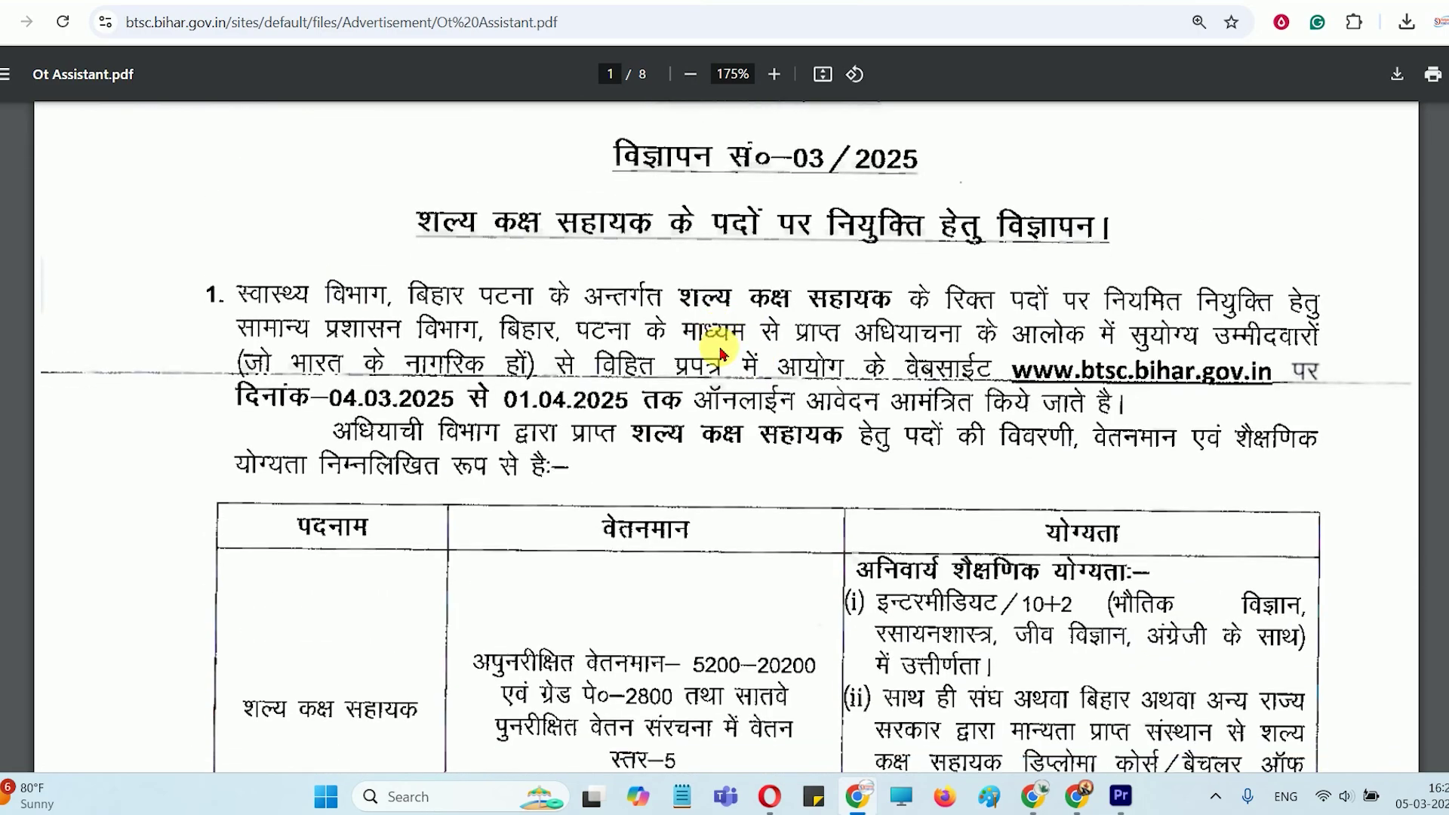
pyautogui.scroll(-2, 721, 353)
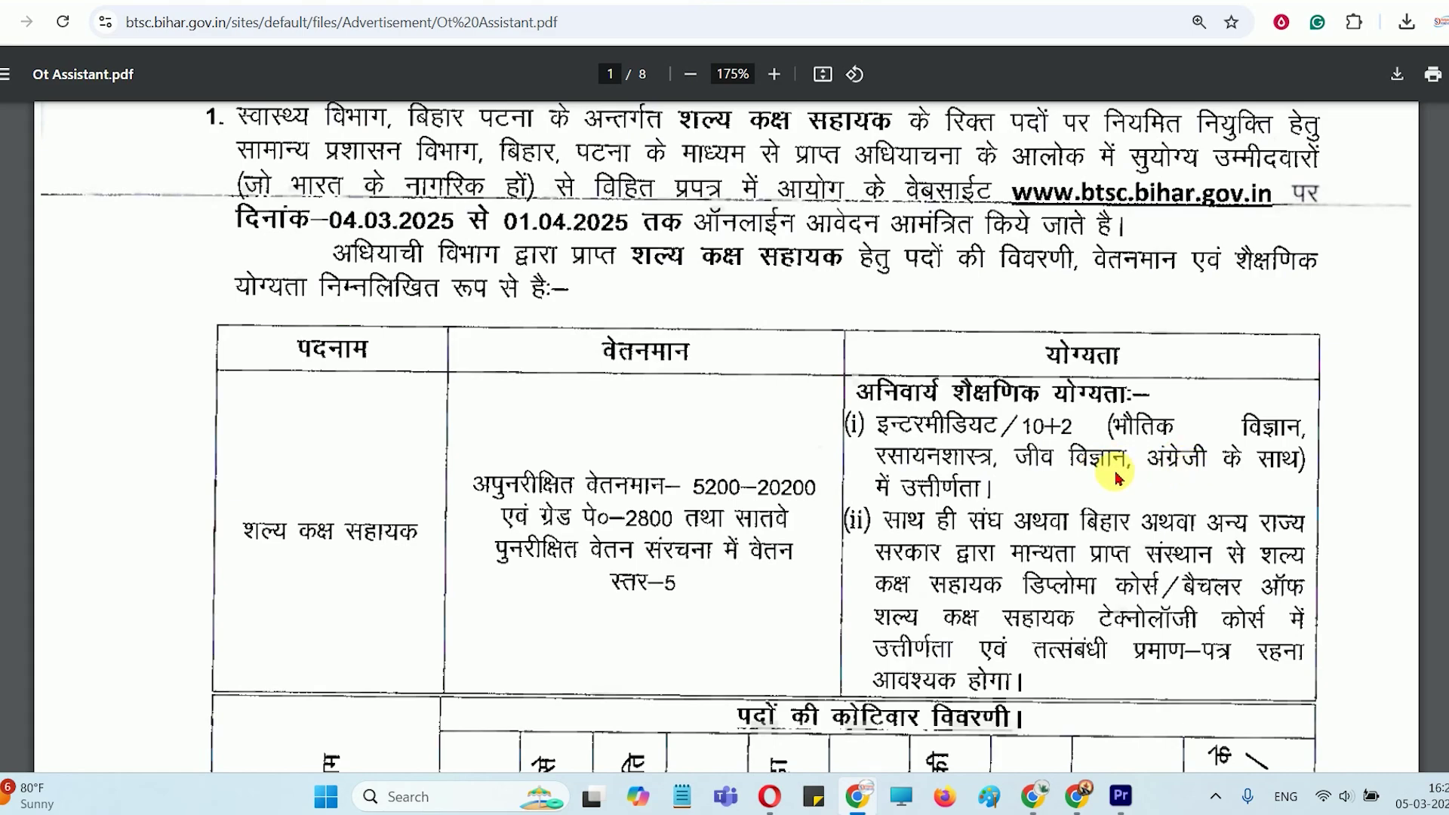
pyautogui.scroll(-1, 1109, 468)
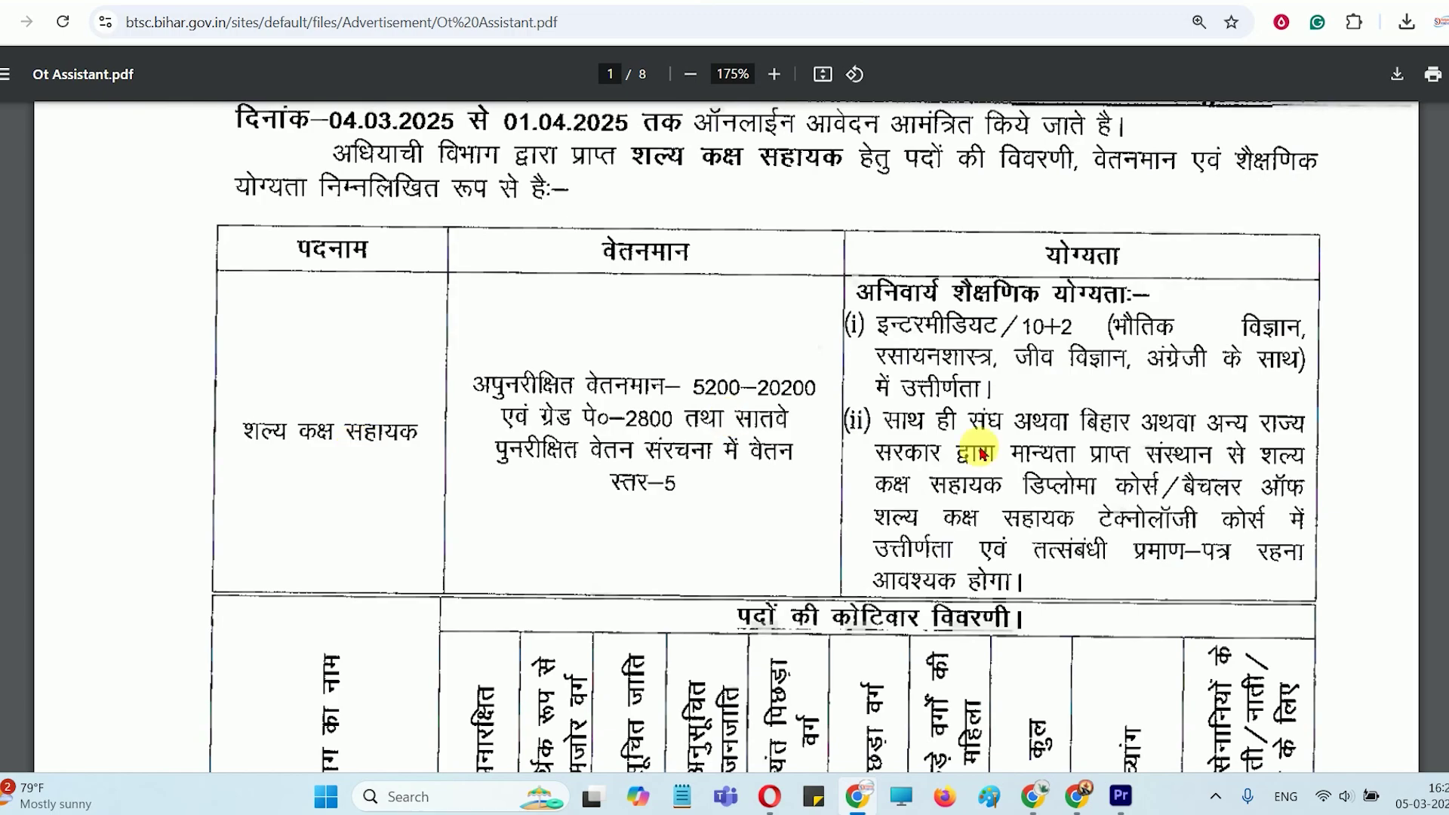
pyautogui.scroll(-6, 1011, 475)
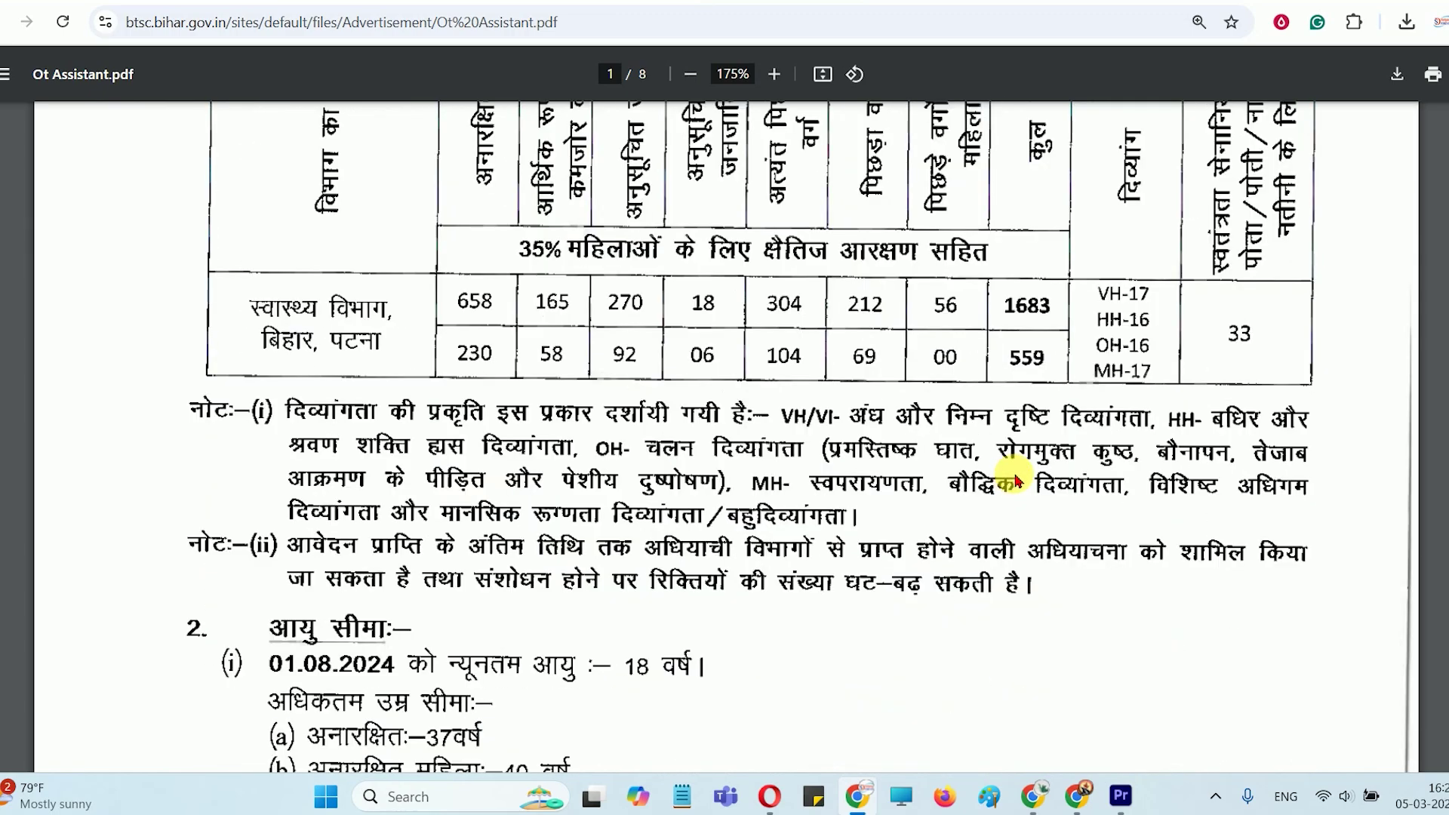
pyautogui.scroll(-7, 890, 415)
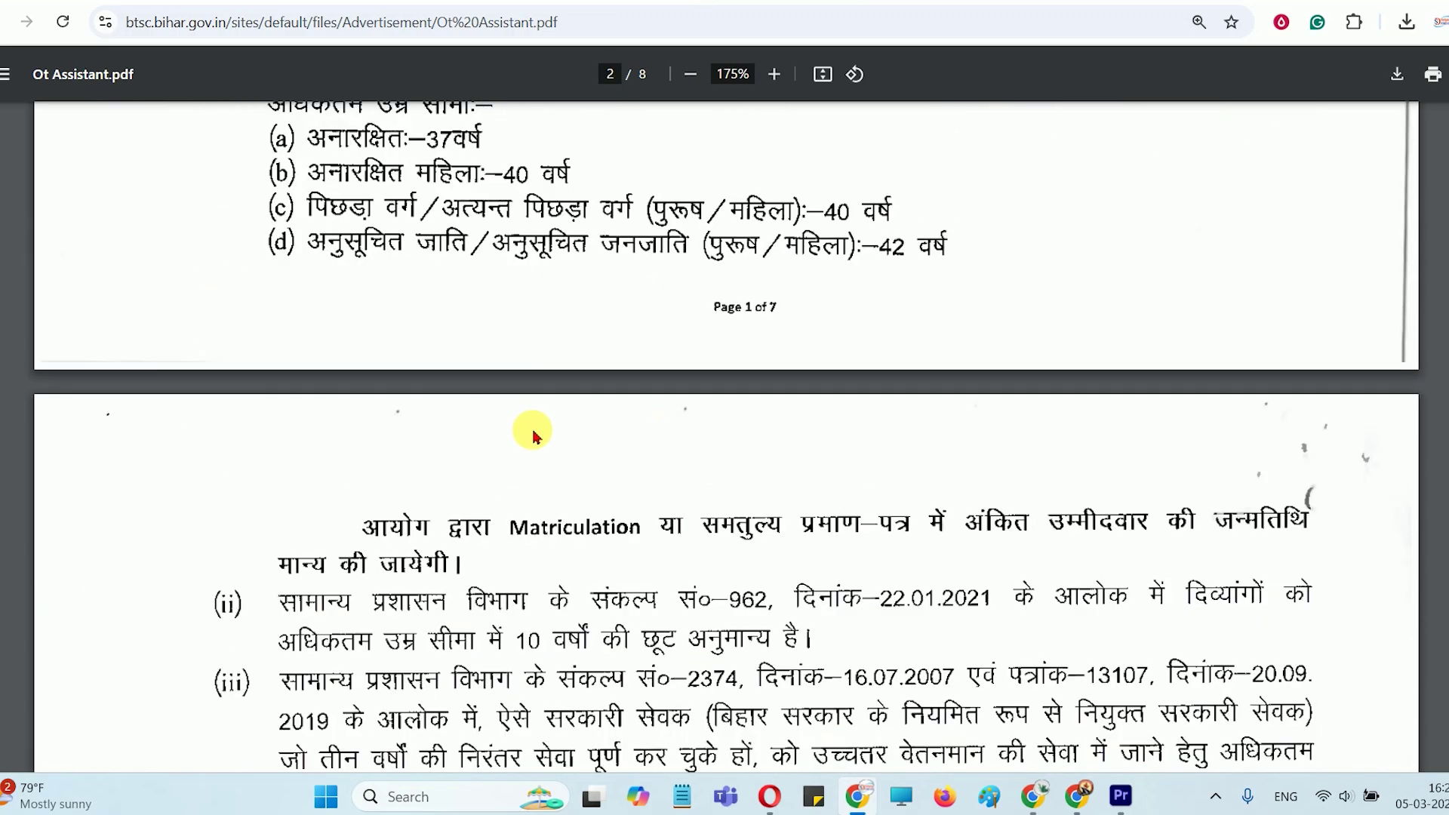
pyautogui.scroll(2, 494, 377)
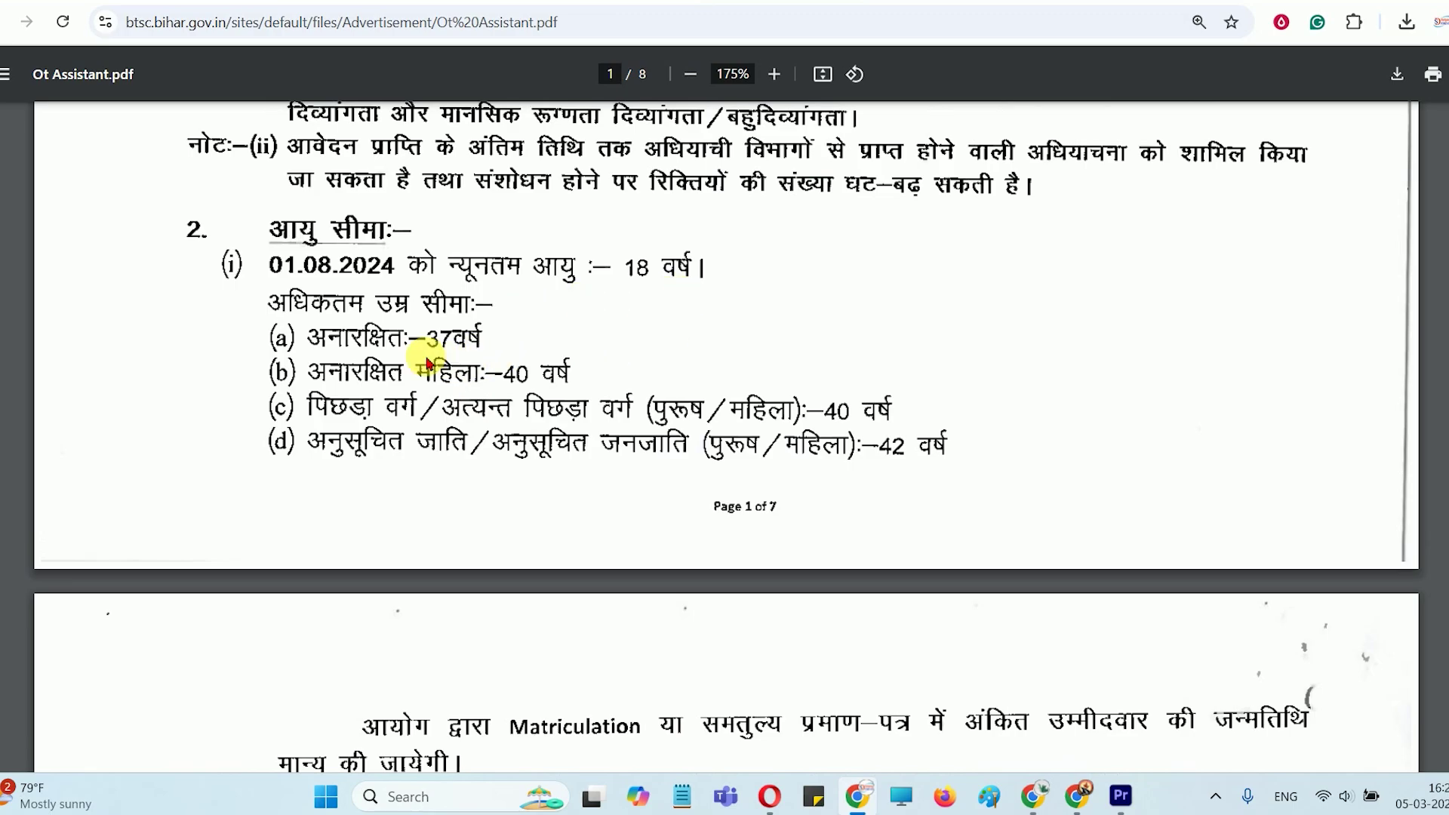
pyautogui.scroll(-14, 755, 438)
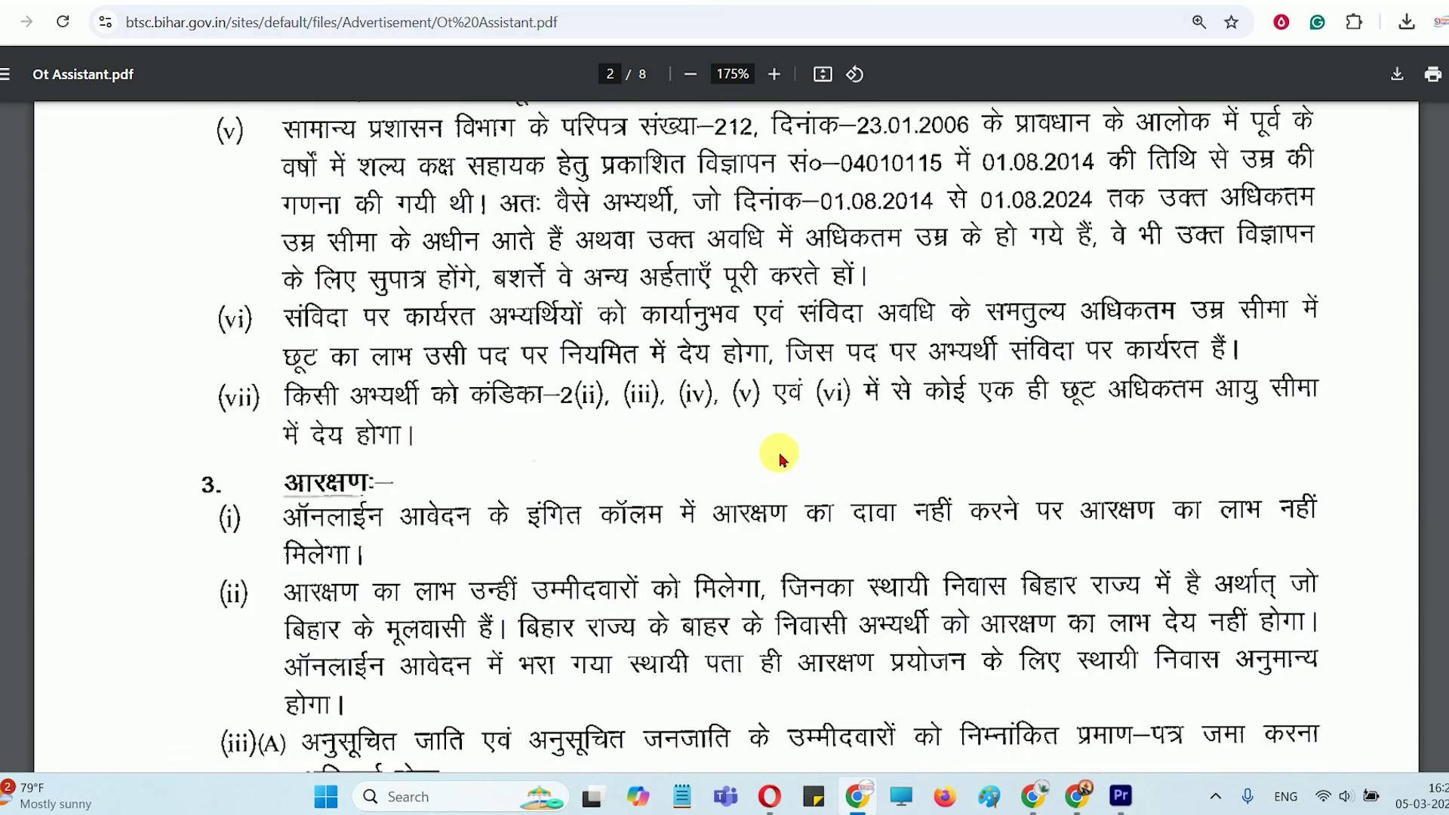
pyautogui.scroll(-7, 781, 459)
pyautogui.scroll(-20, 782, 458)
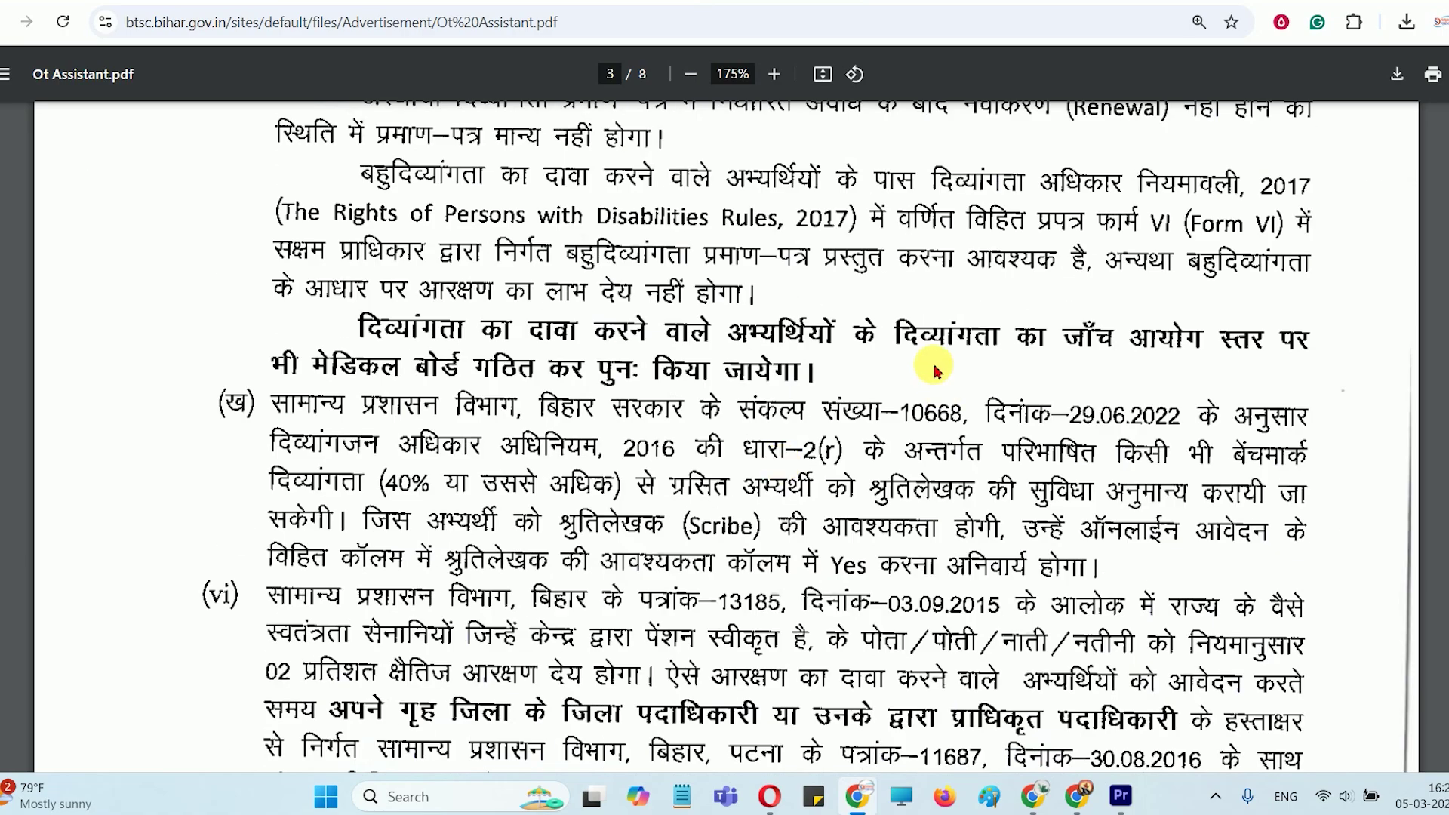
pyautogui.scroll(20, 934, 370)
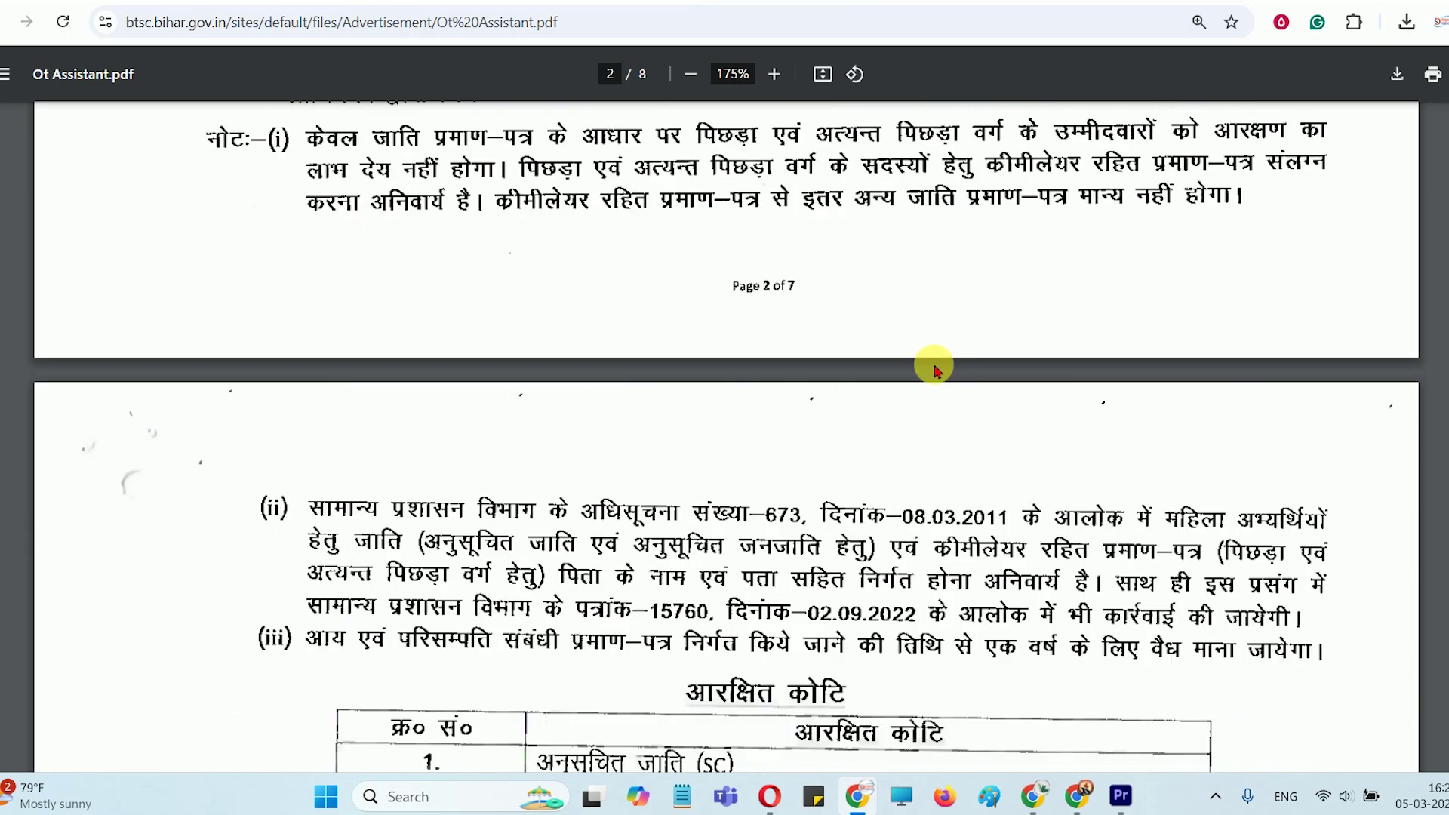
# In the OT Assistant vacancy article, follow the Important Links 'Online Apply' Website link
pyautogui.click(705, 1)
pyautogui.scroll(10, 679, 279)
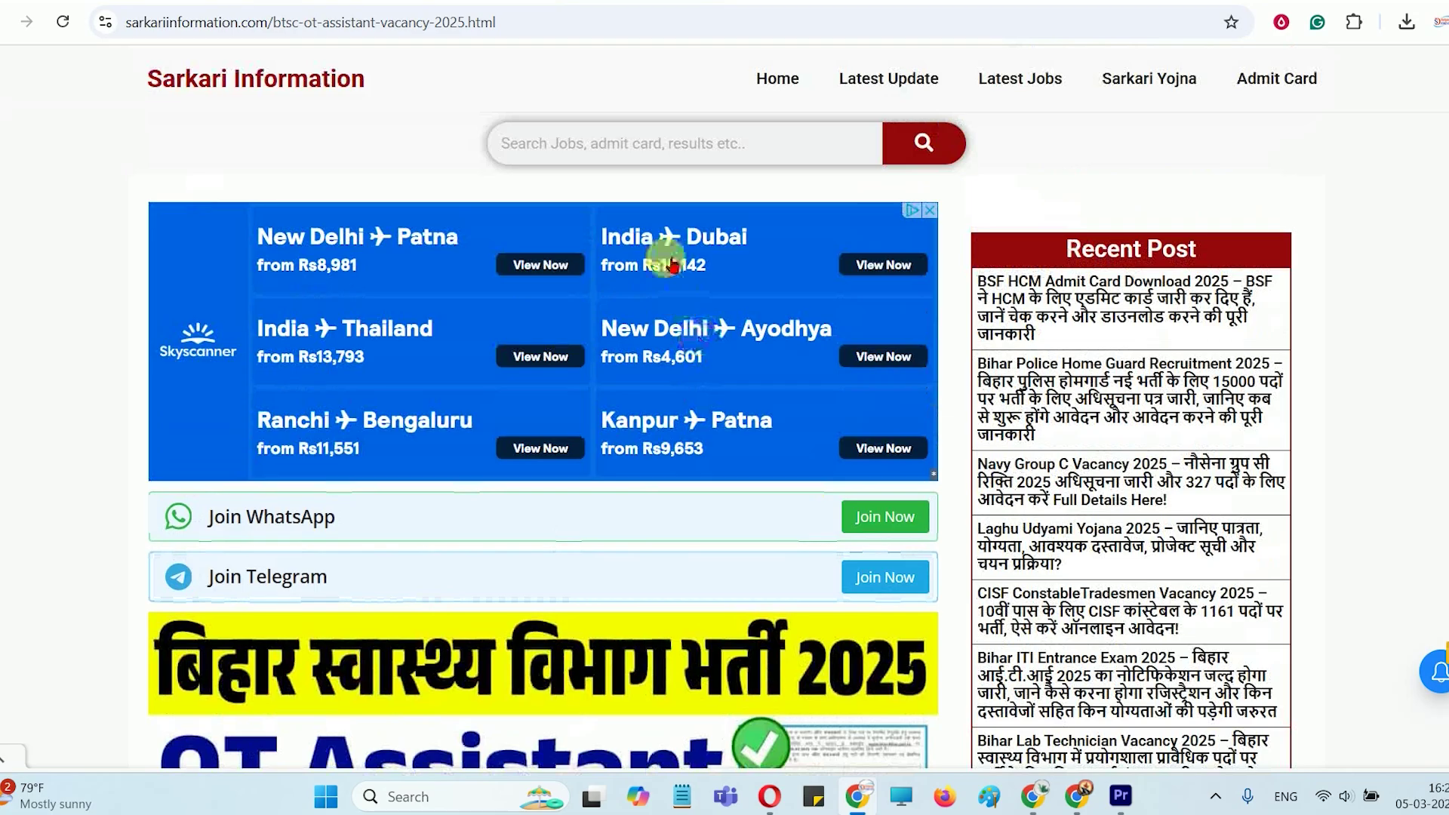
pyautogui.scroll(-10, 513, 302)
pyautogui.scroll(3, 533, 332)
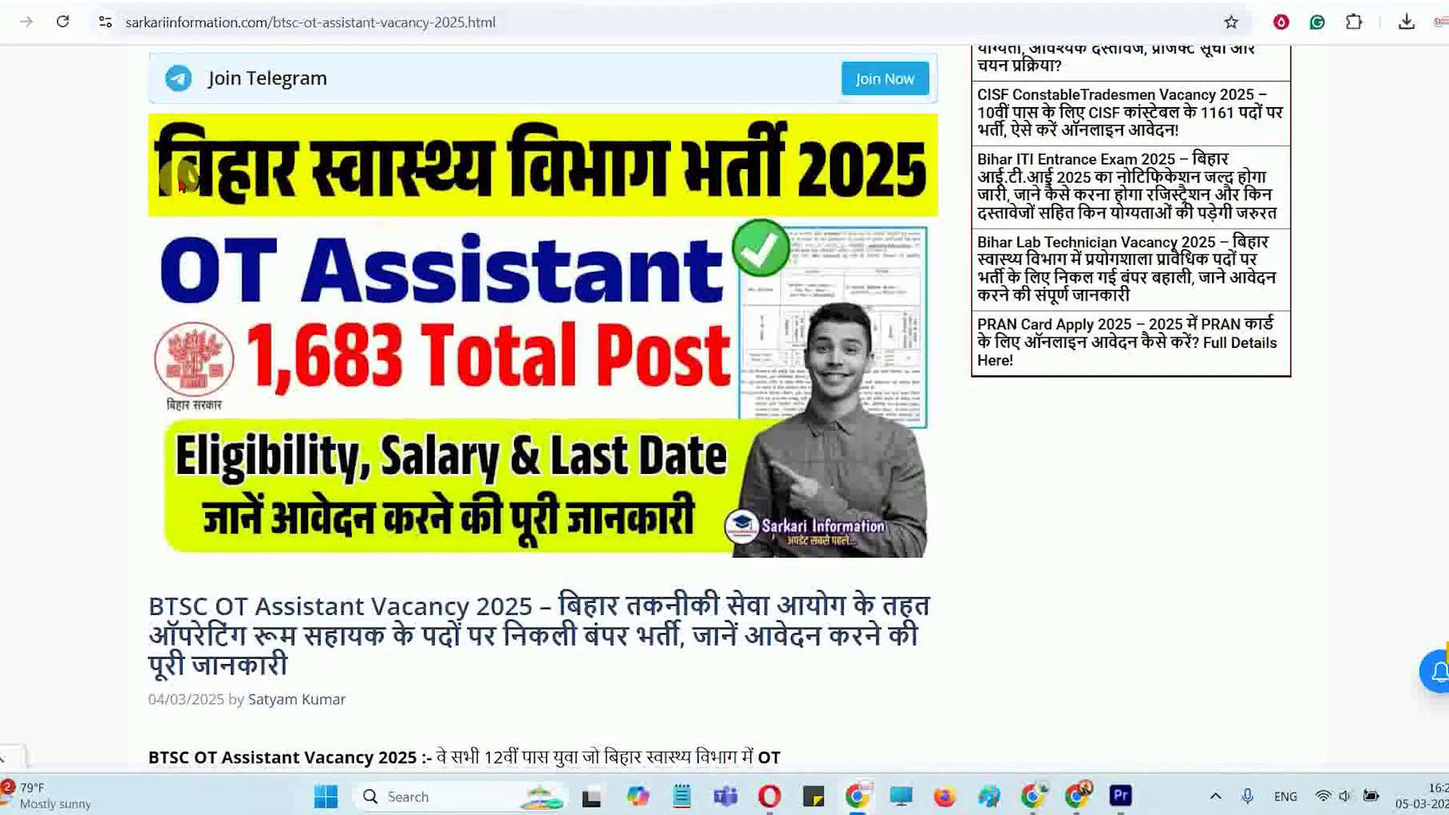
pyautogui.scroll(-10, 653, 372)
pyautogui.scroll(-20, 653, 372)
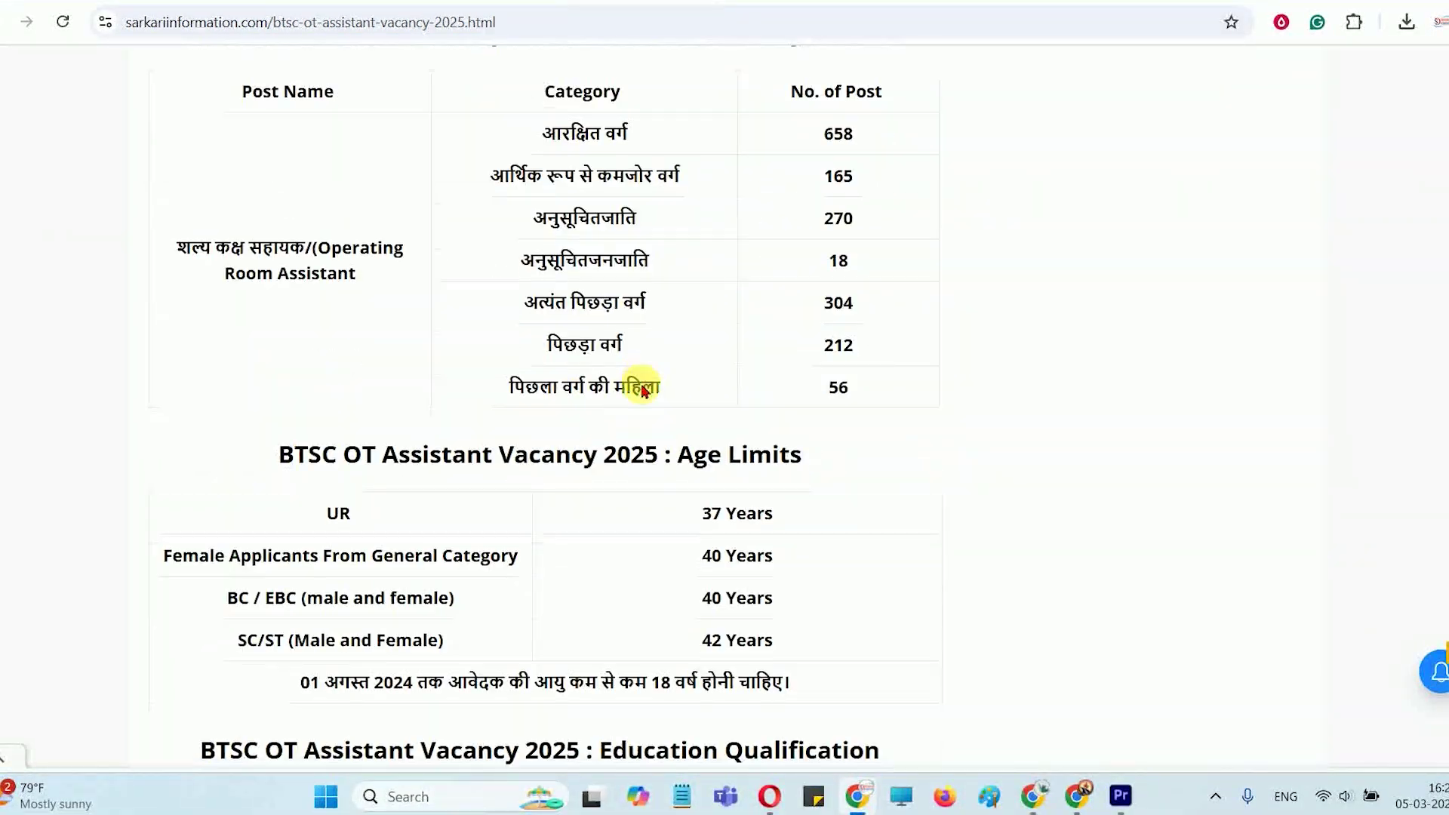
pyautogui.scroll(-20, 657, 422)
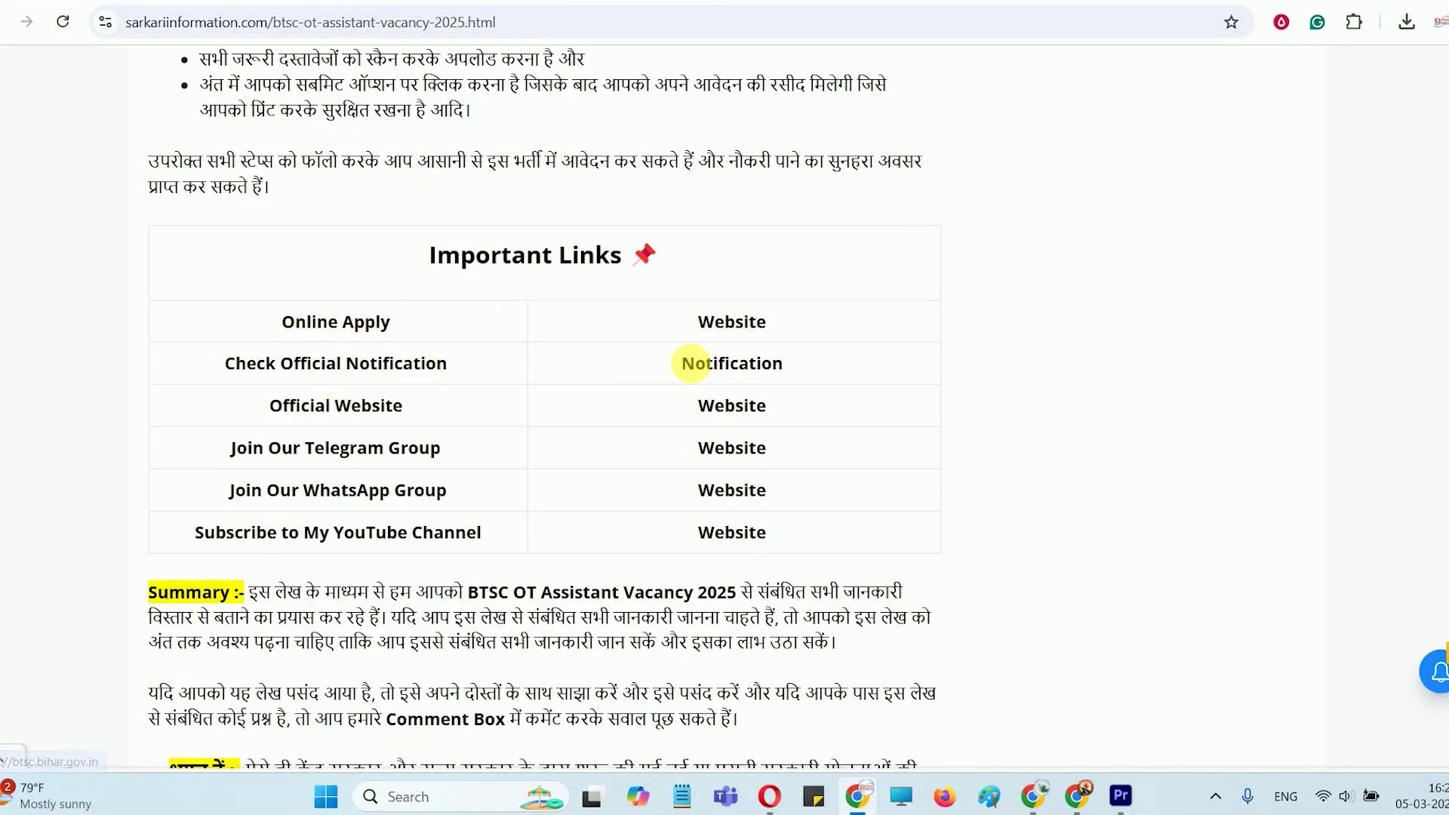
pyautogui.click(768, 323)
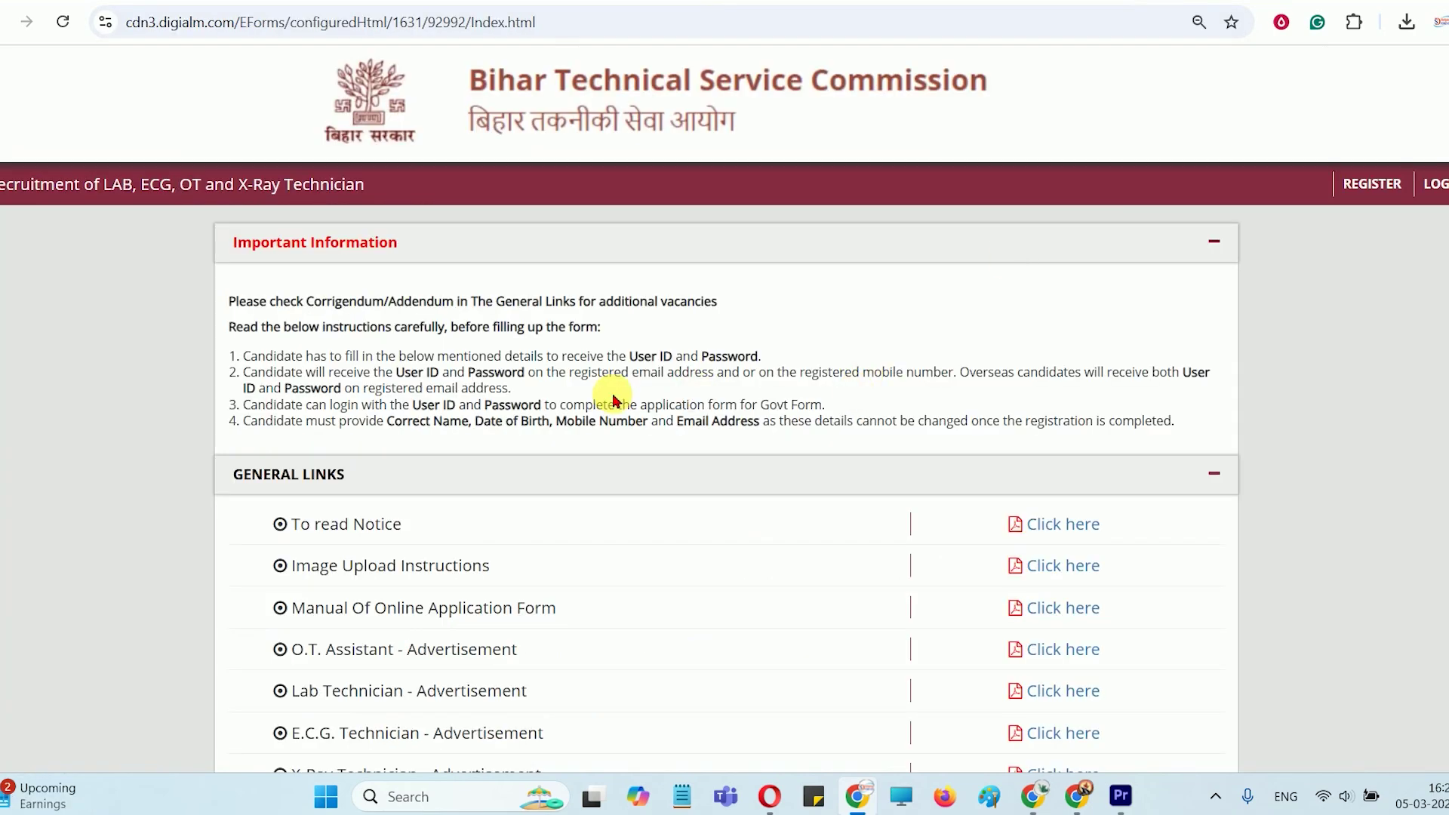
# Open the candidate REGISTER page from the BTSC recruitment header
pyautogui.scroll(-5, 613, 400)
pyautogui.scroll(5, 614, 395)
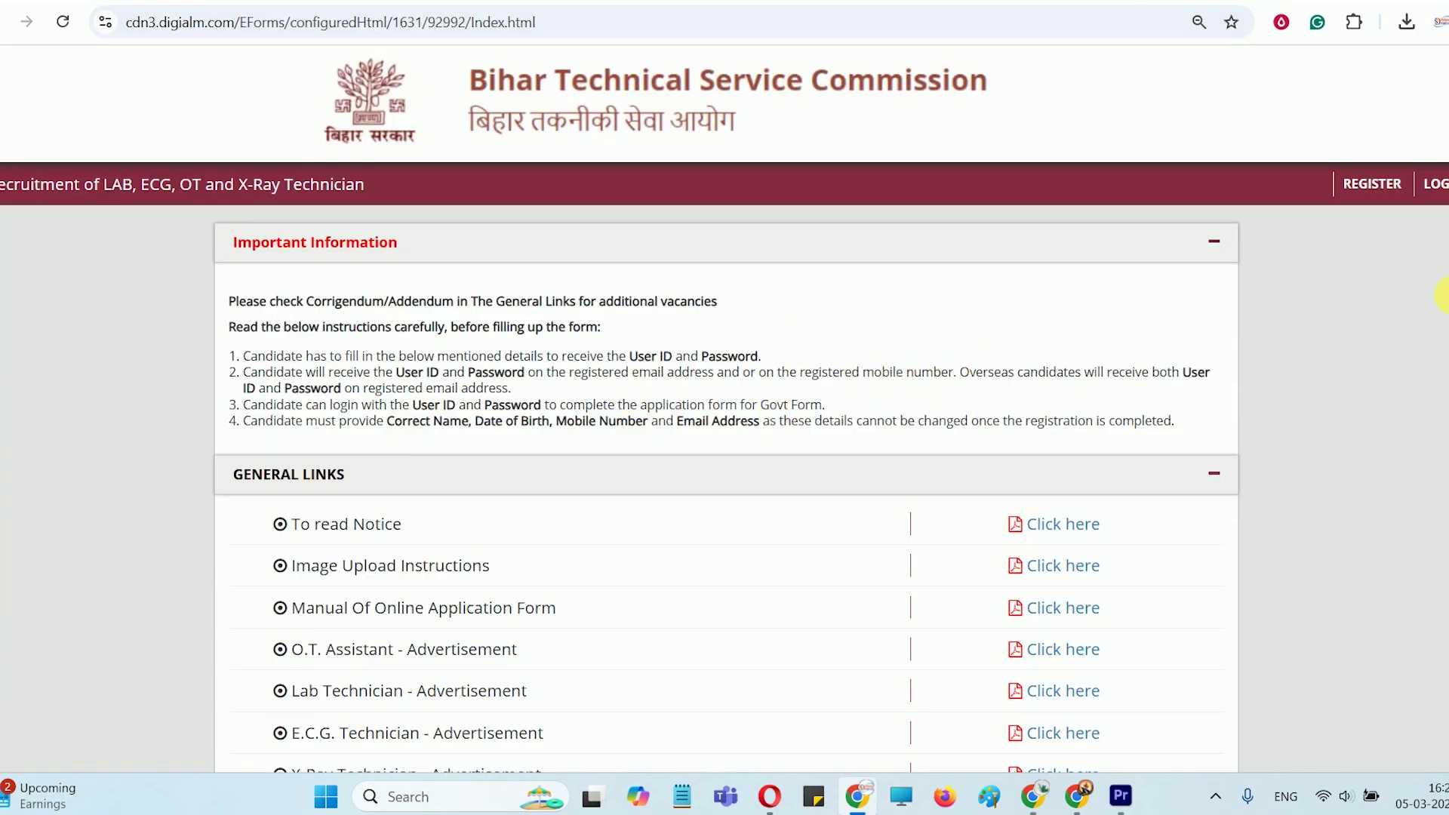
pyautogui.click(1370, 185)
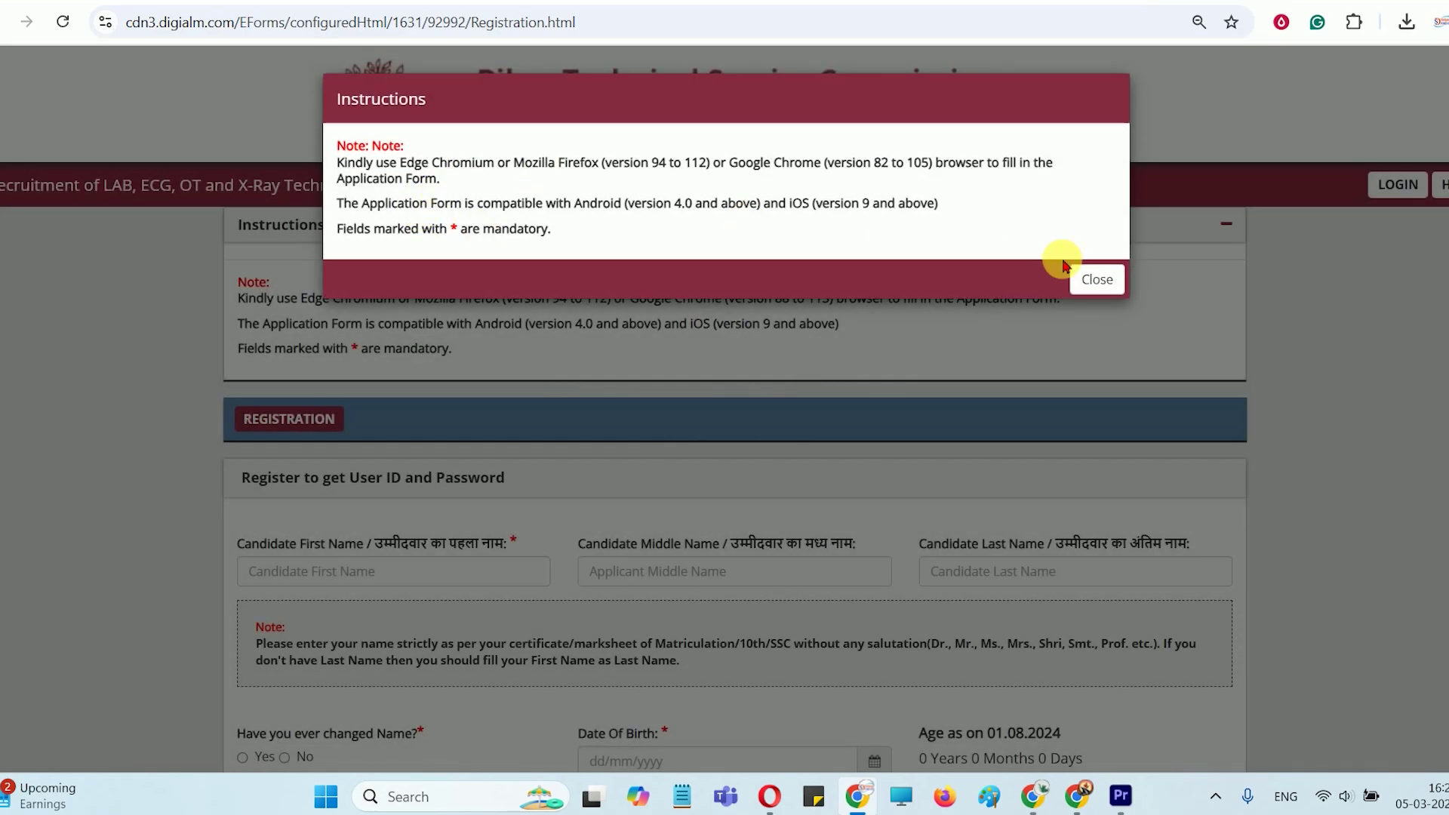
# Dismiss the browser-compatibility notice and accept the personal-data consent terms
pyautogui.click(1106, 280)
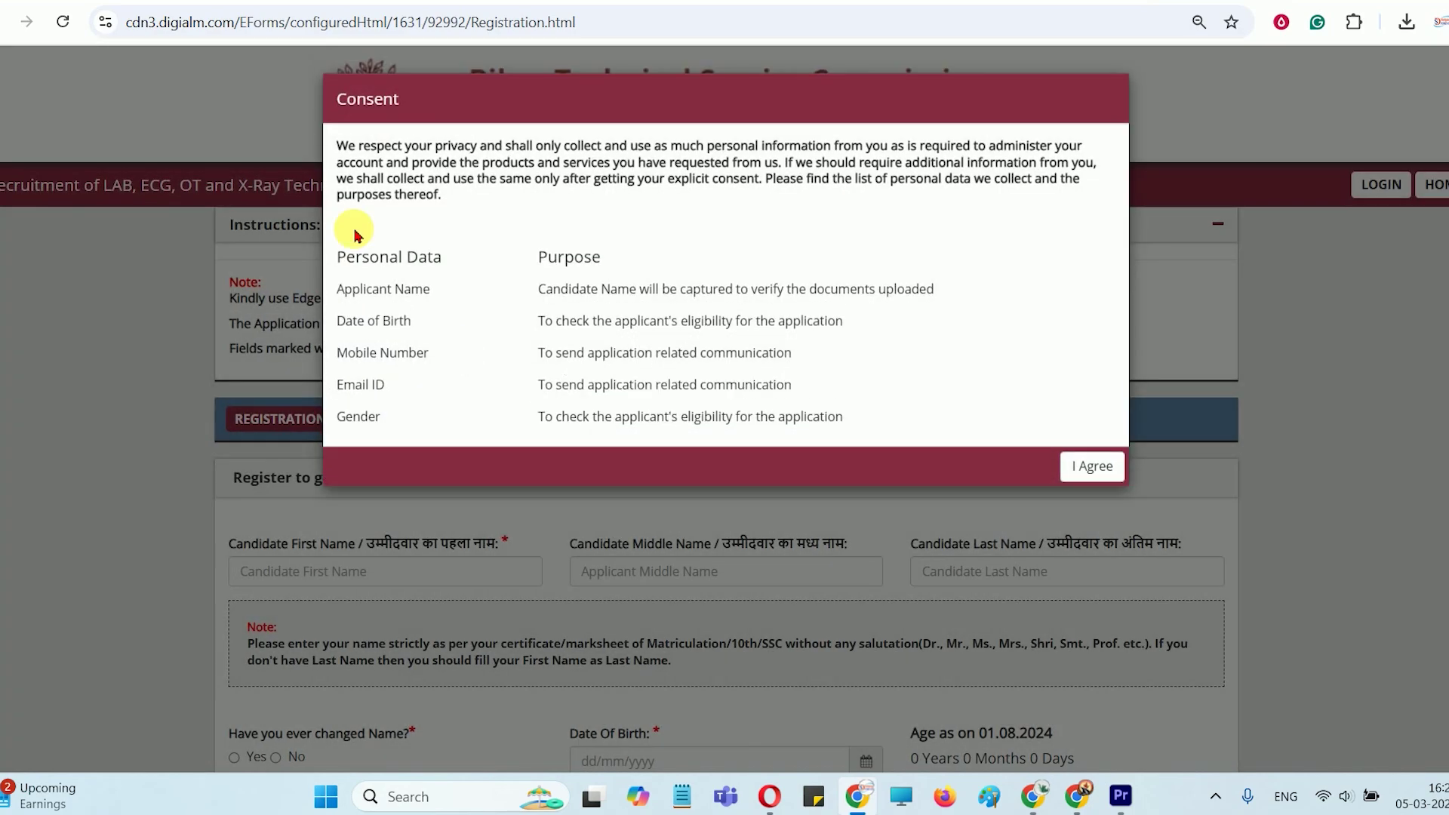
pyautogui.click(1114, 469)
pyautogui.scroll(-3, 765, 430)
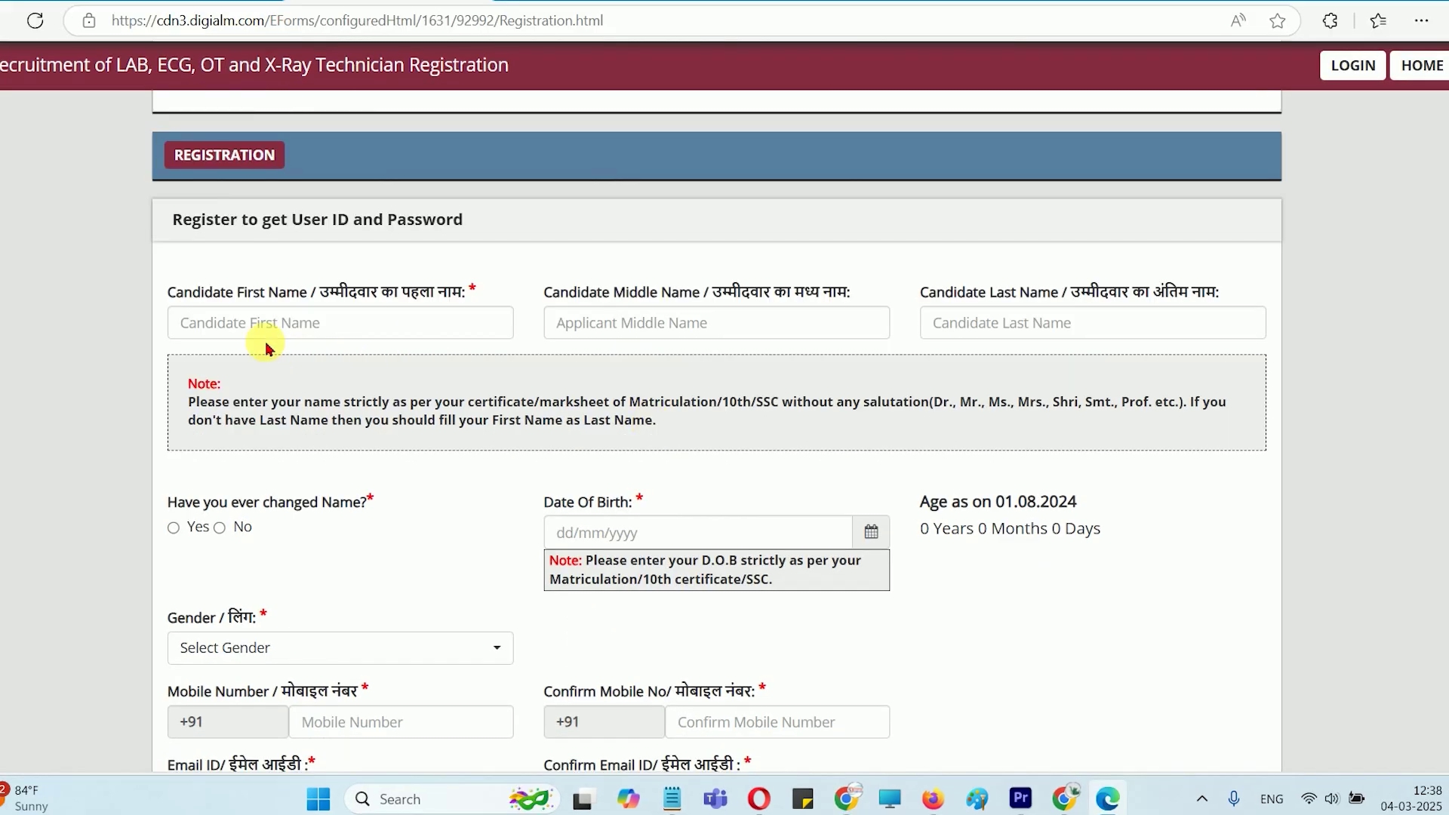
# Fill the candidate's first, middle and last name fields and answer No to name change
pyautogui.click(320, 339)
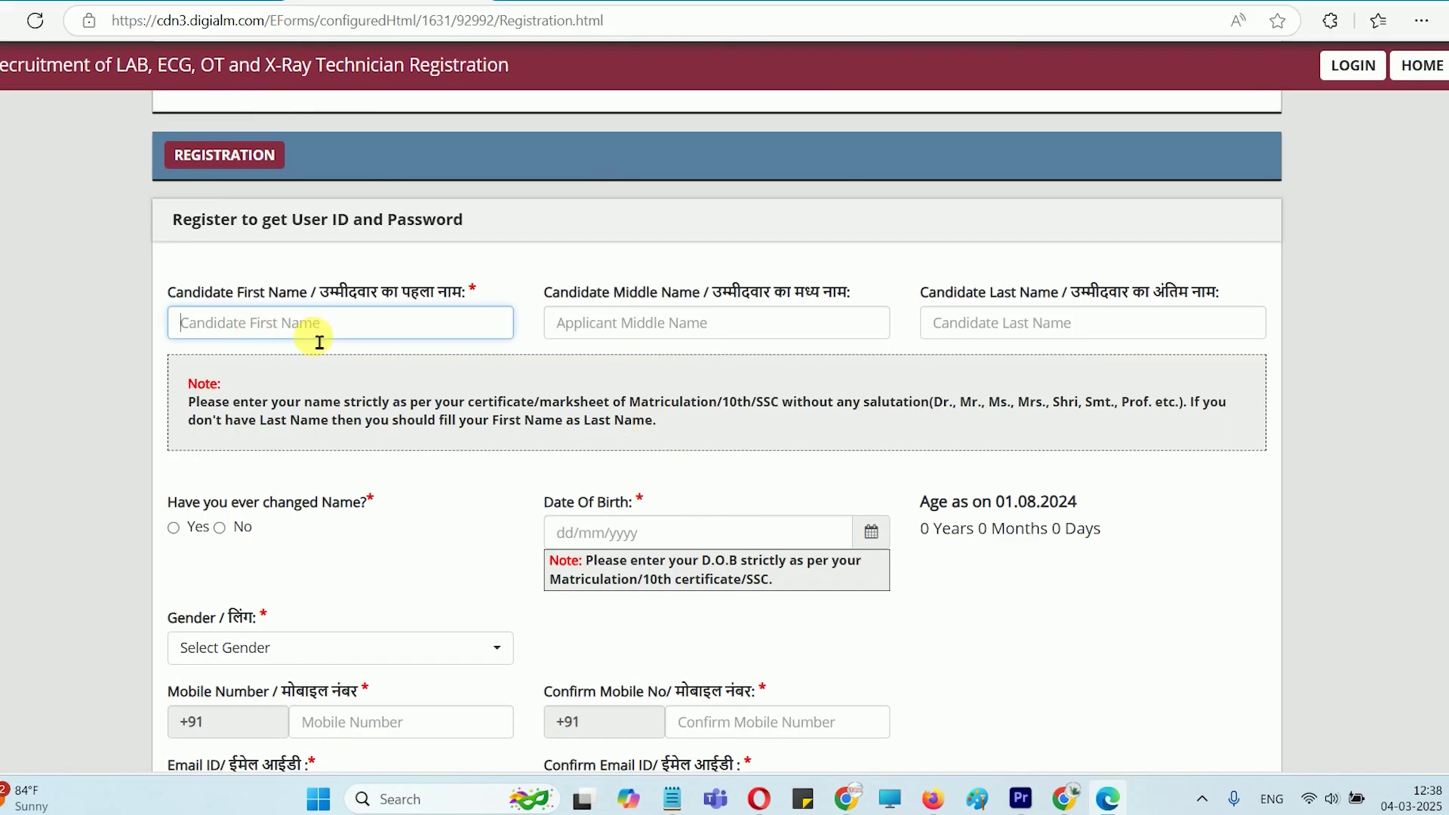
pyautogui.click(618, 338)
pyautogui.click(999, 332)
pyautogui.scroll(-3, 835, 333)
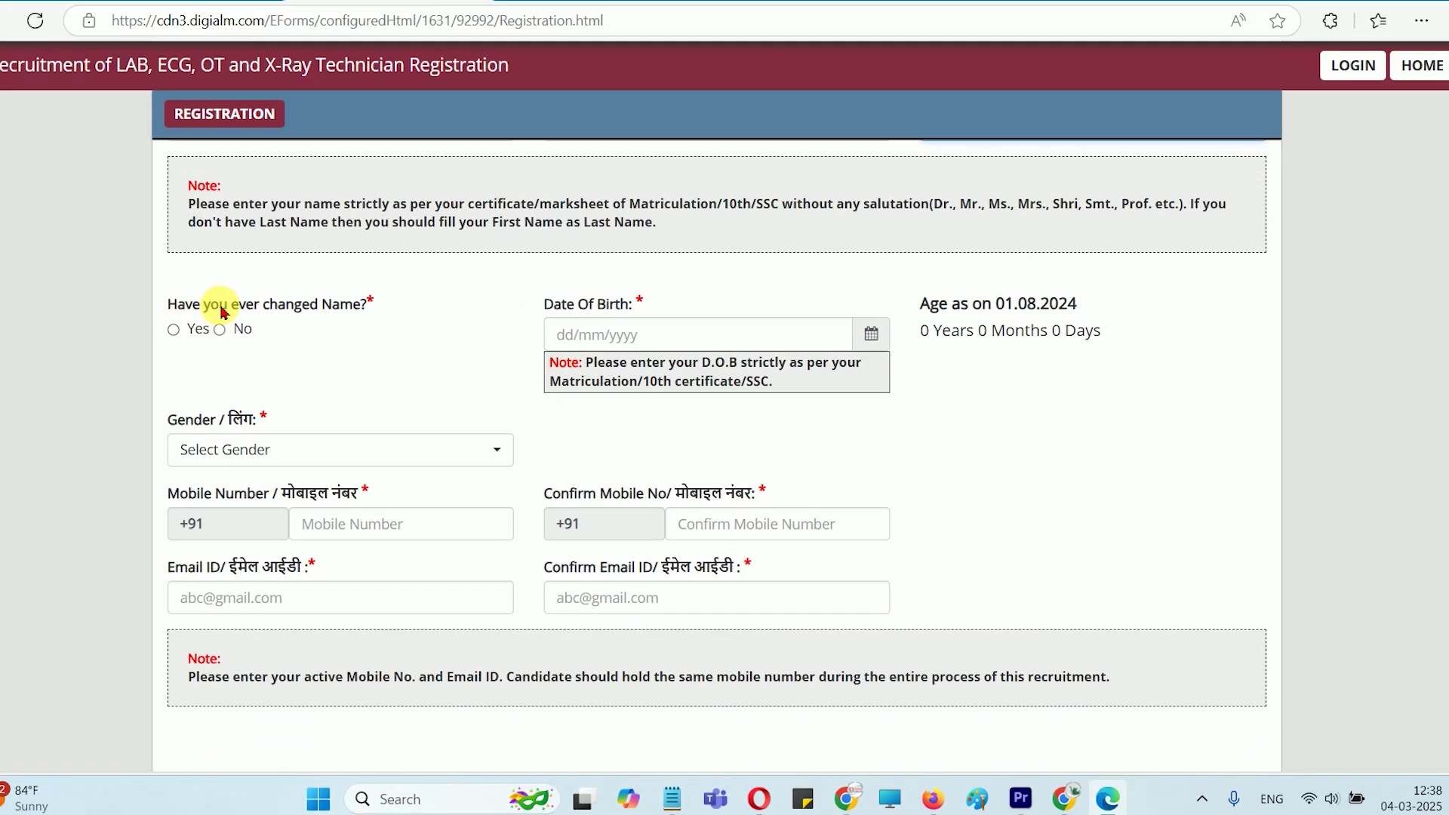
pyautogui.moveTo(222, 312); pyautogui.dragTo(370, 306)
pyautogui.click(219, 329)
pyautogui.click(683, 346)
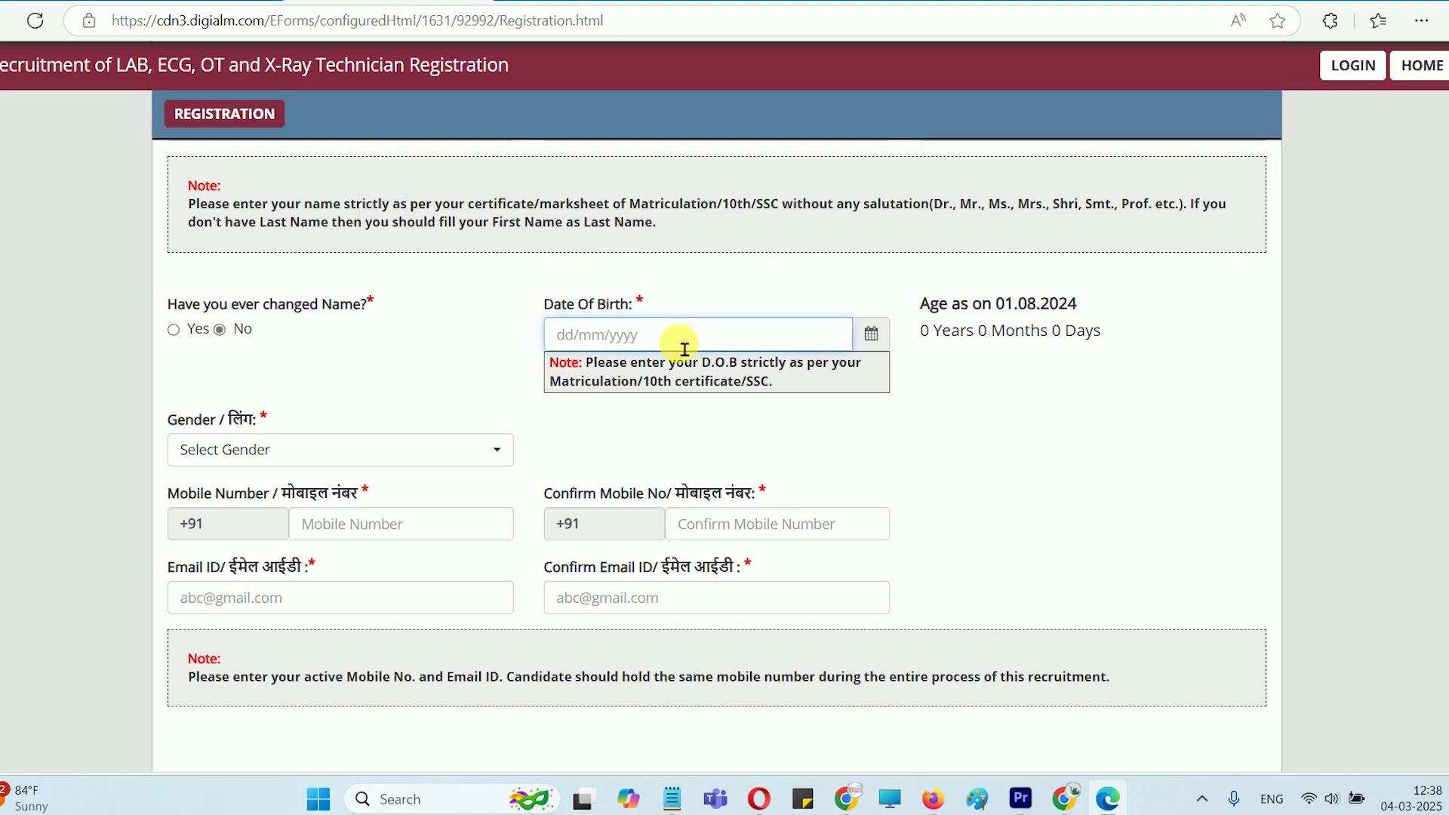
pyautogui.click(871, 333)
pyautogui.click(708, 372)
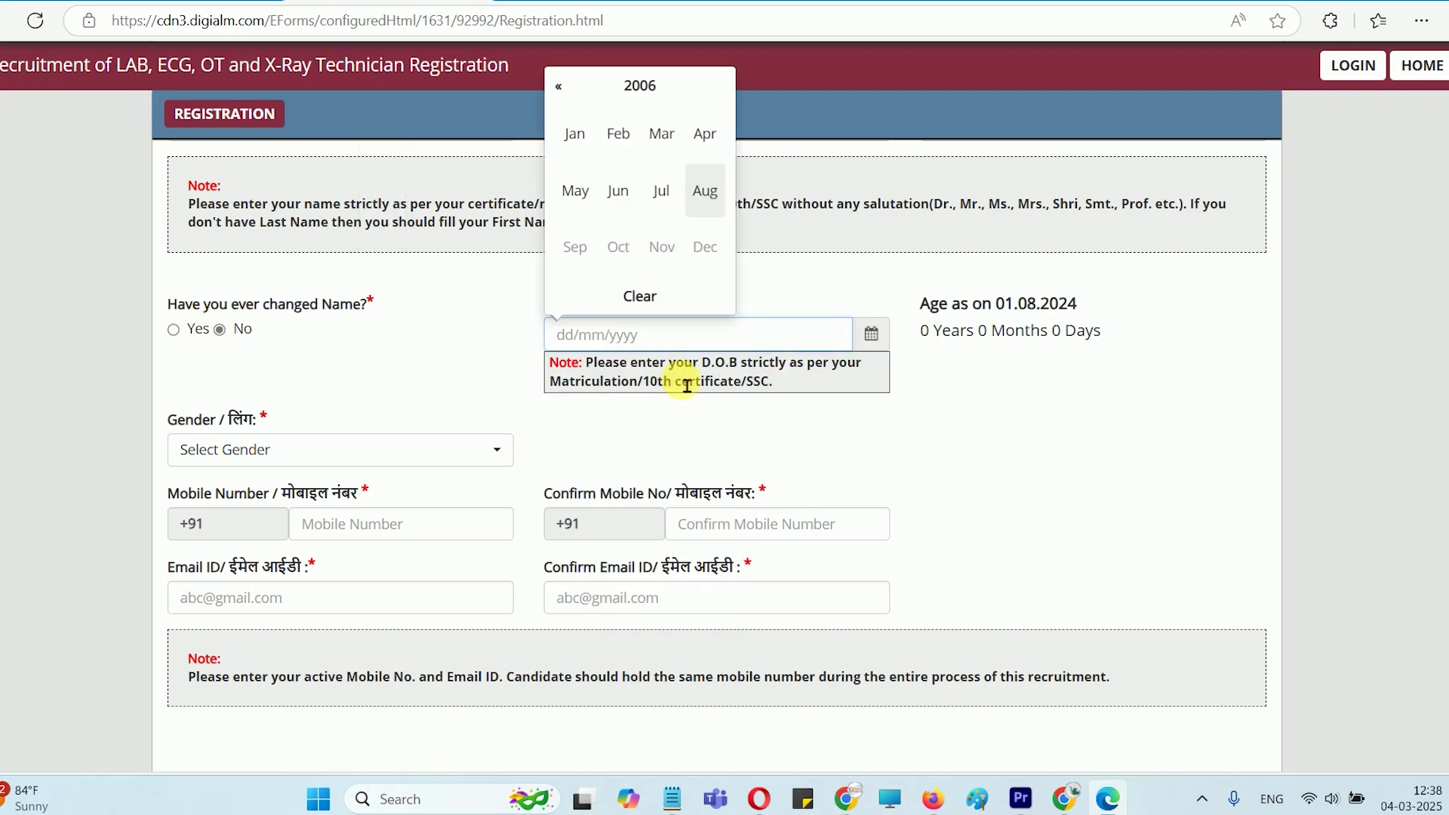
pyautogui.click(652, 92)
pyautogui.click(618, 133)
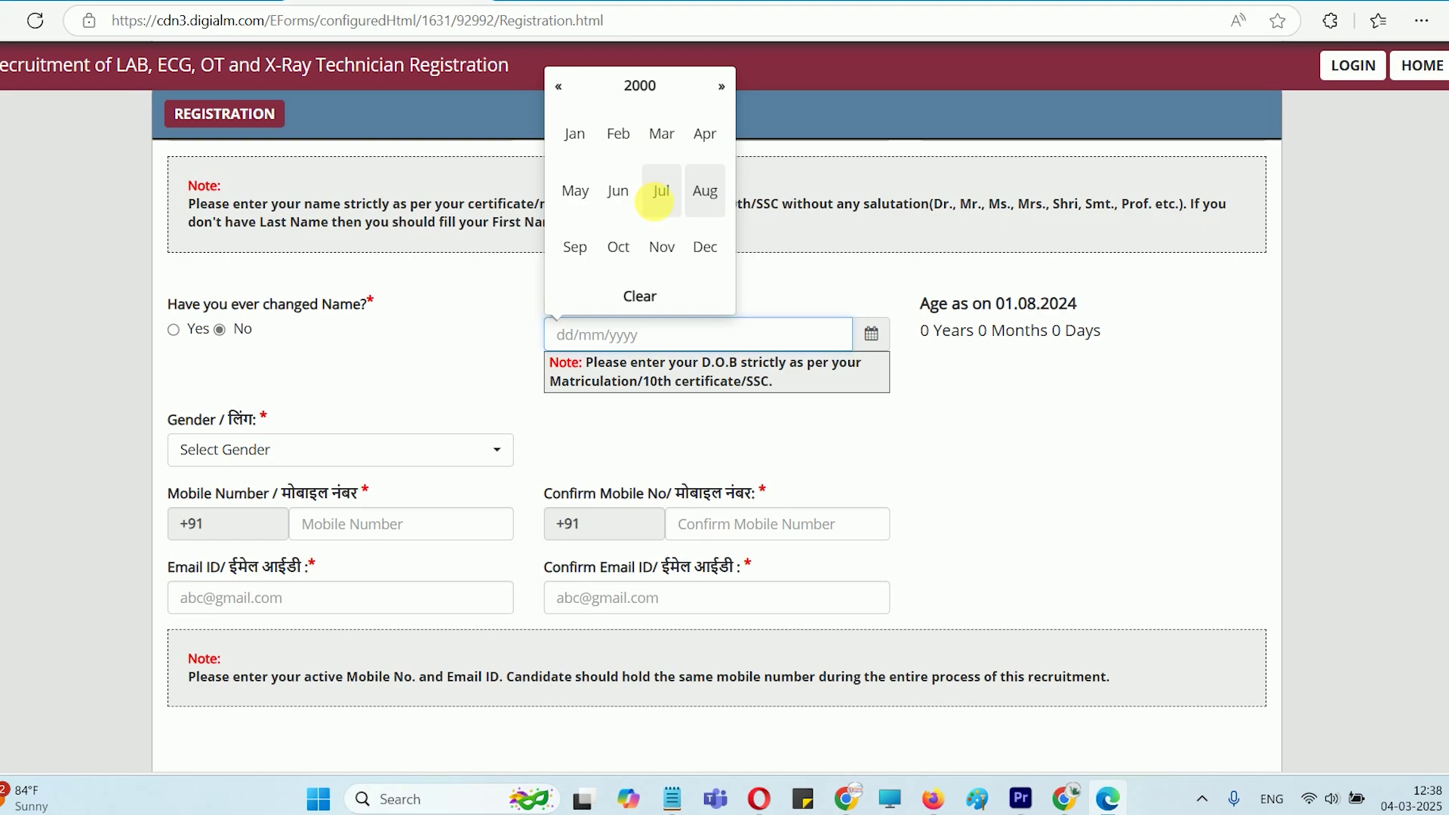
pyautogui.click(661, 192)
pyautogui.click(679, 456)
pyautogui.scroll(-3, 478, 420)
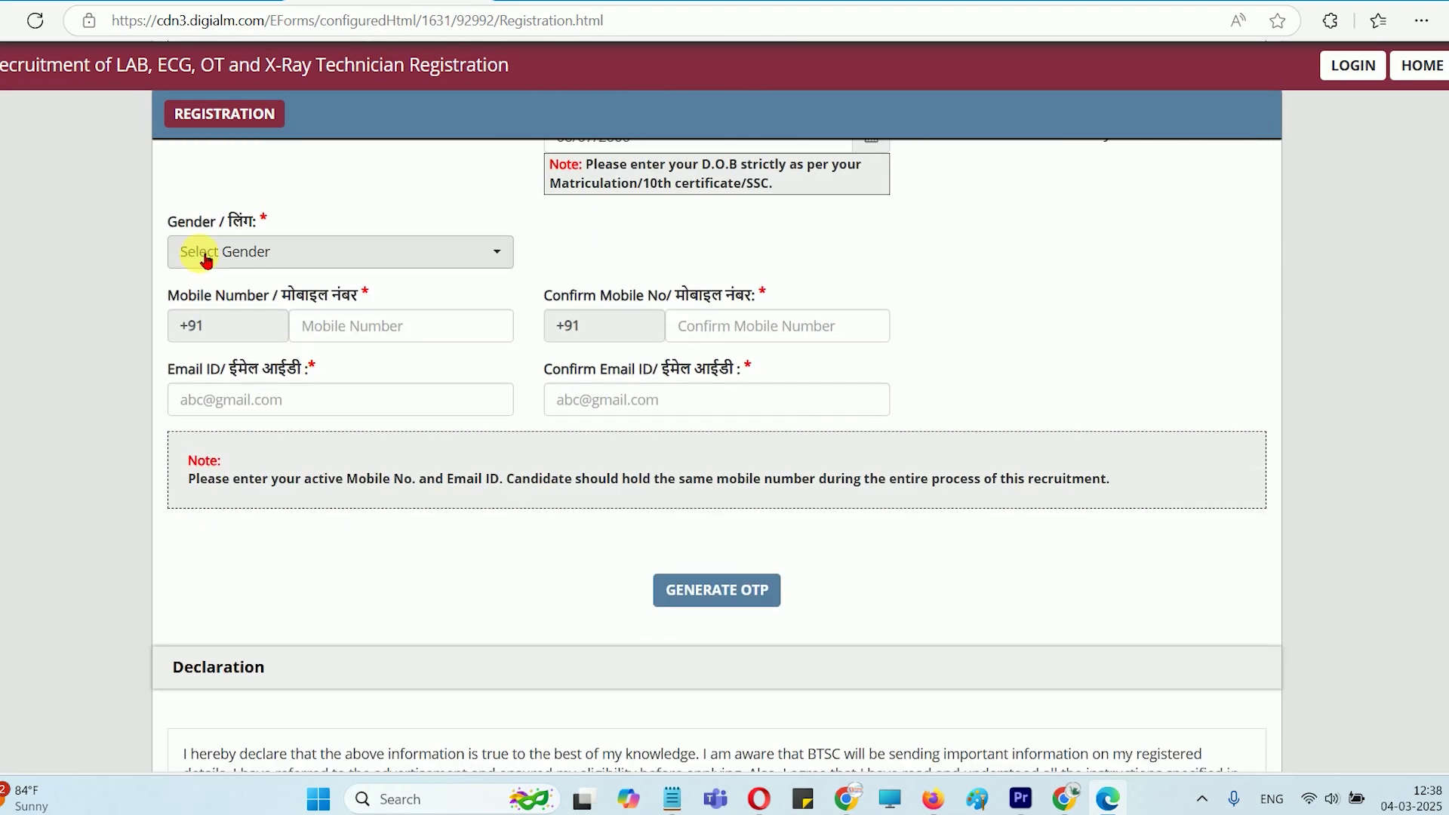
# Choose Male gender, fill mobile and email fields, and request the OTPs
pyautogui.click(206, 257)
pyautogui.click(203, 353)
pyautogui.click(394, 340)
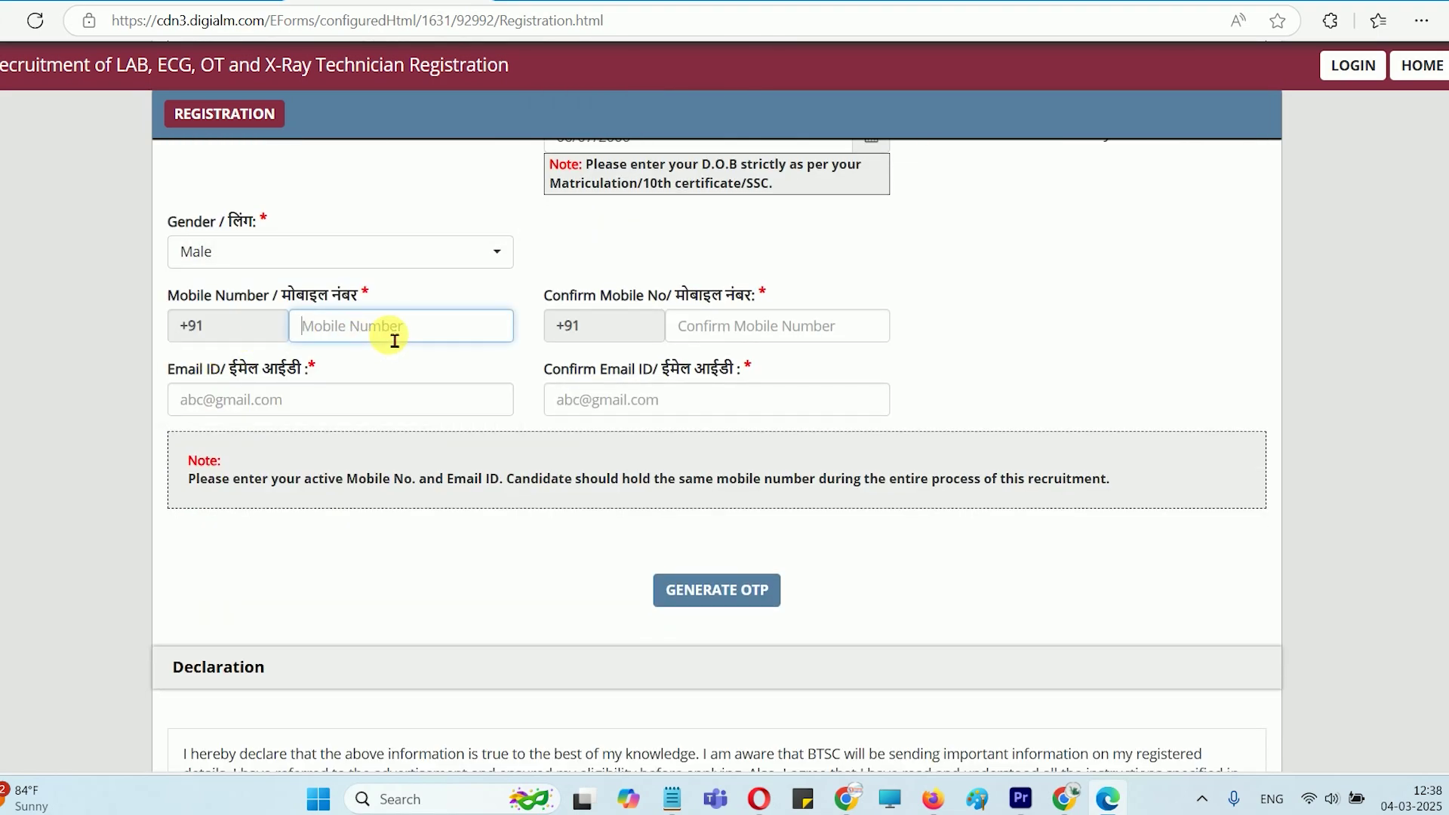
pyautogui.click(737, 329)
pyautogui.click(240, 410)
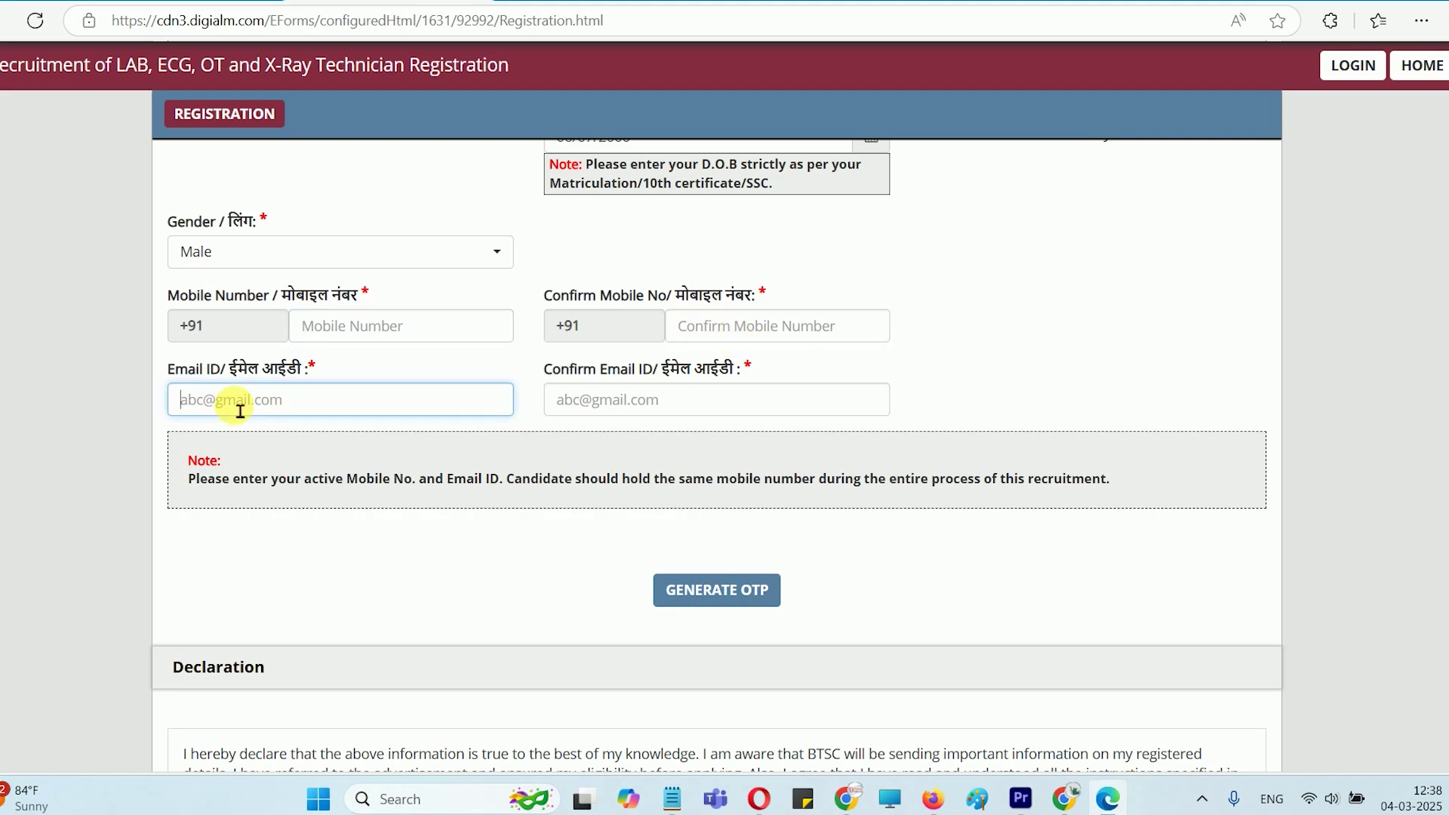
pyautogui.click(610, 410)
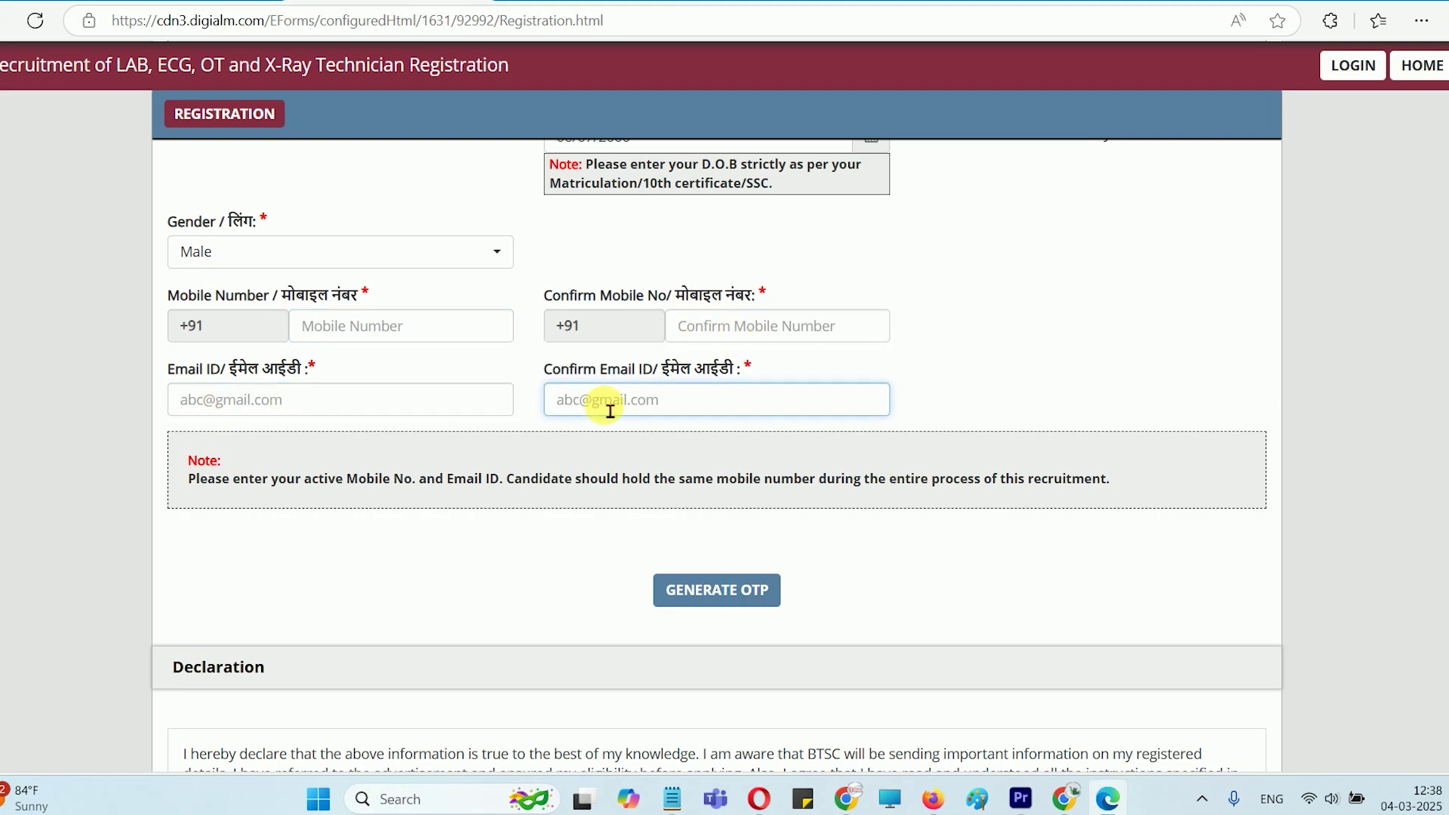
pyautogui.scroll(-2, 609, 410)
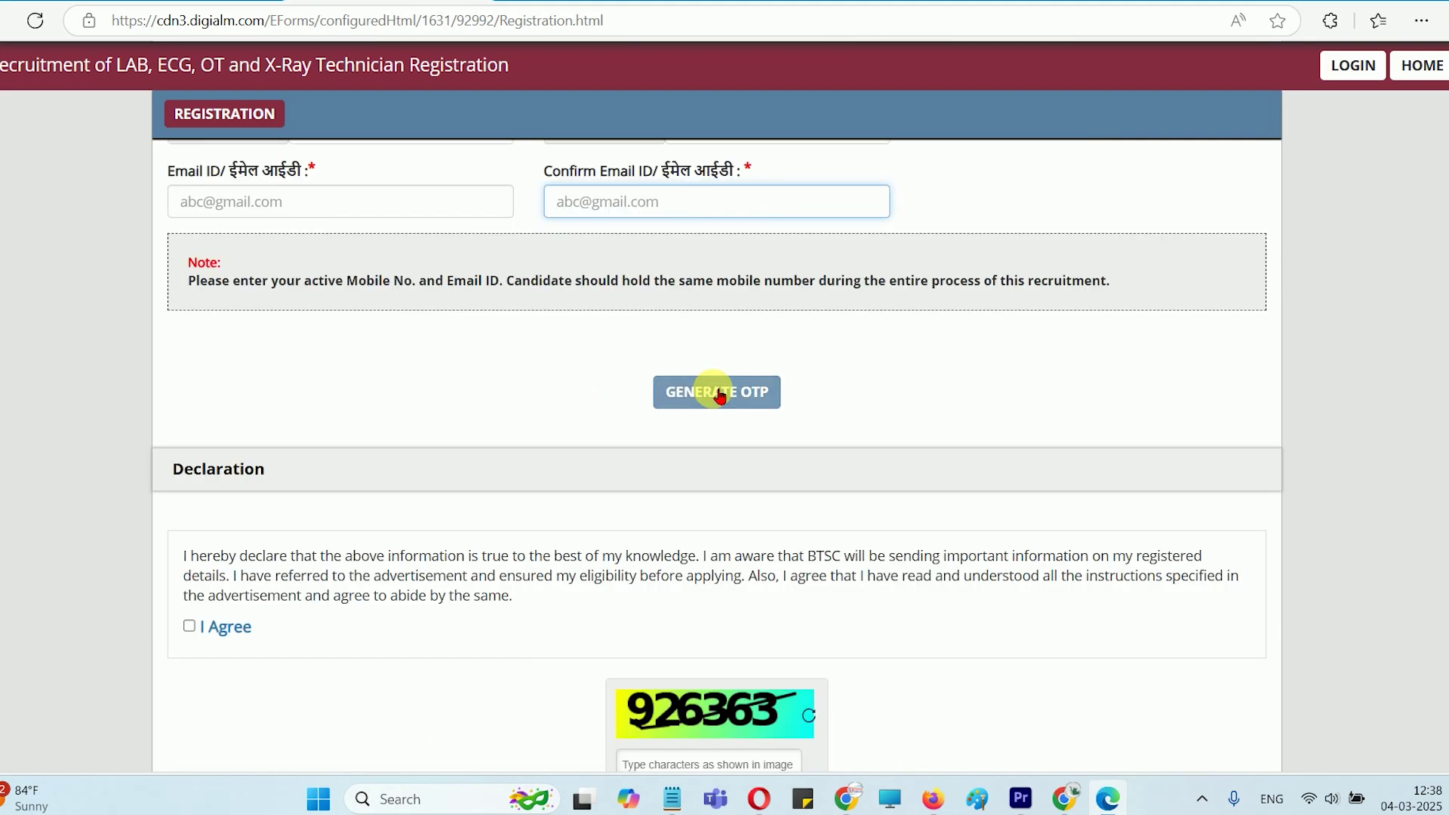
pyautogui.click(719, 394)
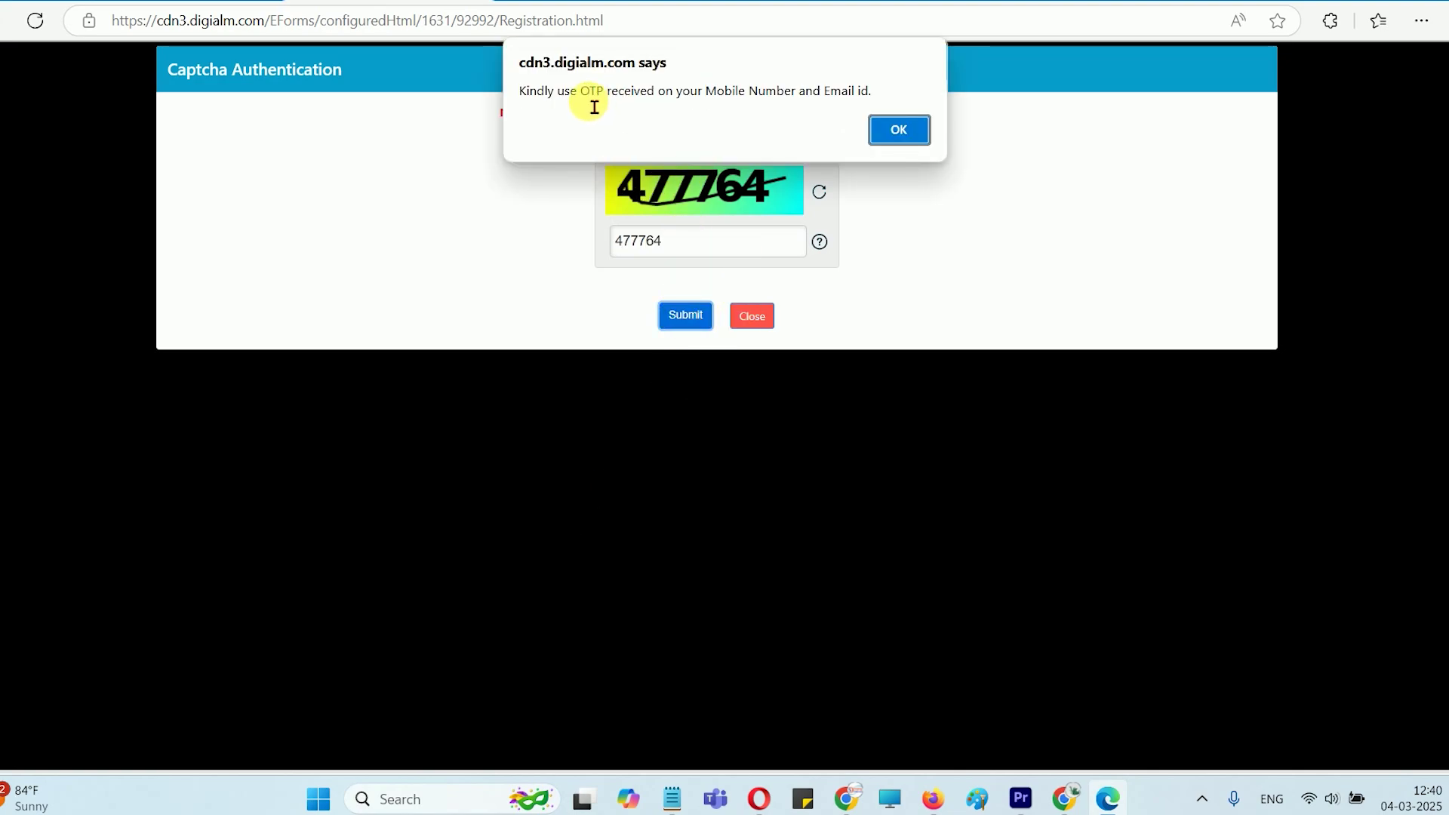
# Dismiss the OTP-sent notice and fill the Mobile OTP and Email OTP fields
pyautogui.moveTo(581, 96); pyautogui.dragTo(733, 104)
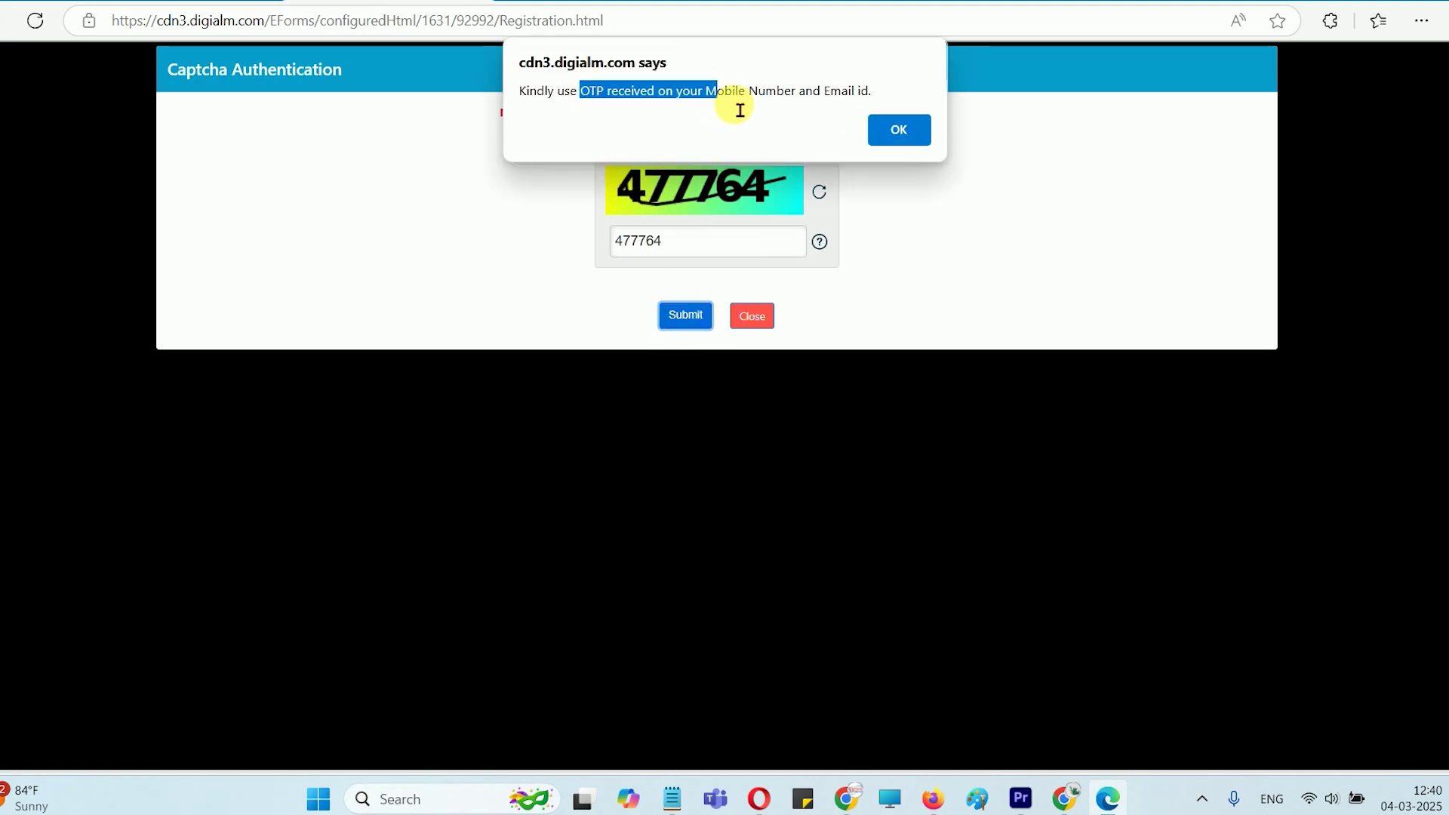
pyautogui.click(898, 148)
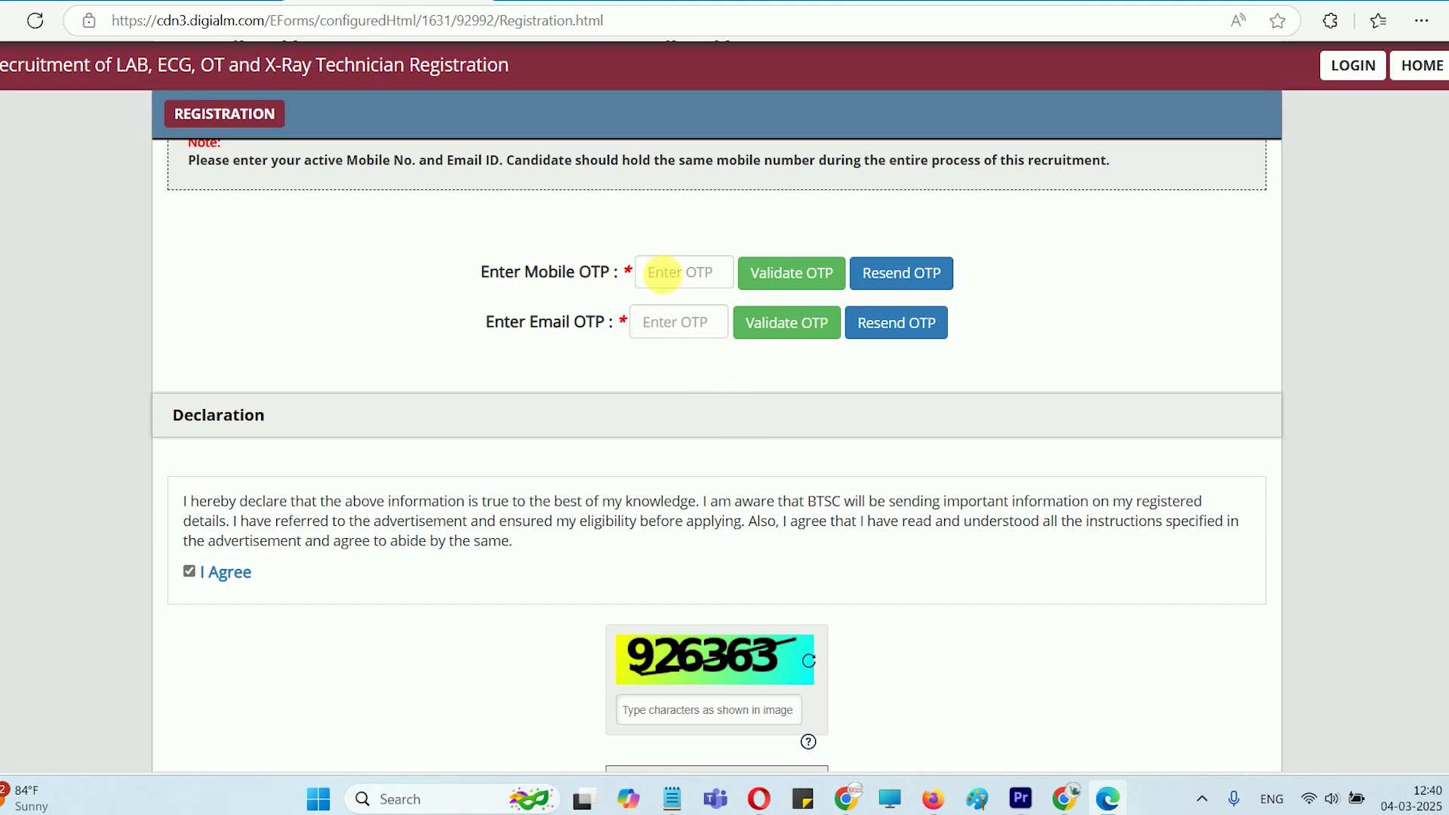
pyautogui.click(683, 278)
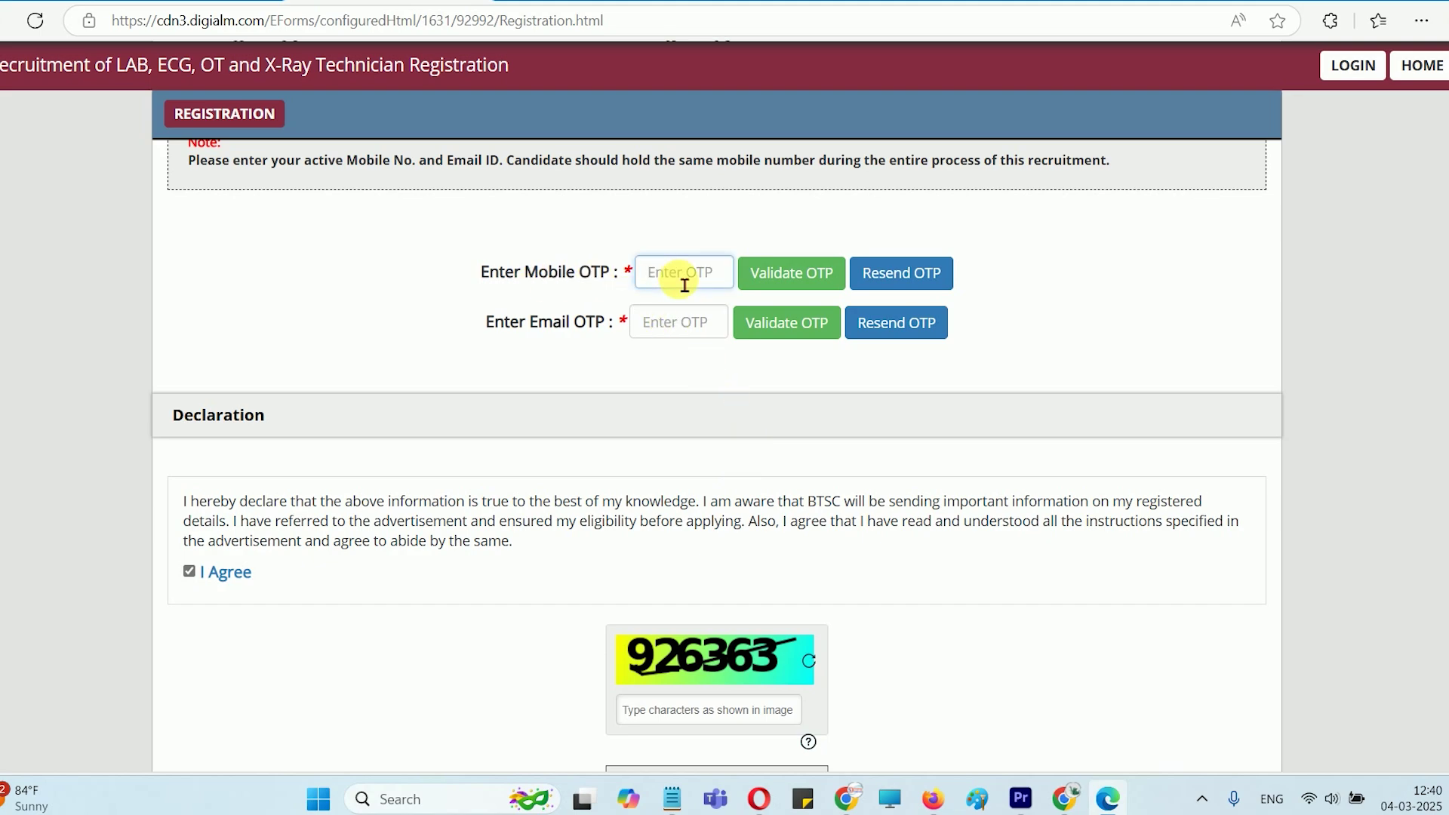
pyautogui.click(689, 327)
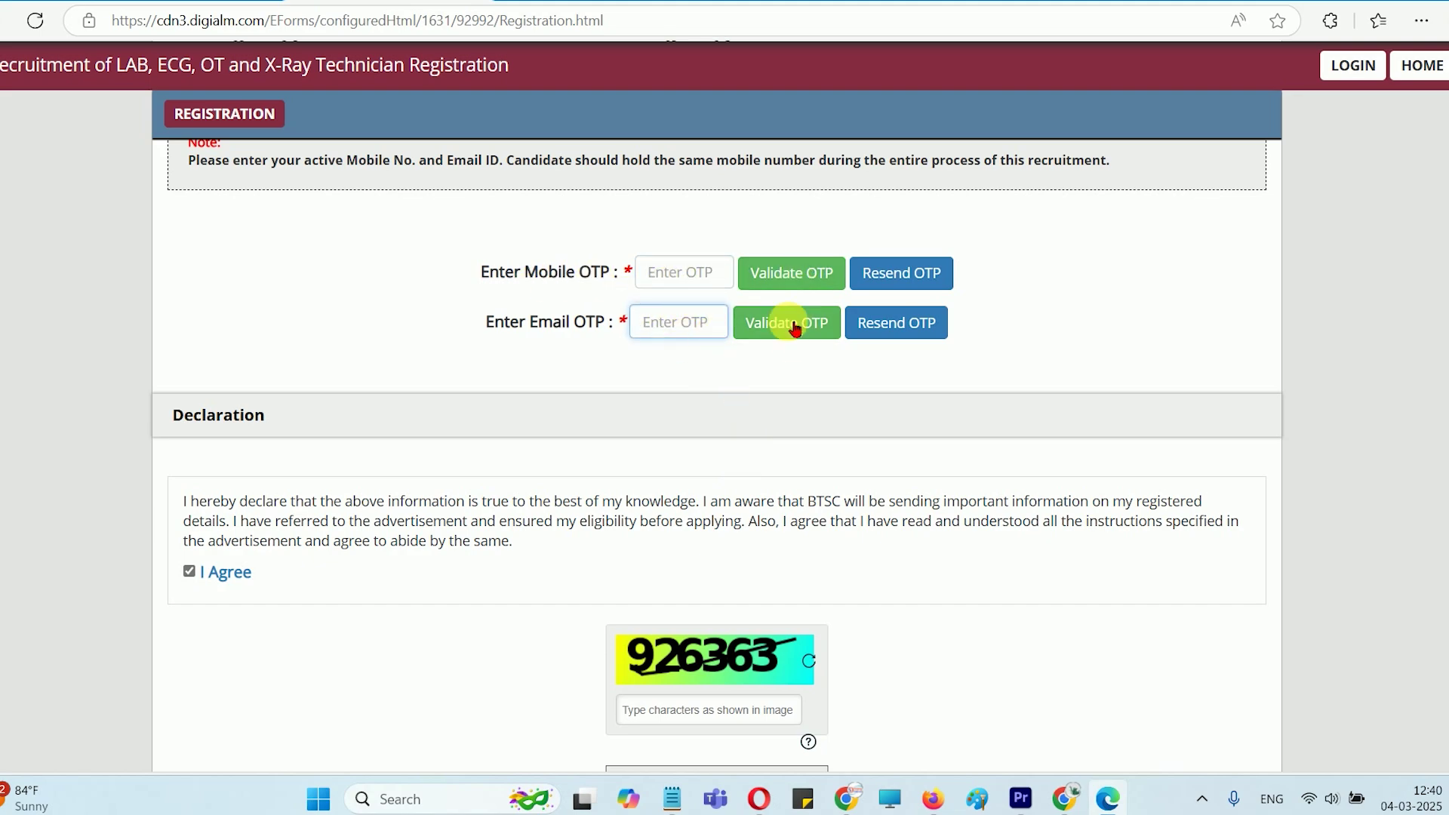
pyautogui.scroll(-1, 539, 515)
pyautogui.scroll(-1, 539, 515)
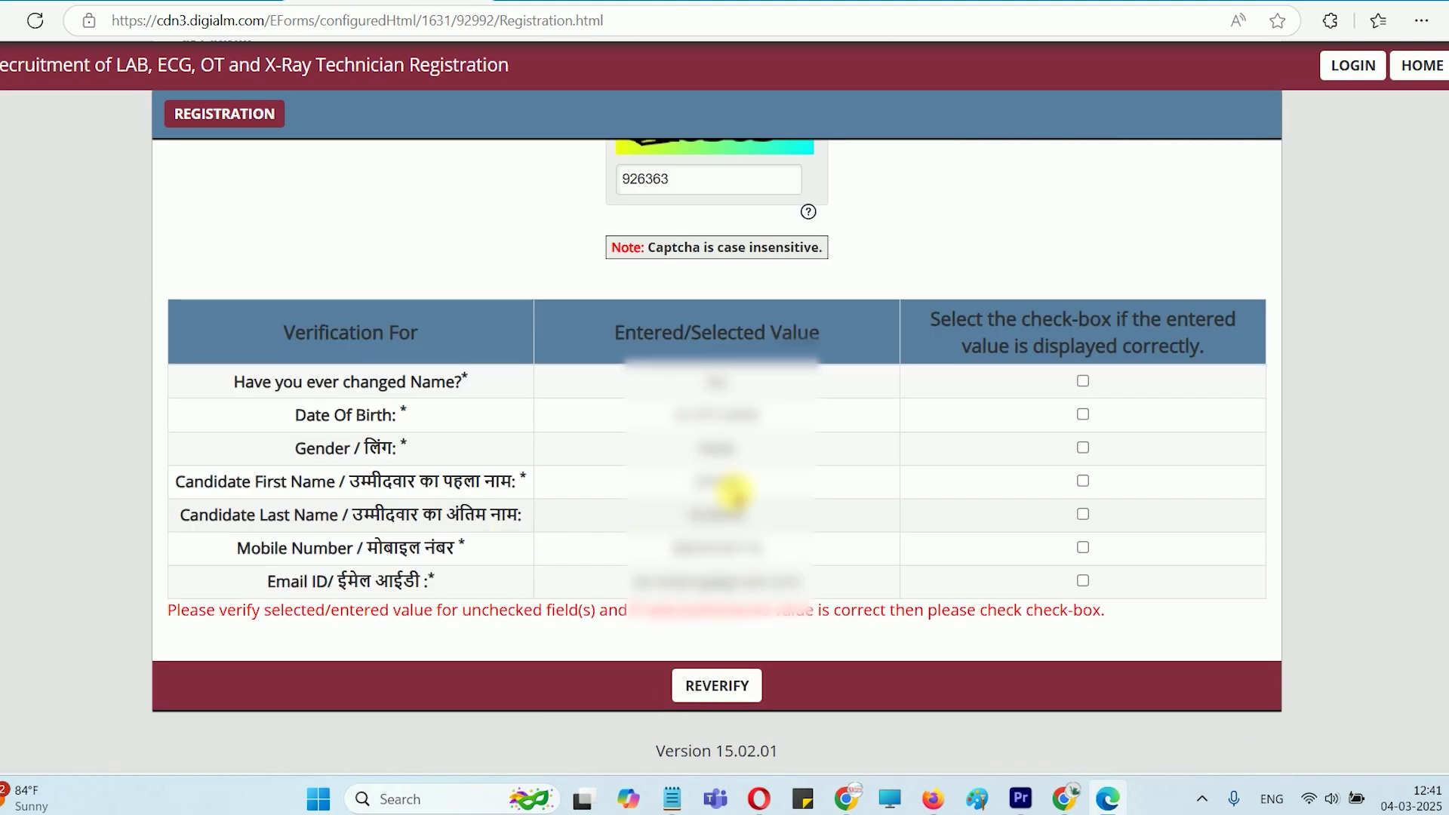
# Tick all seven verification checkboxes, from name change to email, then SUBMIT and confirm
pyautogui.moveTo(358, 400); pyautogui.dragTo(372, 408)
pyautogui.doubleClick(377, 415)
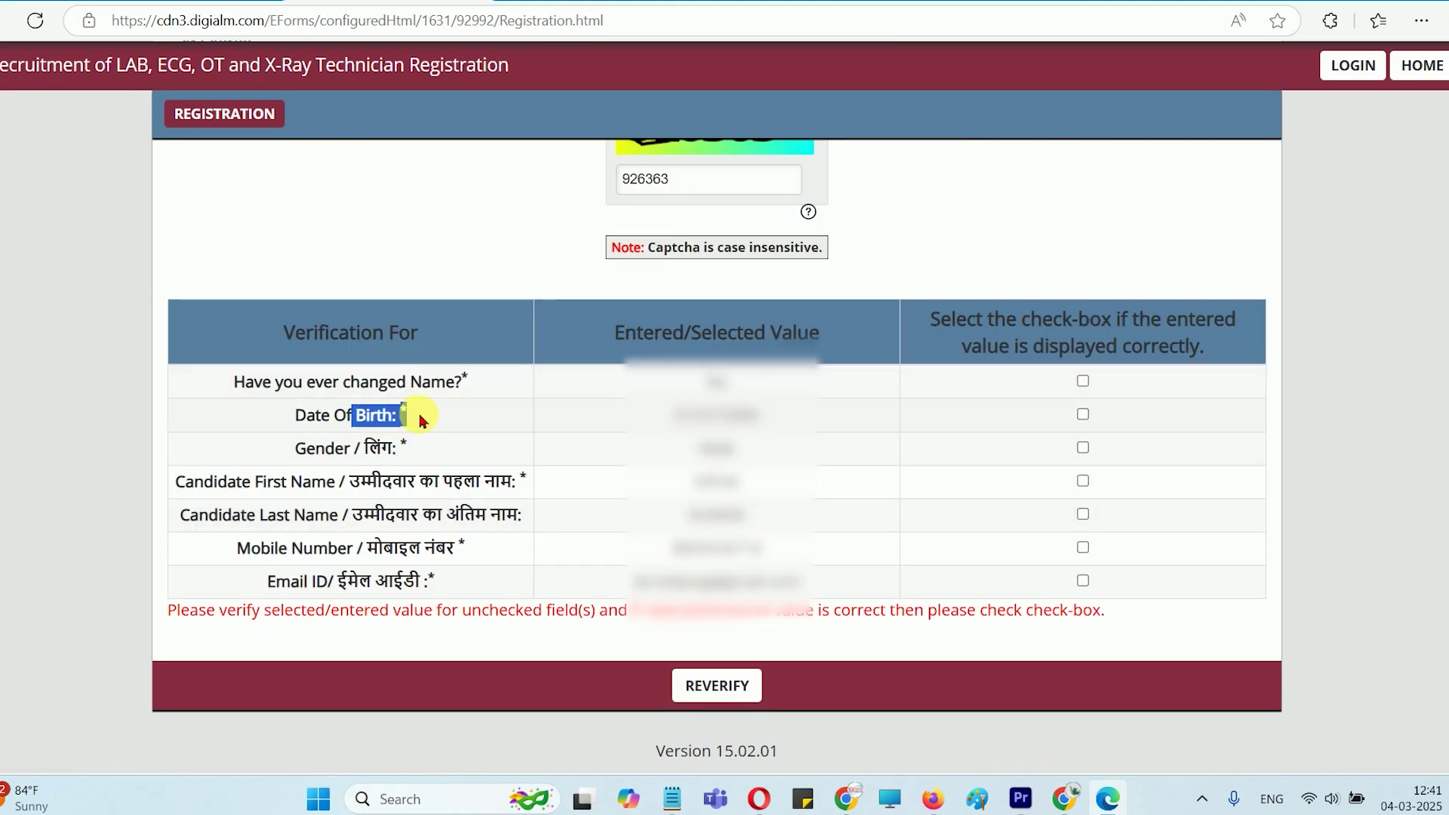
pyautogui.click(1083, 381)
pyautogui.click(1083, 414)
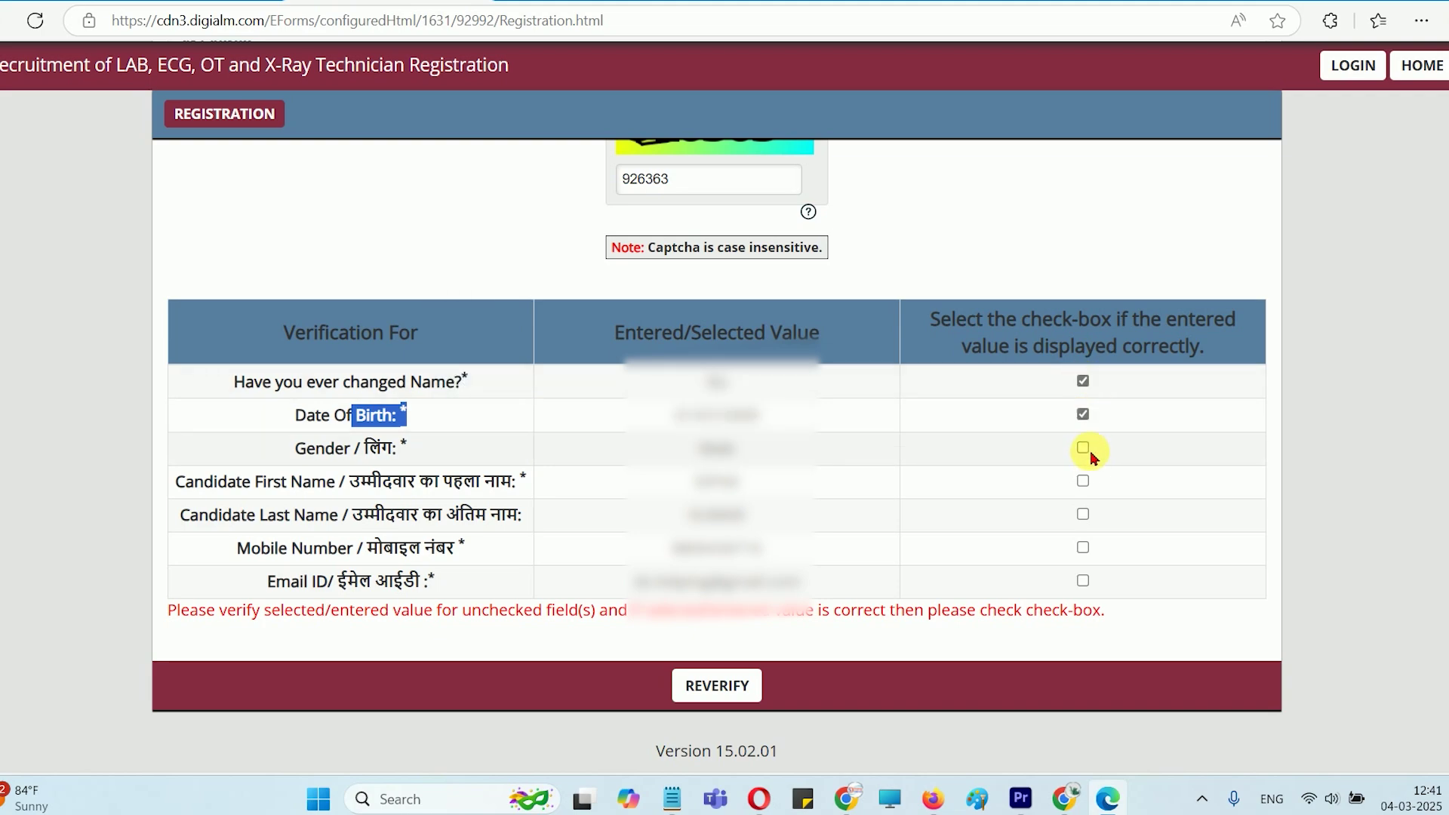
pyautogui.click(1083, 448)
pyautogui.click(1082, 481)
pyautogui.click(1083, 514)
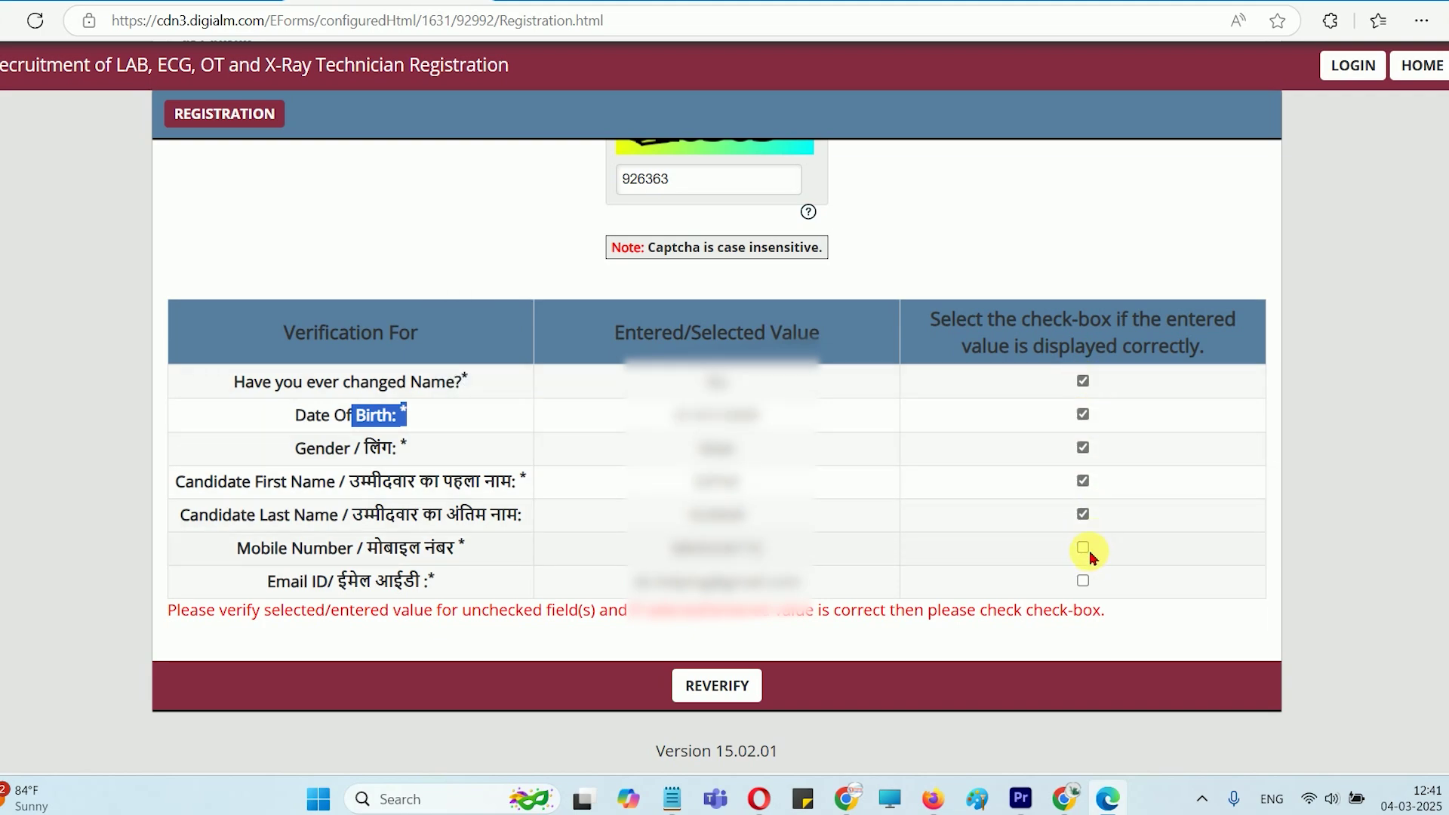
pyautogui.click(1083, 548)
pyautogui.click(1083, 581)
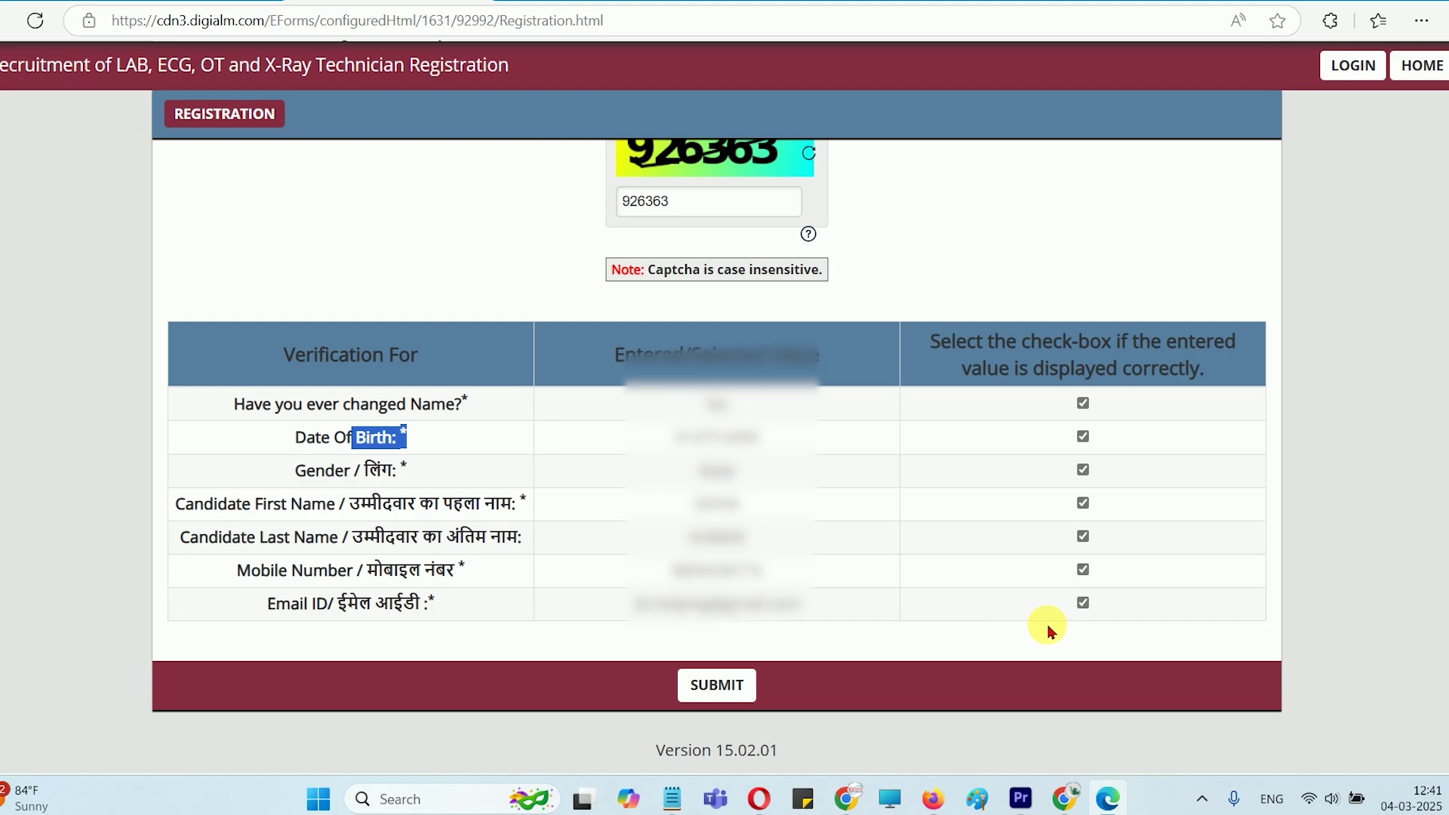
pyautogui.click(723, 689)
pyautogui.click(918, 255)
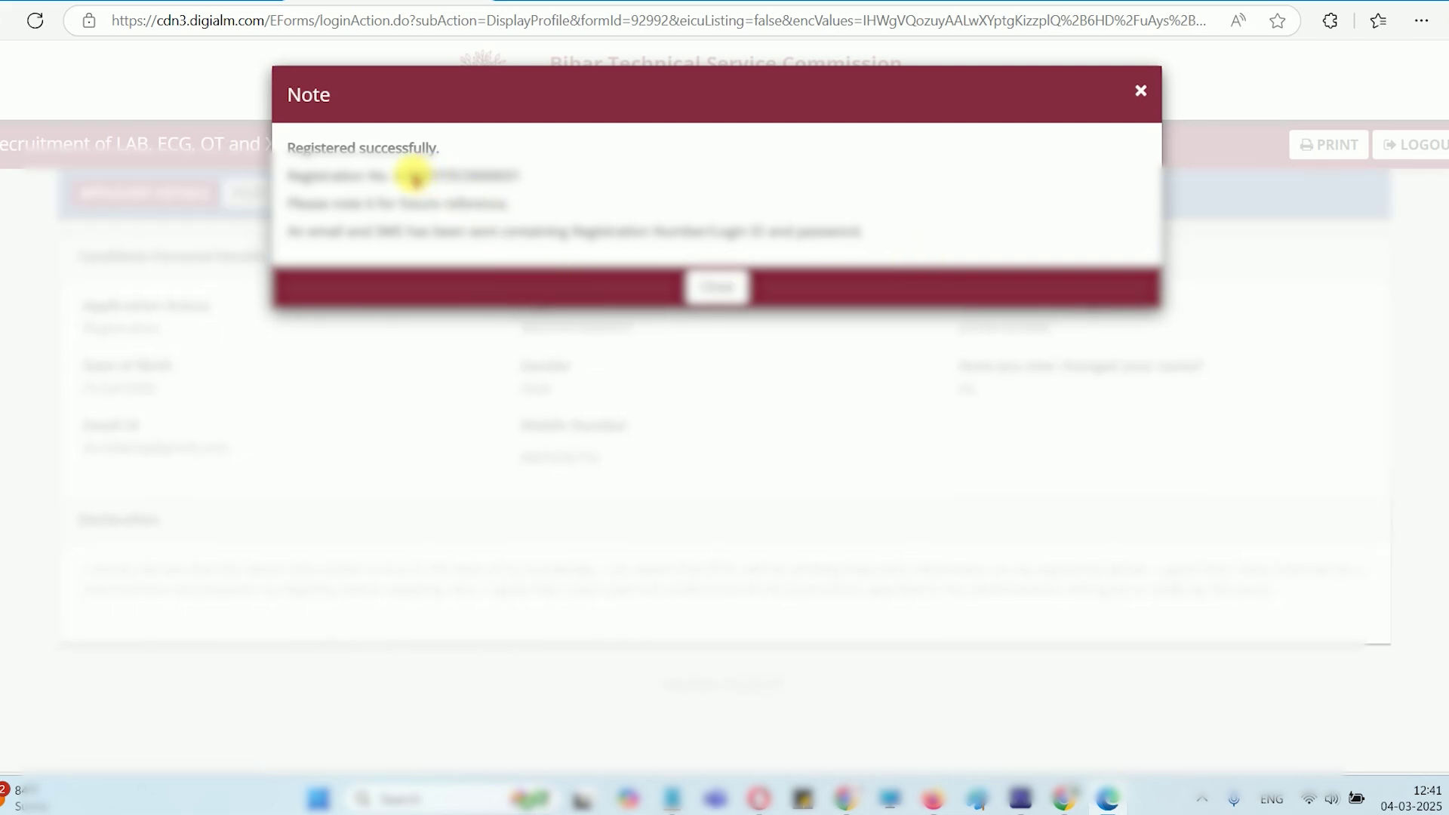
# Note the new registration number and close the registration success message
pyautogui.moveTo(411, 175); pyautogui.dragTo(507, 175)
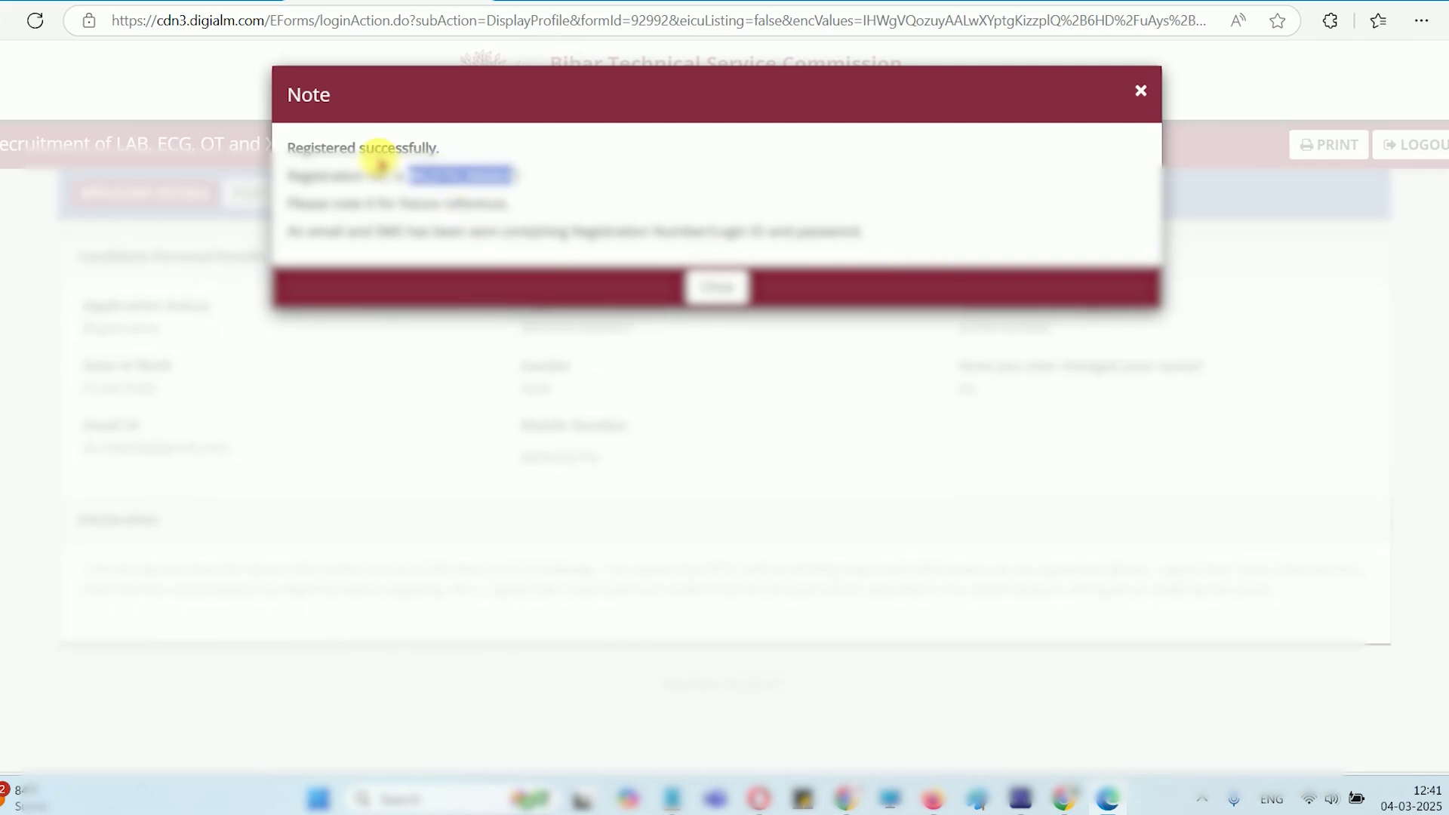
pyautogui.moveTo(341, 205); pyautogui.dragTo(450, 206)
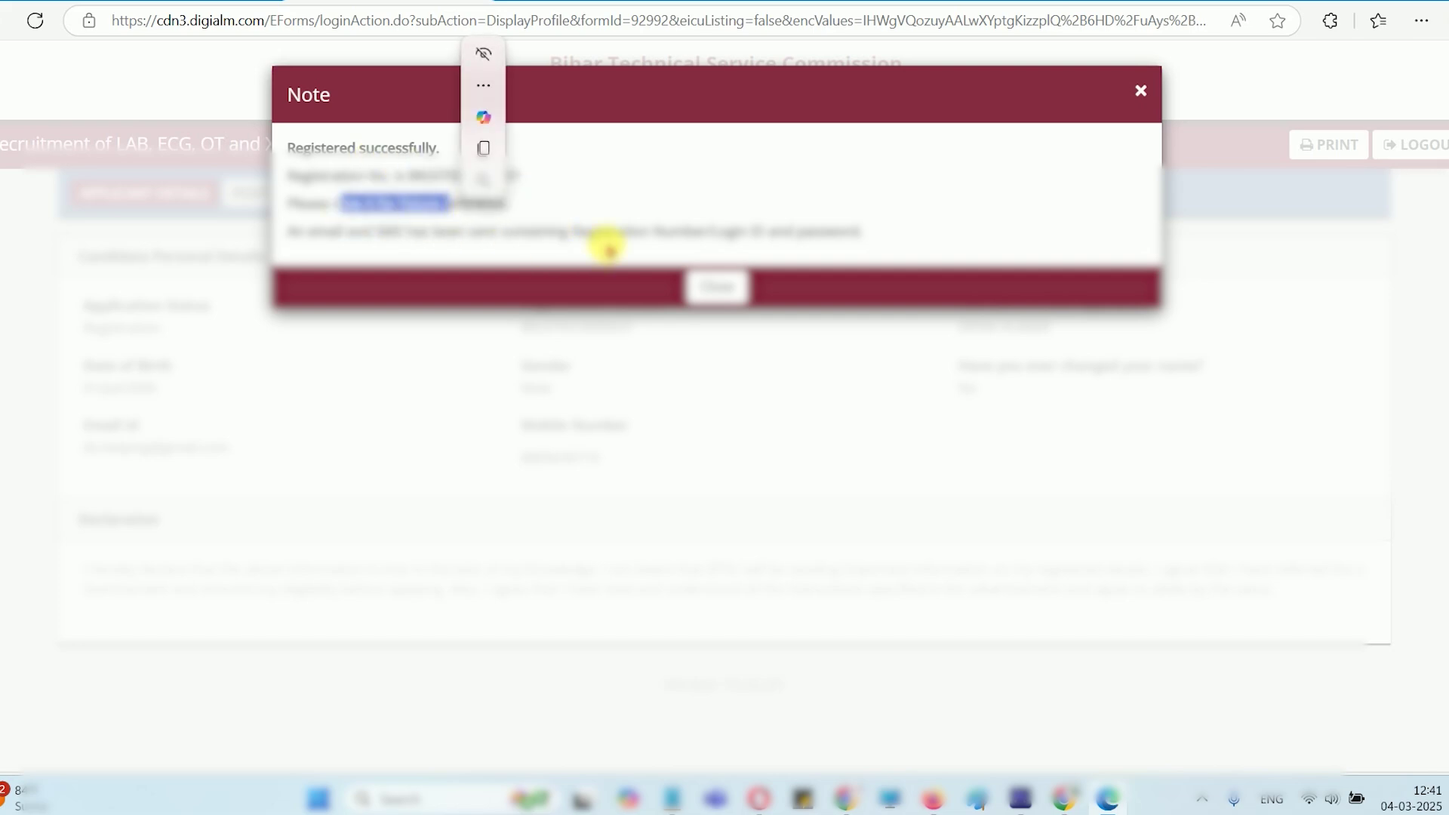
pyautogui.click(729, 288)
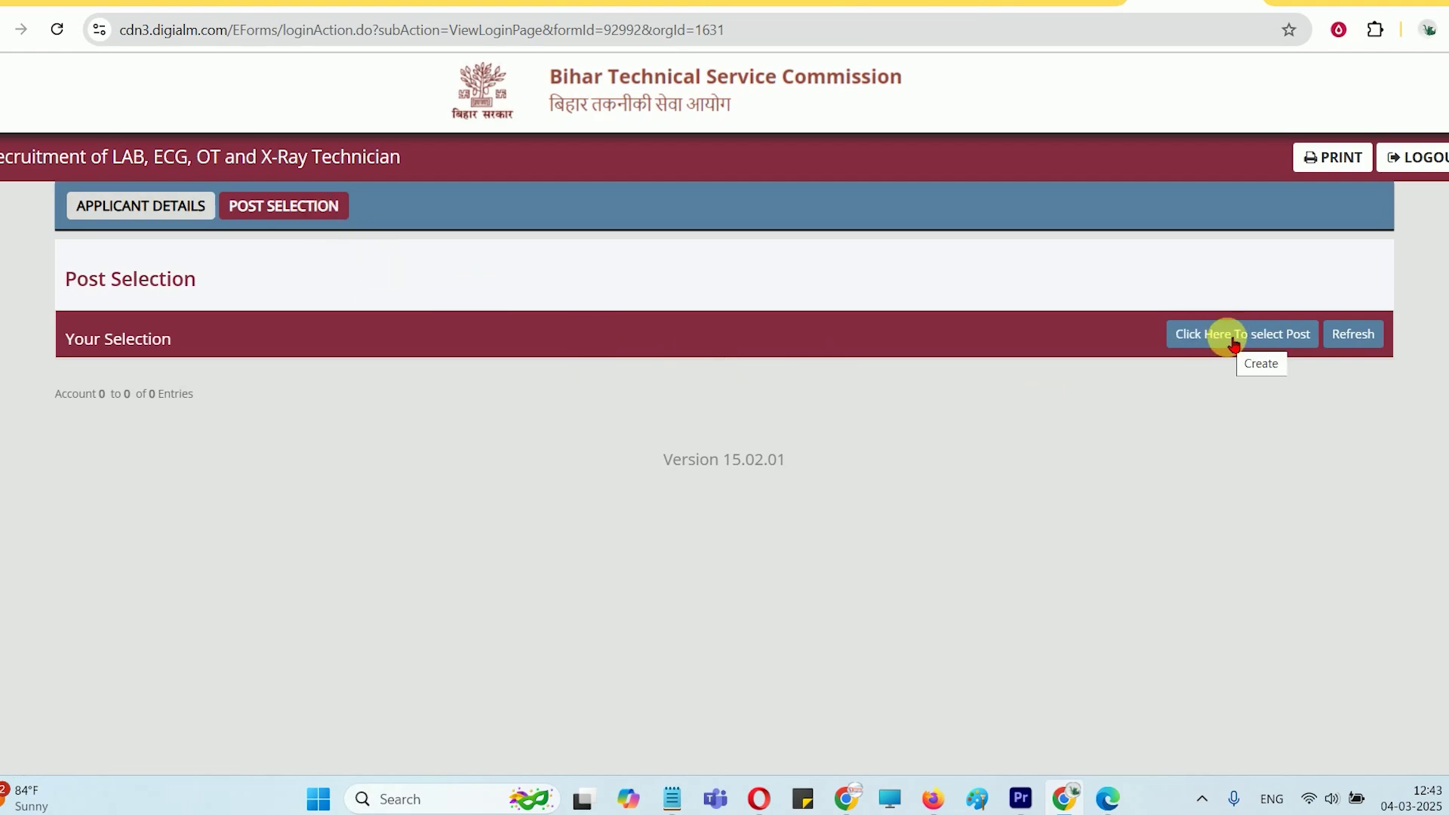
# Choose 'Click Here To select Post' to load the Technician application form
pyautogui.click(1233, 343)
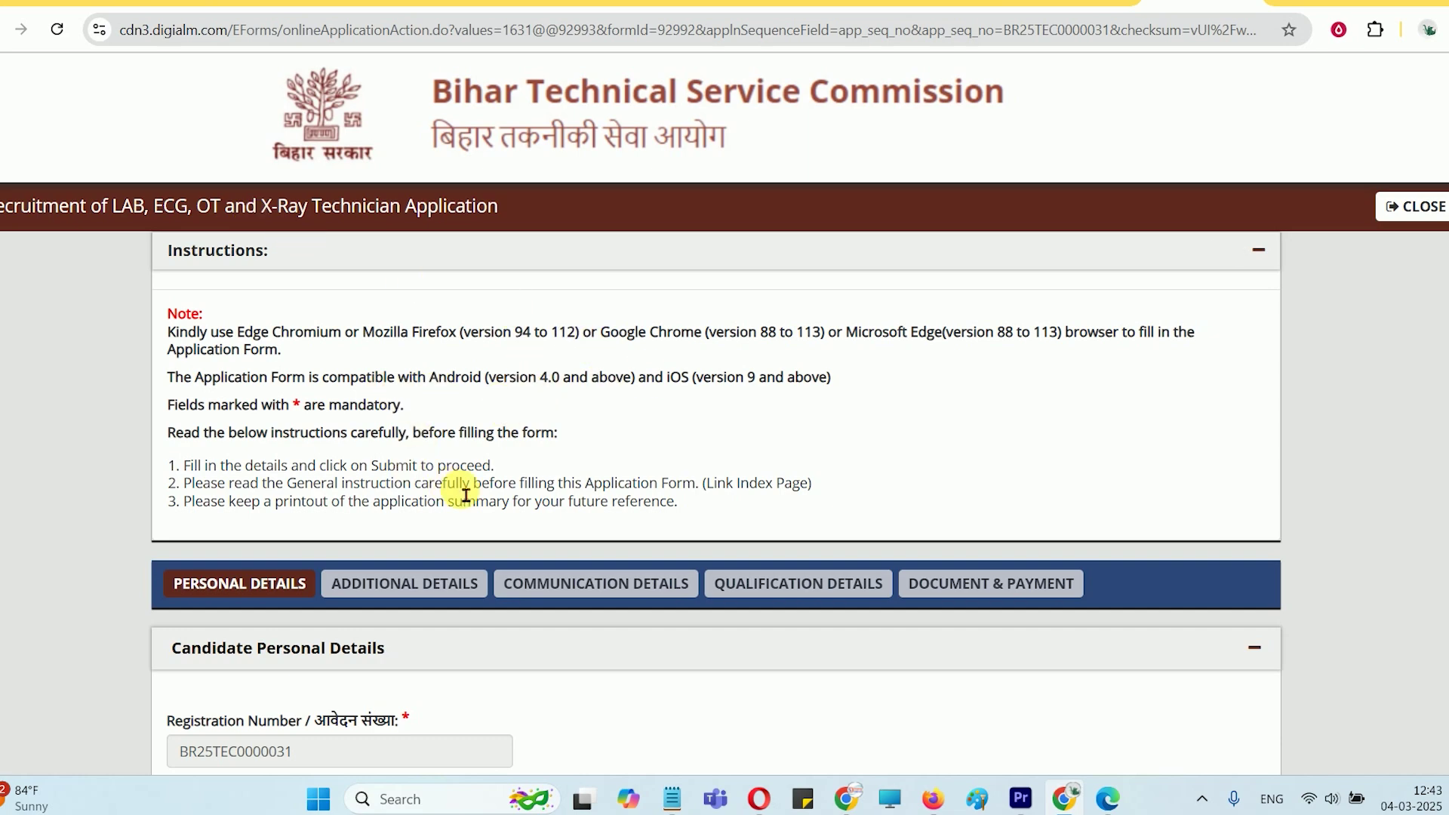
# Choose Unmarried marital status and Hindu religion, passing through the father's and mother's name fields
pyautogui.scroll(-5, 664, 373)
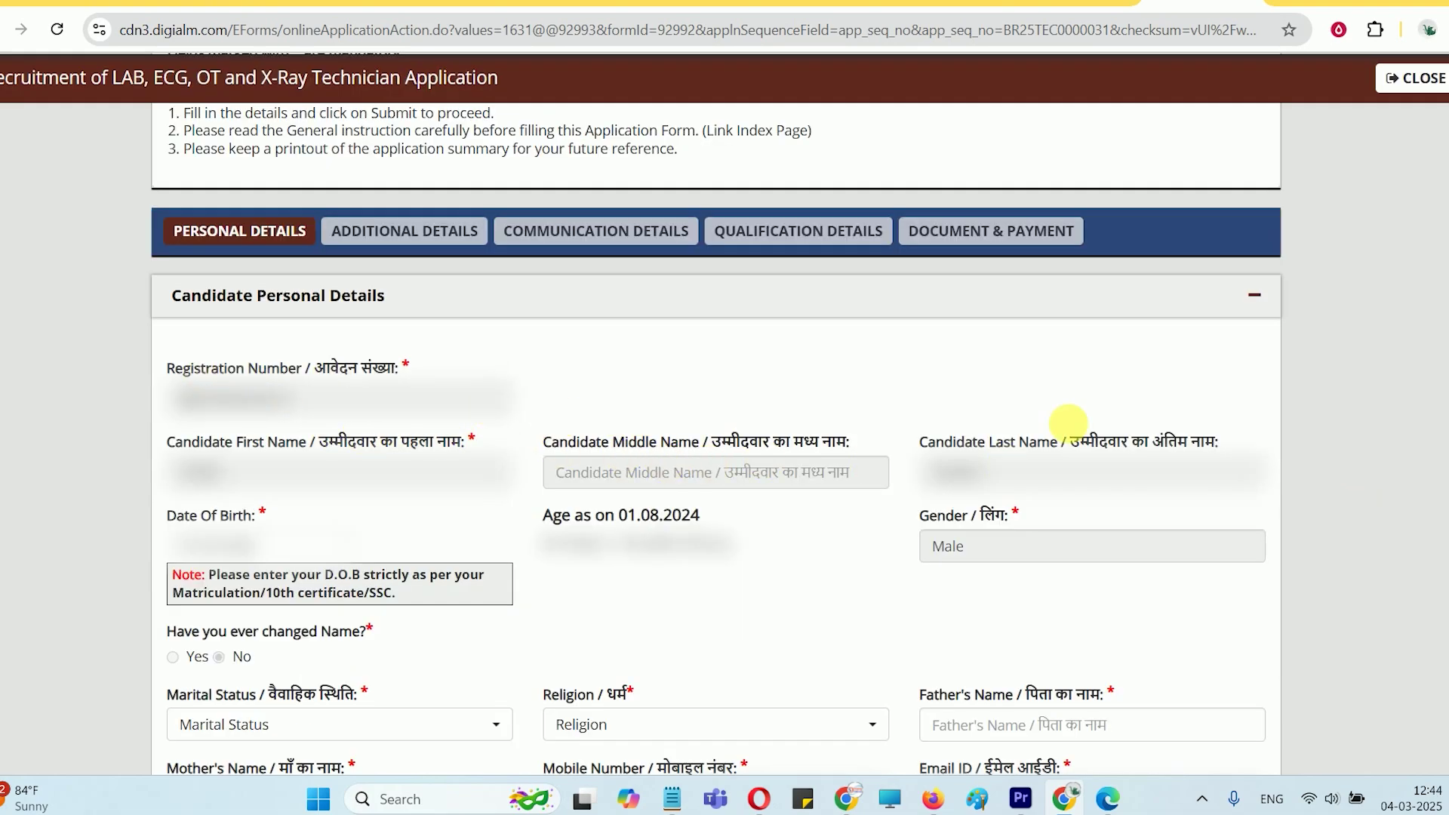
pyautogui.scroll(-5, 1067, 423)
pyautogui.click(238, 364)
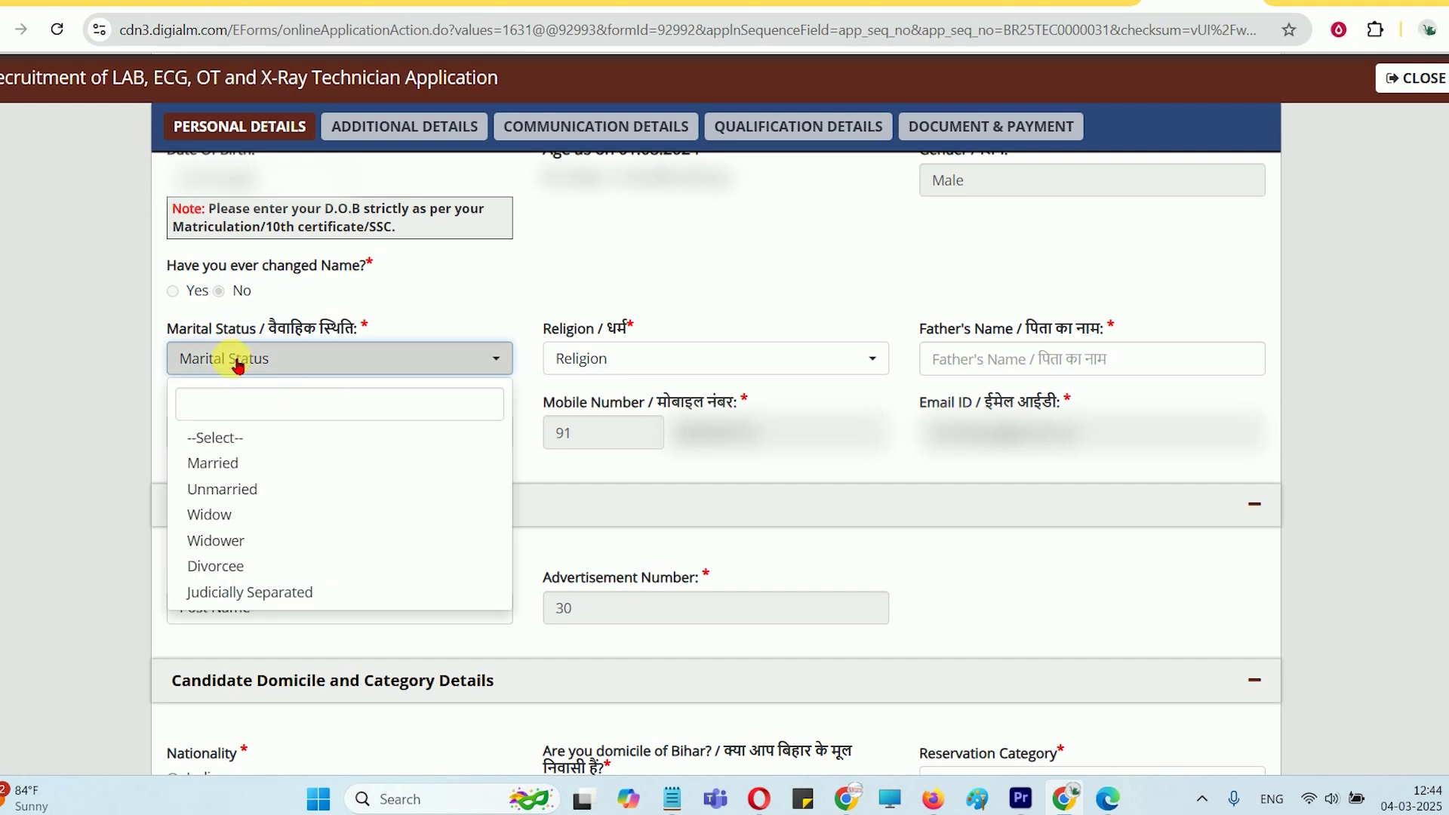
pyautogui.click(230, 490)
pyautogui.click(640, 359)
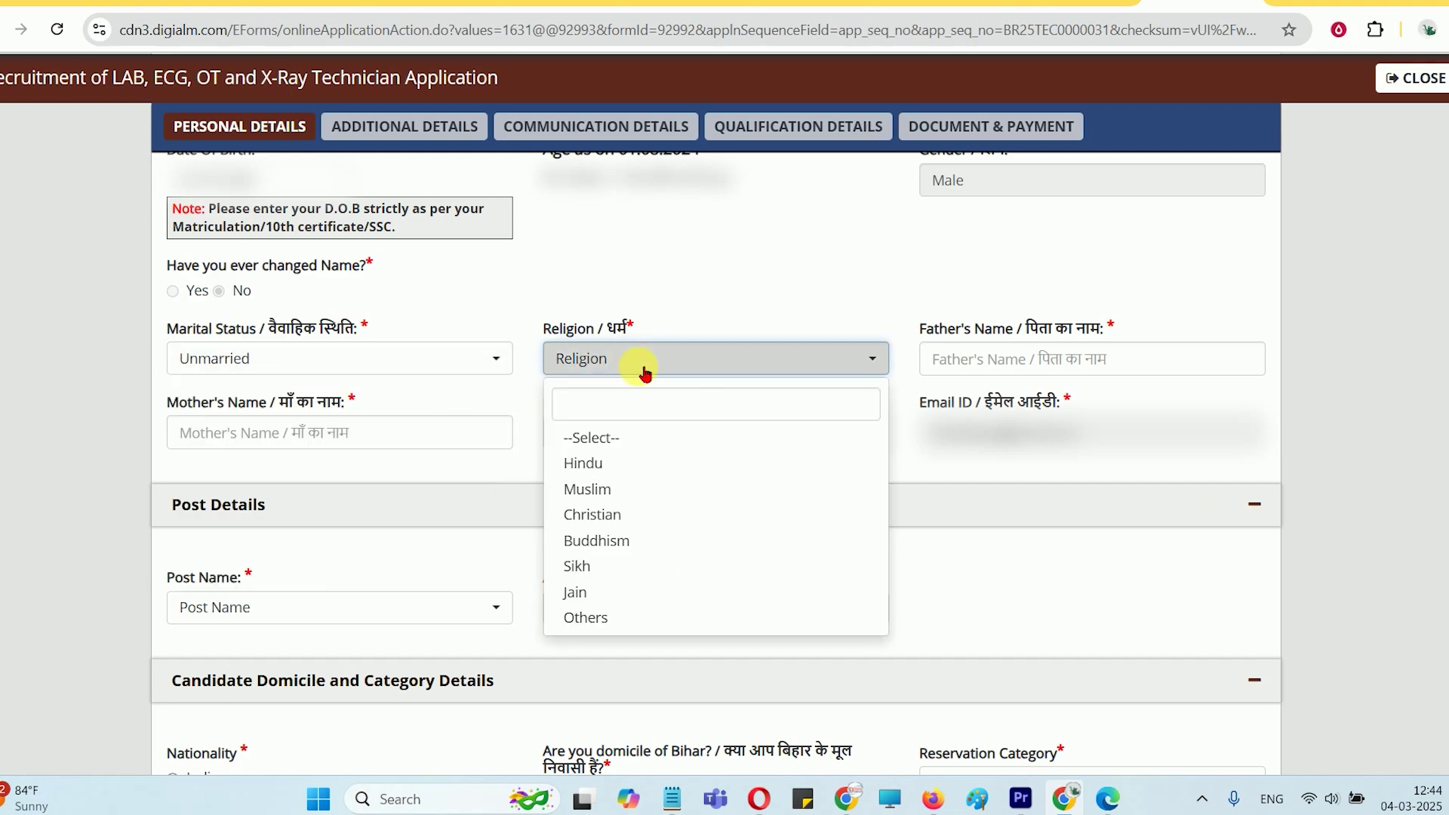
pyautogui.click(604, 462)
pyautogui.click(1003, 361)
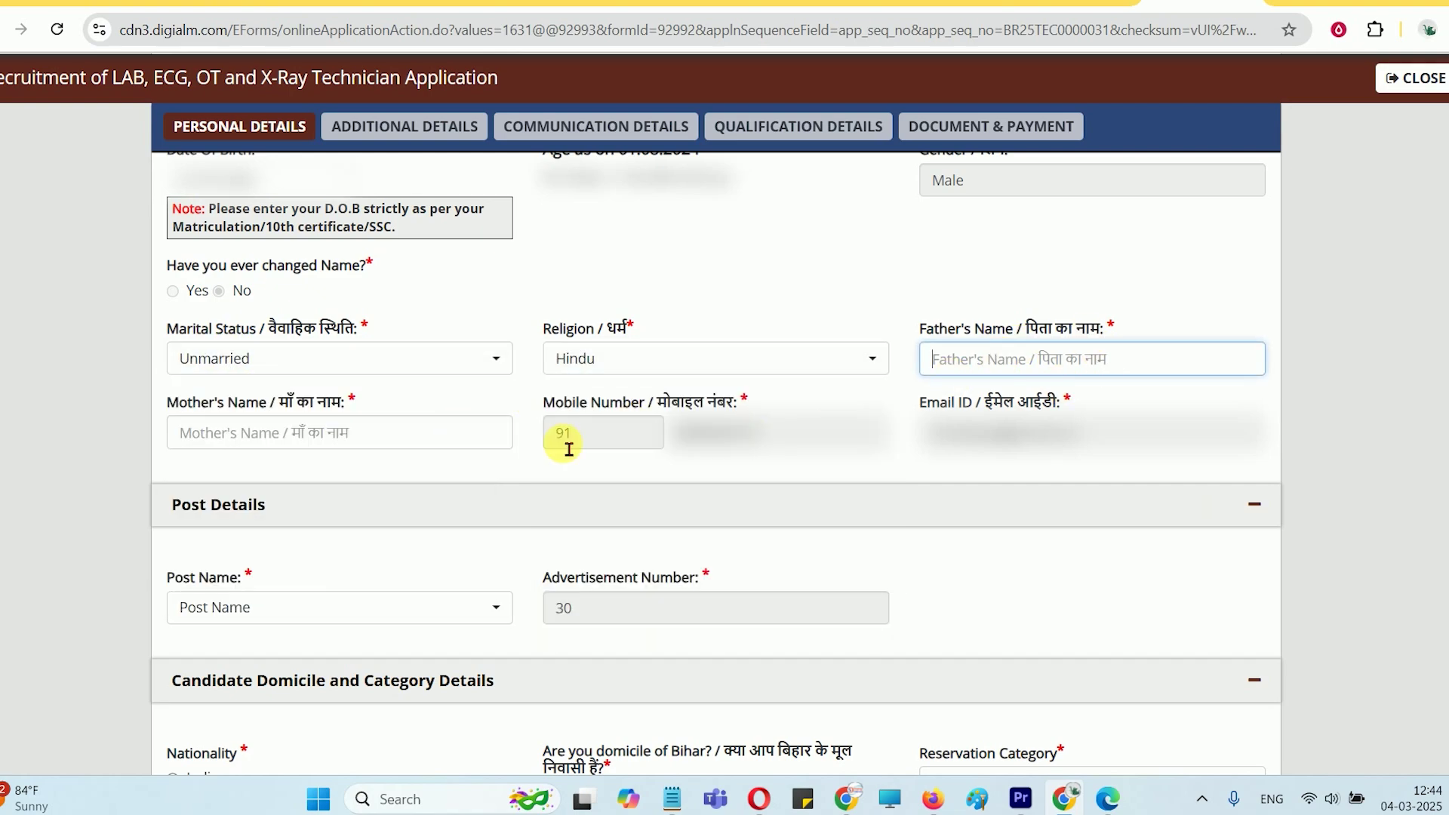
pyautogui.click(333, 440)
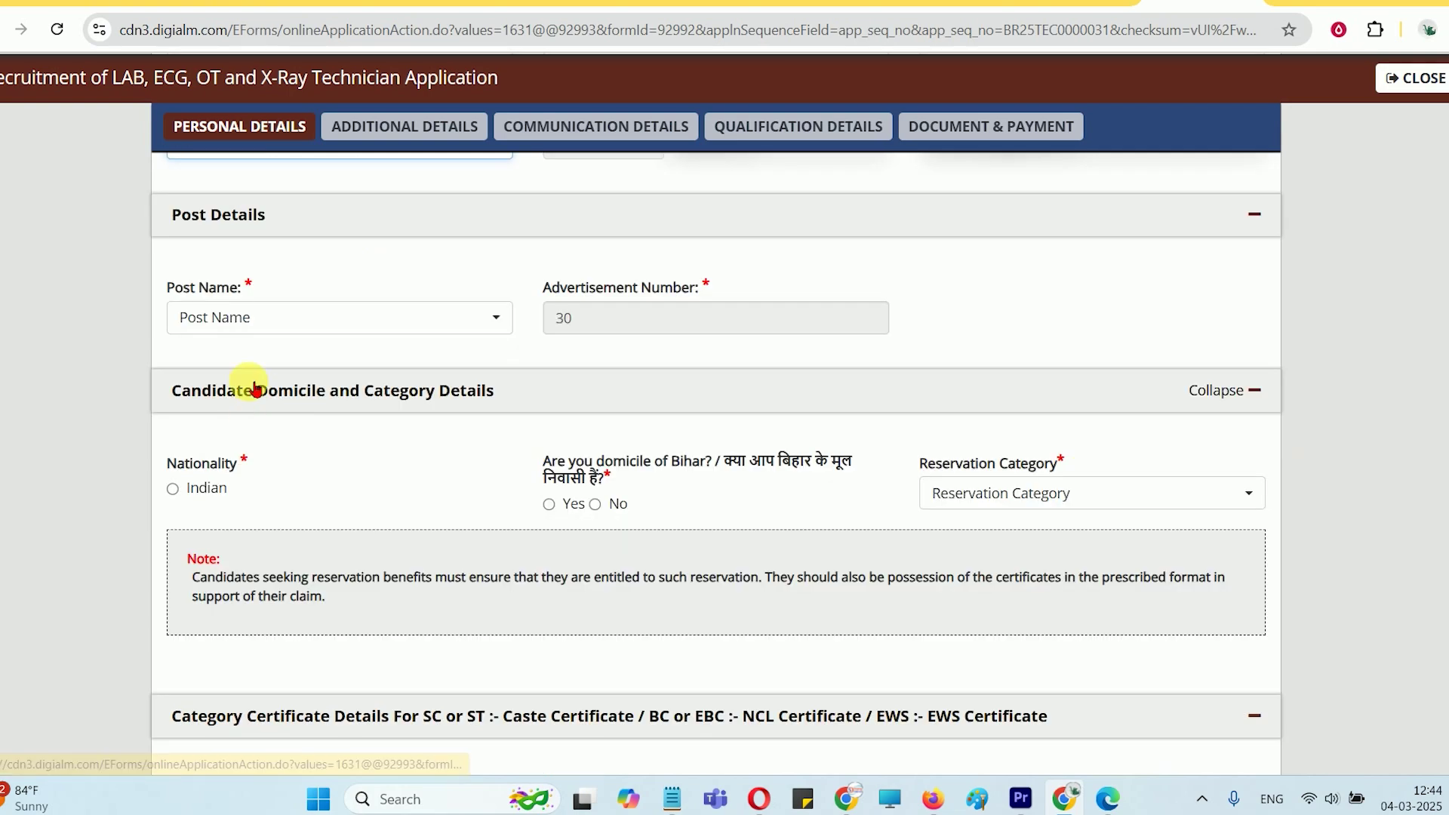
pyautogui.scroll(-3, 330, 486)
pyautogui.click(236, 320)
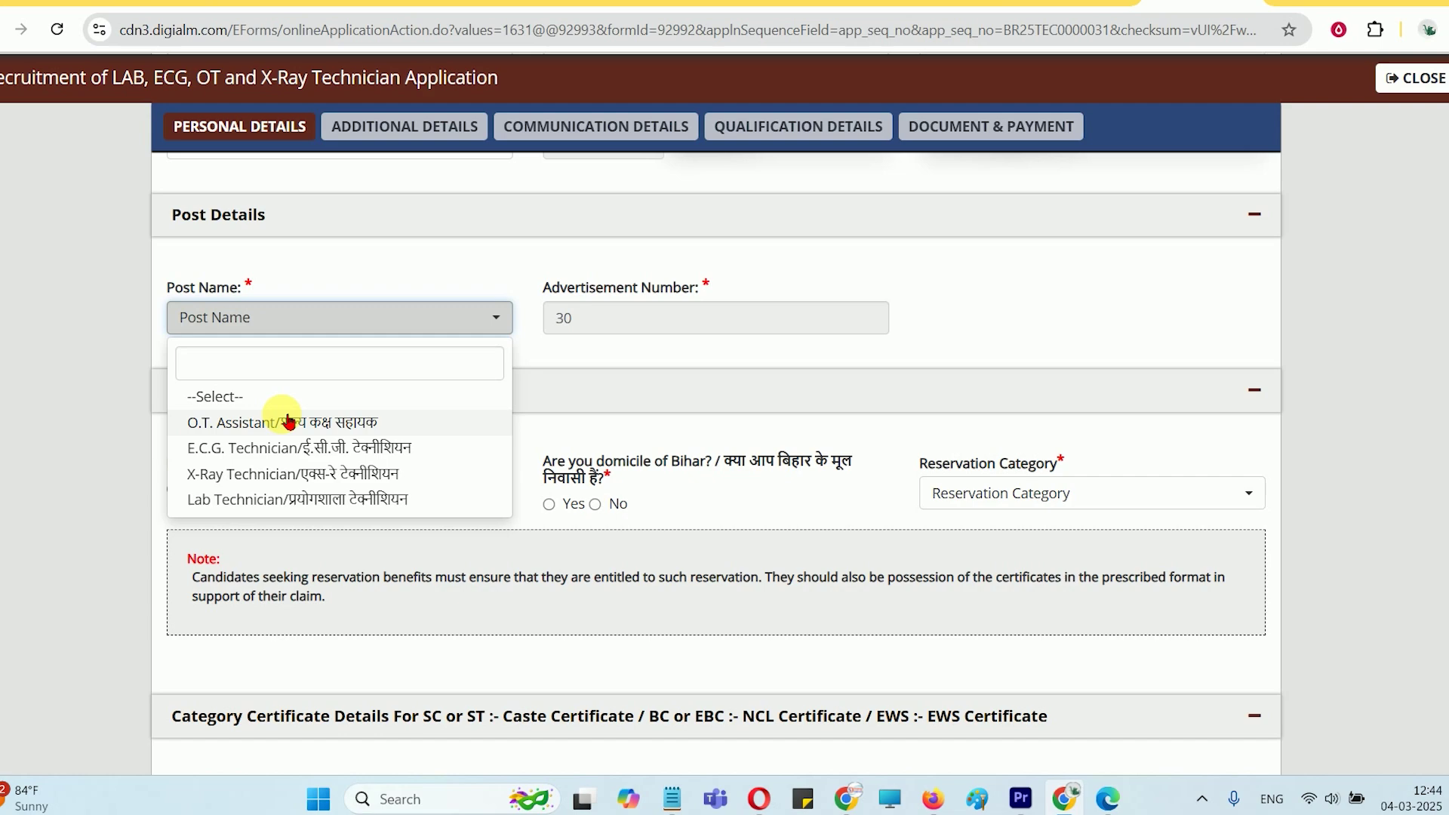
# Select the O.T. Assistant post, Indian nationality and Bihar domicile Yes
pyautogui.click(289, 421)
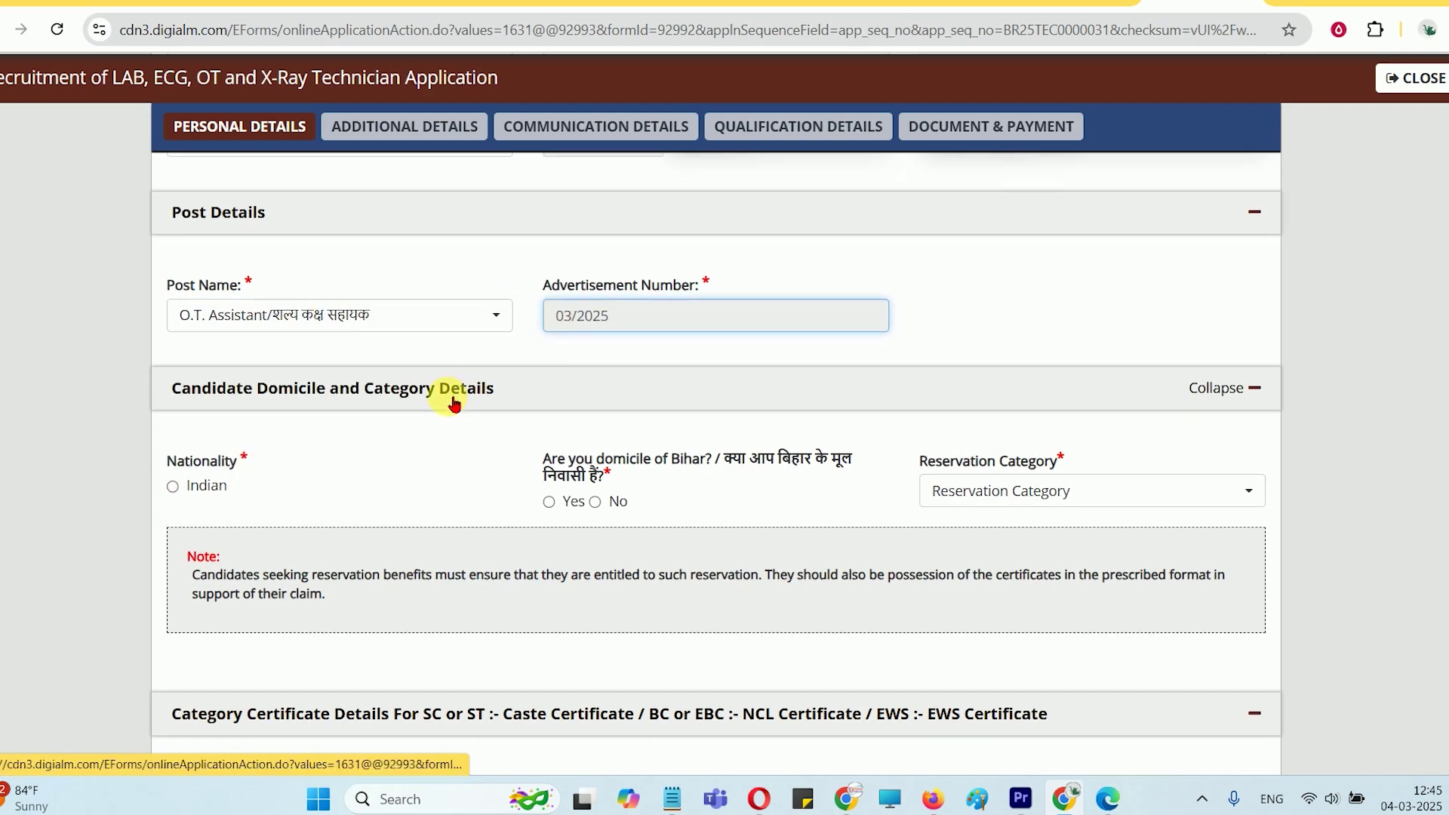
pyautogui.scroll(-1, 453, 403)
pyautogui.click(175, 390)
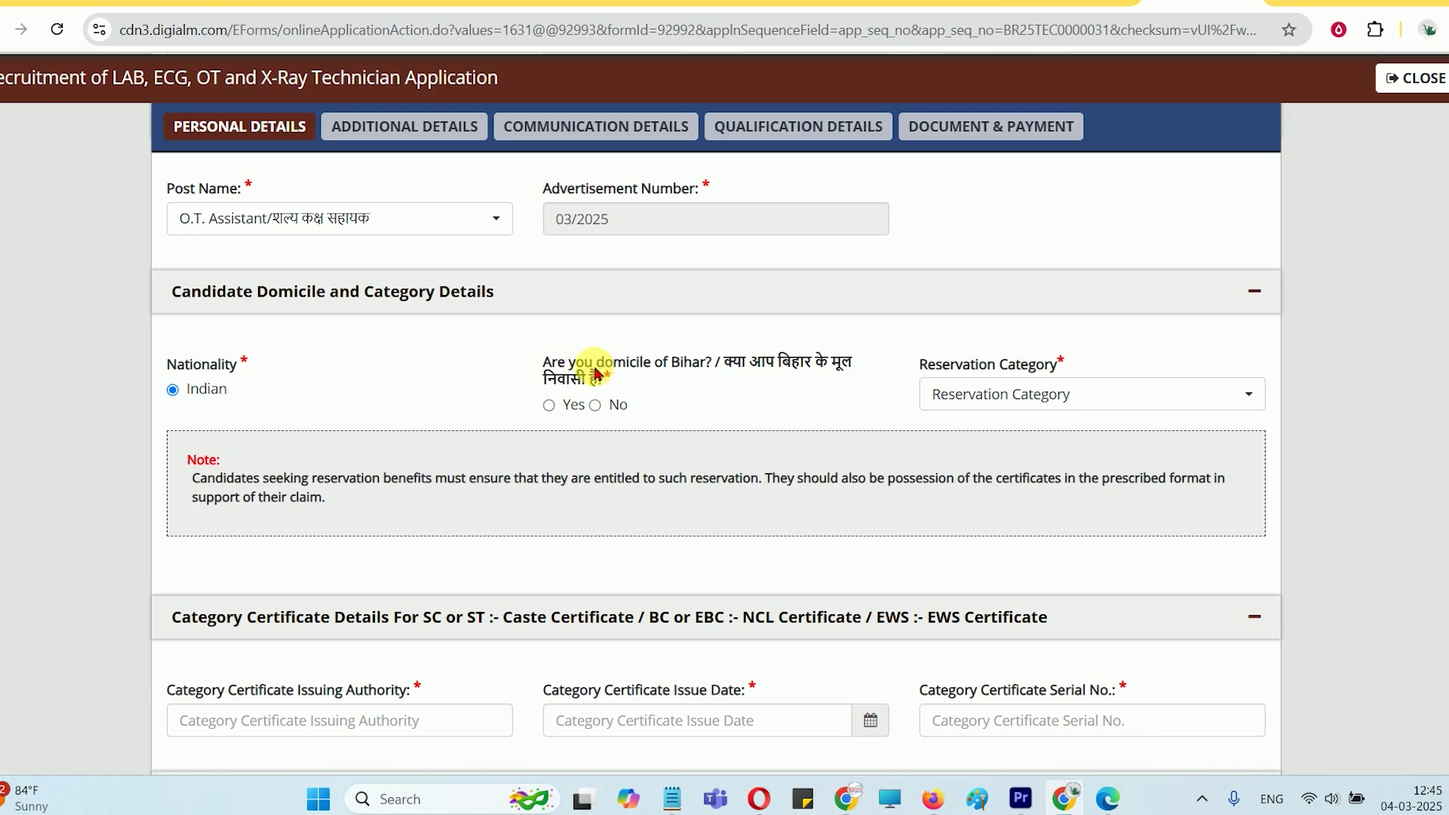
pyautogui.click(573, 407)
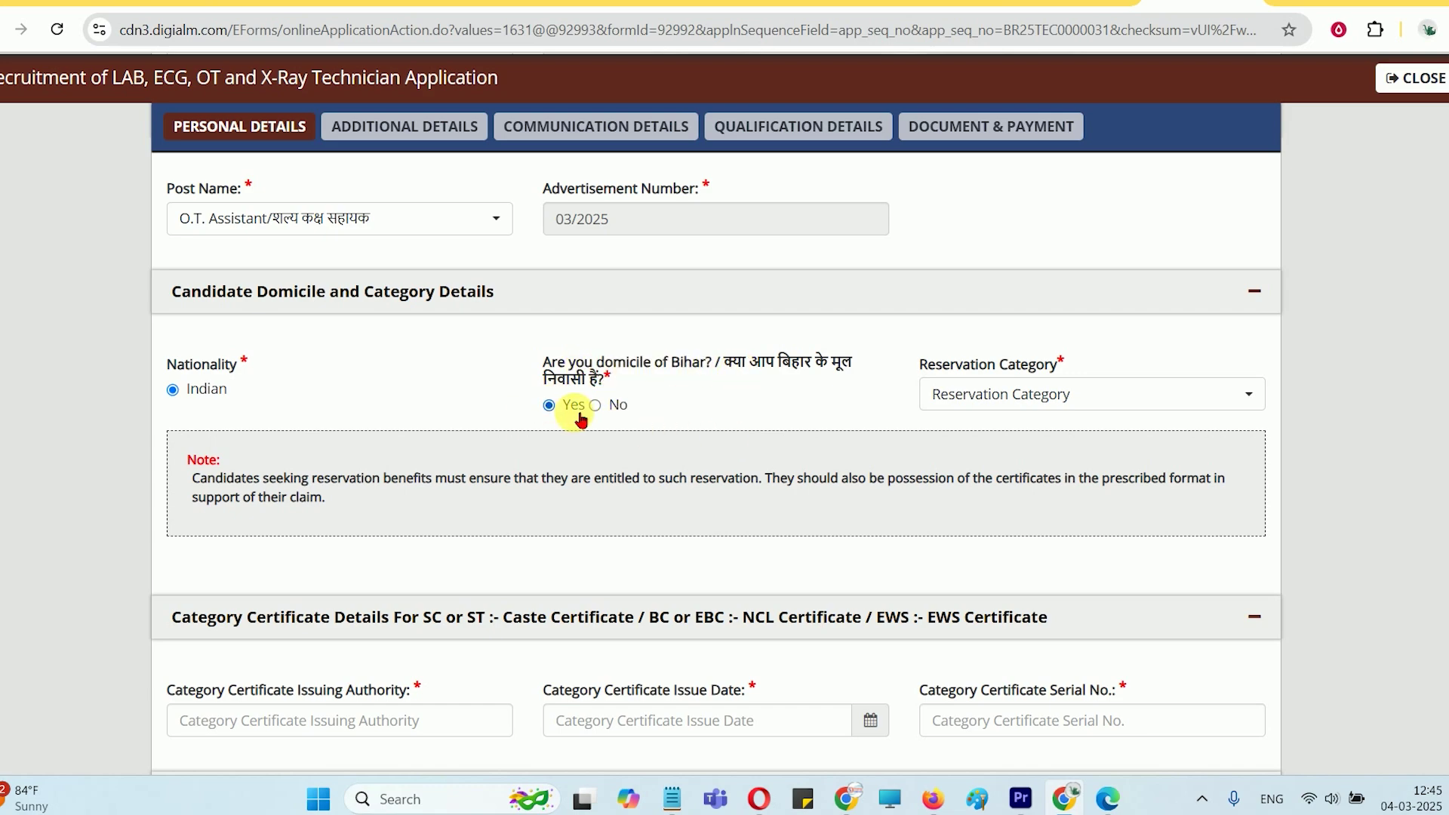
# Try EWS and EBC reservation categories, settling on Backward Class (BC)
pyautogui.click(985, 398)
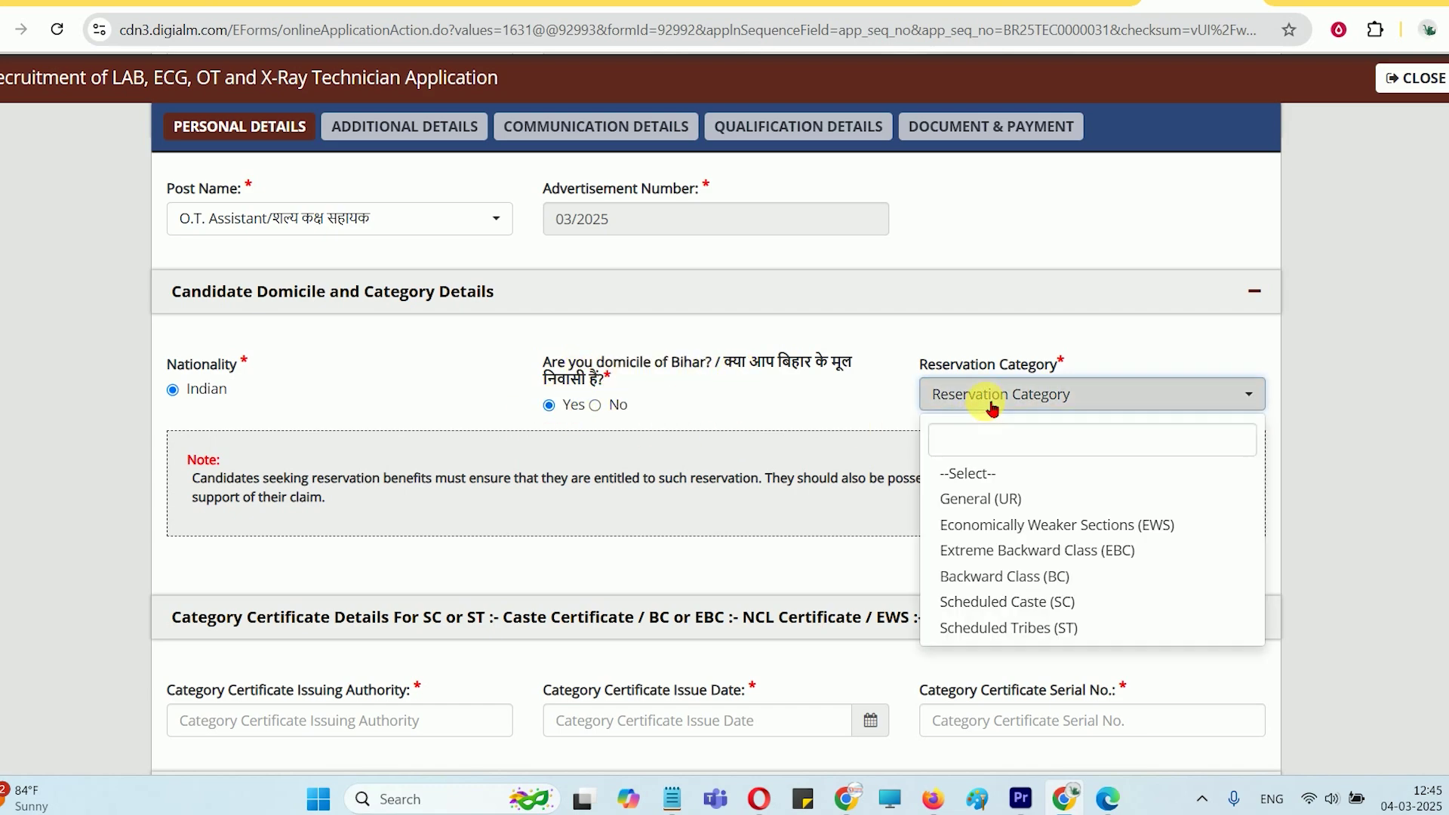
pyautogui.click(1028, 523)
pyautogui.scroll(-3, 1012, 507)
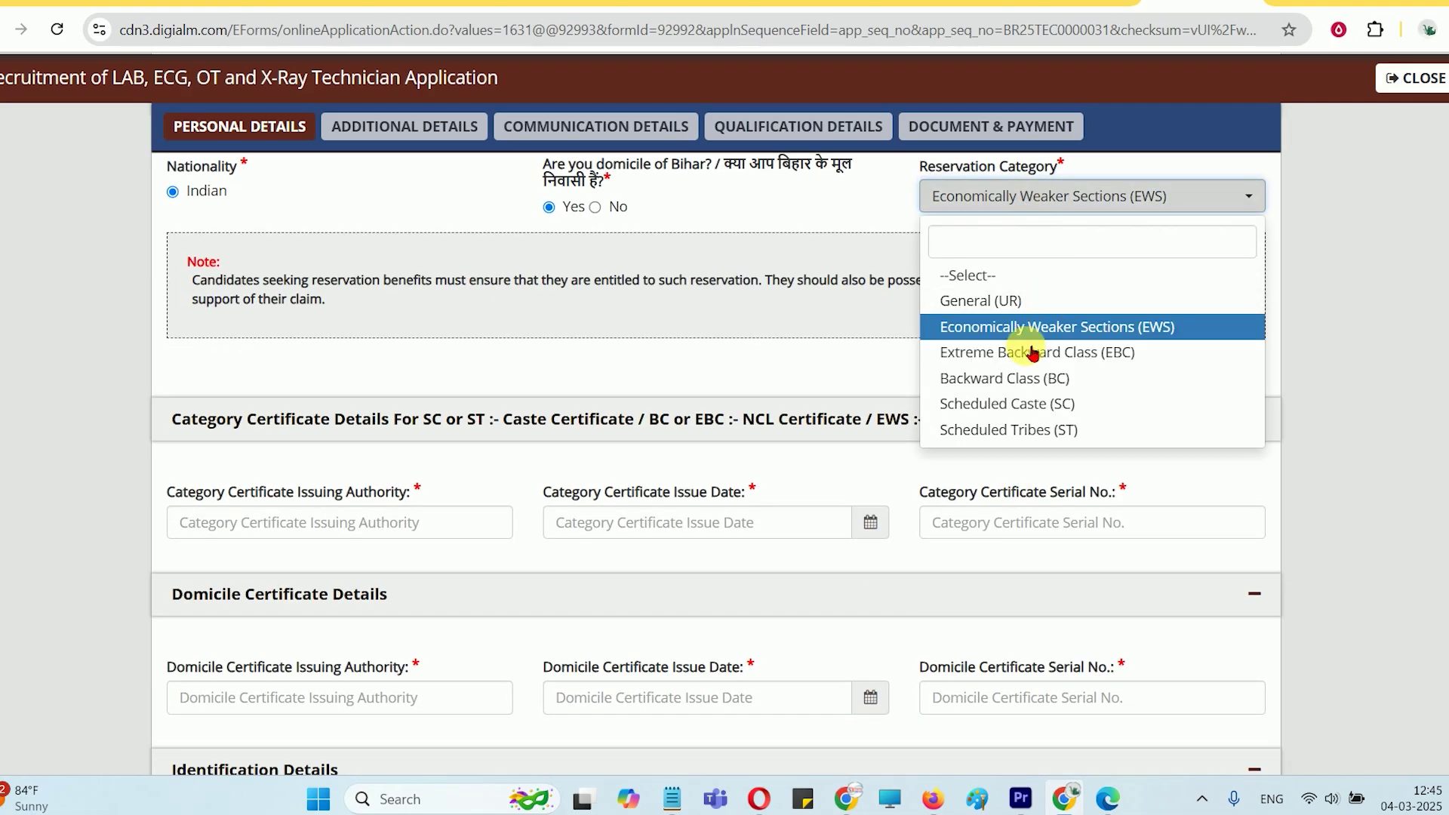
pyautogui.click(1033, 351)
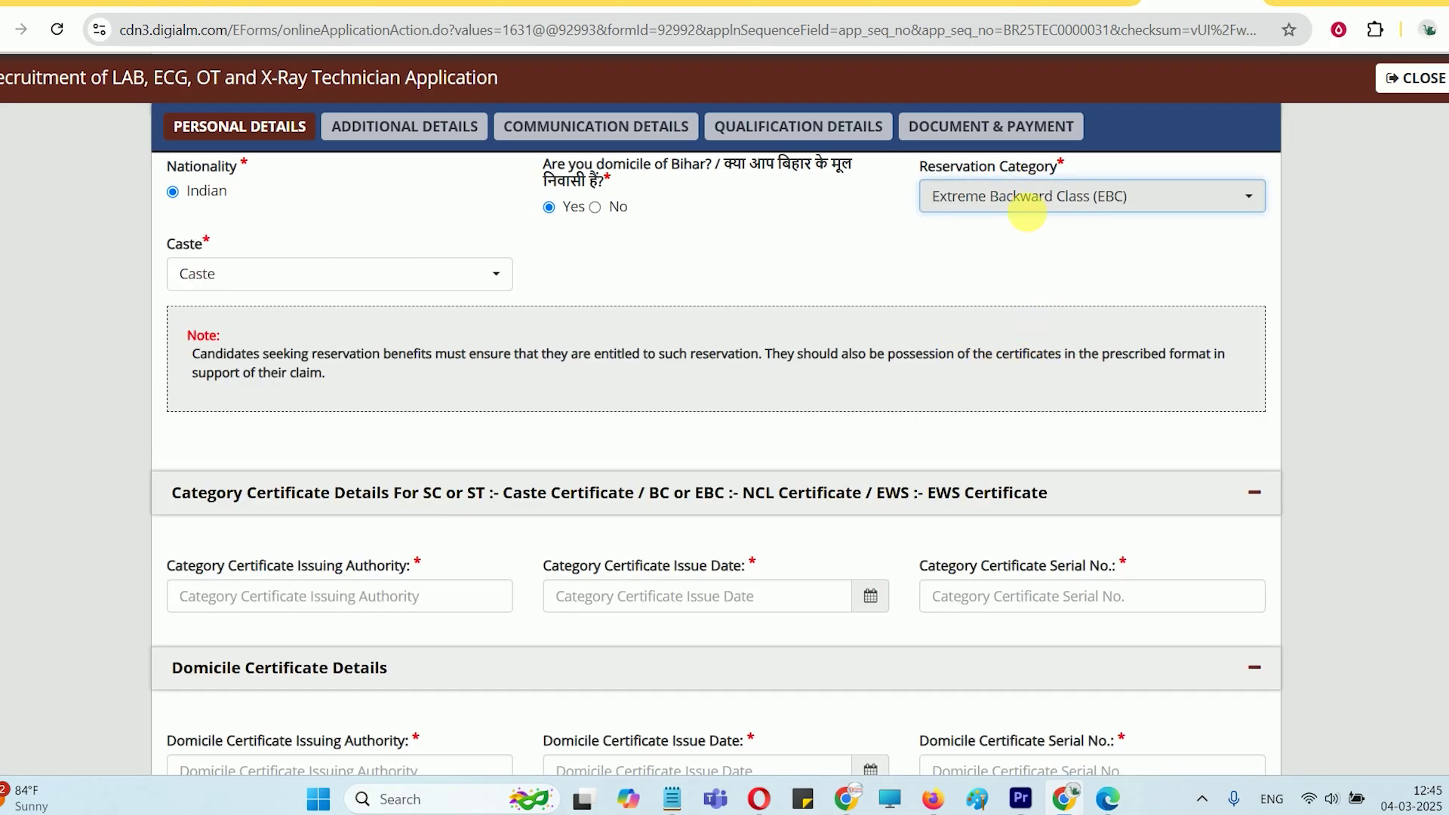
pyautogui.click(1027, 213)
pyautogui.click(1031, 380)
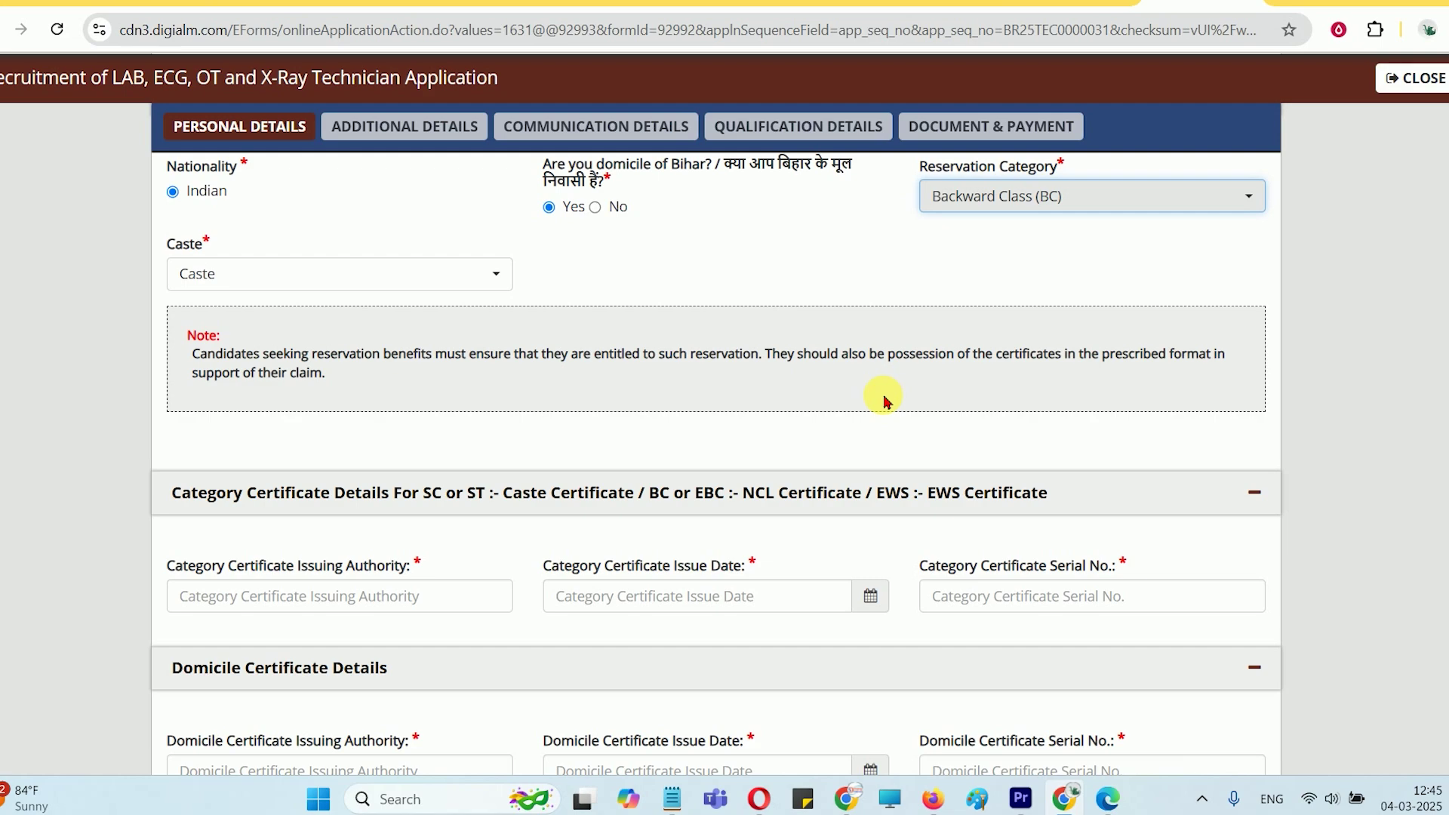
pyautogui.scroll(-1, 885, 400)
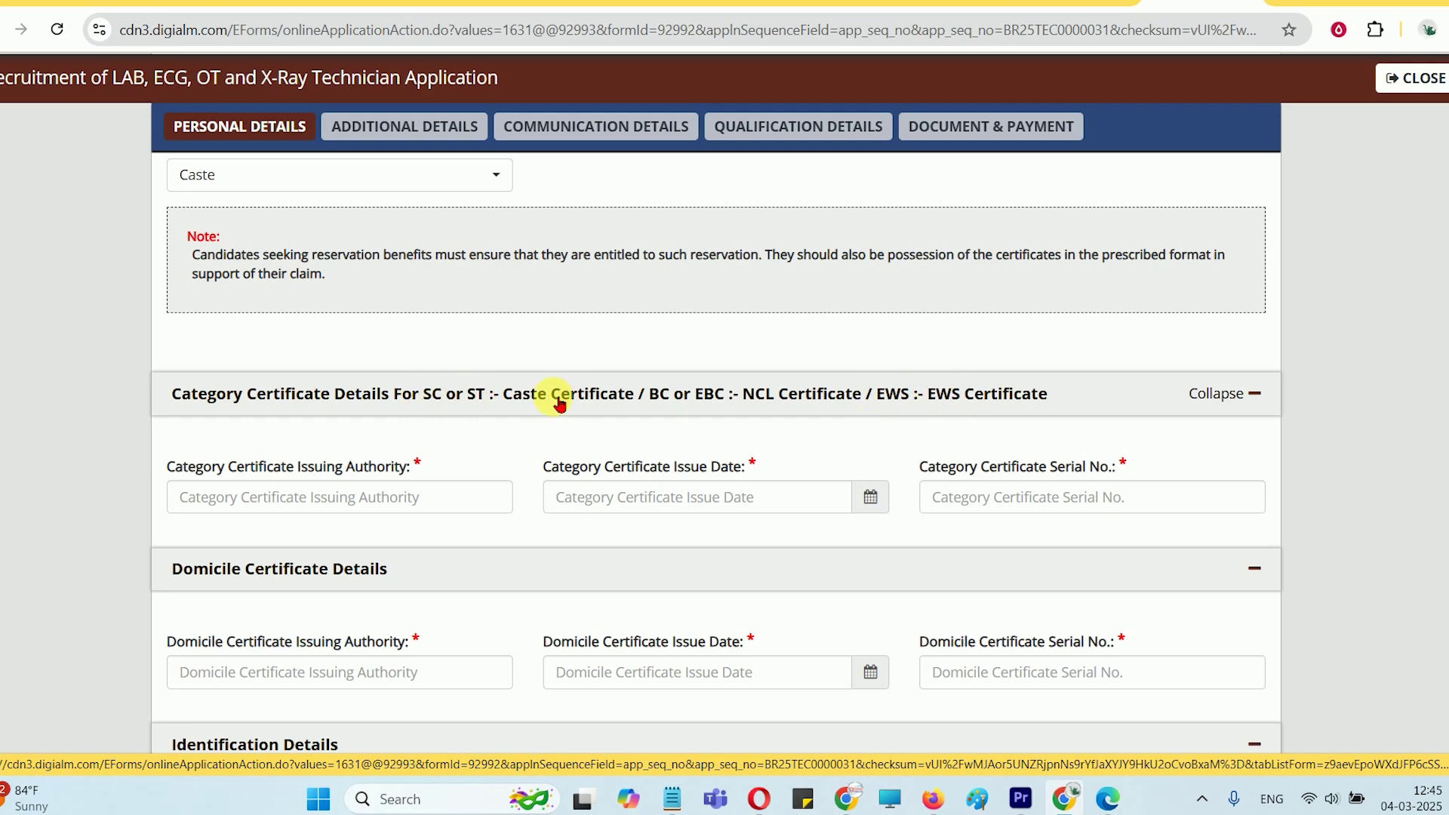
pyautogui.scroll(2, 557, 404)
# Switch reservation category to General (UR) and review the domicile certificate fields
pyautogui.click(1034, 198)
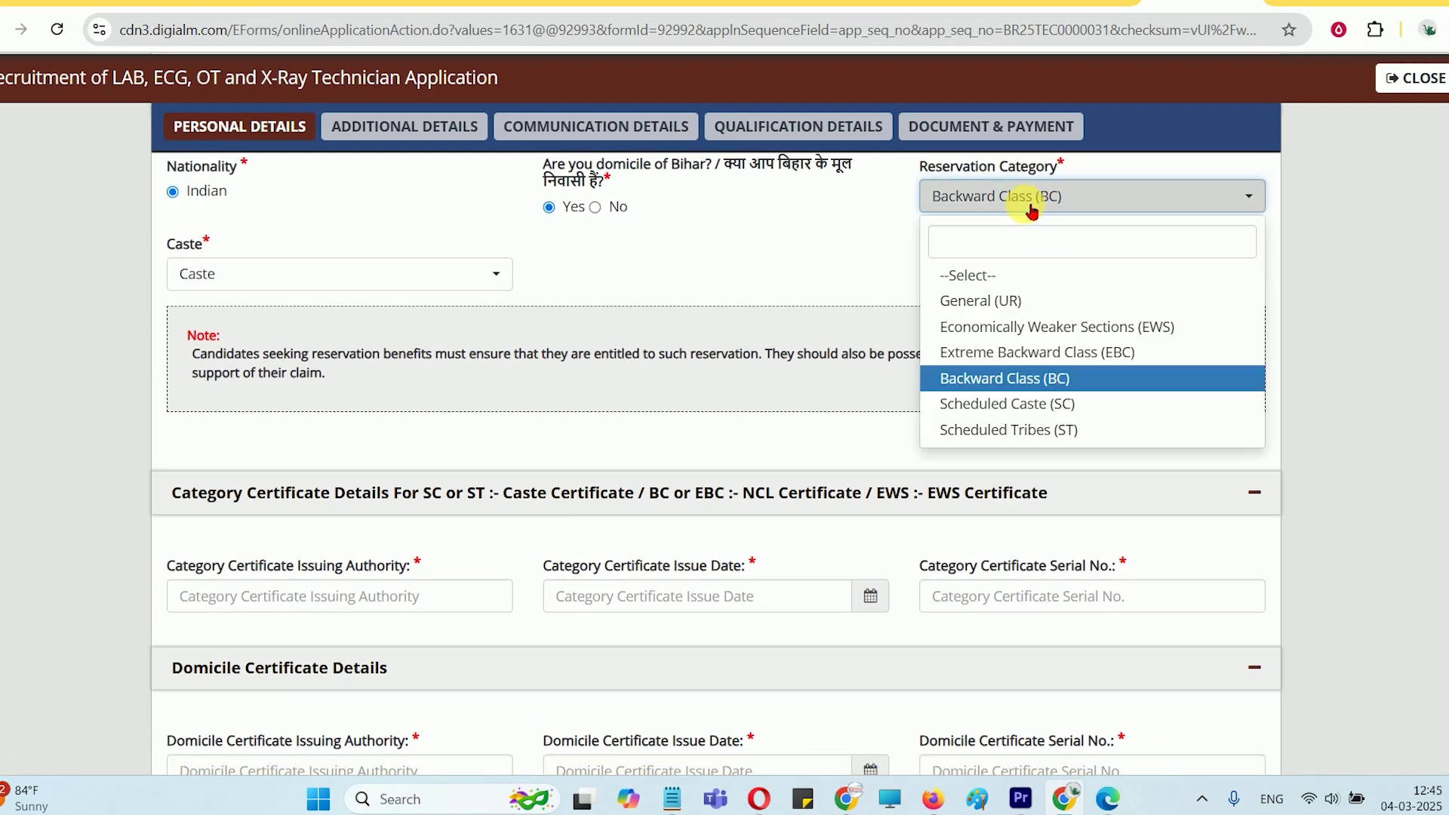
pyautogui.click(985, 302)
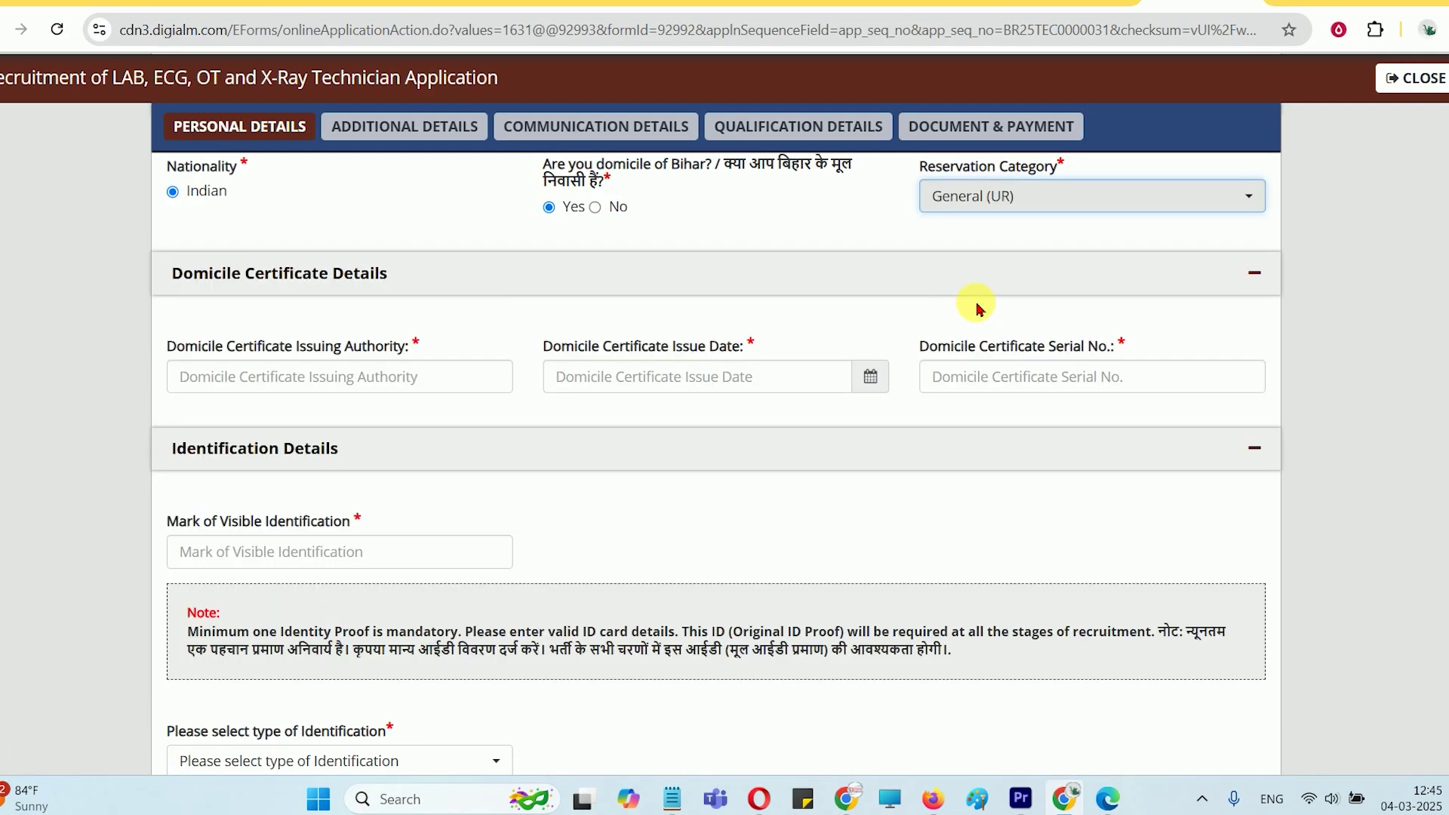
pyautogui.moveTo(240, 348); pyautogui.dragTo(398, 343)
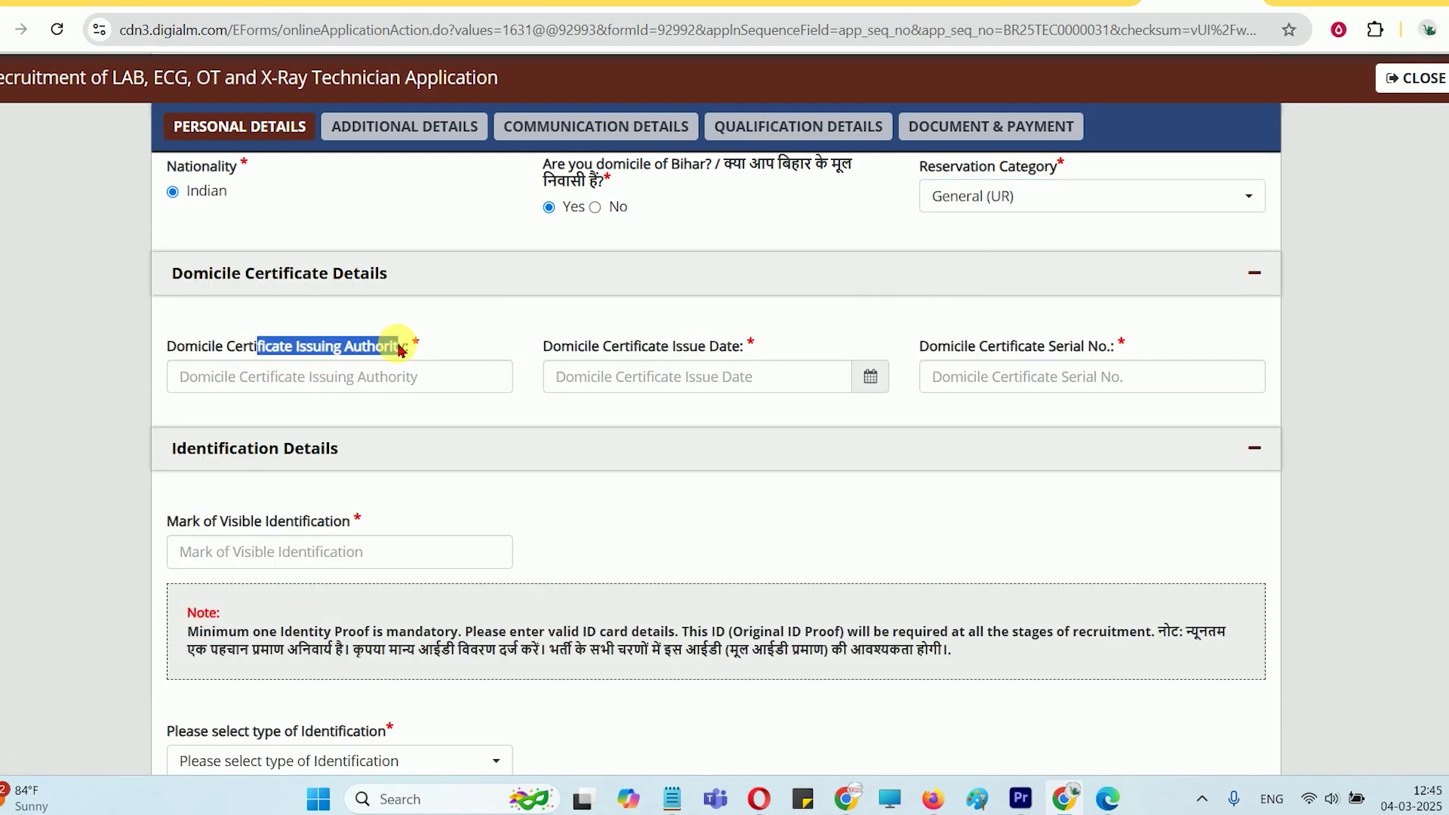
pyautogui.click(332, 355)
pyautogui.moveTo(225, 345); pyautogui.dragTo(375, 346)
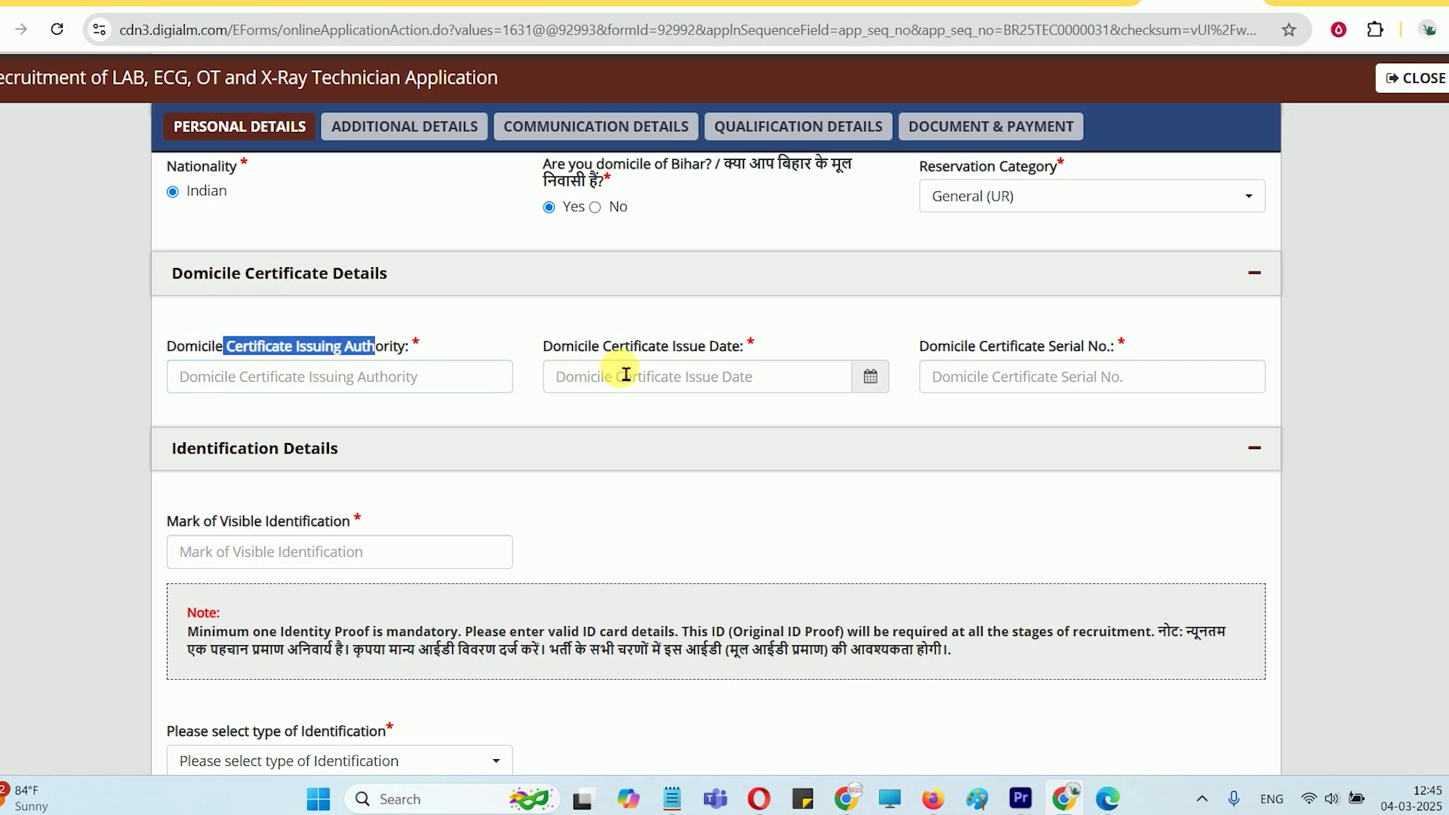
pyautogui.moveTo(609, 353); pyautogui.dragTo(719, 353)
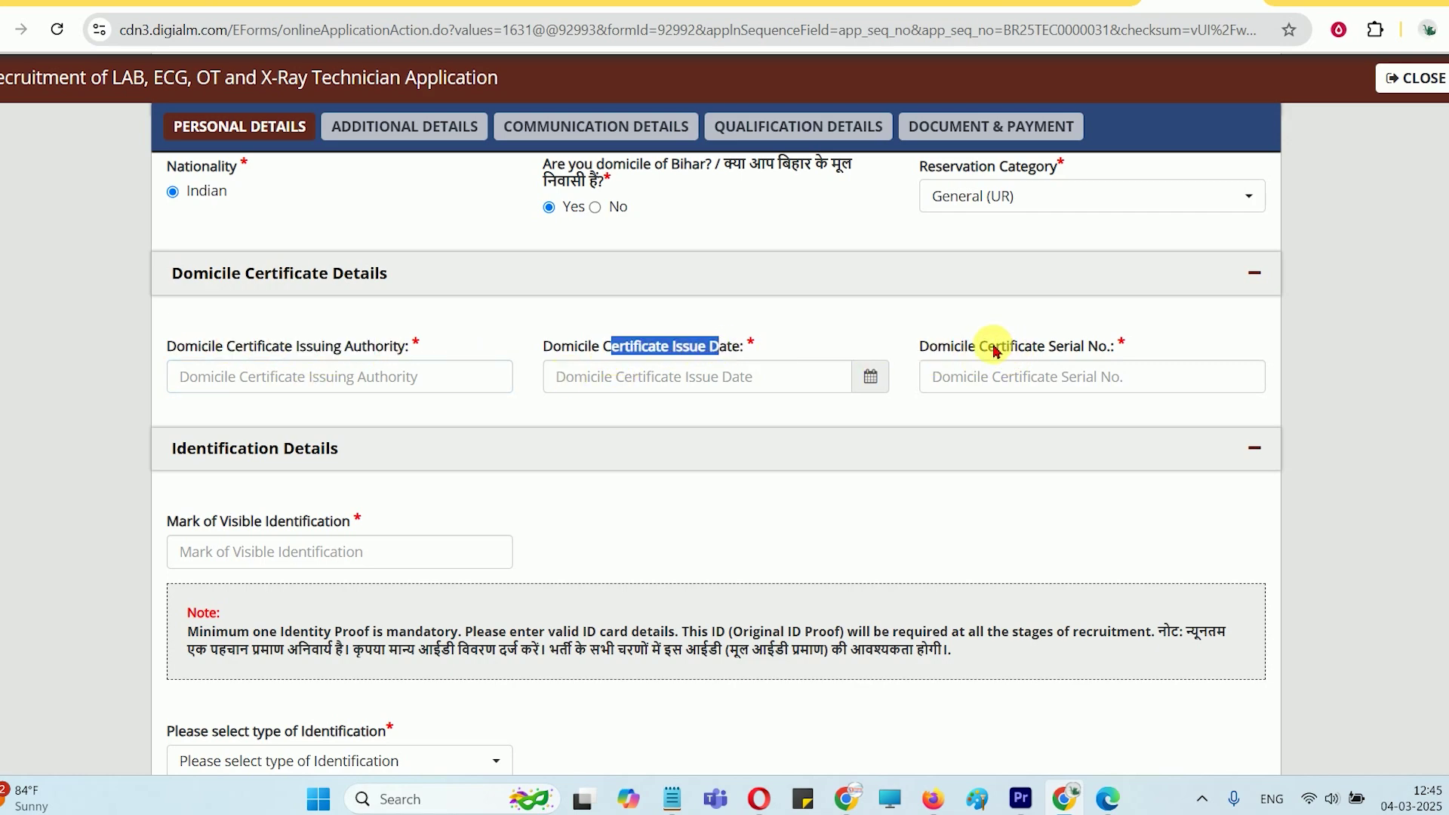
pyautogui.moveTo(995, 351); pyautogui.dragTo(1105, 344)
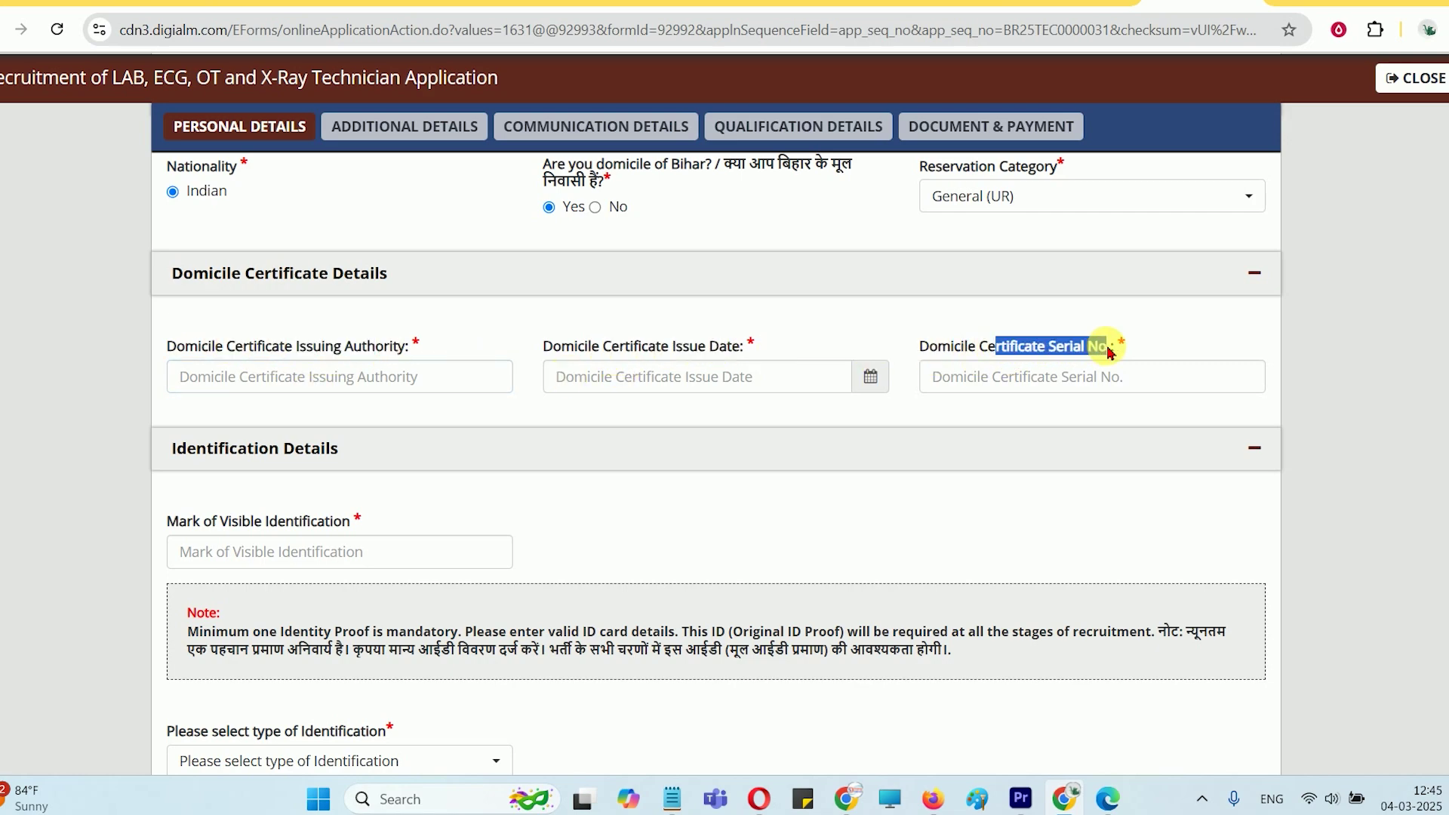
# Switch category to EWS and review the category certificate authority, date and serial fields
pyautogui.click(985, 202)
pyautogui.click(943, 326)
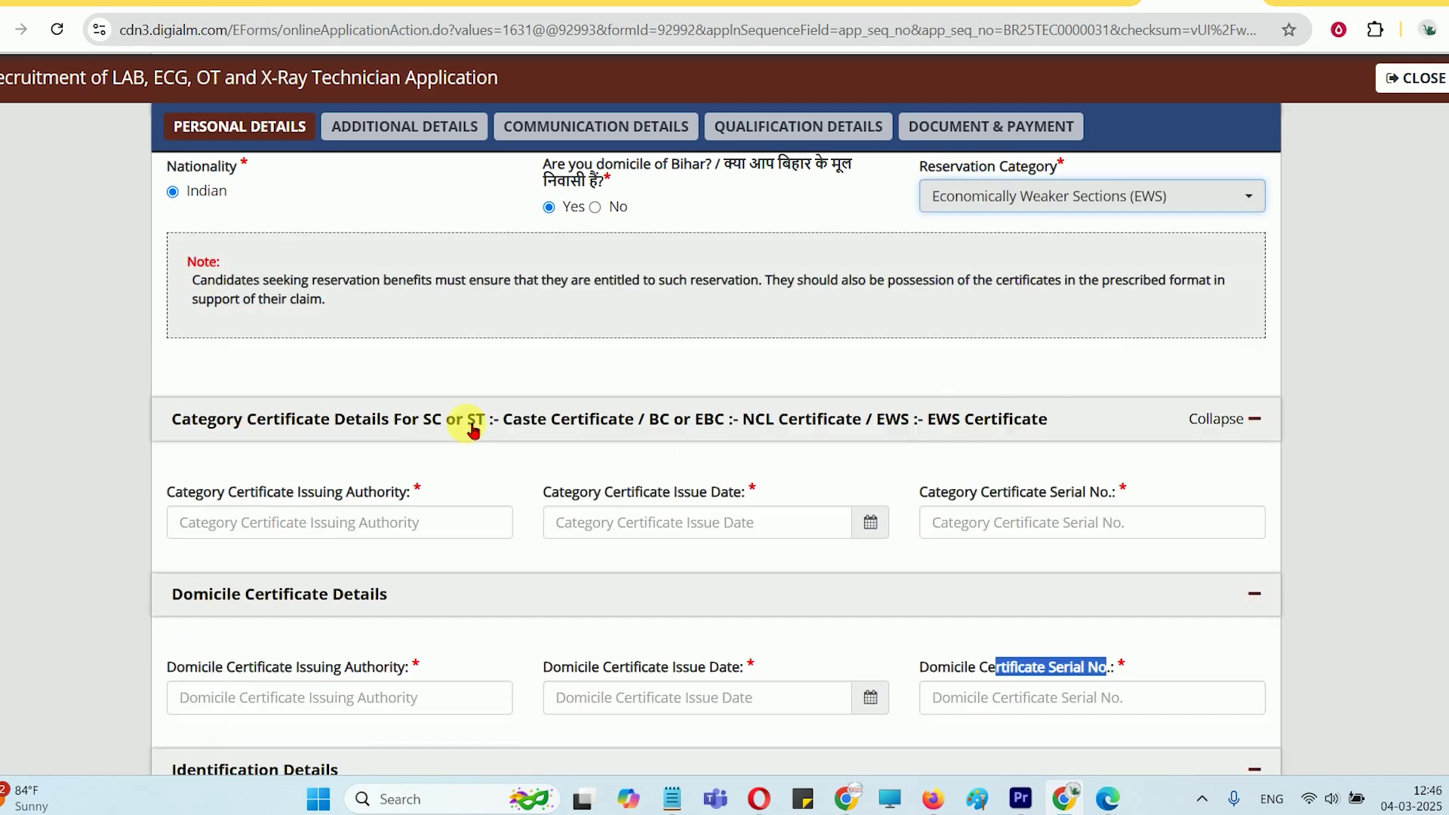
pyautogui.click(350, 526)
pyautogui.scroll(-1, 718, 443)
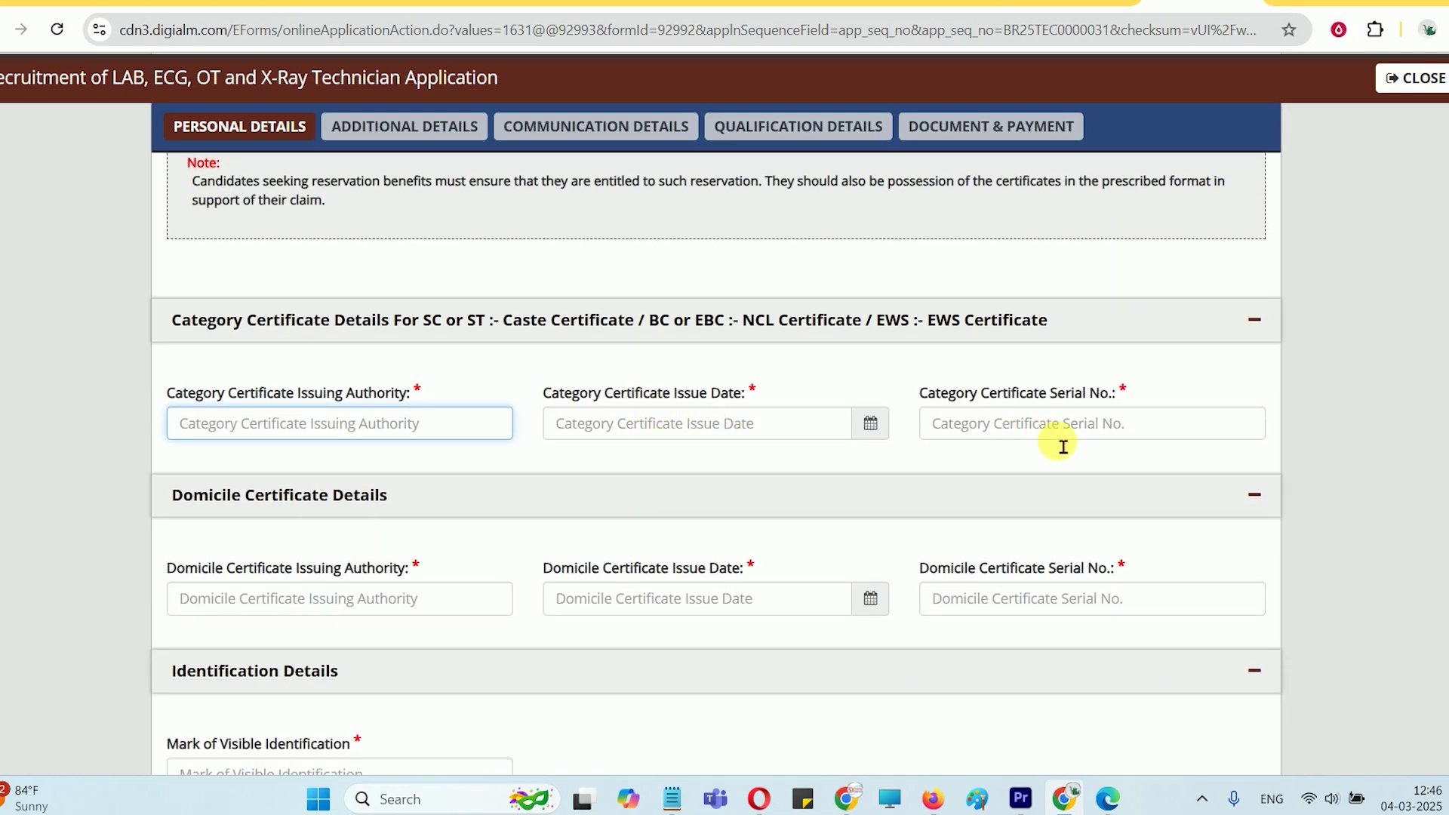
pyautogui.click(257, 433)
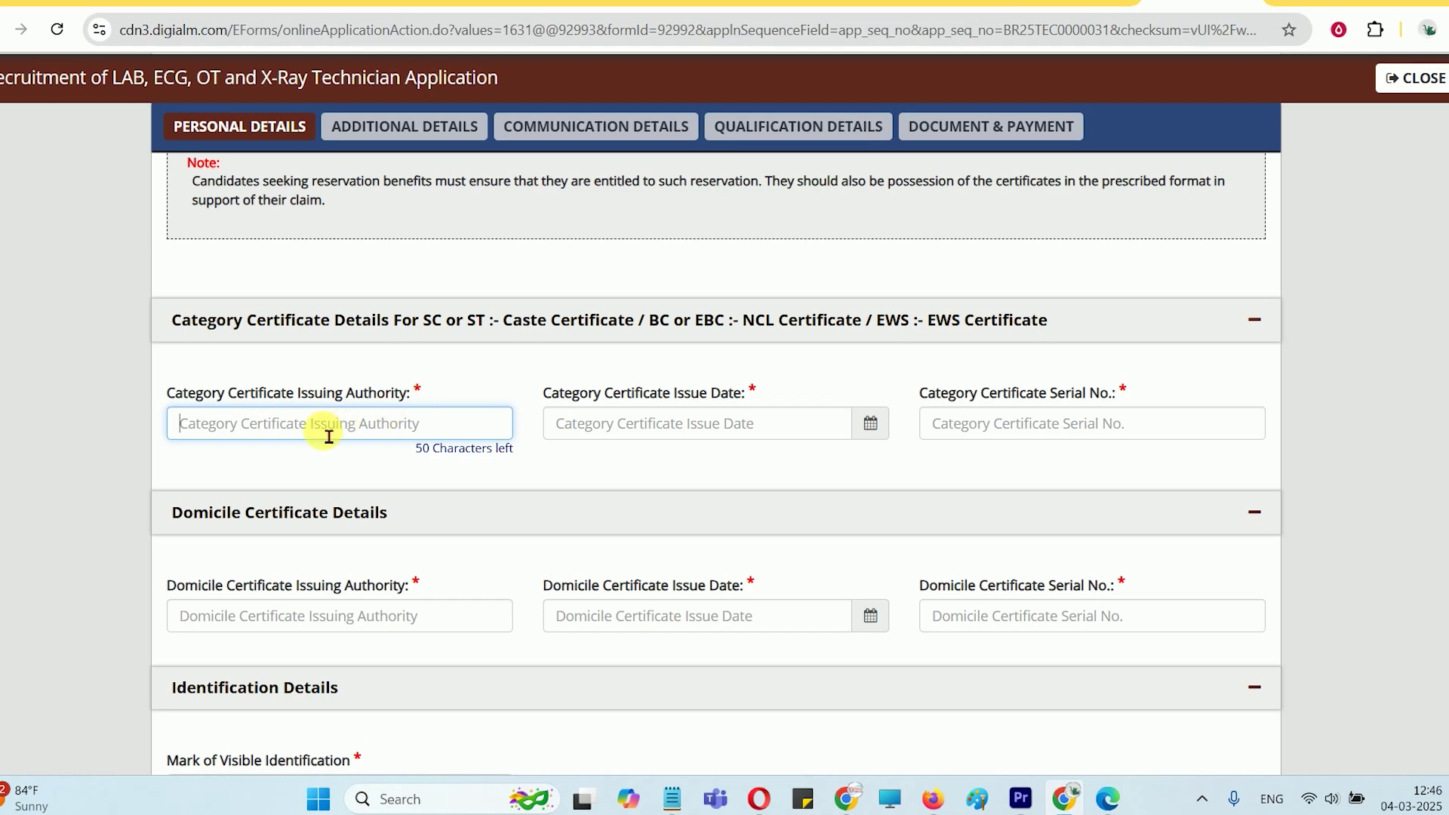
pyautogui.scroll(-1, 425, 389)
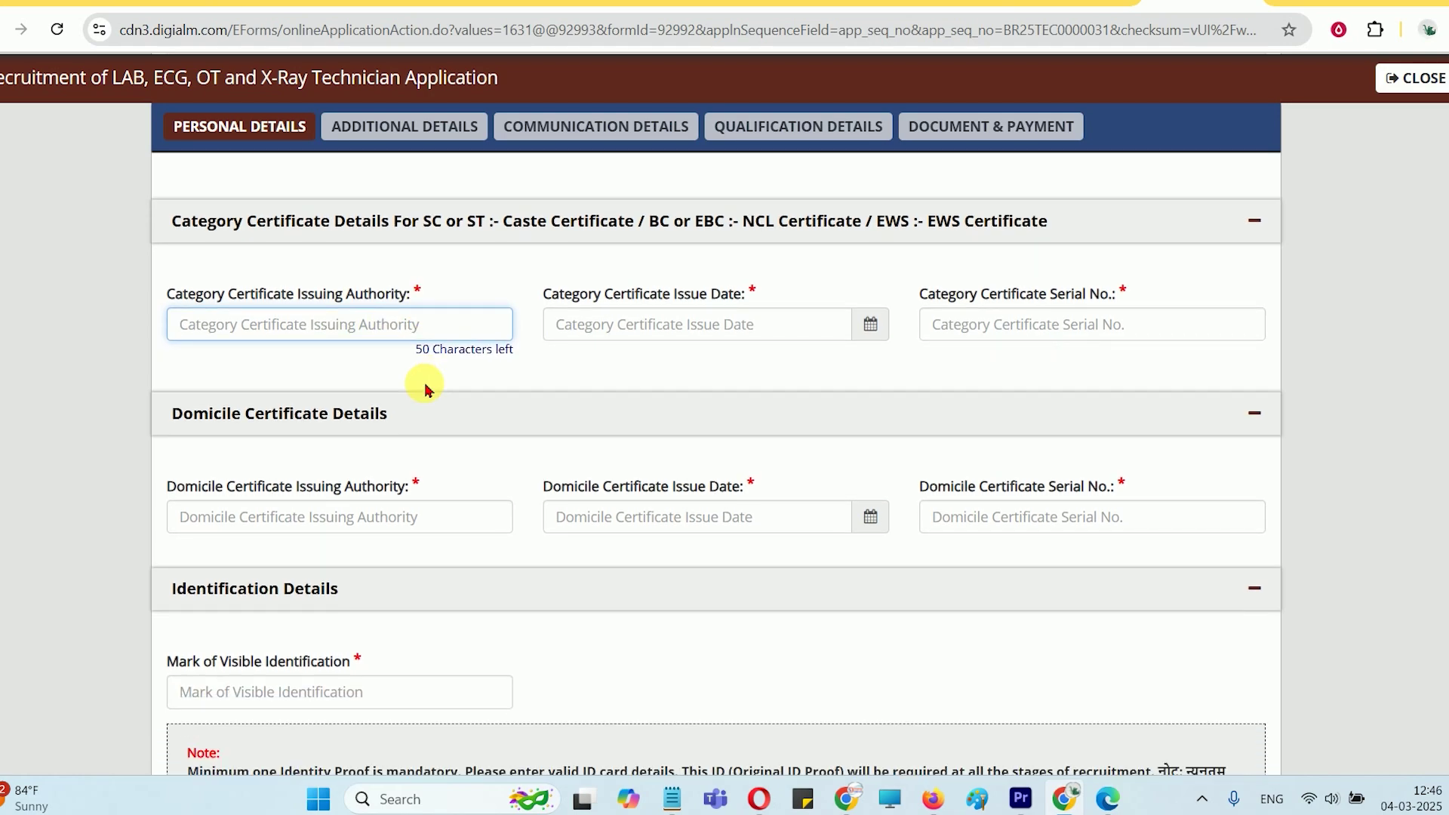
pyautogui.scroll(1, 566, 354)
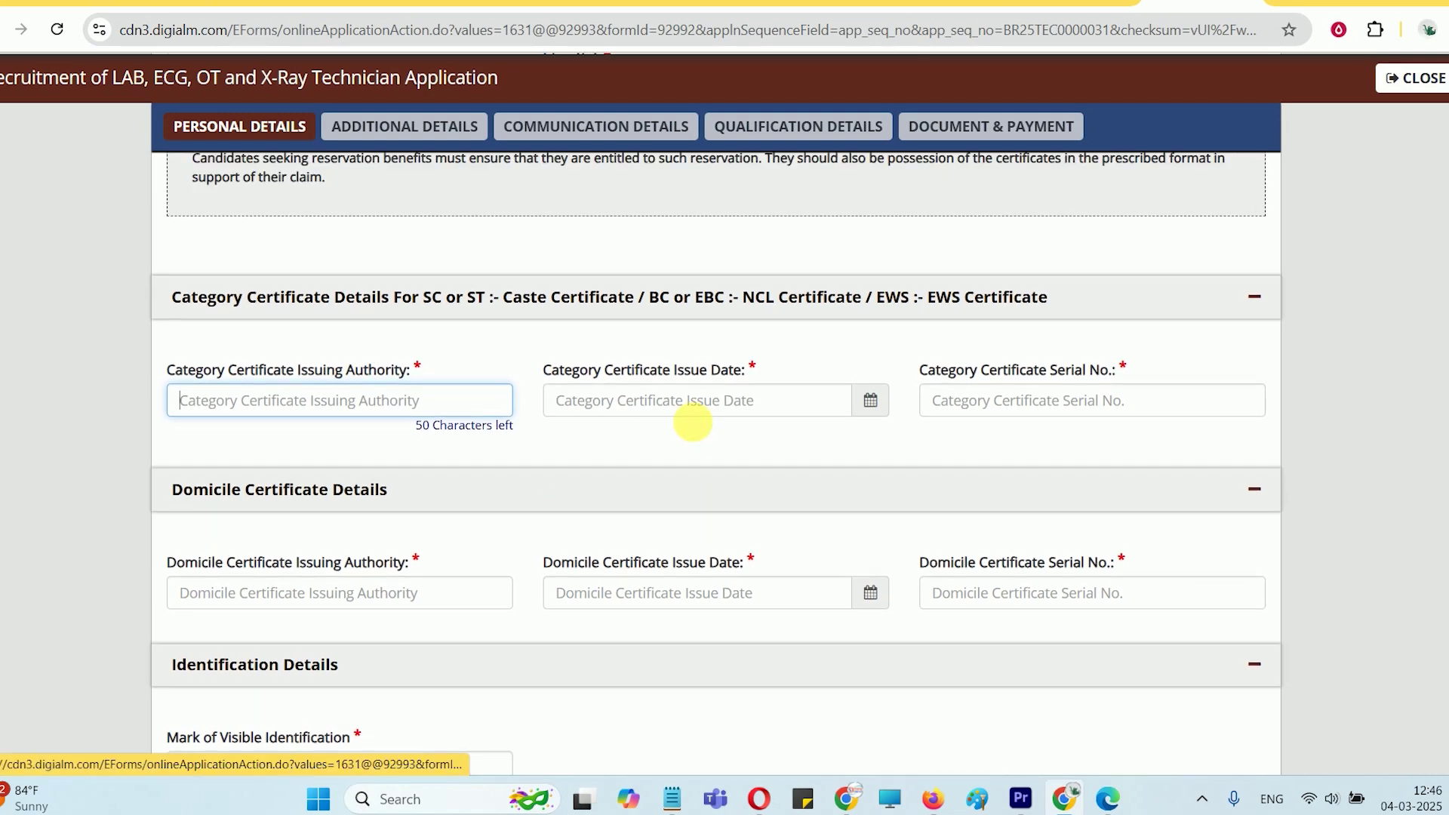
pyautogui.moveTo(643, 392); pyautogui.dragTo(732, 400)
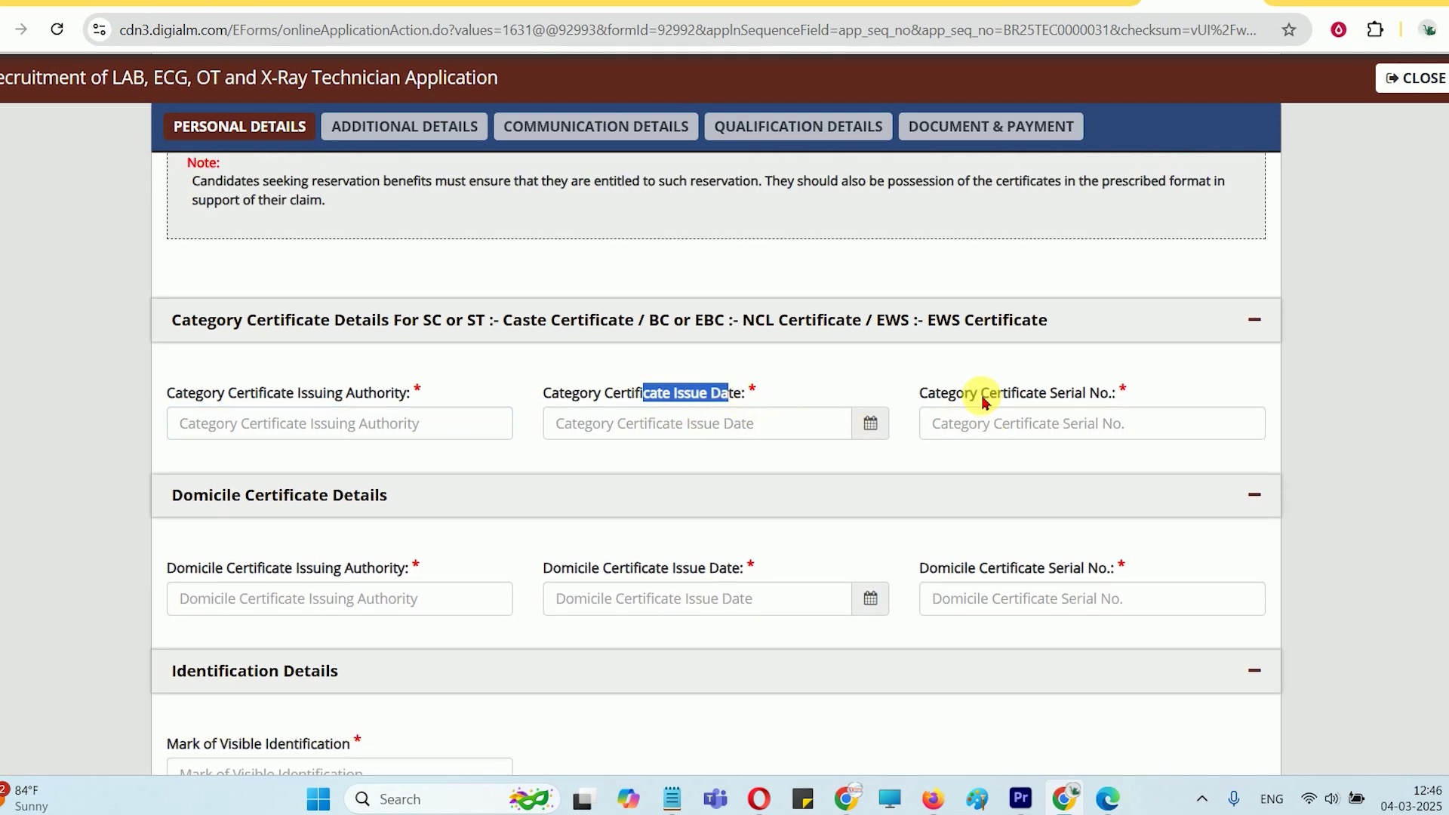
pyautogui.moveTo(981, 392); pyautogui.dragTo(1108, 394)
pyautogui.scroll(2, 1012, 332)
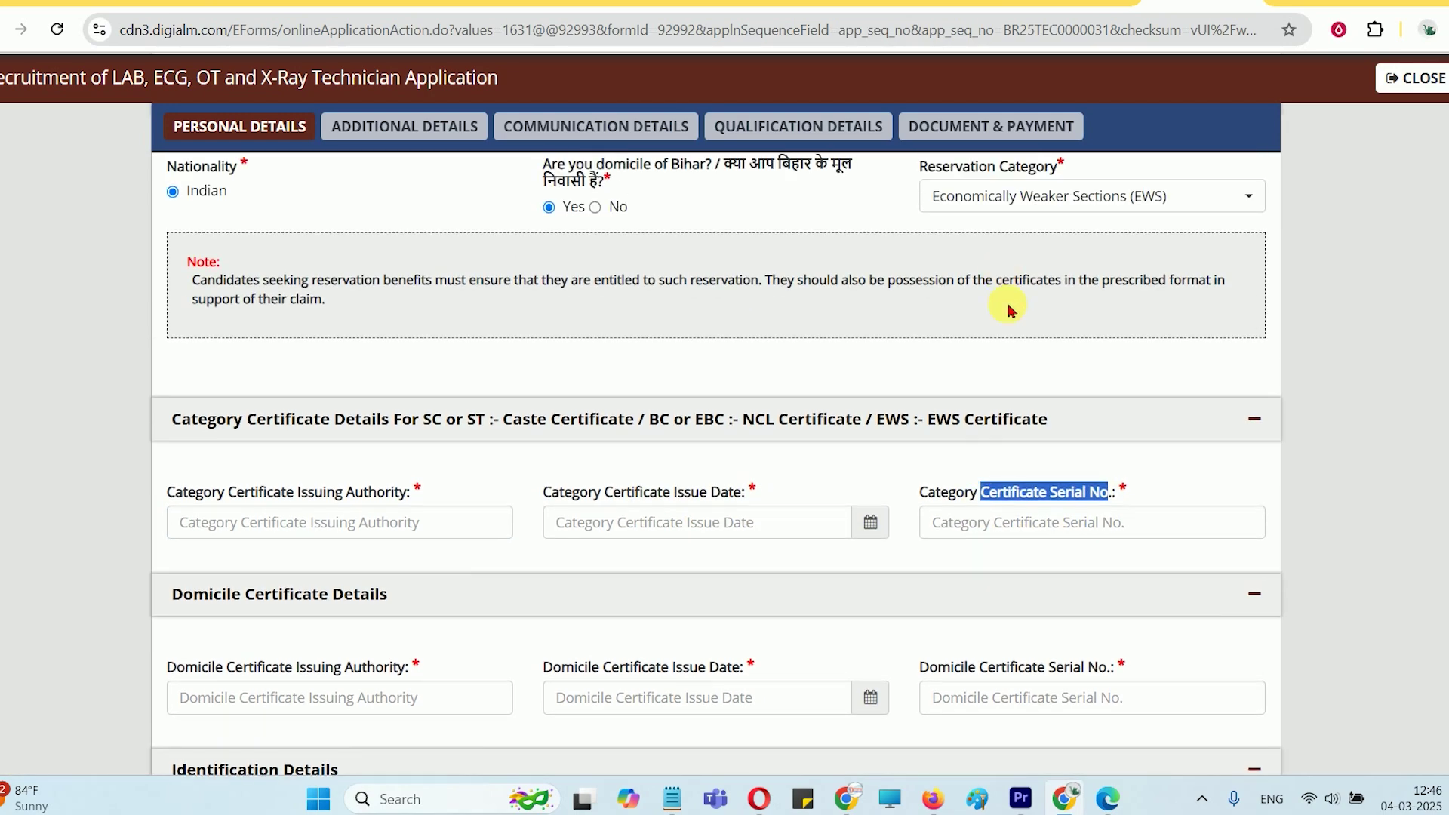
# Set Bihar domicile to No and search the other domicile state list for 'U'
pyautogui.click(1018, 301)
pyautogui.click(815, 390)
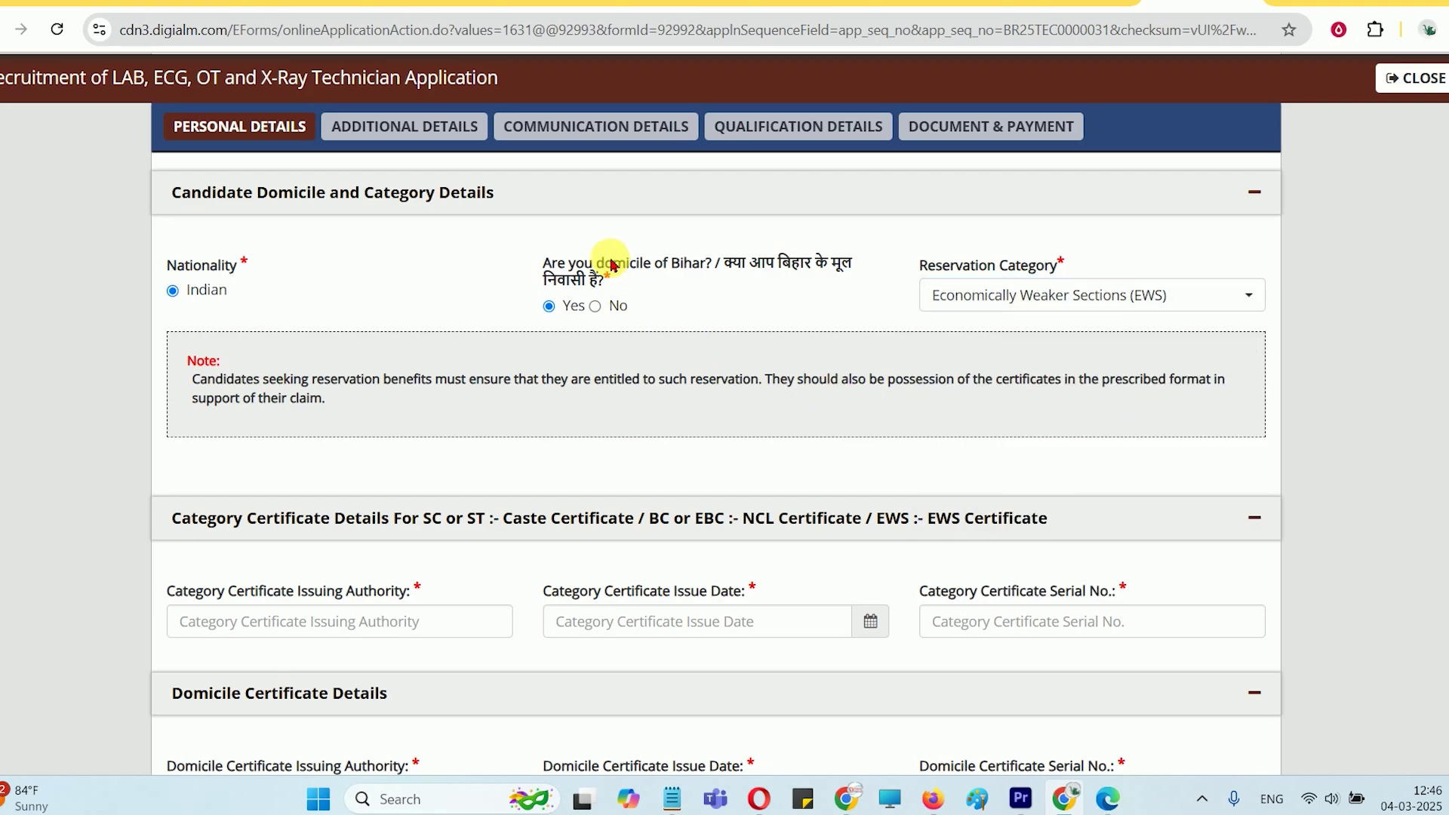
pyautogui.moveTo(612, 264); pyautogui.dragTo(714, 265)
pyautogui.scroll(-2, 543, 415)
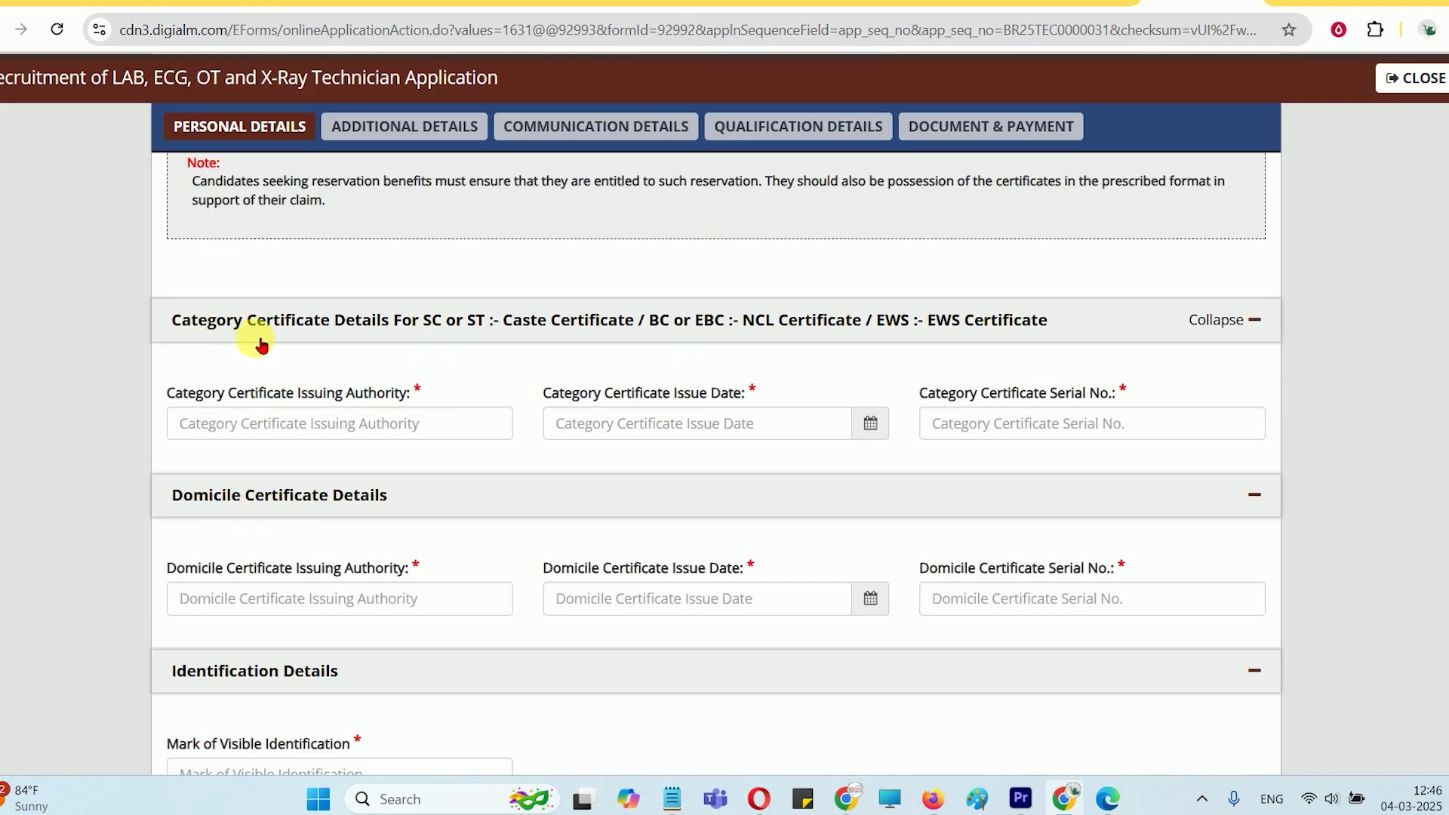
pyautogui.scroll(3, 411, 517)
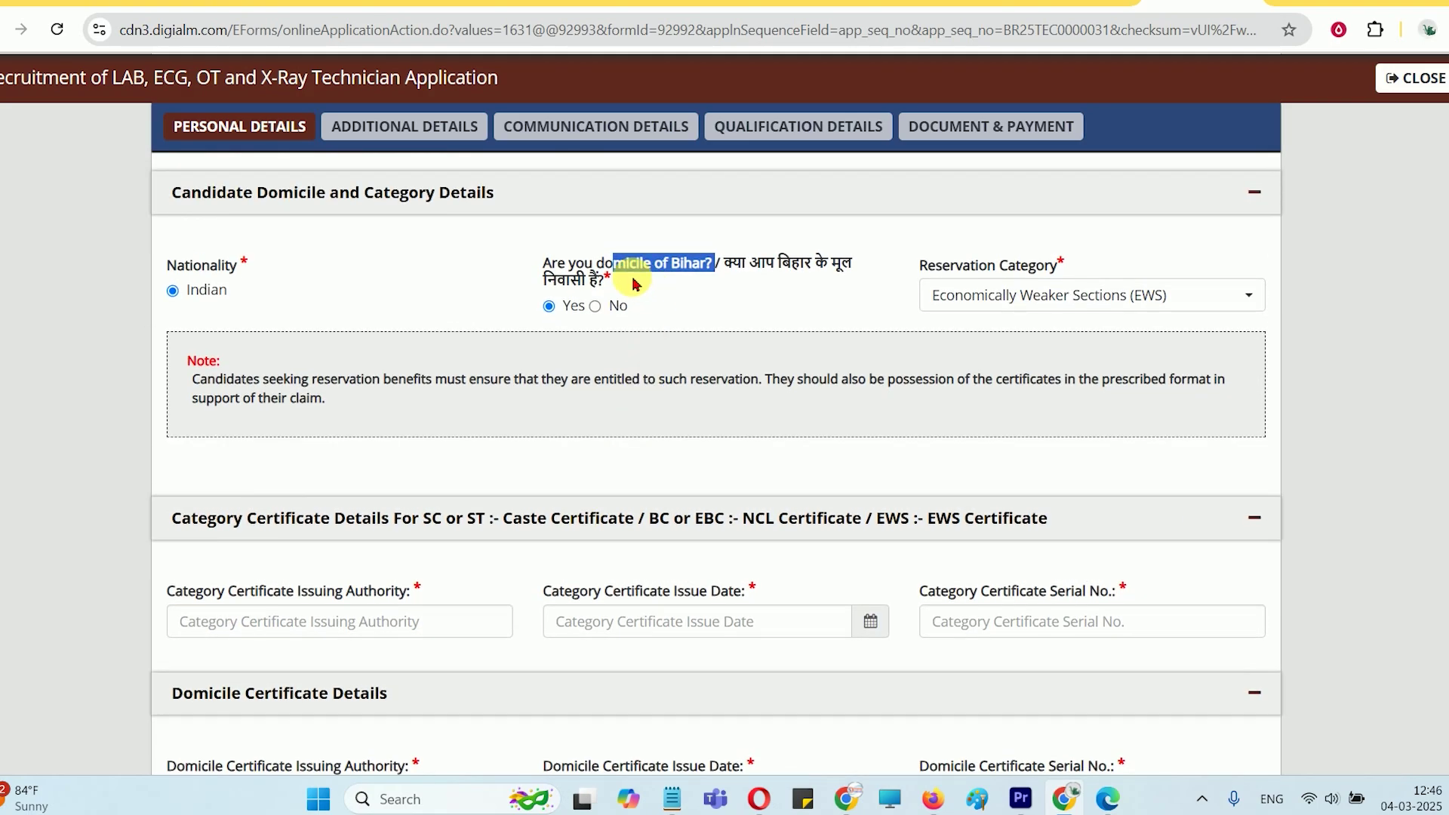
pyautogui.click(595, 305)
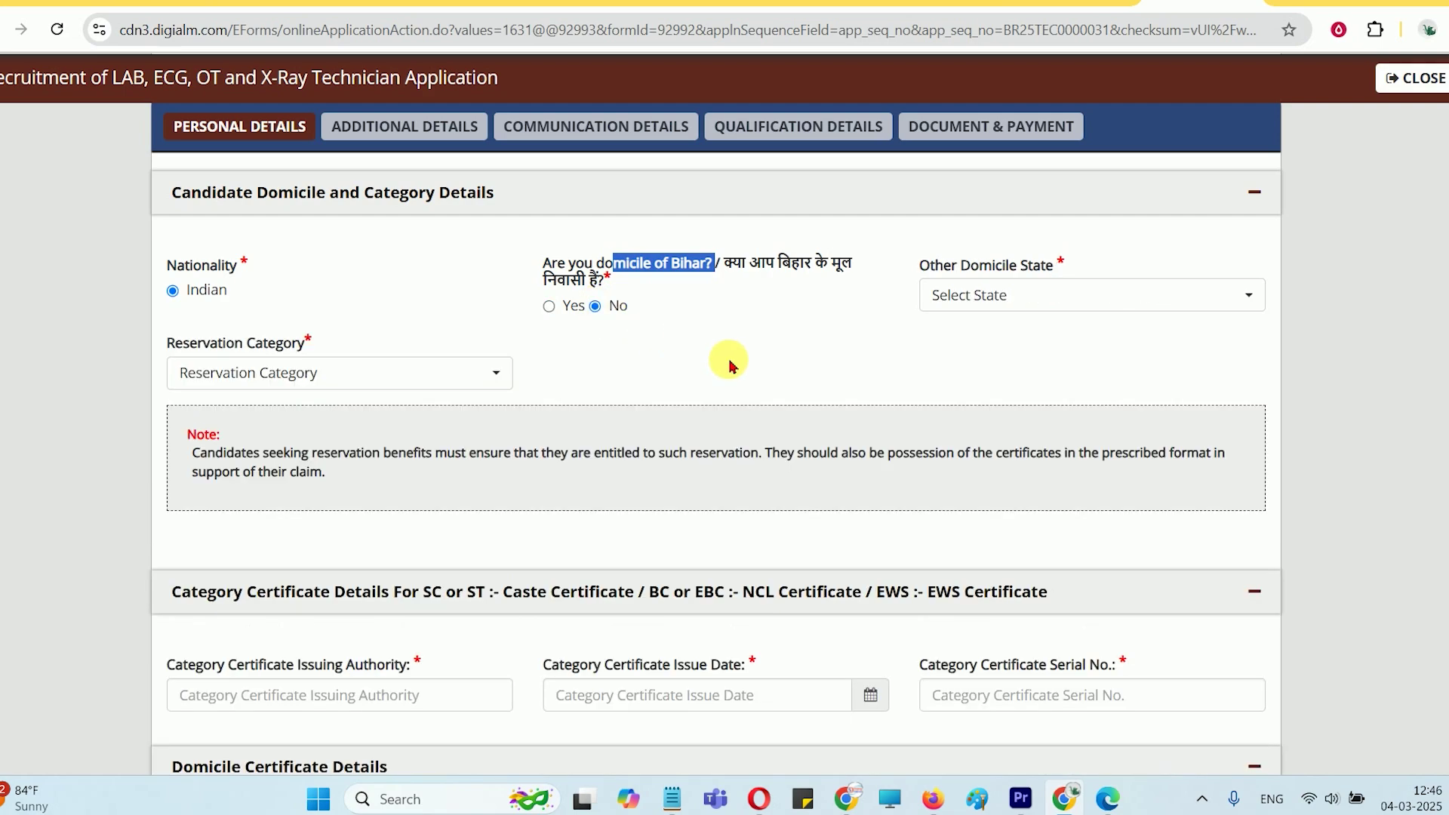
pyautogui.click(976, 300)
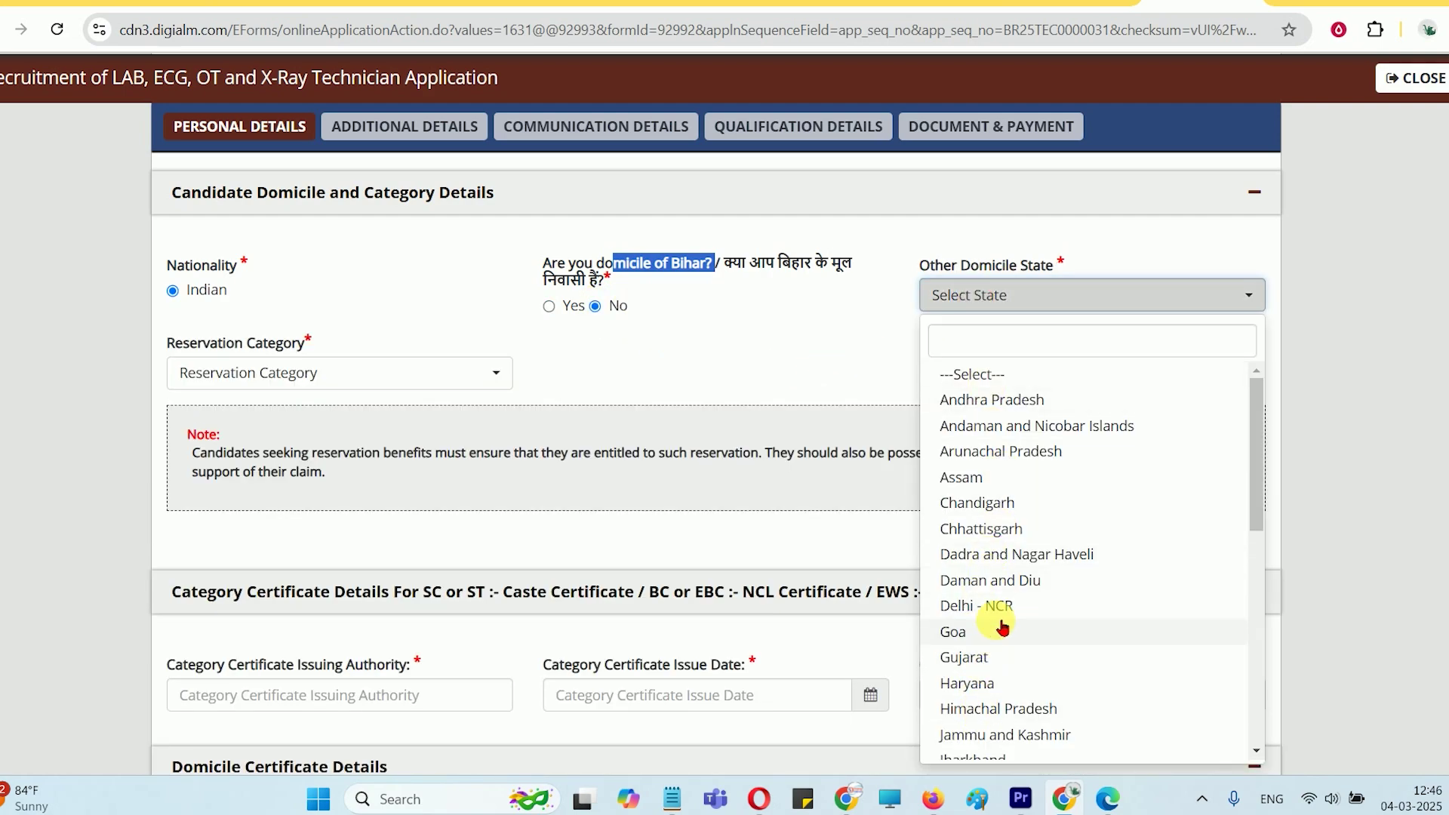
pyautogui.click(993, 343)
pyautogui.write('U')
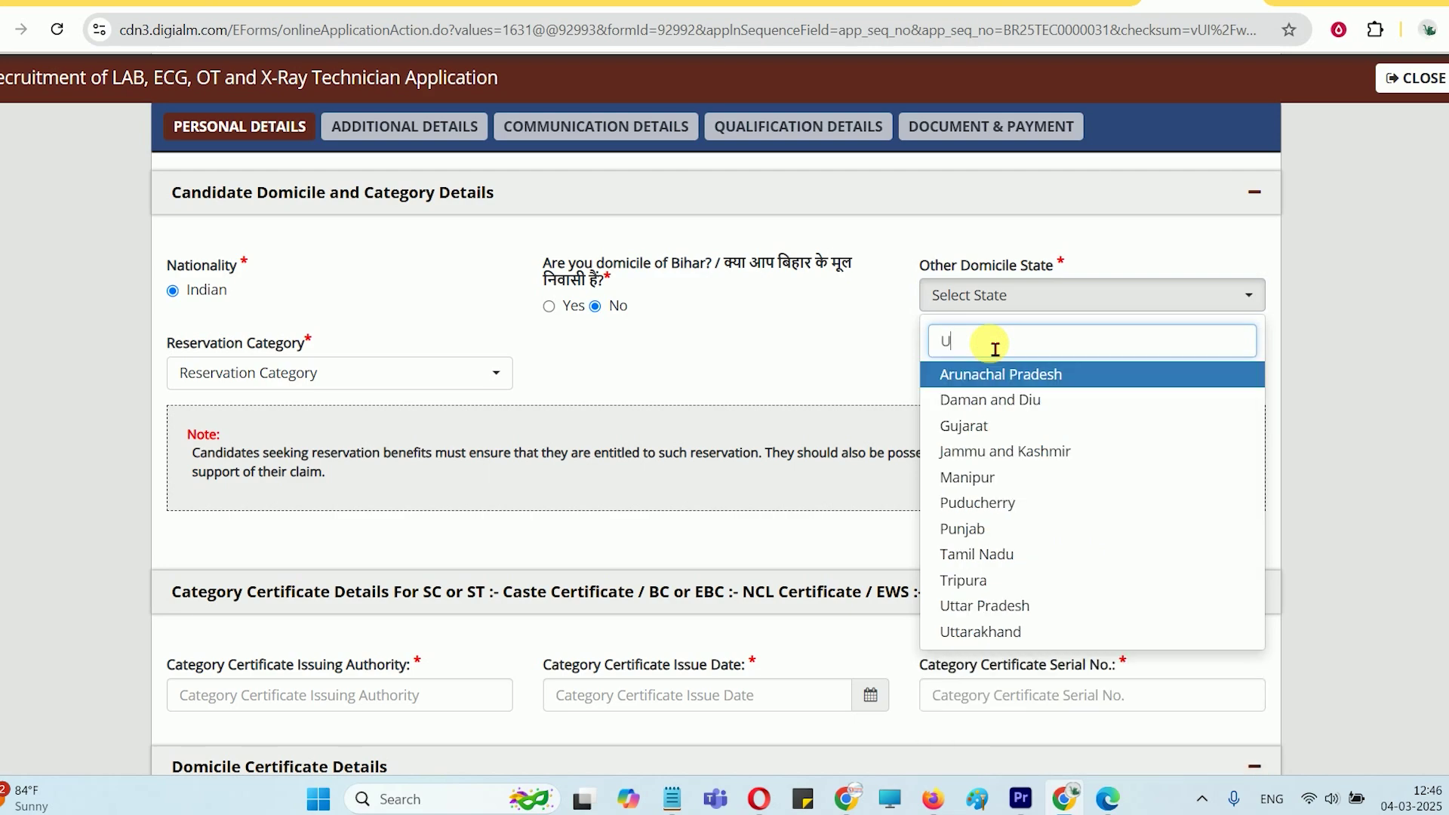
pyautogui.write('U')
pyautogui.press('BackSpace')
# Choose Uttar Pradesh as the domicile state and General (UR) as the reservation category
pyautogui.write('T')
pyautogui.press('Return')
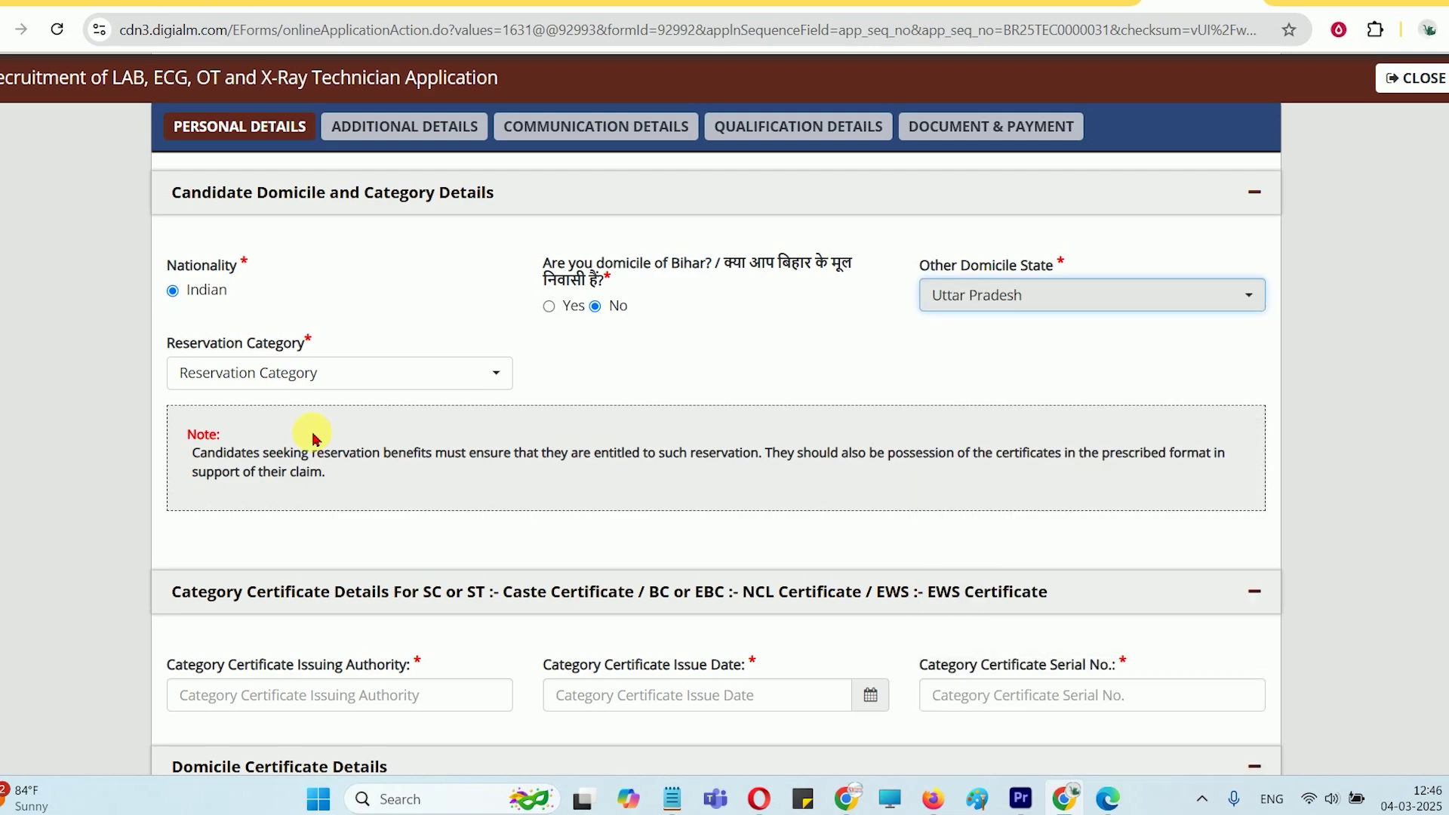
pyautogui.click(262, 373)
pyautogui.click(239, 475)
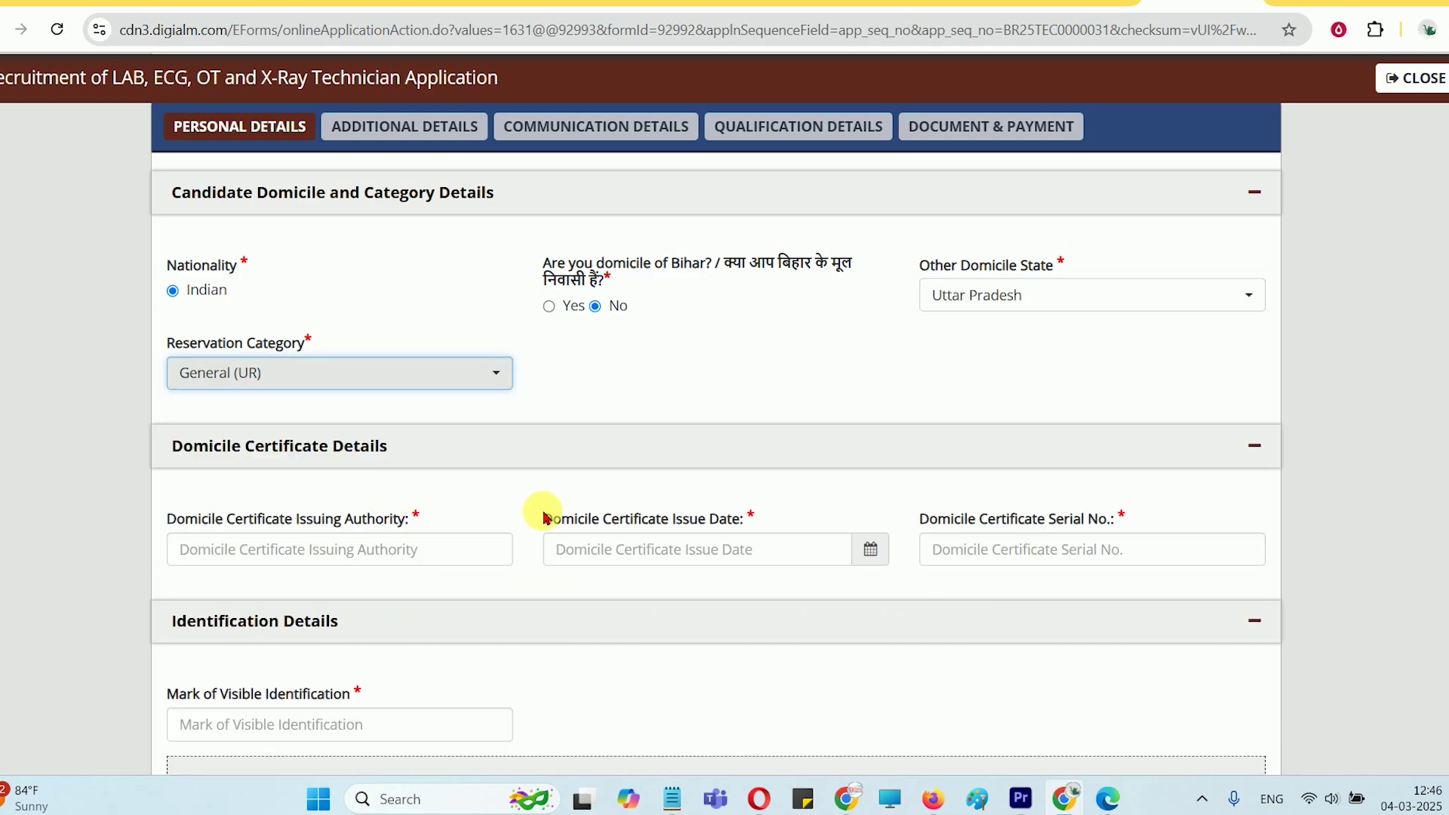
# Move down to the domicile certificate issuing authority and Mark of Visible Identification fields
pyautogui.scroll(-1, 545, 518)
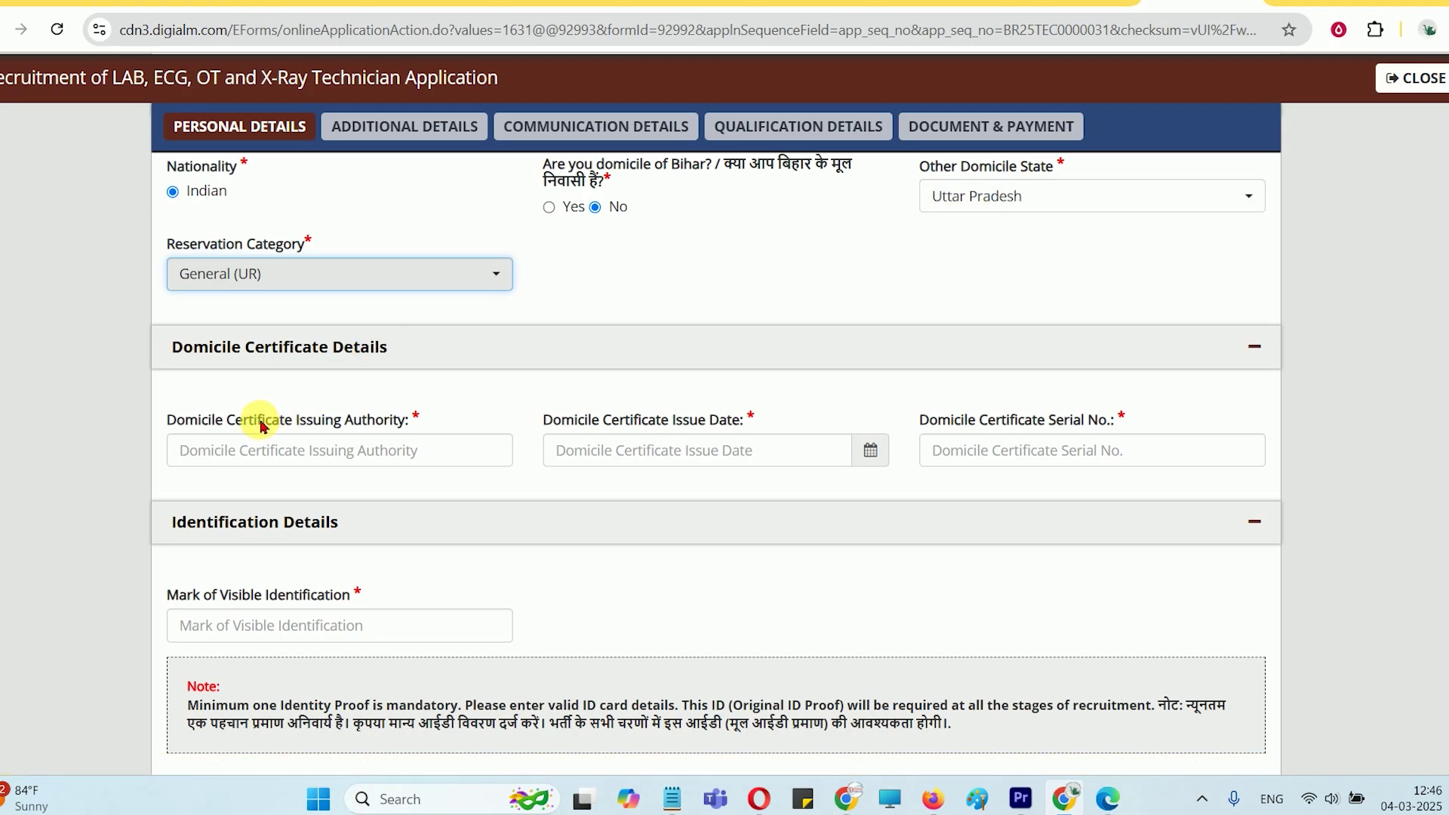
pyautogui.click(296, 451)
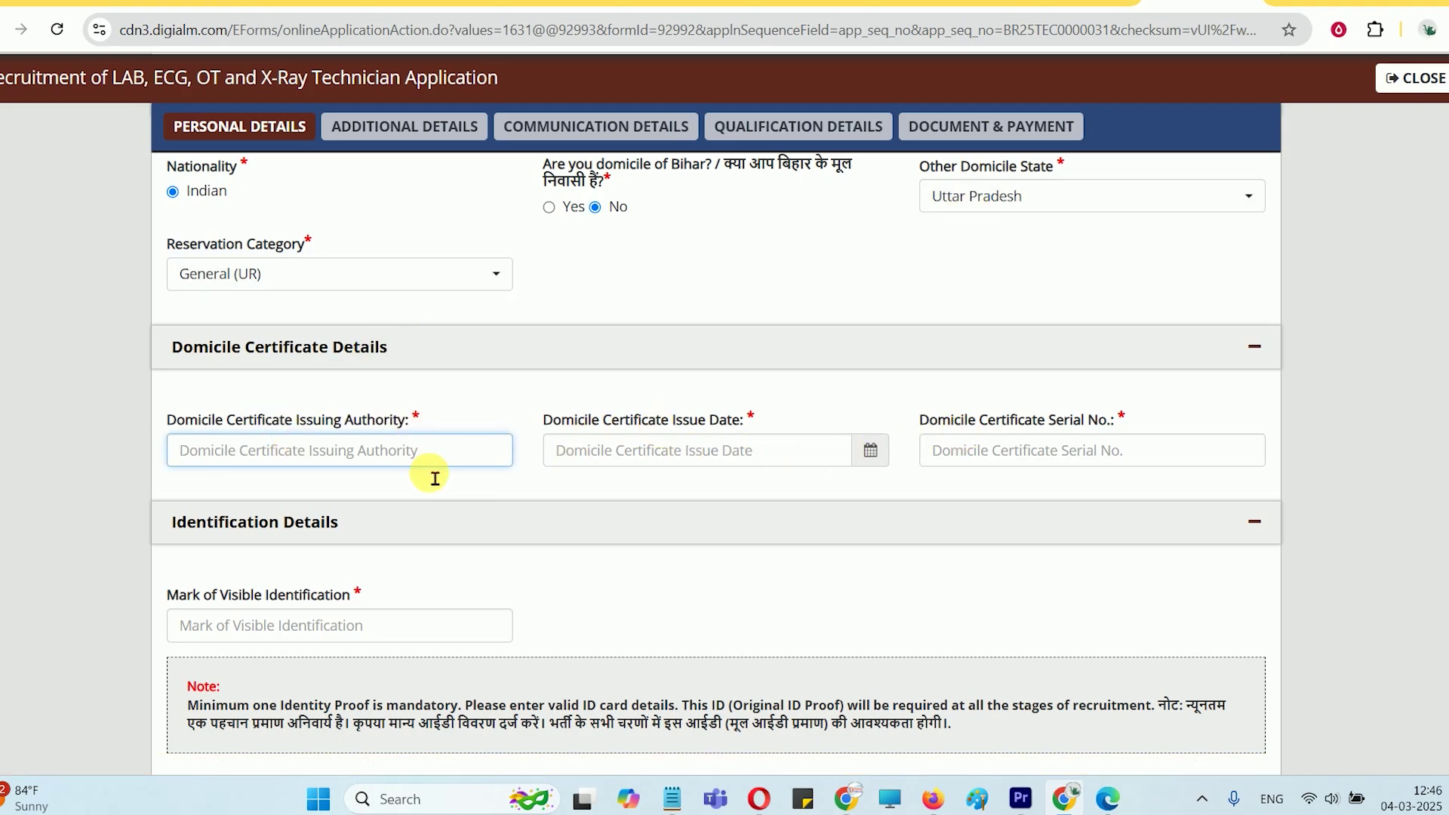
pyautogui.scroll(-2, 435, 479)
pyautogui.click(299, 441)
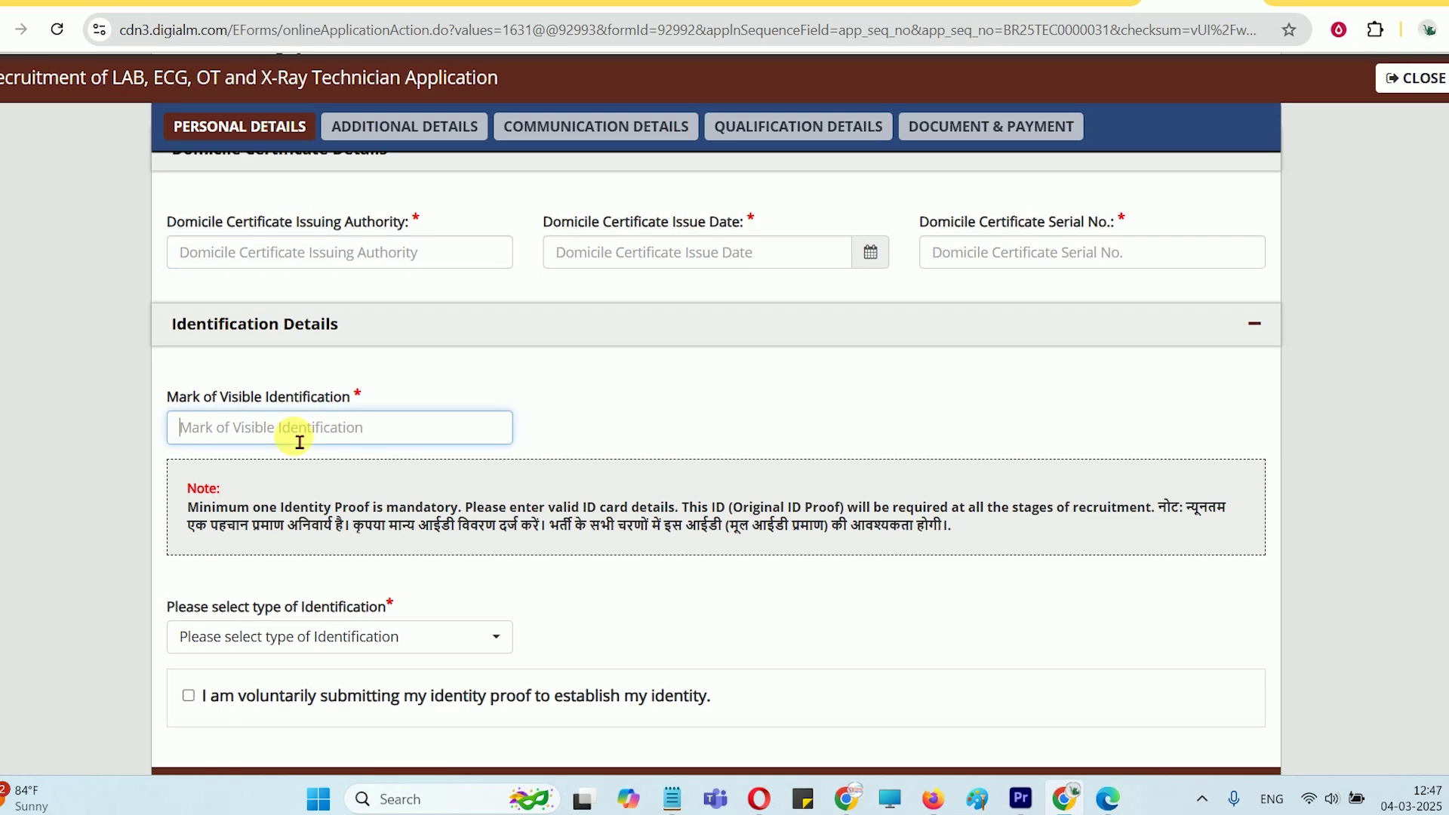
# Select Pan Card as the identification type and look at the name on PAN card field
pyautogui.scroll(-1, 299, 442)
pyautogui.click(330, 540)
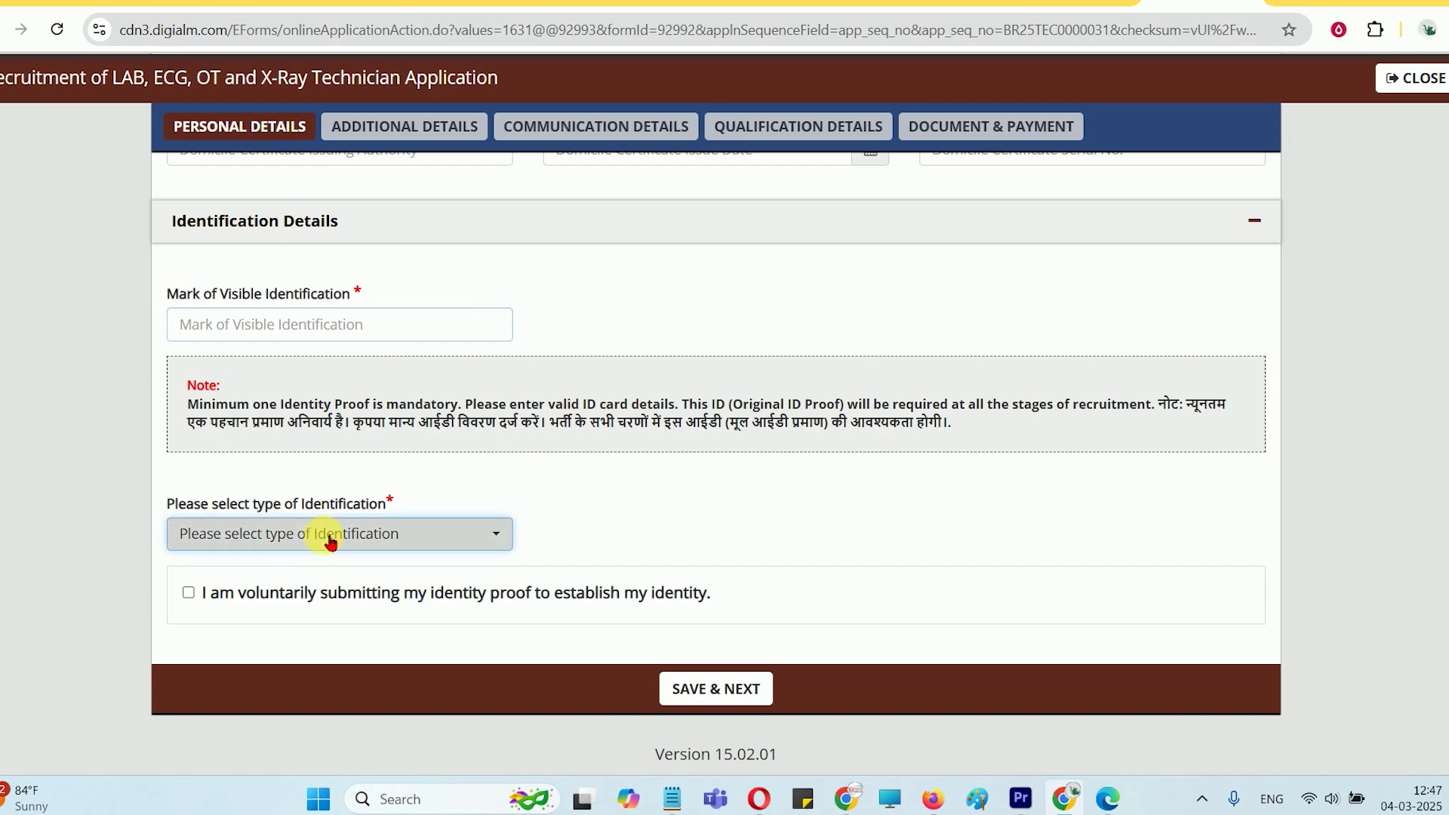
pyautogui.click(255, 643)
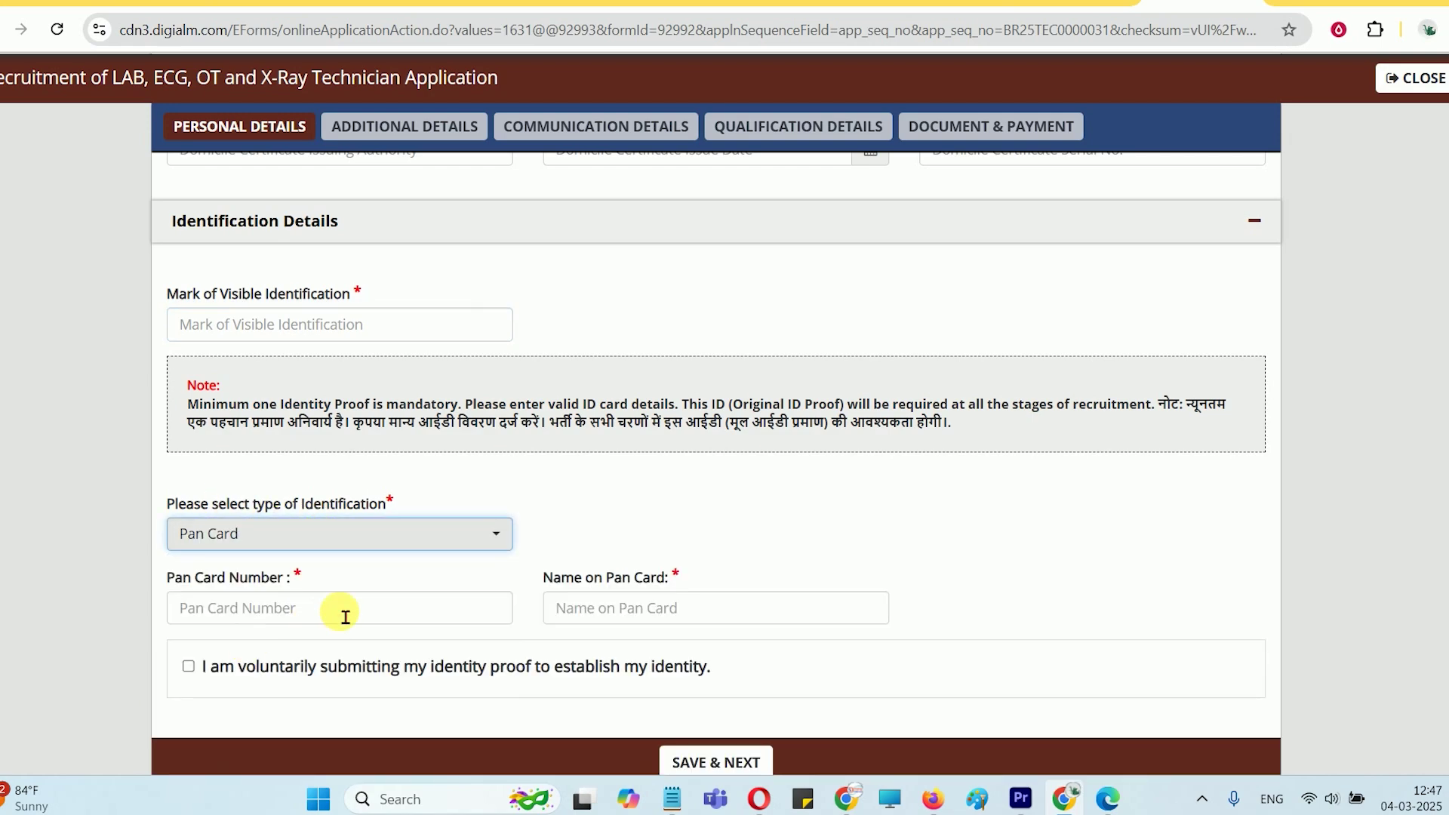
pyautogui.scroll(-1, 252, 463)
pyautogui.click(254, 550)
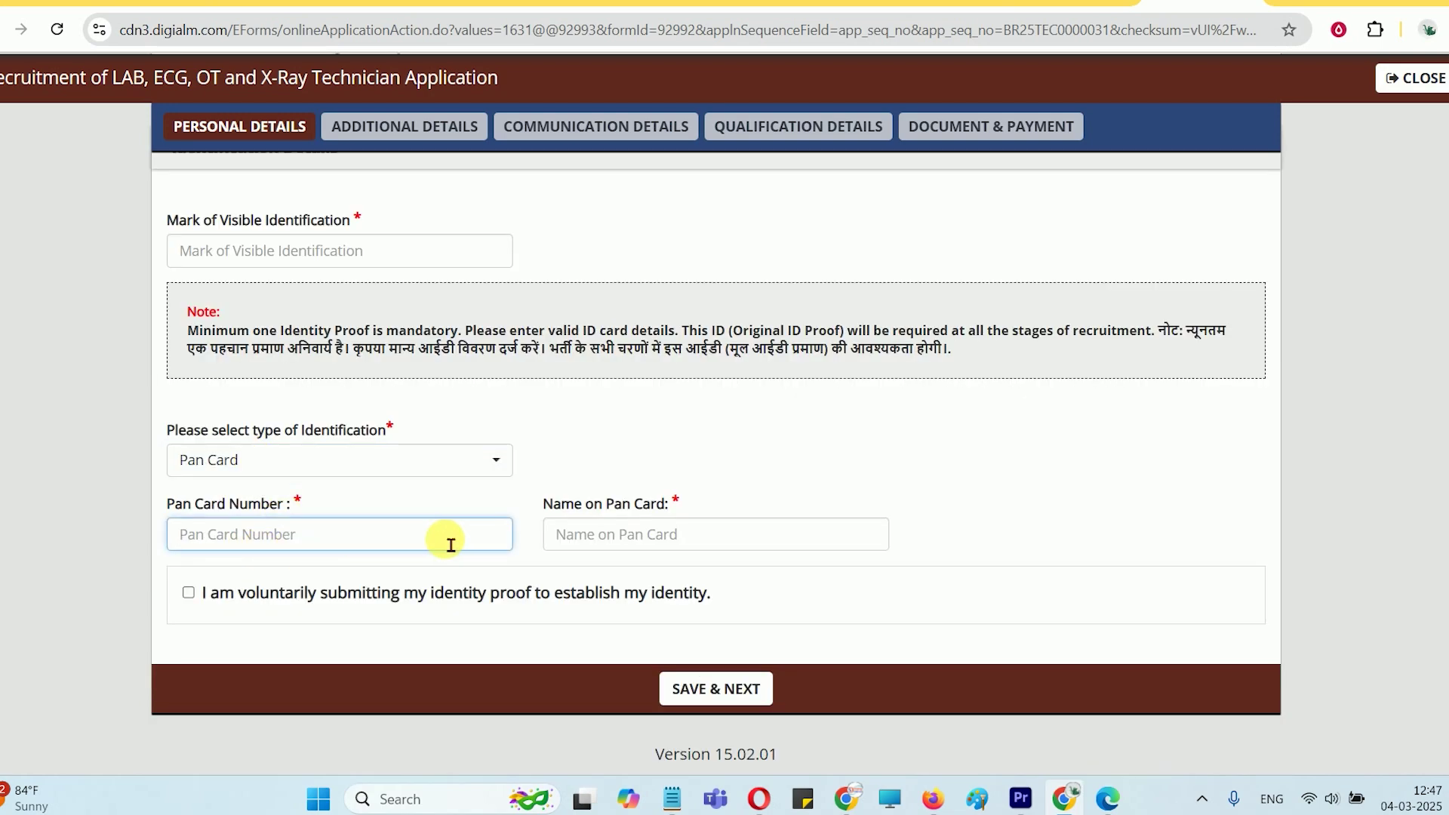
pyautogui.click(619, 541)
pyautogui.moveTo(589, 510); pyautogui.dragTo(655, 506)
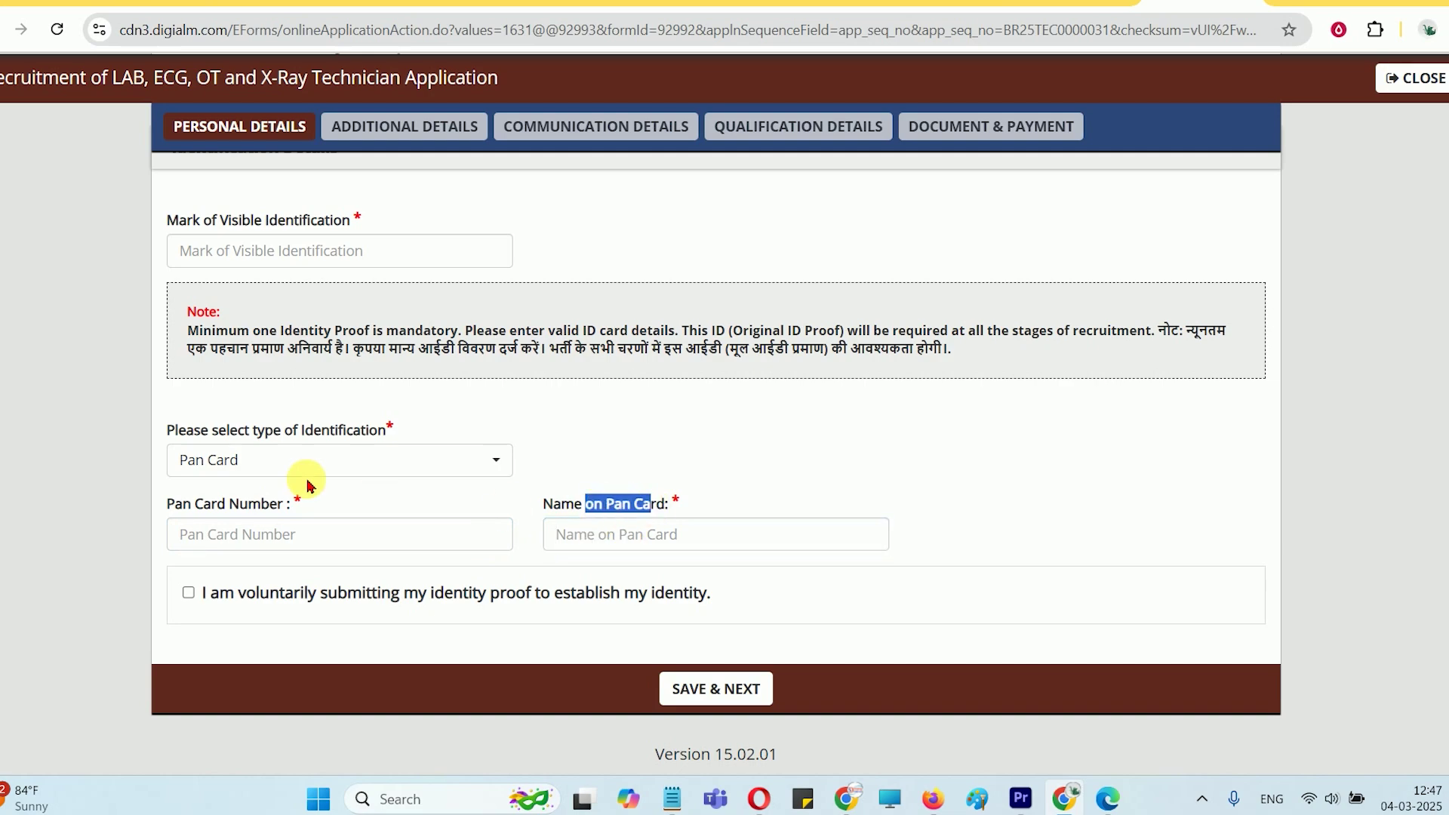
# Switch the identification type to Others, enter 'ADHAR CARD' and start the name on ID card
pyautogui.click(303, 462)
pyautogui.click(234, 616)
pyautogui.click(264, 467)
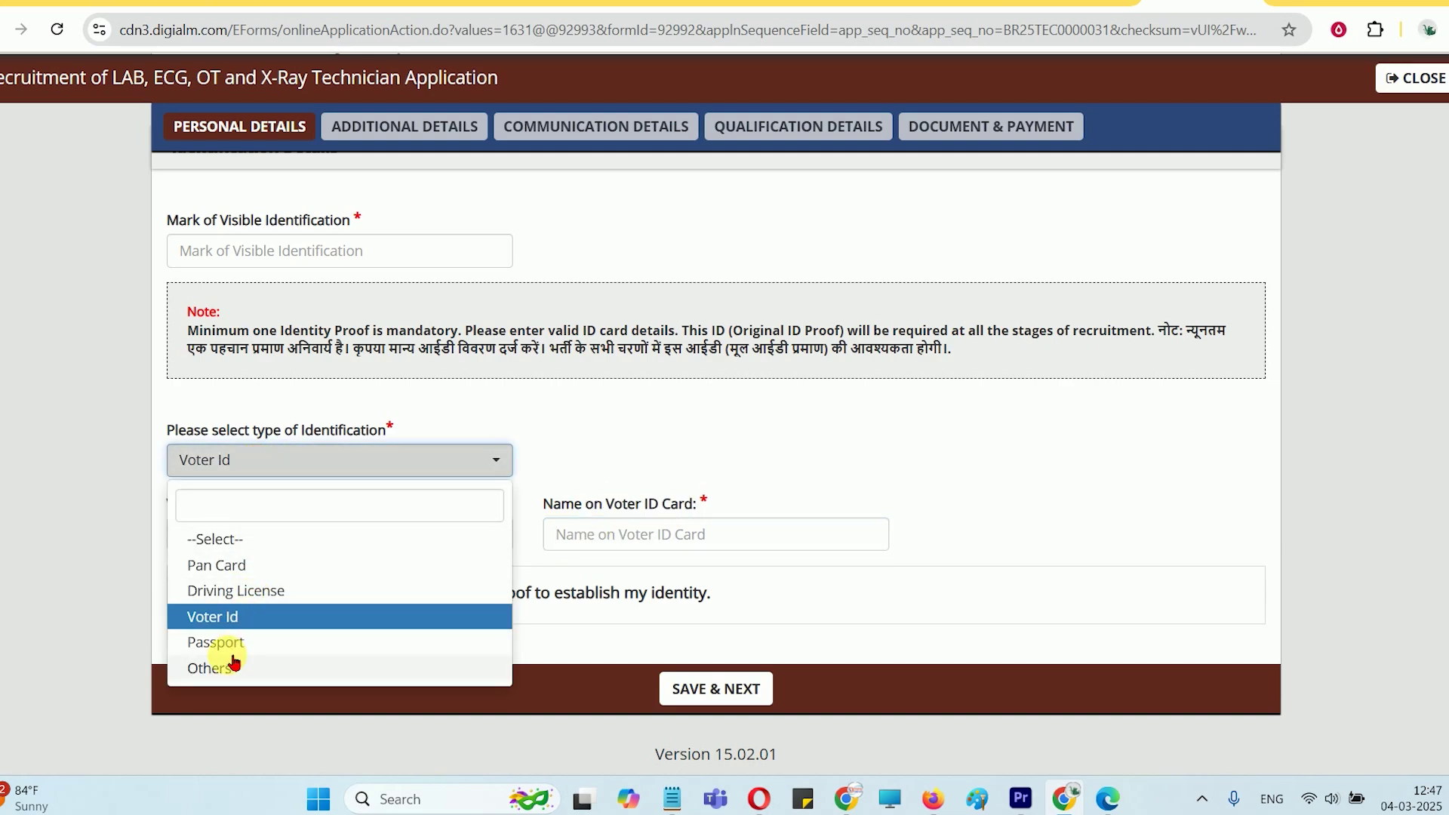
pyautogui.click(198, 665)
pyautogui.click(302, 536)
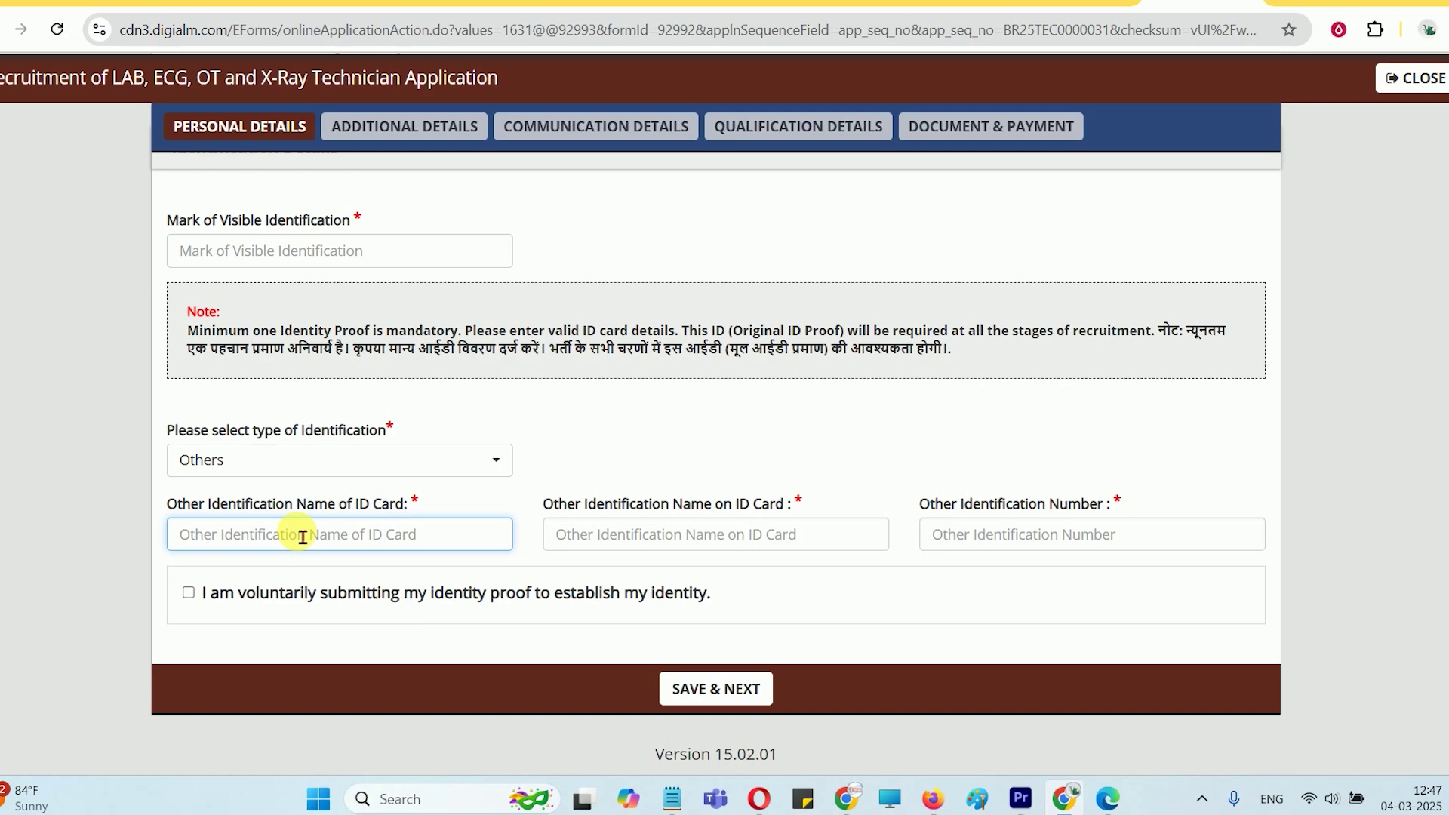
pyautogui.write('AD')
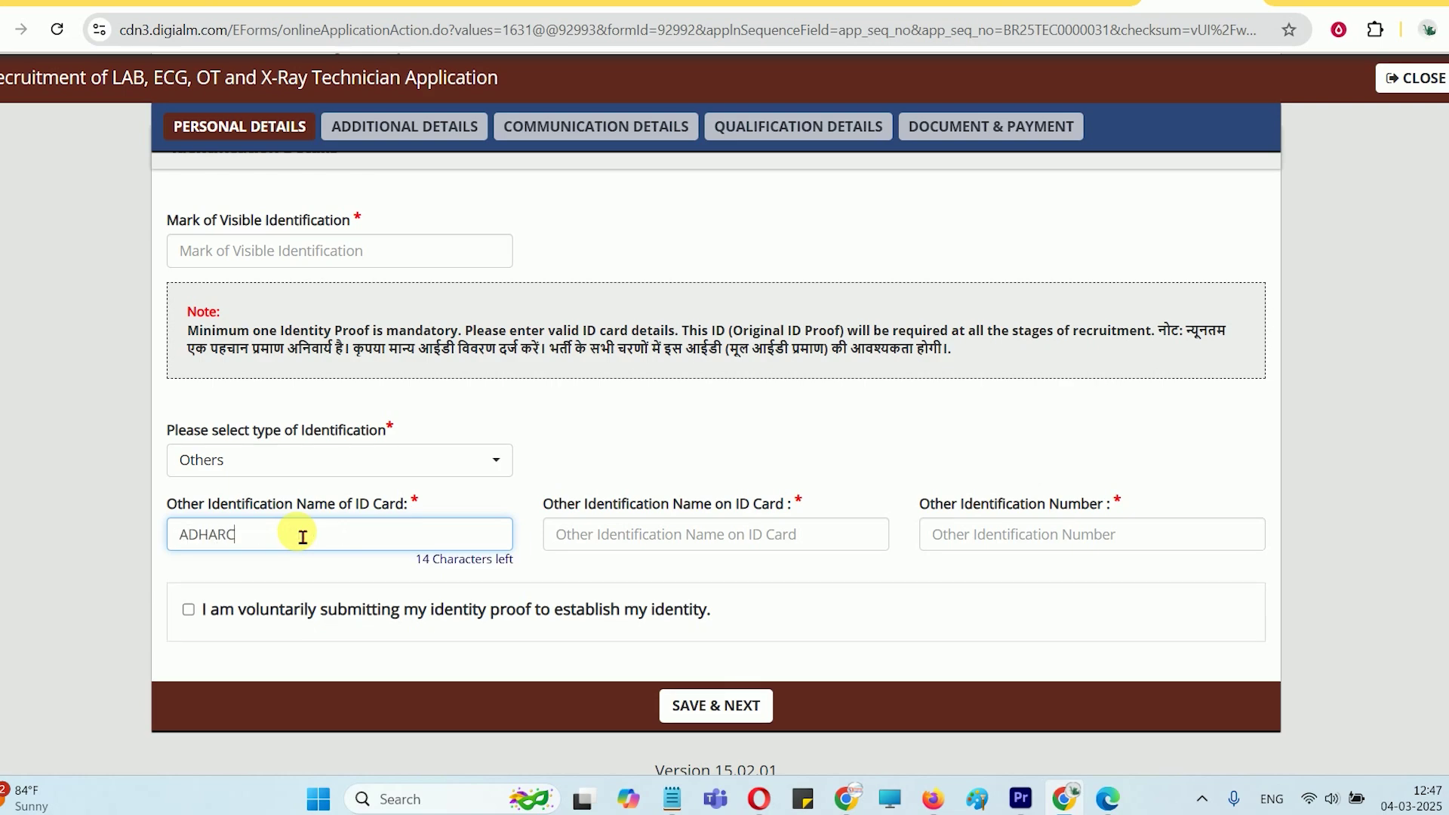
pyautogui.write('HAR CARD')
pyautogui.press('Tab')
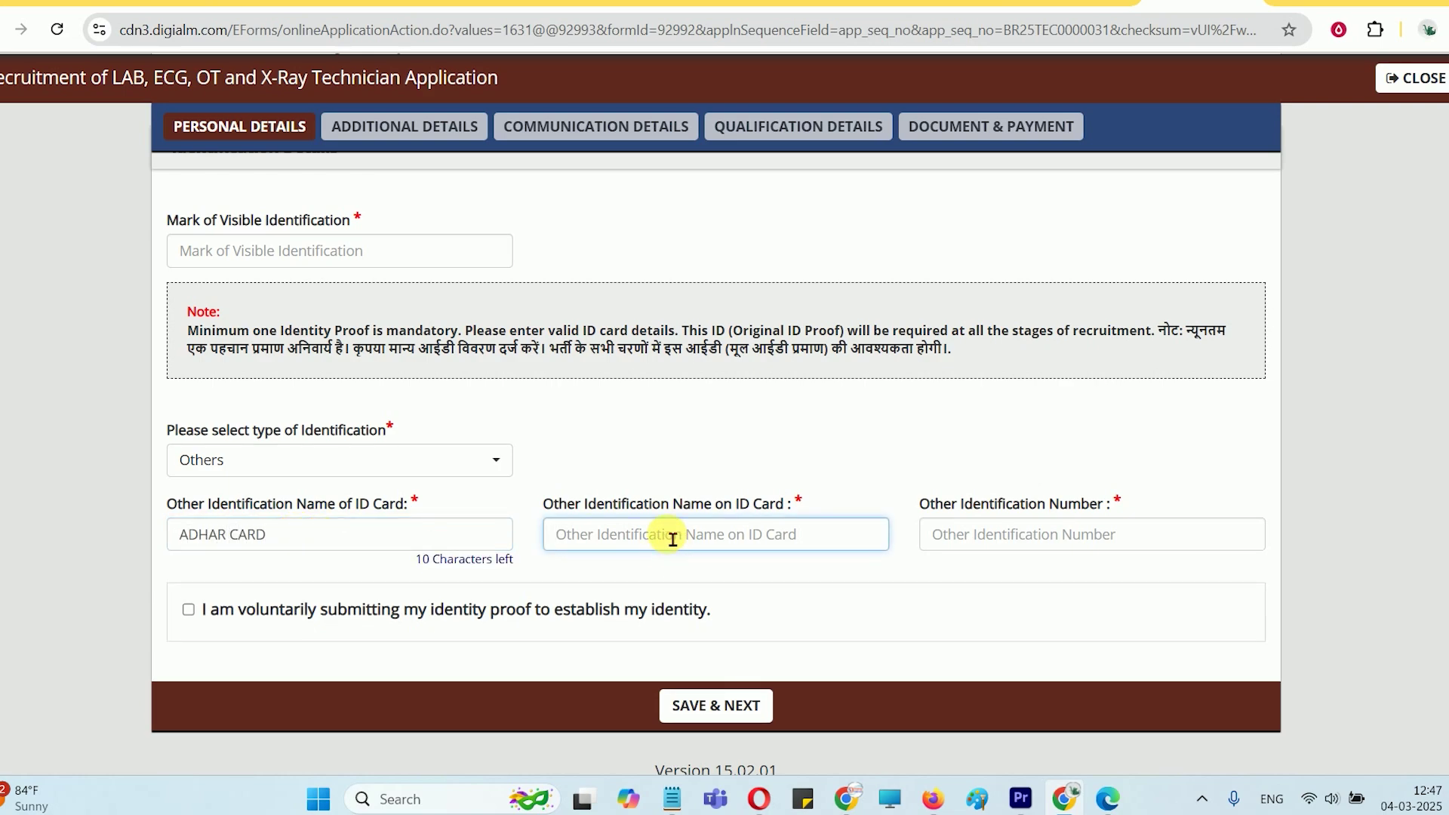
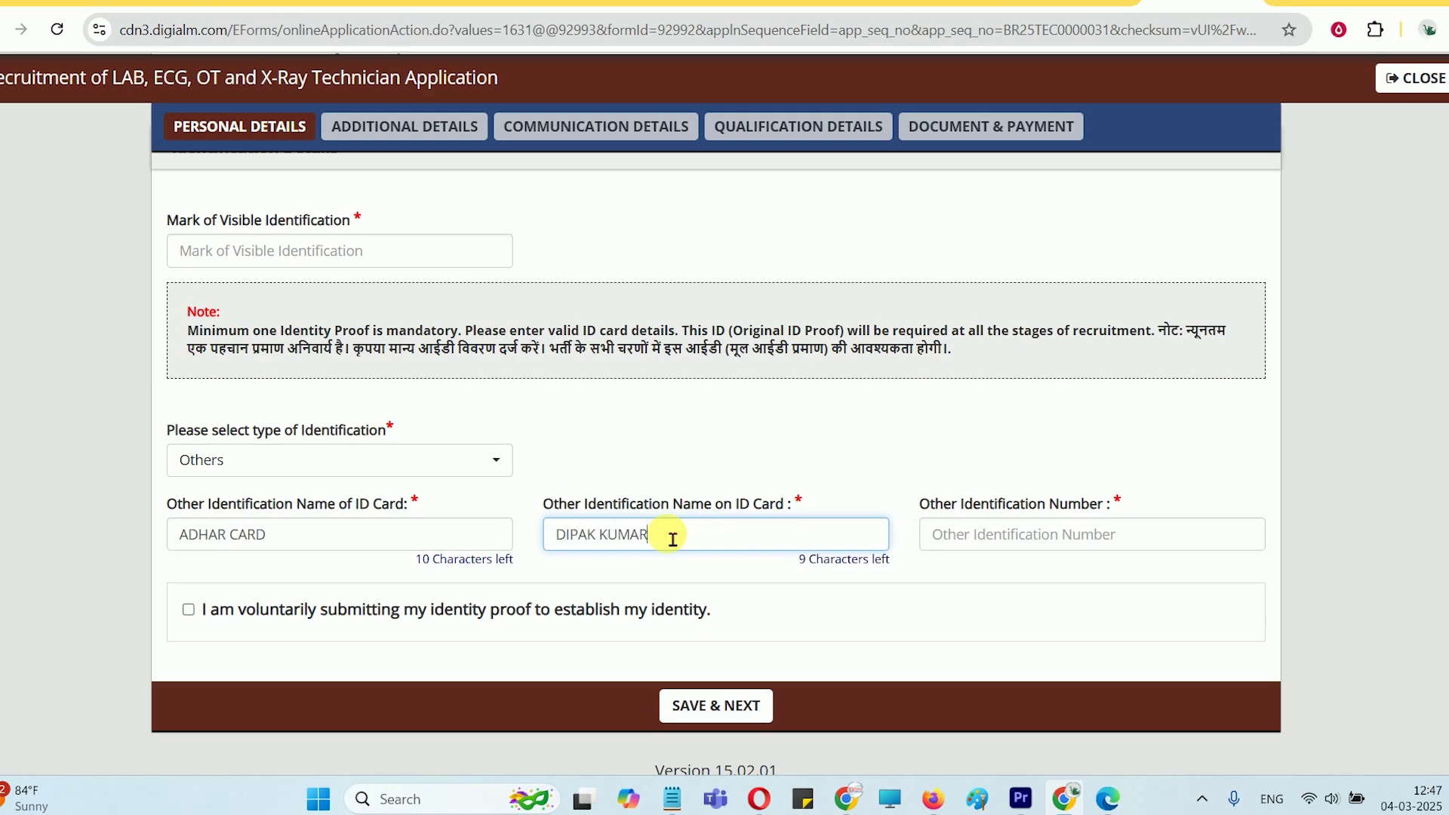
pyautogui.press('Tab')
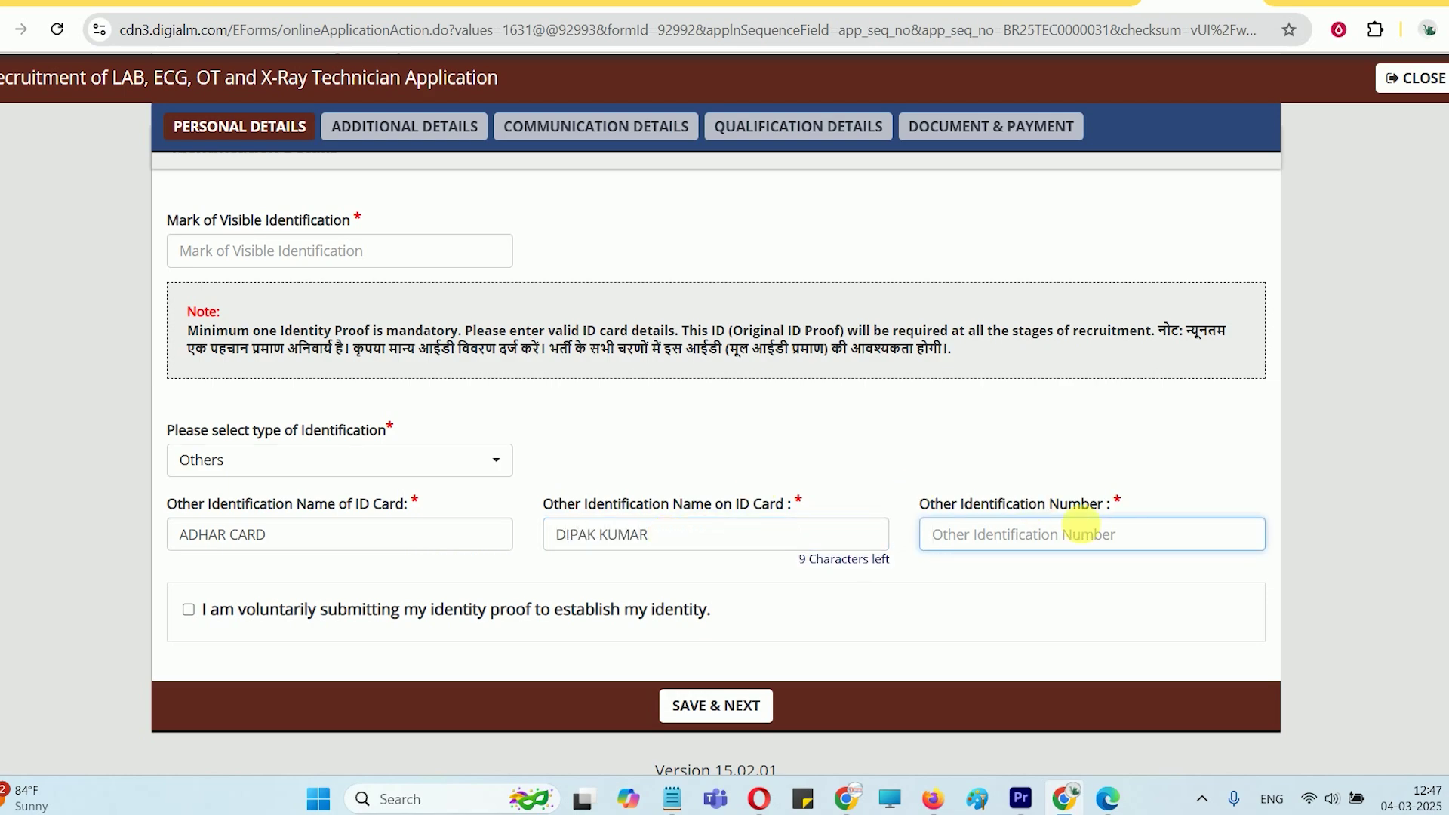
# Change the identification type to Voter Id and tick the voluntary identity-proof declaration
pyautogui.click(314, 466)
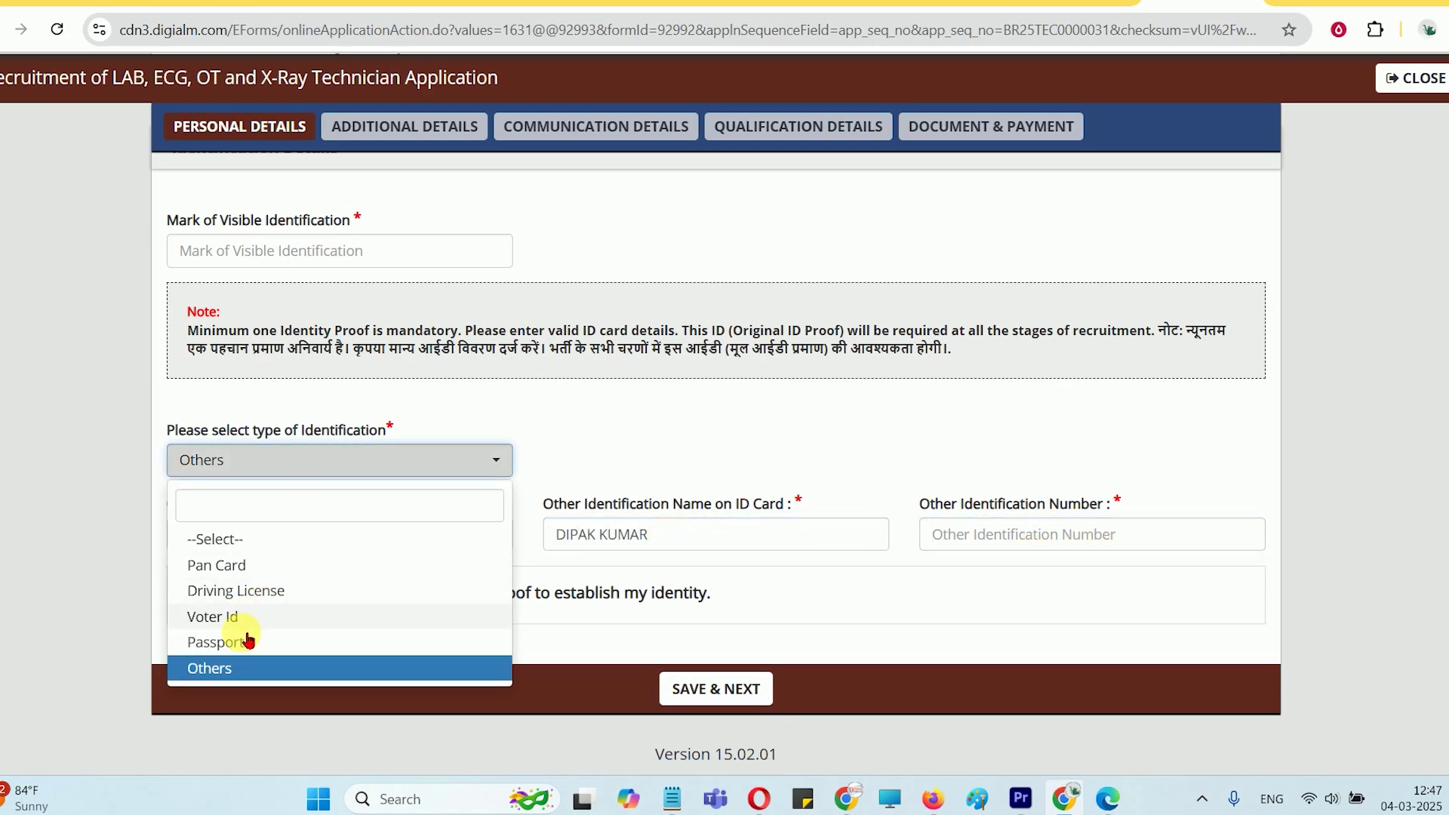
pyautogui.click(238, 669)
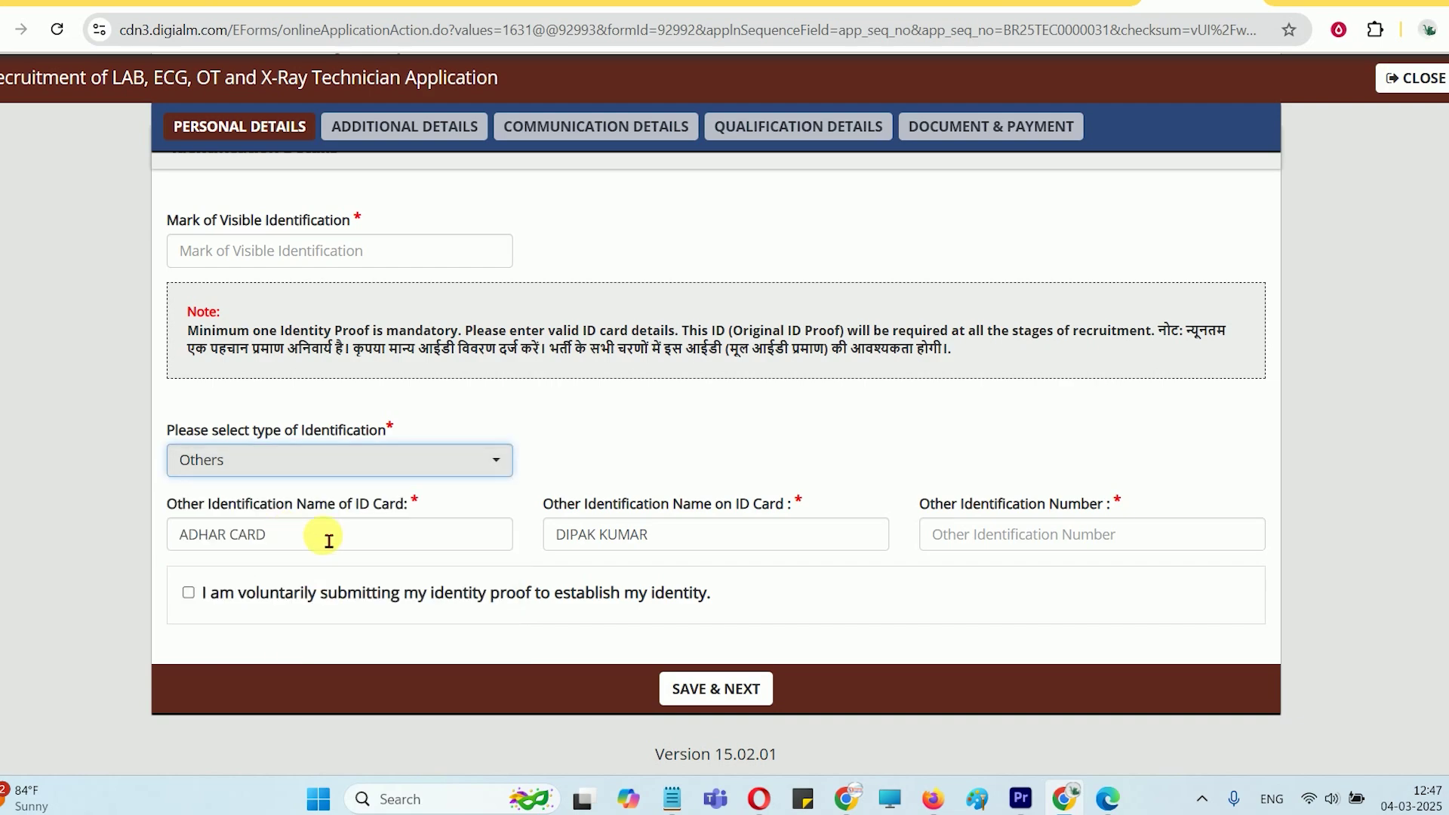
pyautogui.click(275, 456)
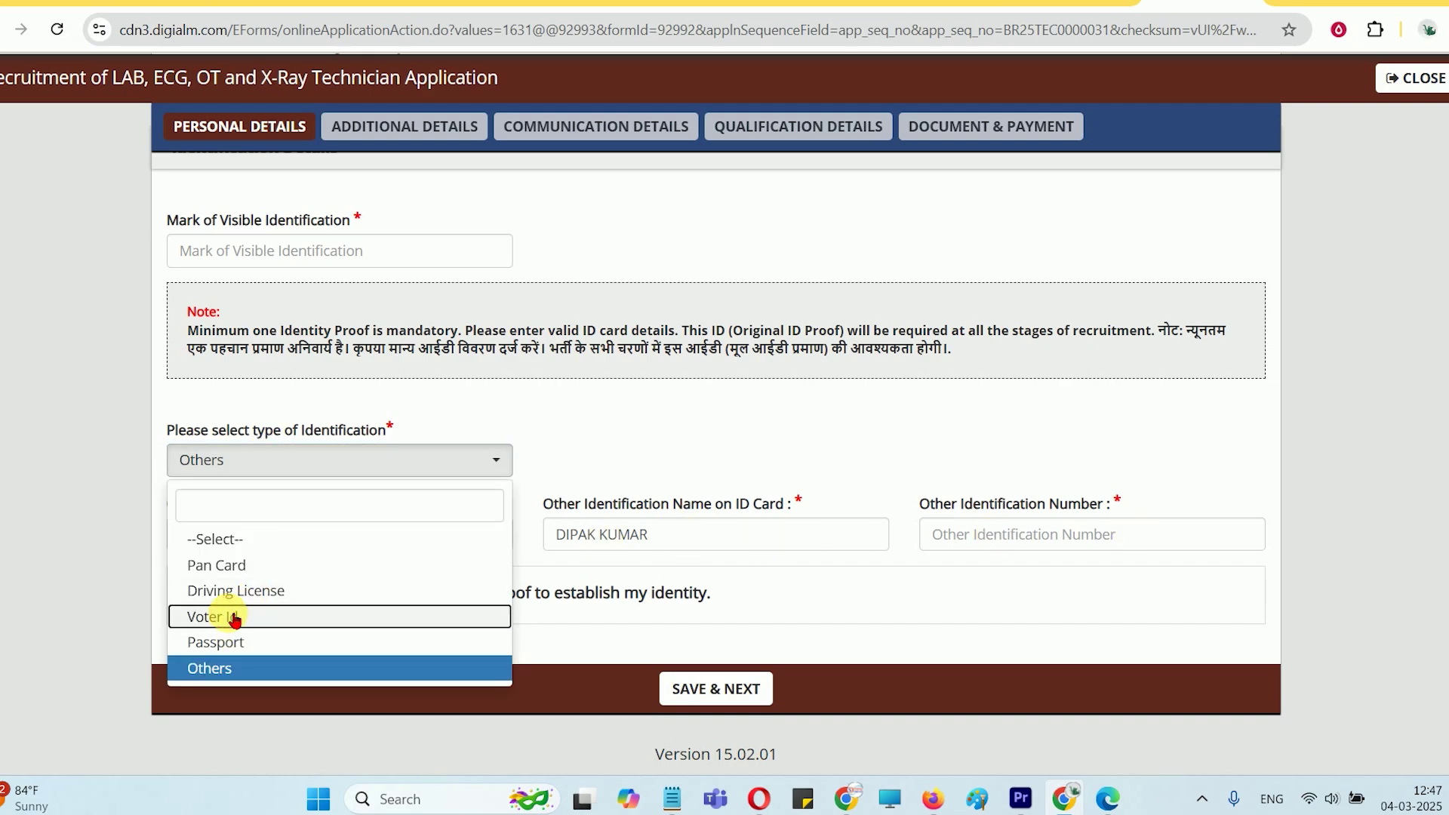
pyautogui.click(200, 617)
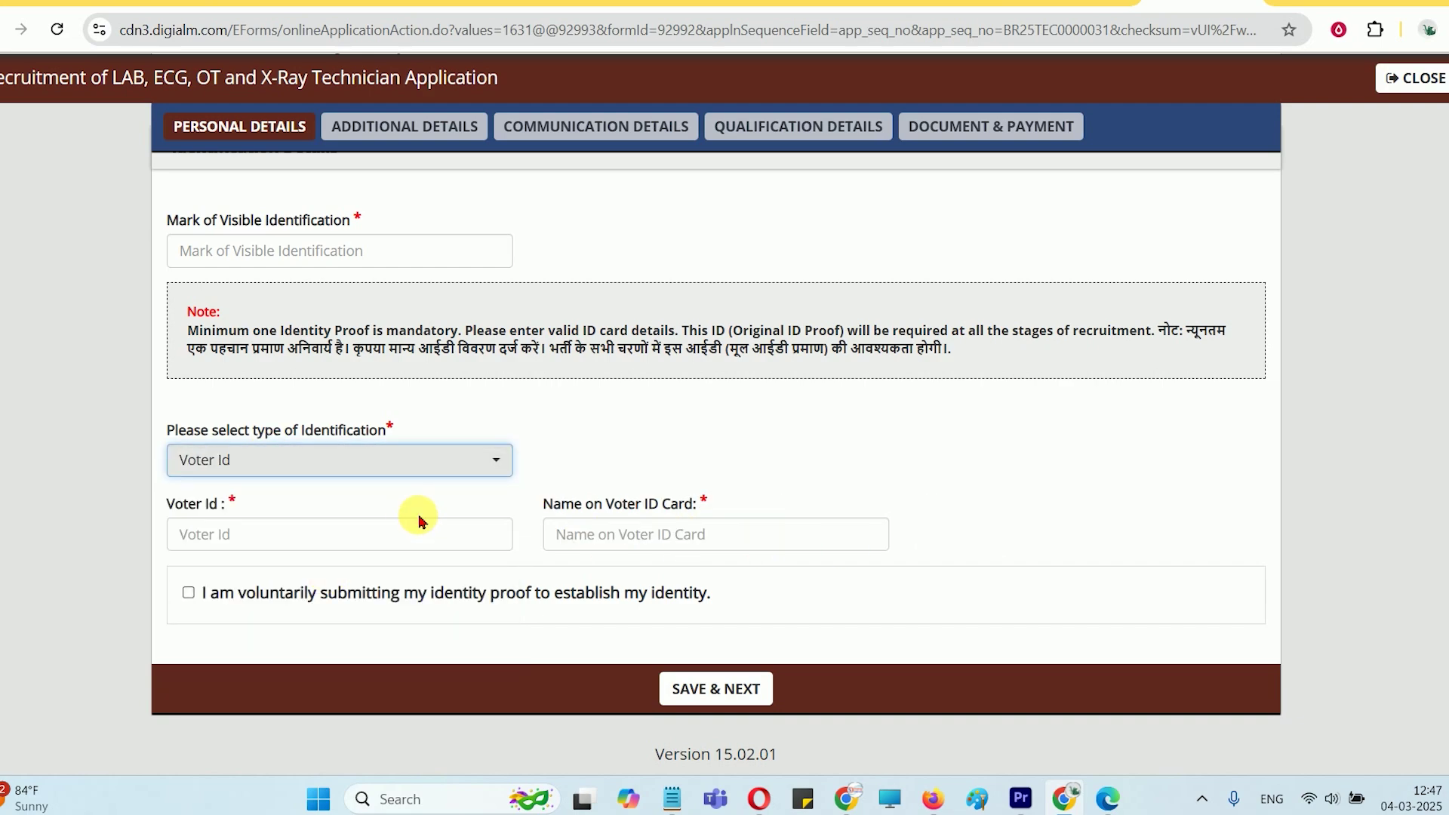
pyautogui.click(189, 594)
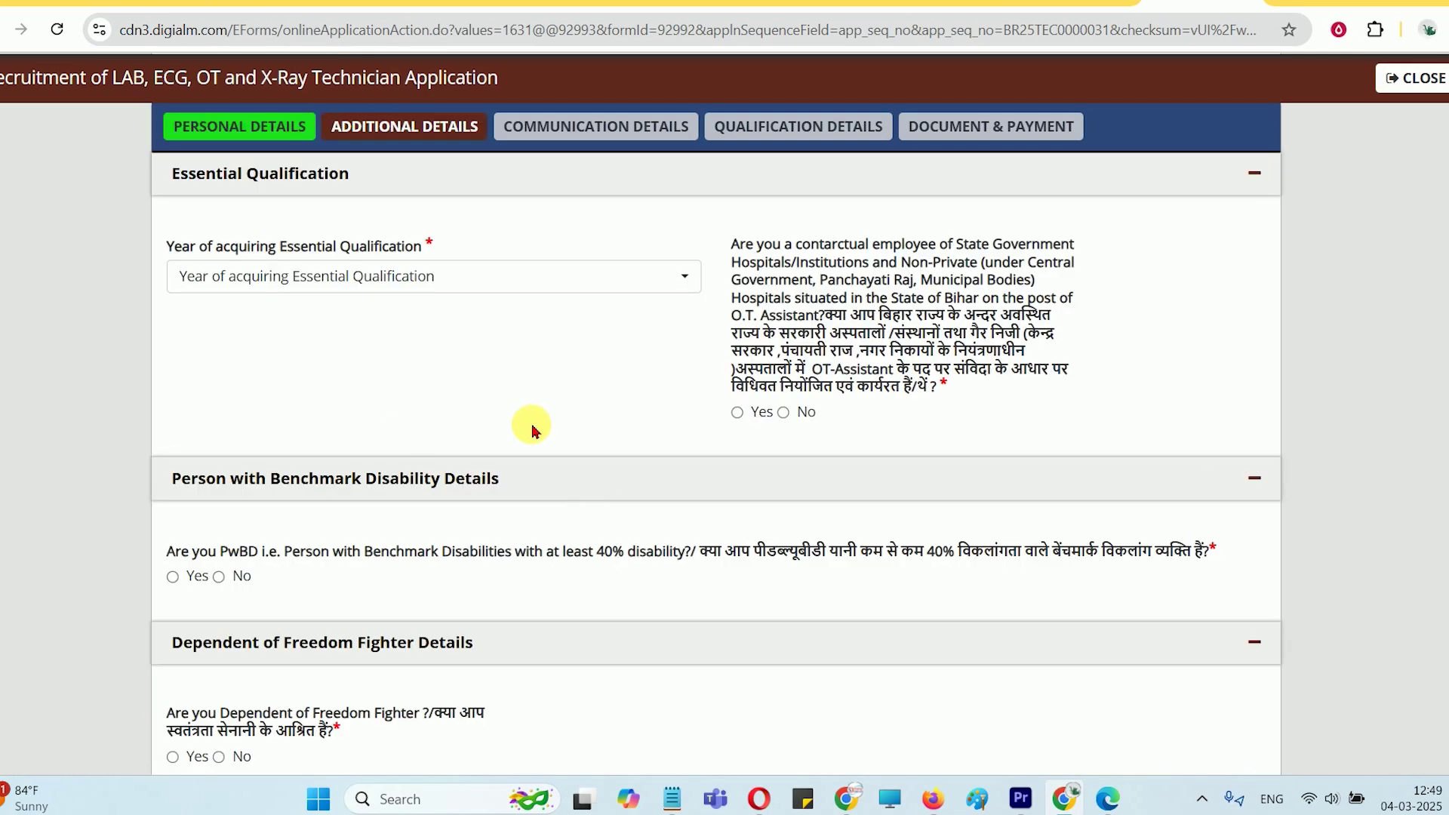
# Pick 2023 from the Year of acquiring Essential Qualification list on Additional Details
pyautogui.scroll(1, 536, 415)
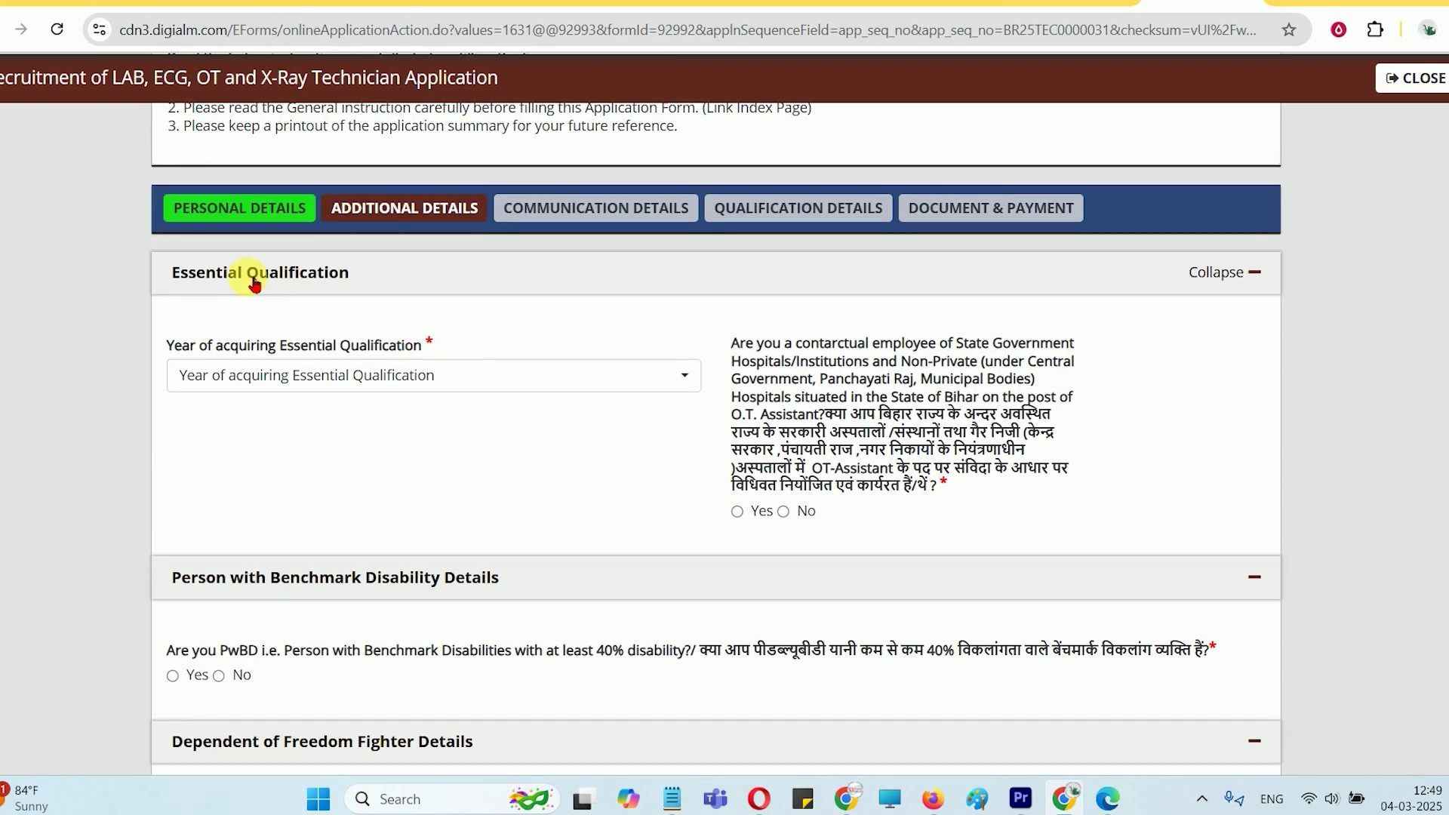
pyautogui.scroll(-1, 274, 333)
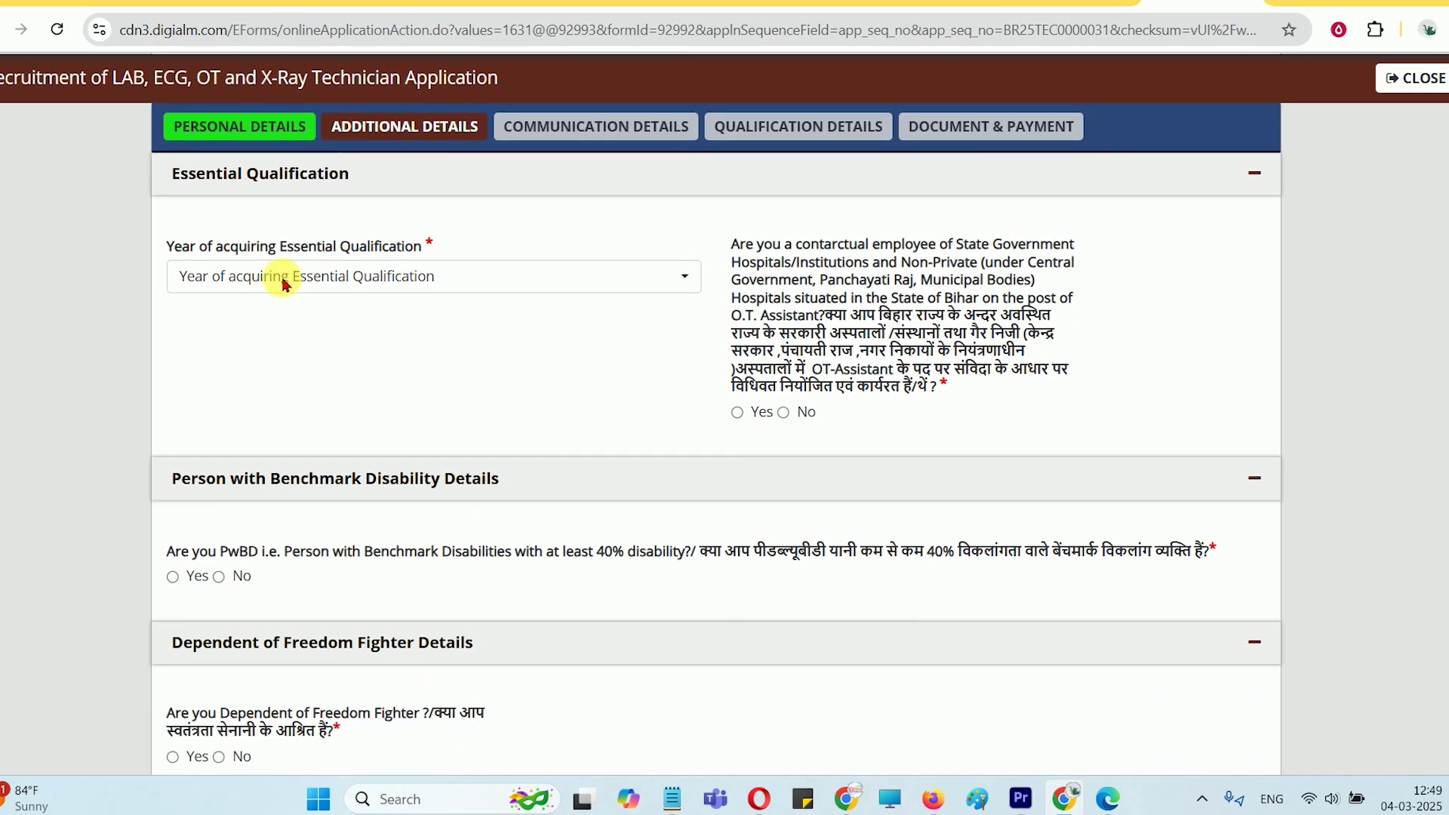
pyautogui.click(682, 276)
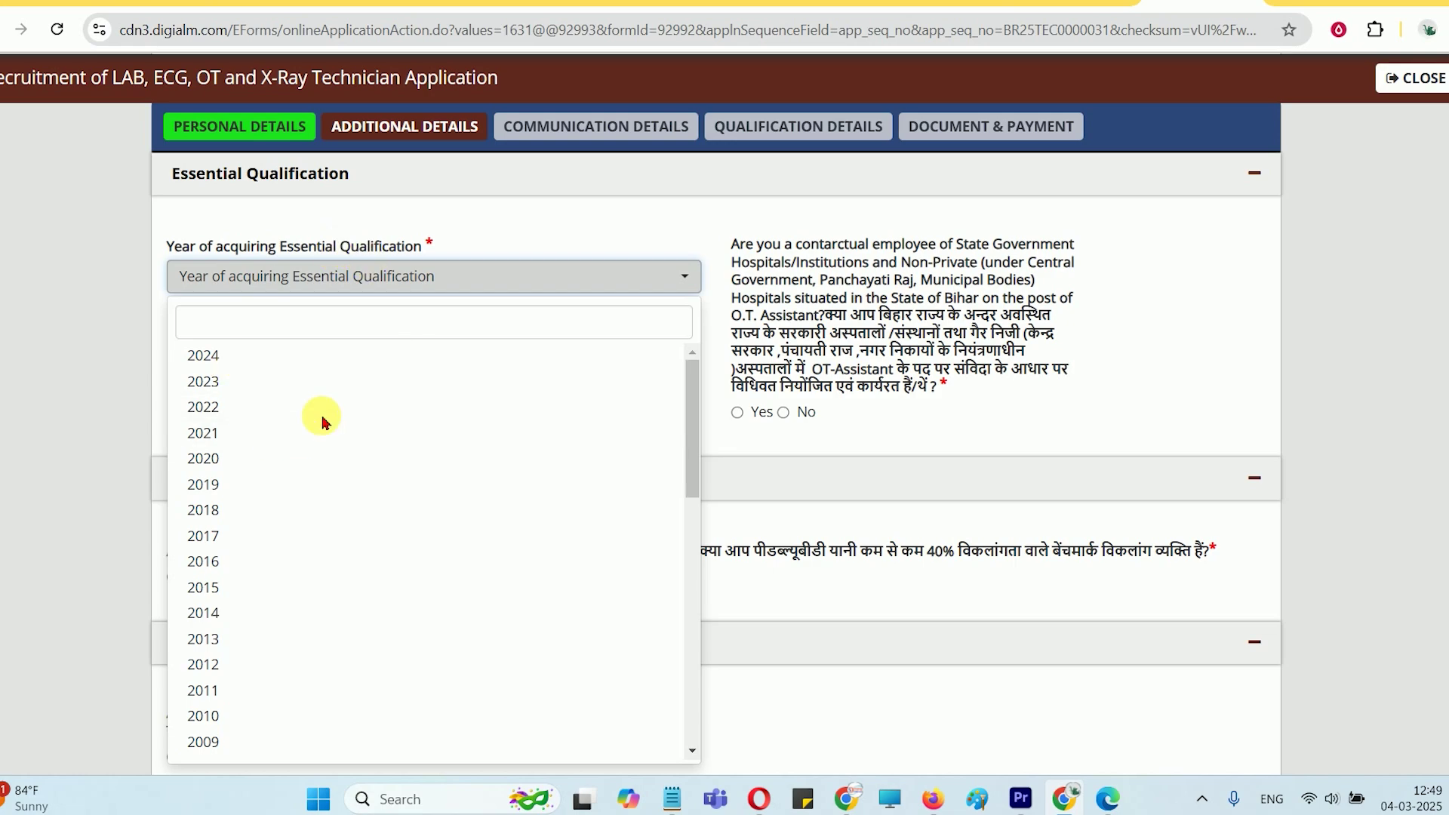
pyautogui.scroll(1, 322, 421)
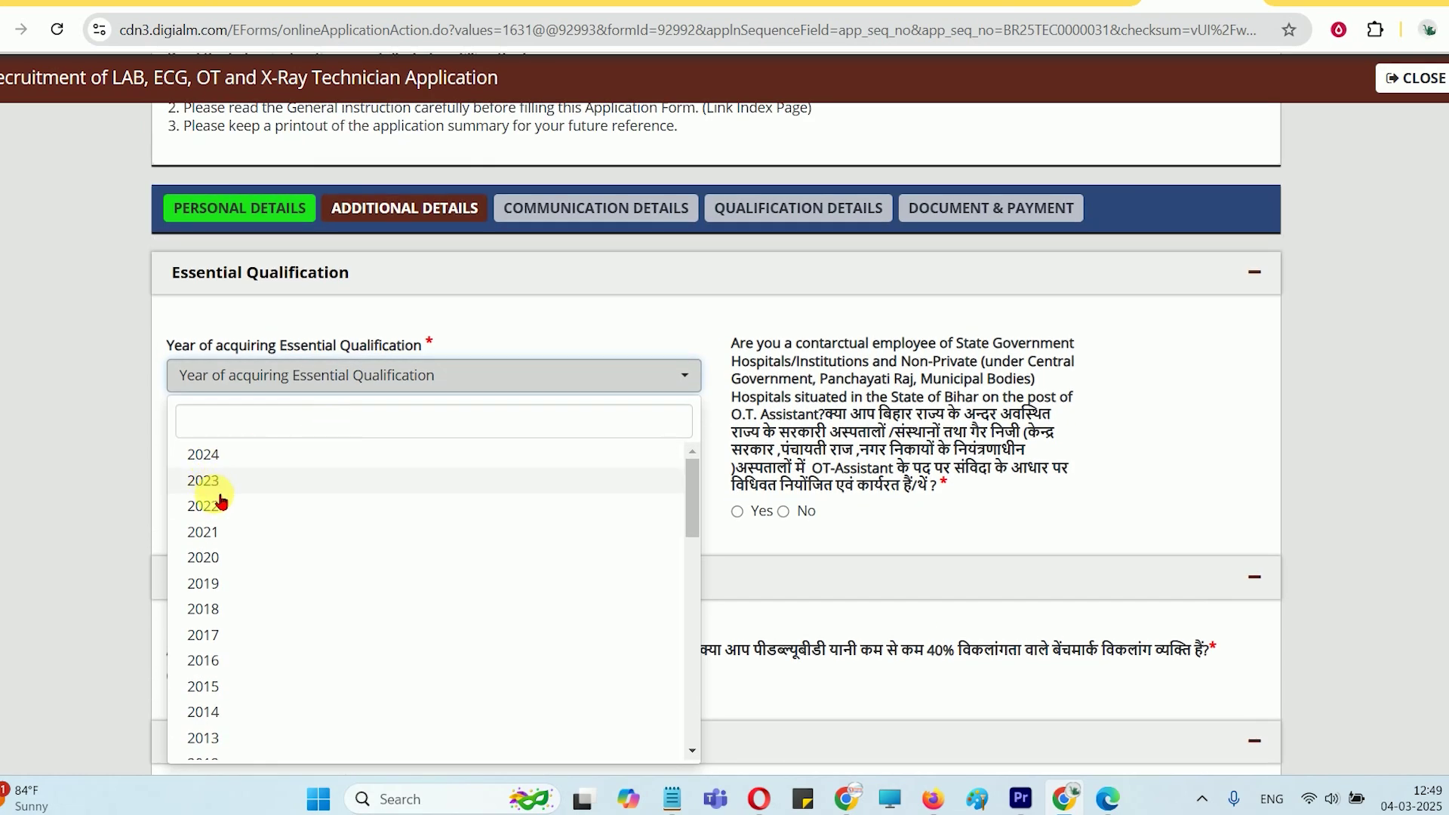
pyautogui.scroll(-6, 227, 513)
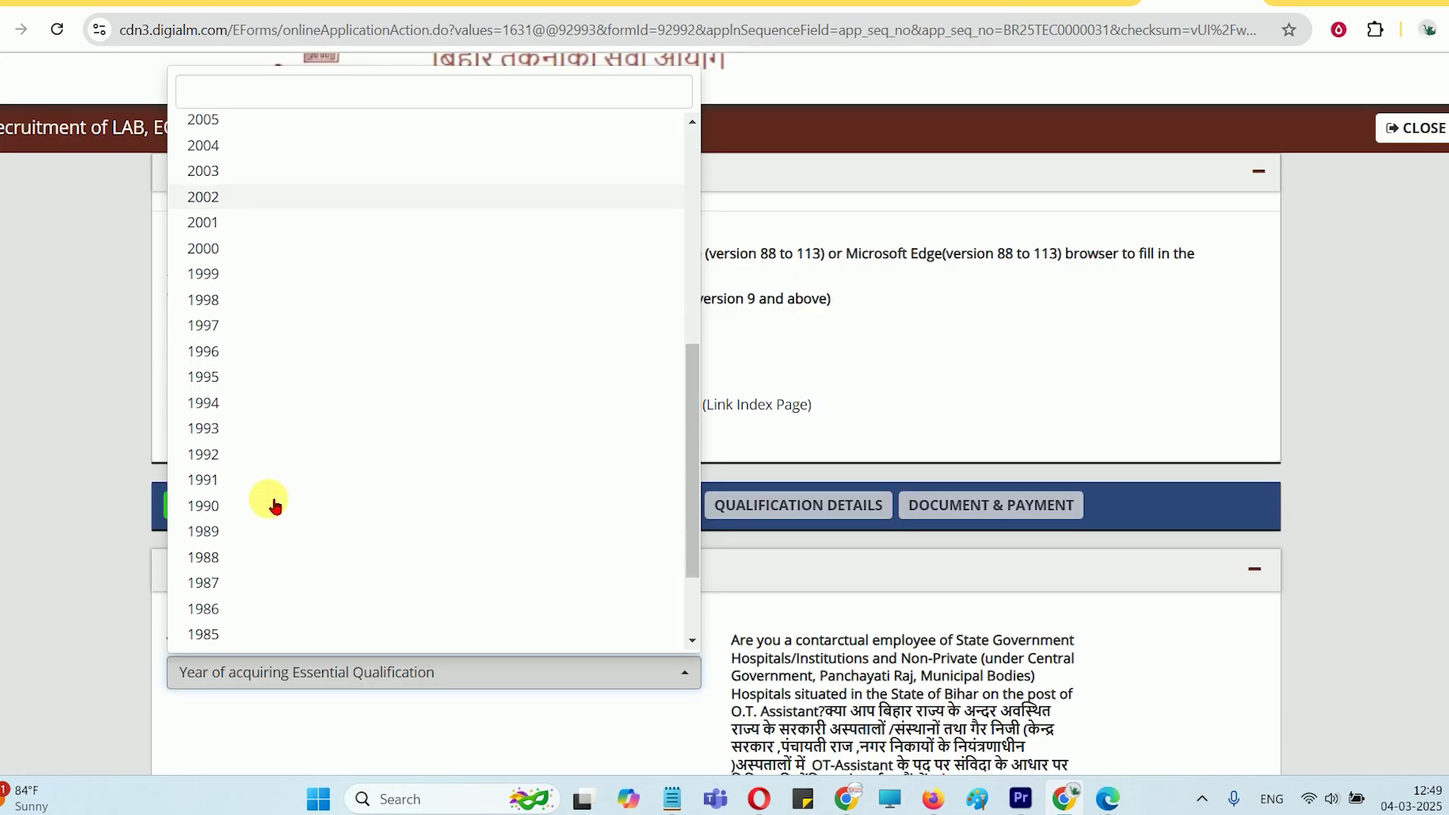
pyautogui.scroll(6, 287, 498)
pyautogui.click(204, 146)
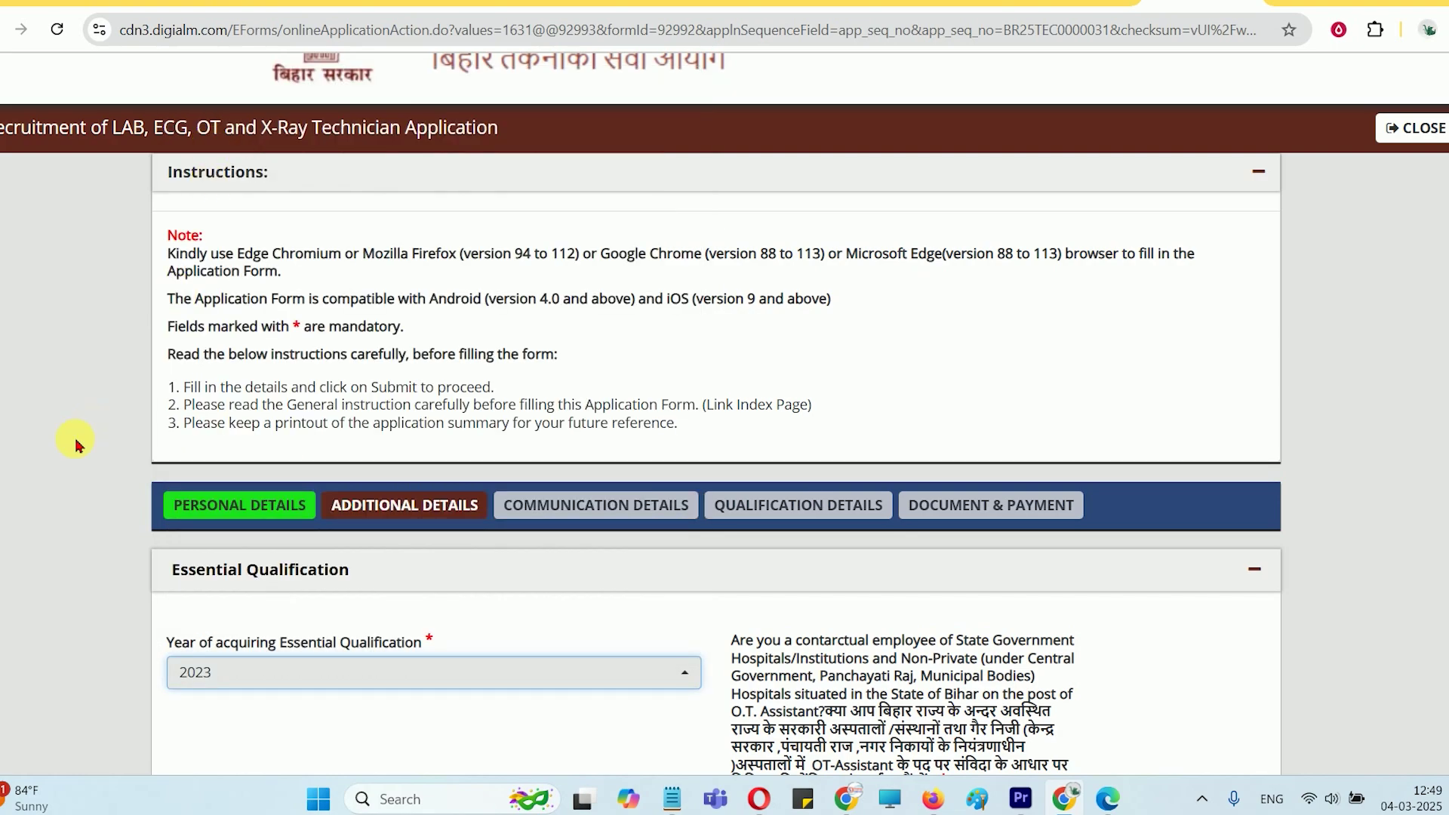
pyautogui.scroll(-5, 83, 448)
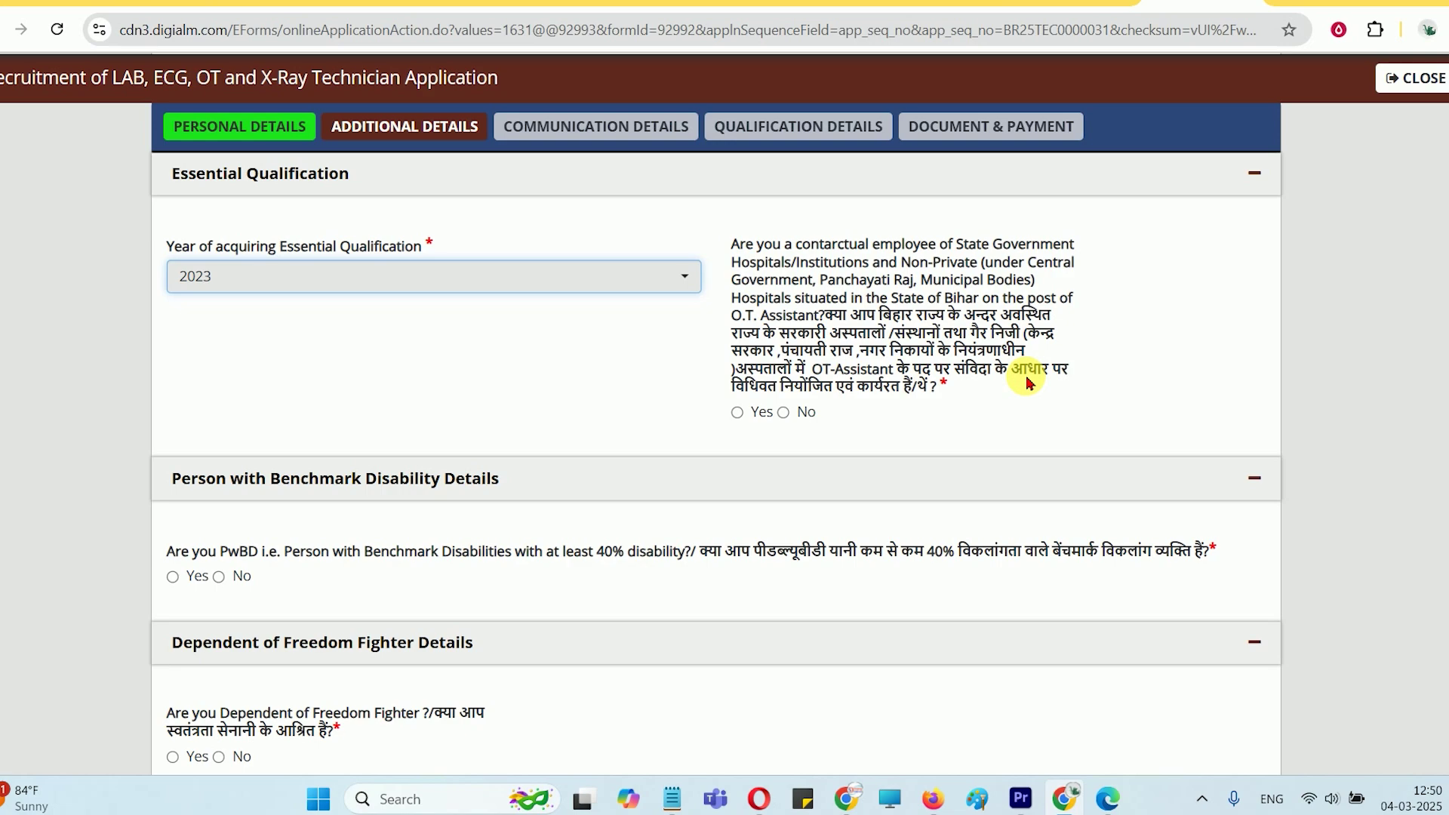
# Answer No to the contractual-employee, disability and freedom-fighter dependent questions
pyautogui.click(737, 415)
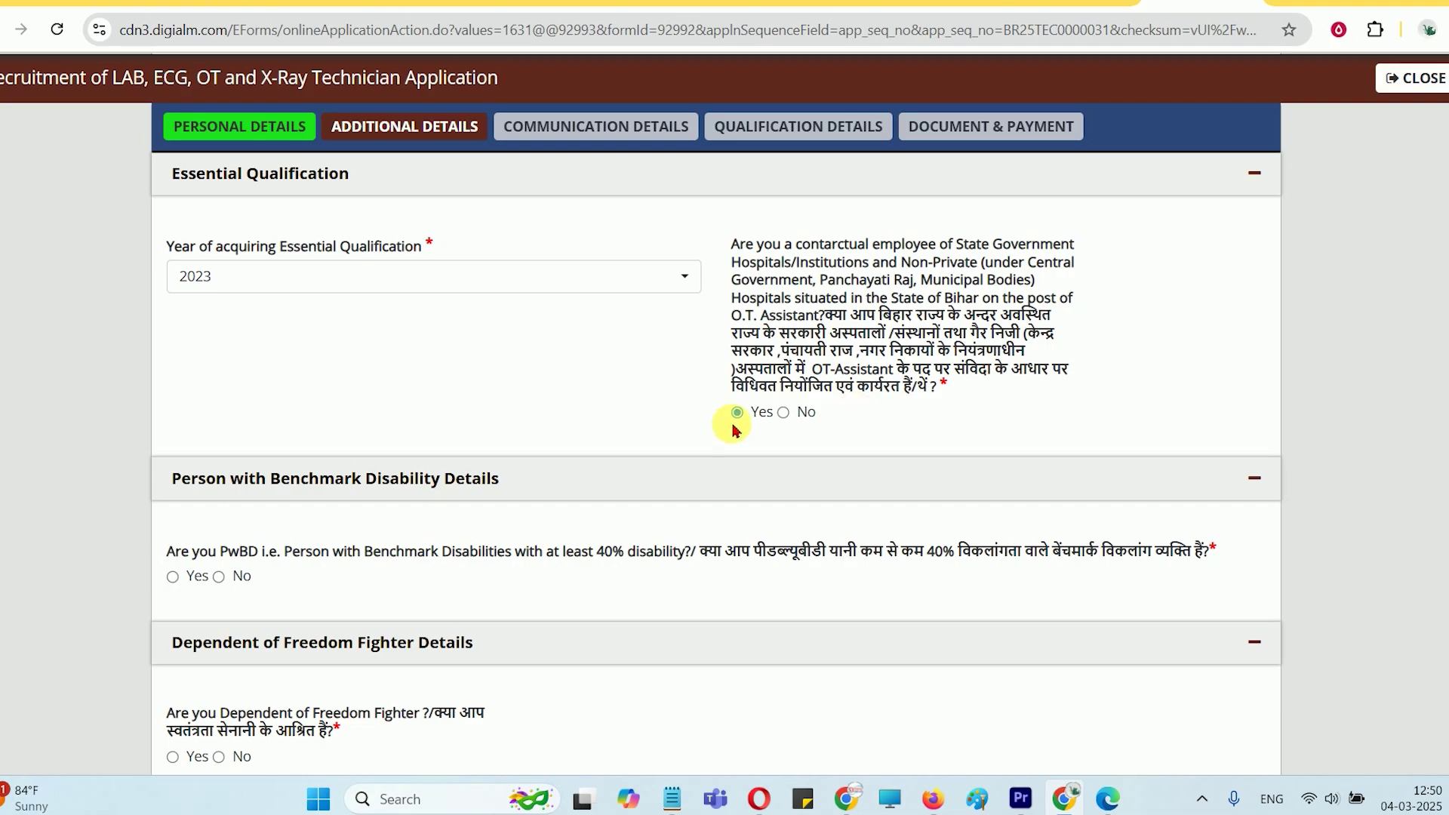
pyautogui.click(783, 413)
pyautogui.scroll(-4, 641, 340)
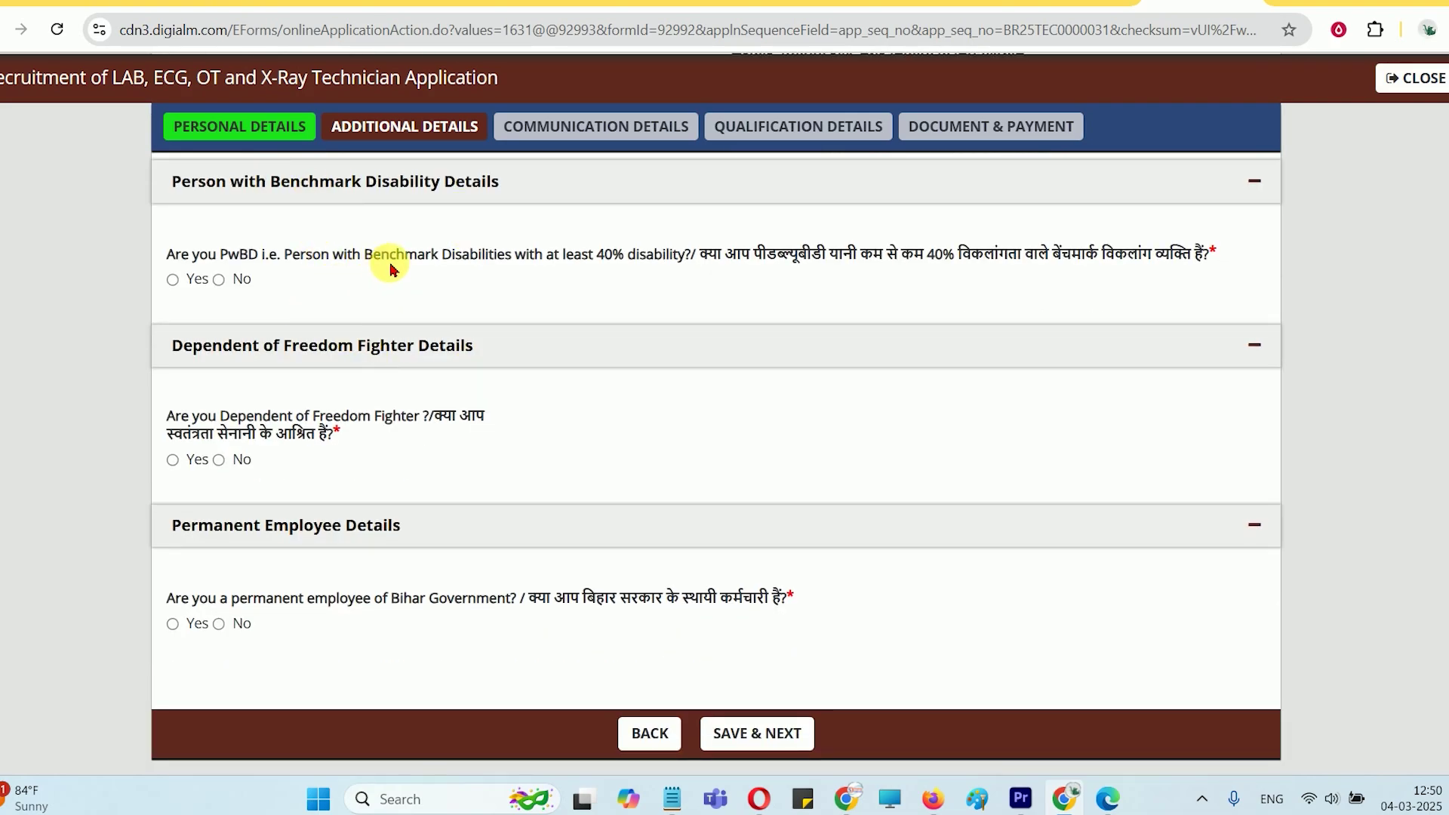
pyautogui.click(219, 282)
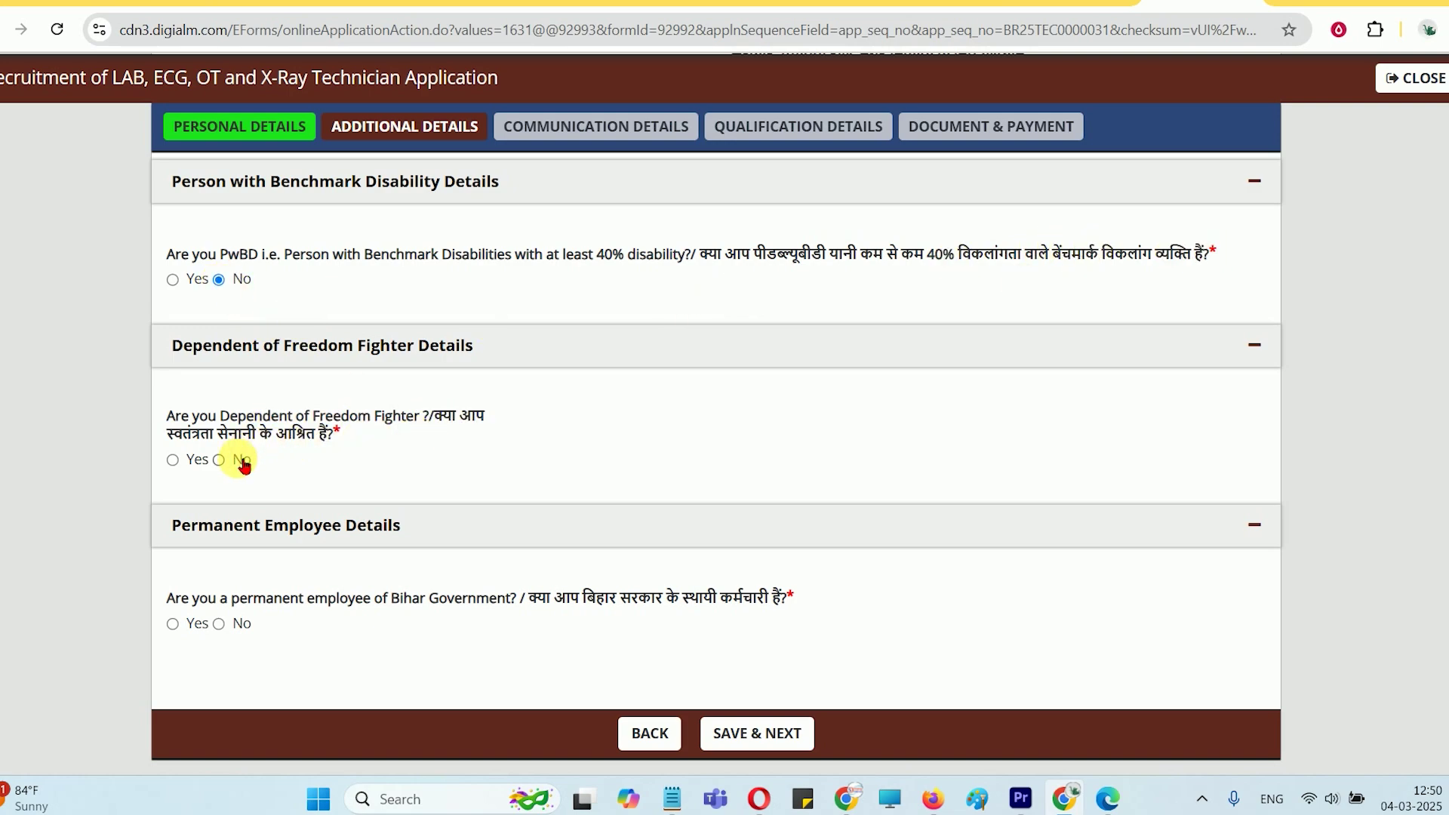
pyautogui.click(218, 462)
pyautogui.scroll(-1, 249, 430)
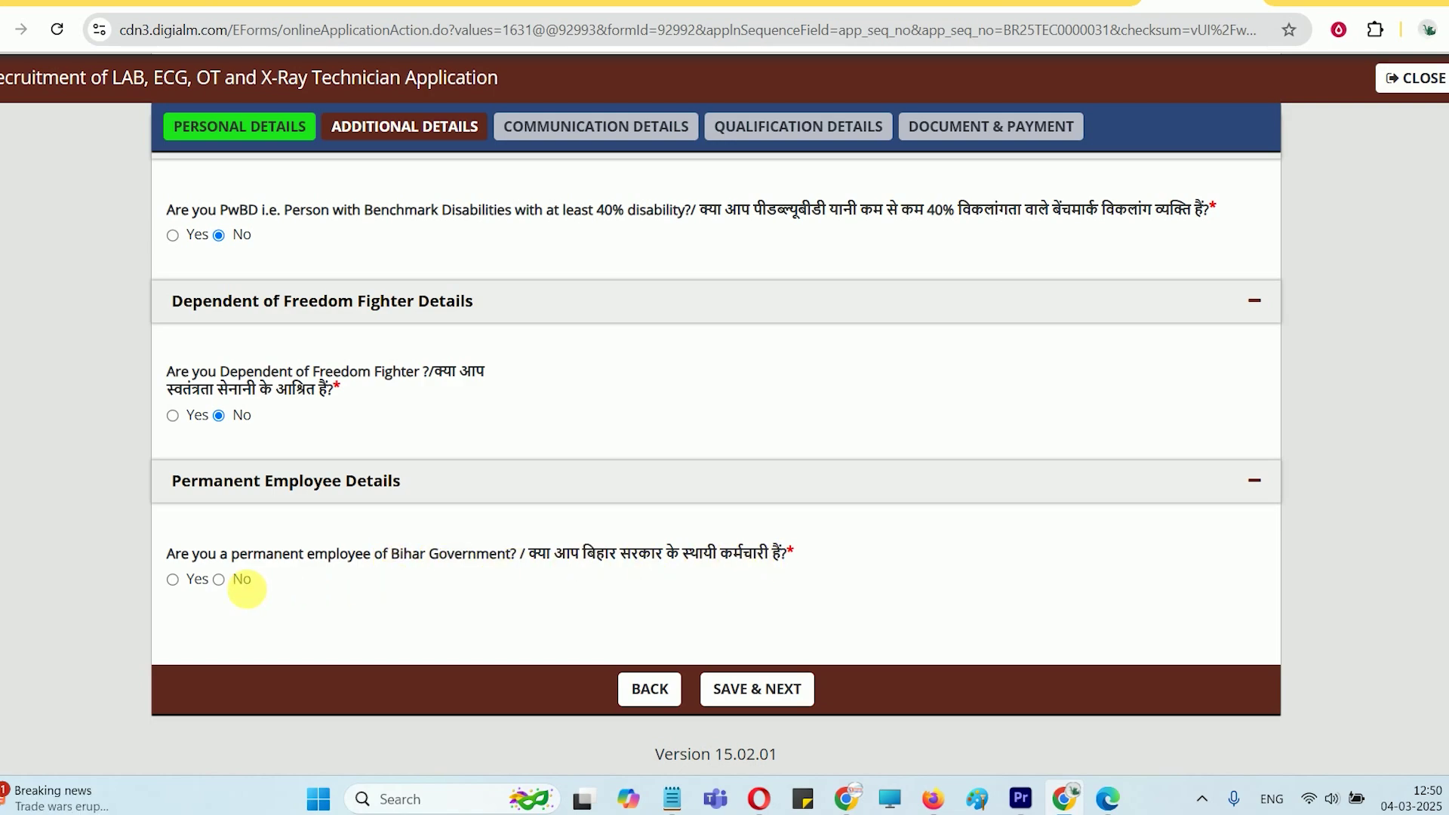
# Answer No to the permanent-employee question and save Additional Details, dismissing the saved alert
pyautogui.click(218, 579)
pyautogui.click(760, 689)
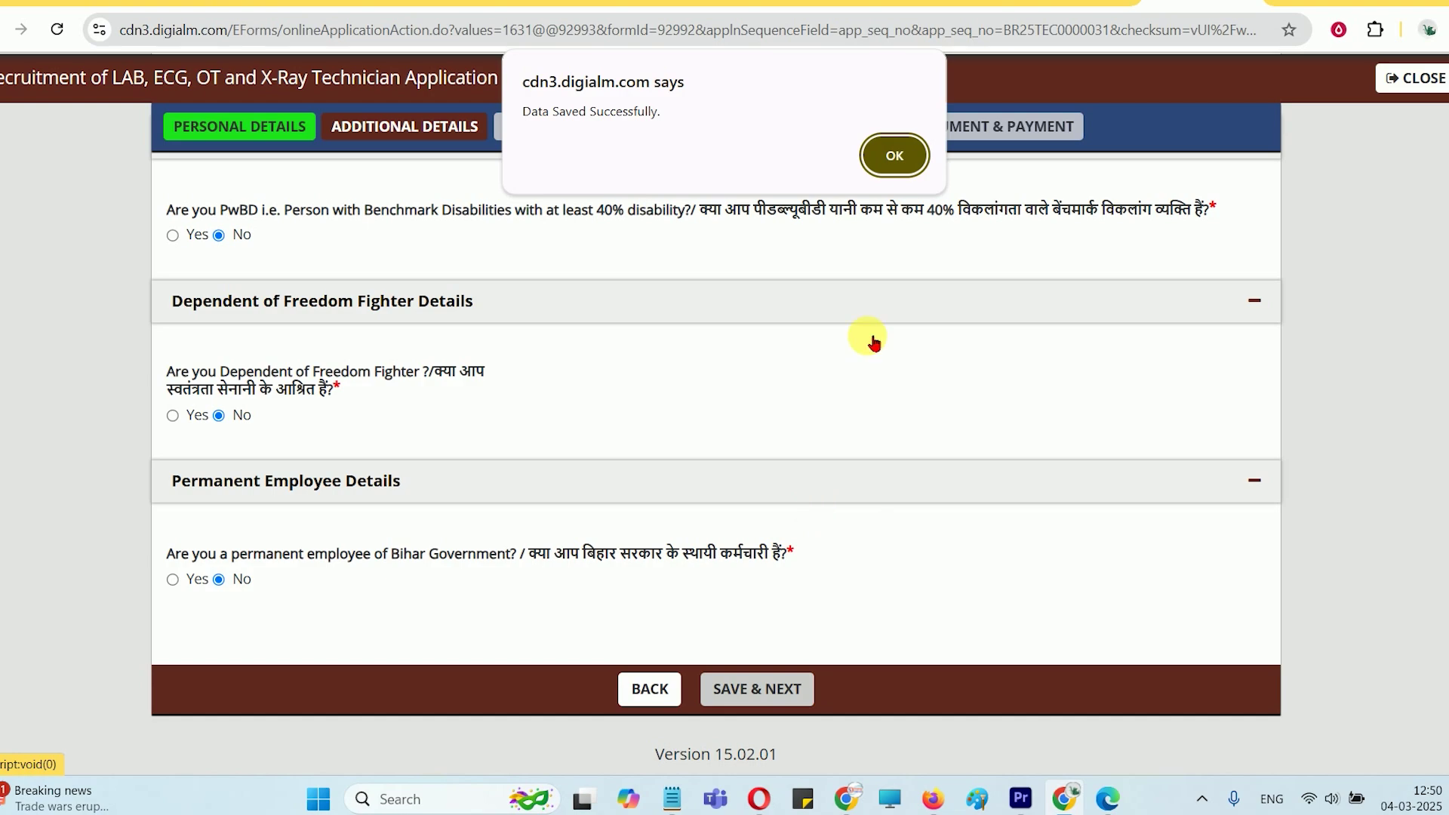
pyautogui.click(891, 156)
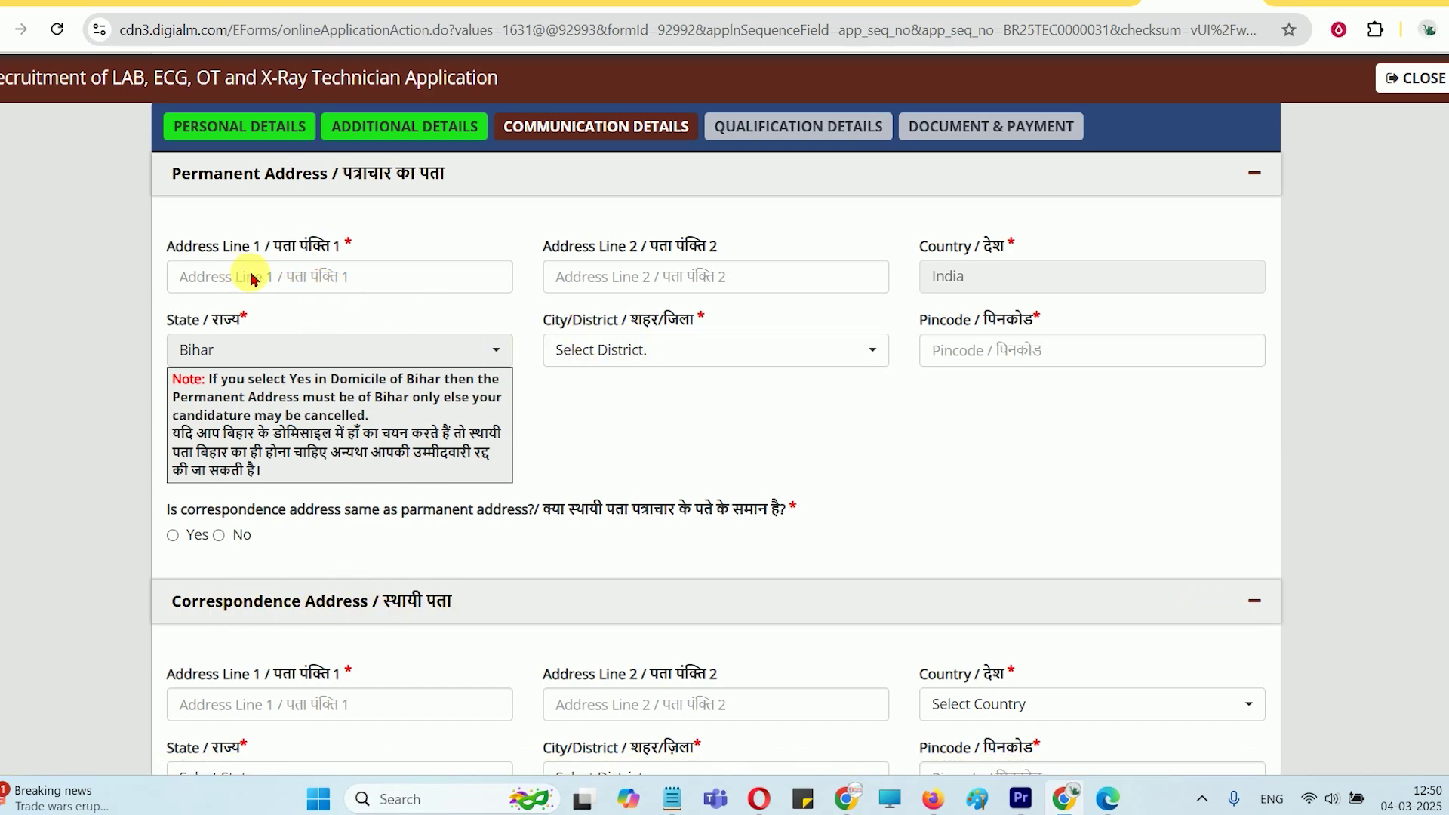
# Step through the permanent and correspondence address fields on Communication Details
pyautogui.click(686, 283)
pyautogui.hotkey('shift', 'Tab')
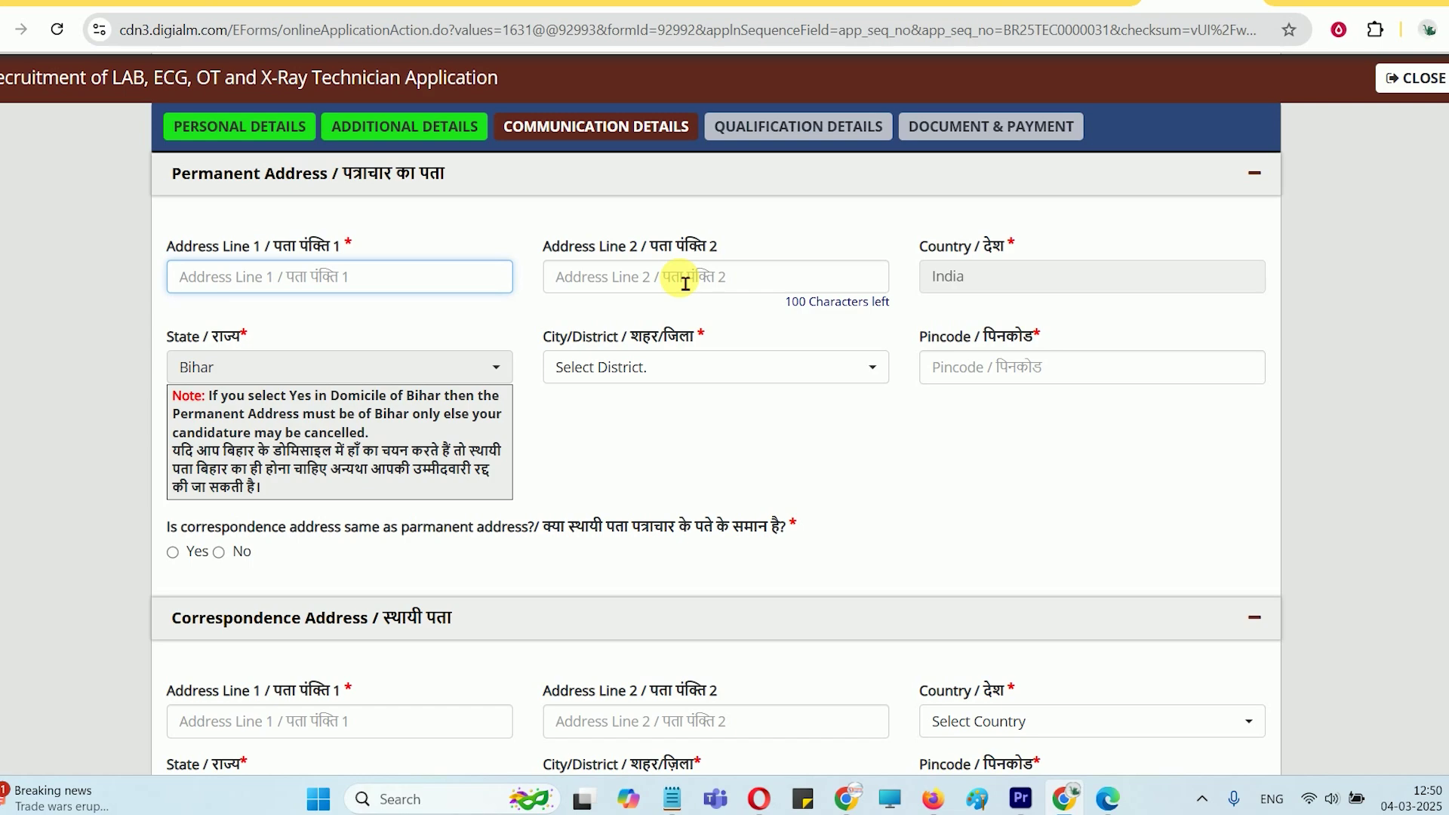
pyautogui.press('Tab')
pyautogui.press('Tab')
pyautogui.press('Tab')
pyautogui.press('Tab')
pyautogui.press('Tab')
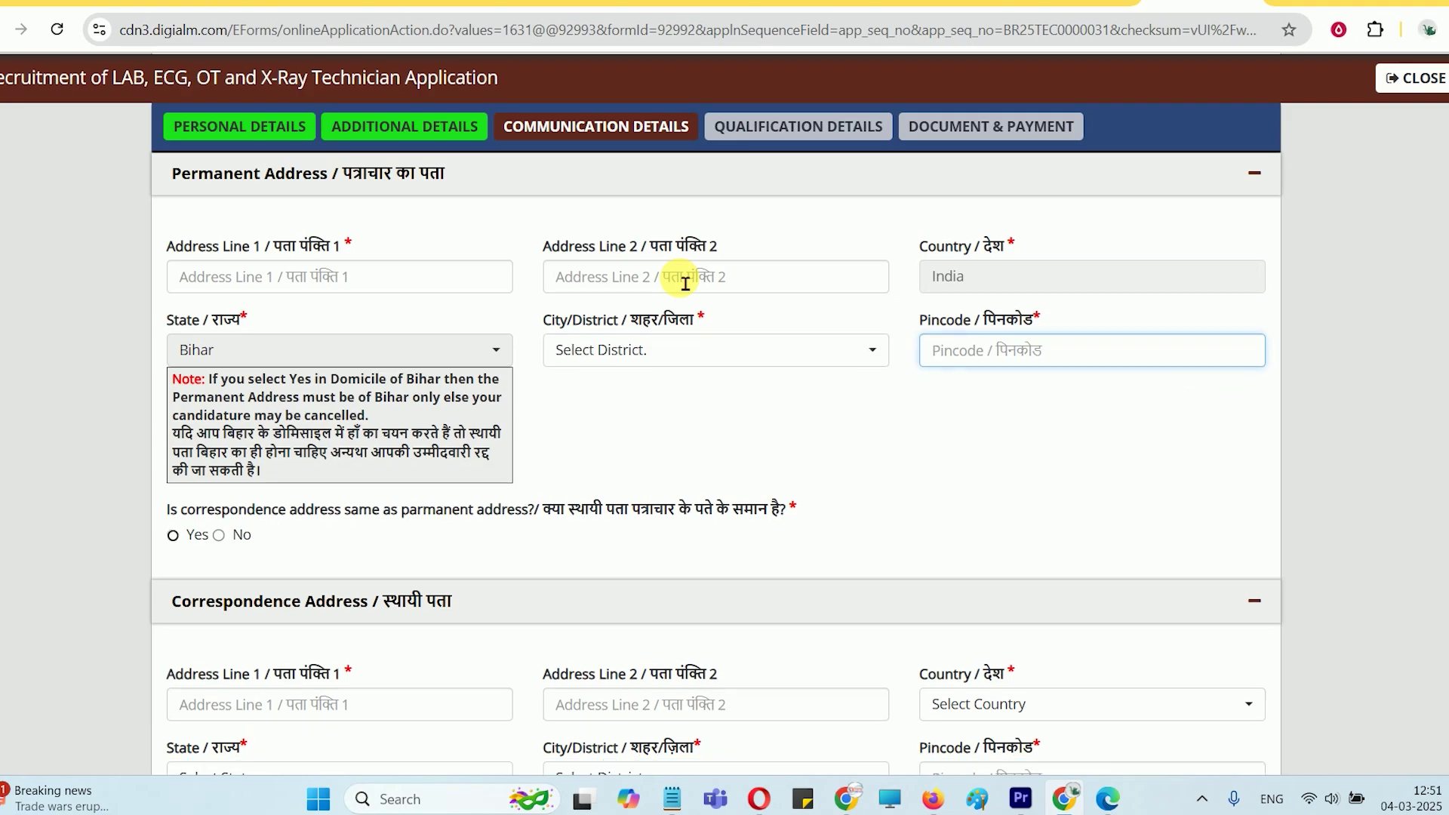
pyautogui.press('Tab')
pyautogui.press('Tab')
pyautogui.press('Tab')
pyautogui.press('Tab')
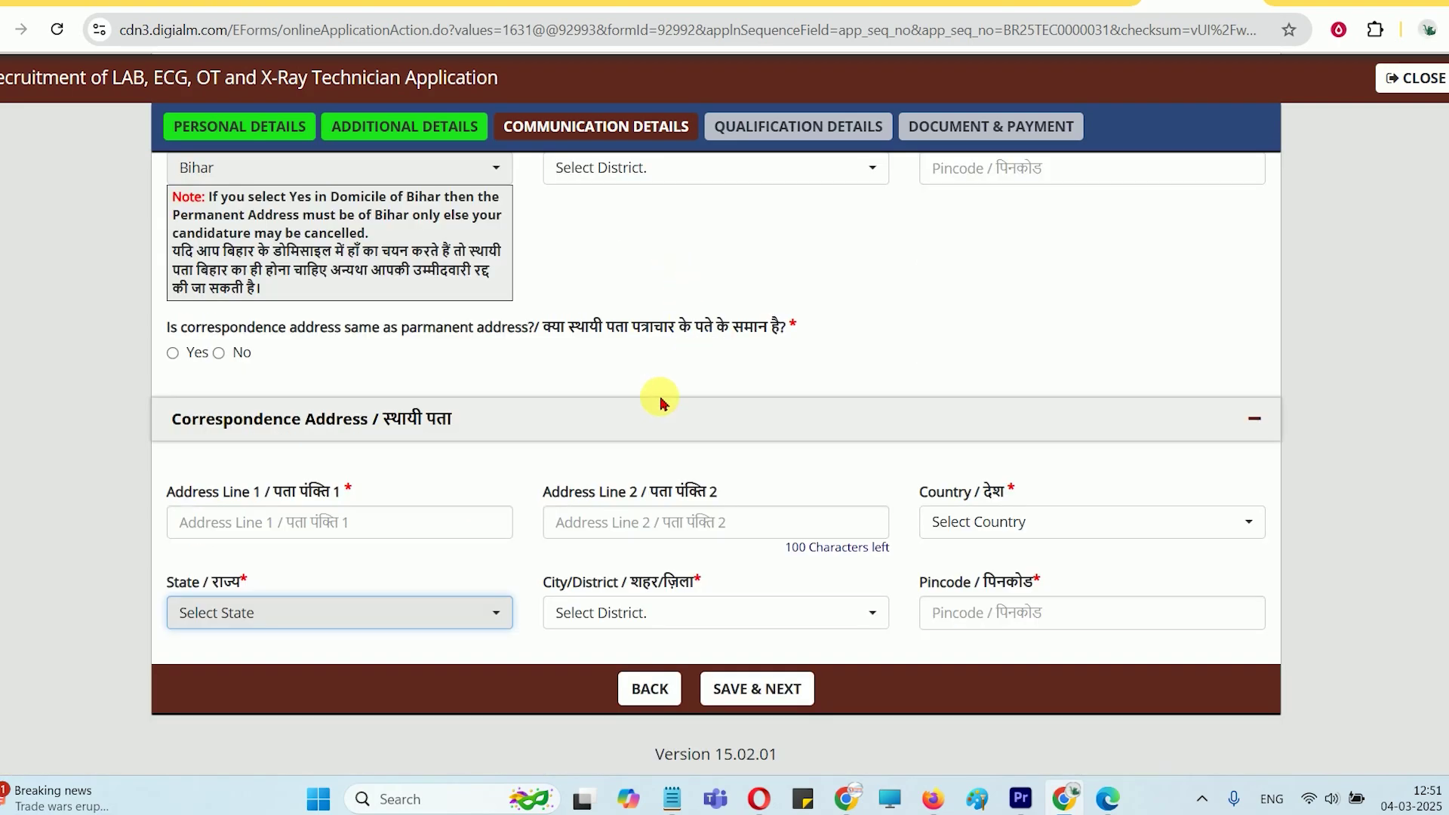
pyautogui.scroll(5, 420, 392)
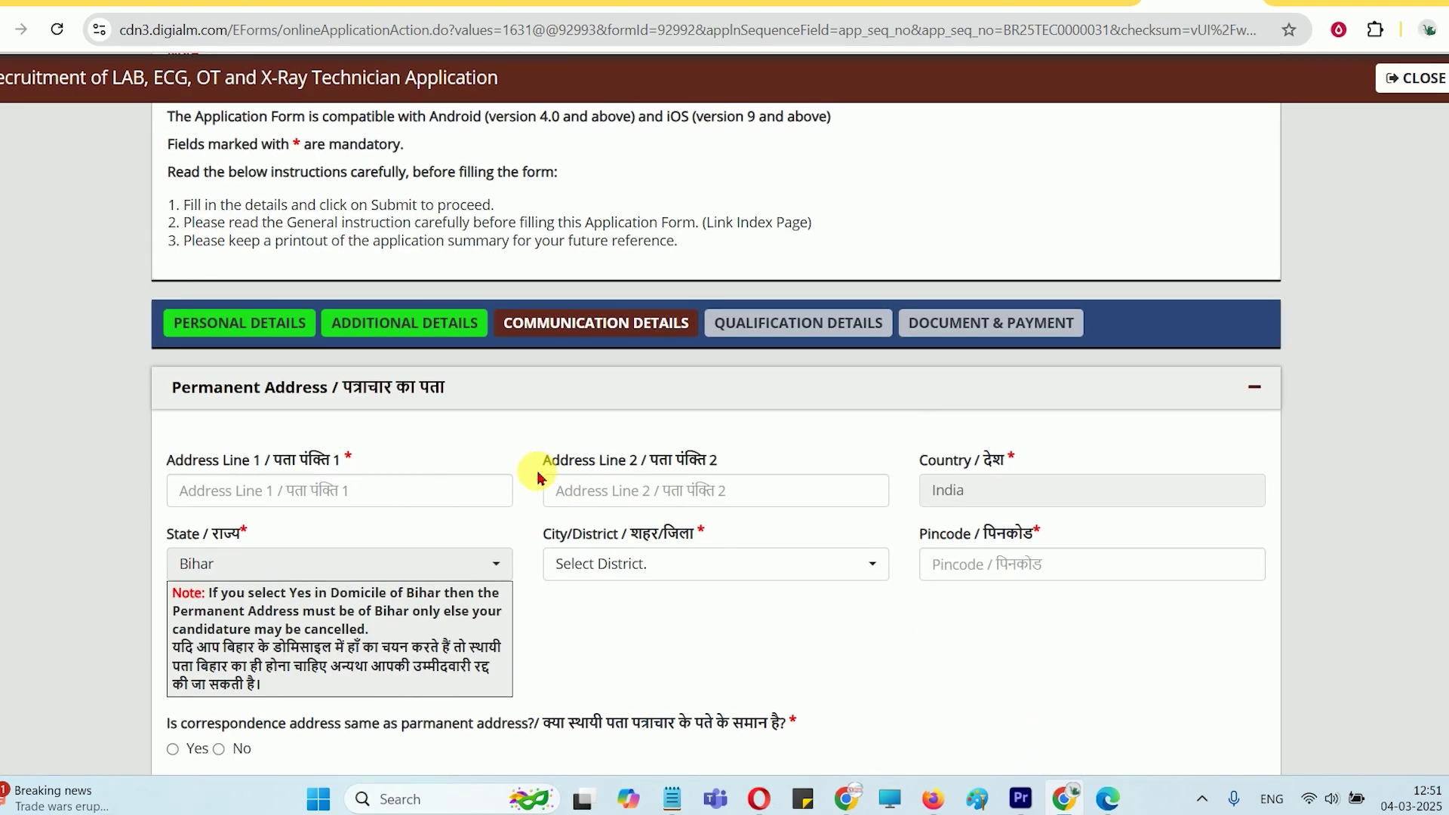
pyautogui.scroll(-3, 538, 480)
pyautogui.scroll(5, 467, 446)
pyautogui.scroll(-6, 514, 422)
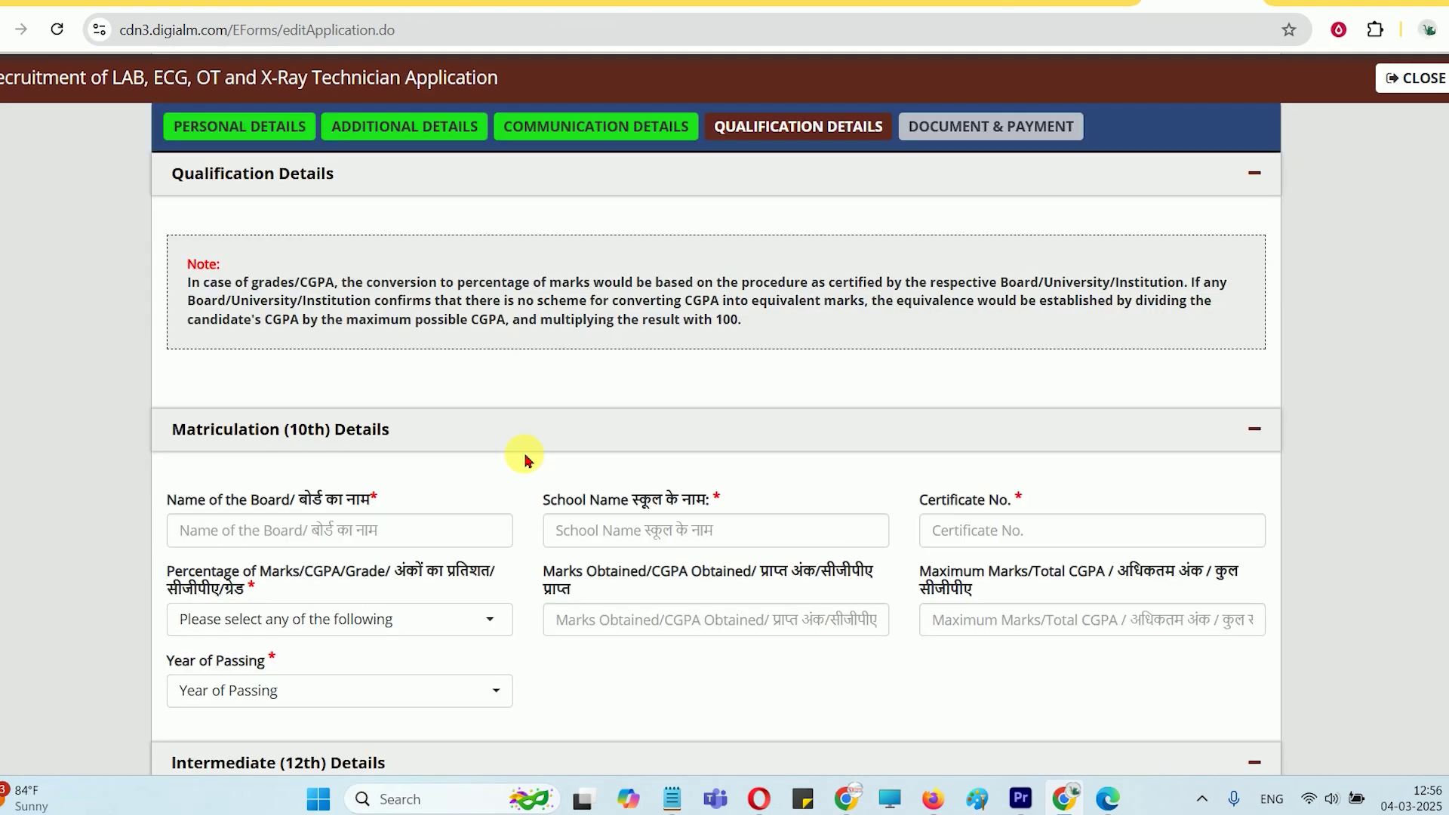
# Go through the 10th board name, school name and certificate number fields
pyautogui.scroll(1, 480, 341)
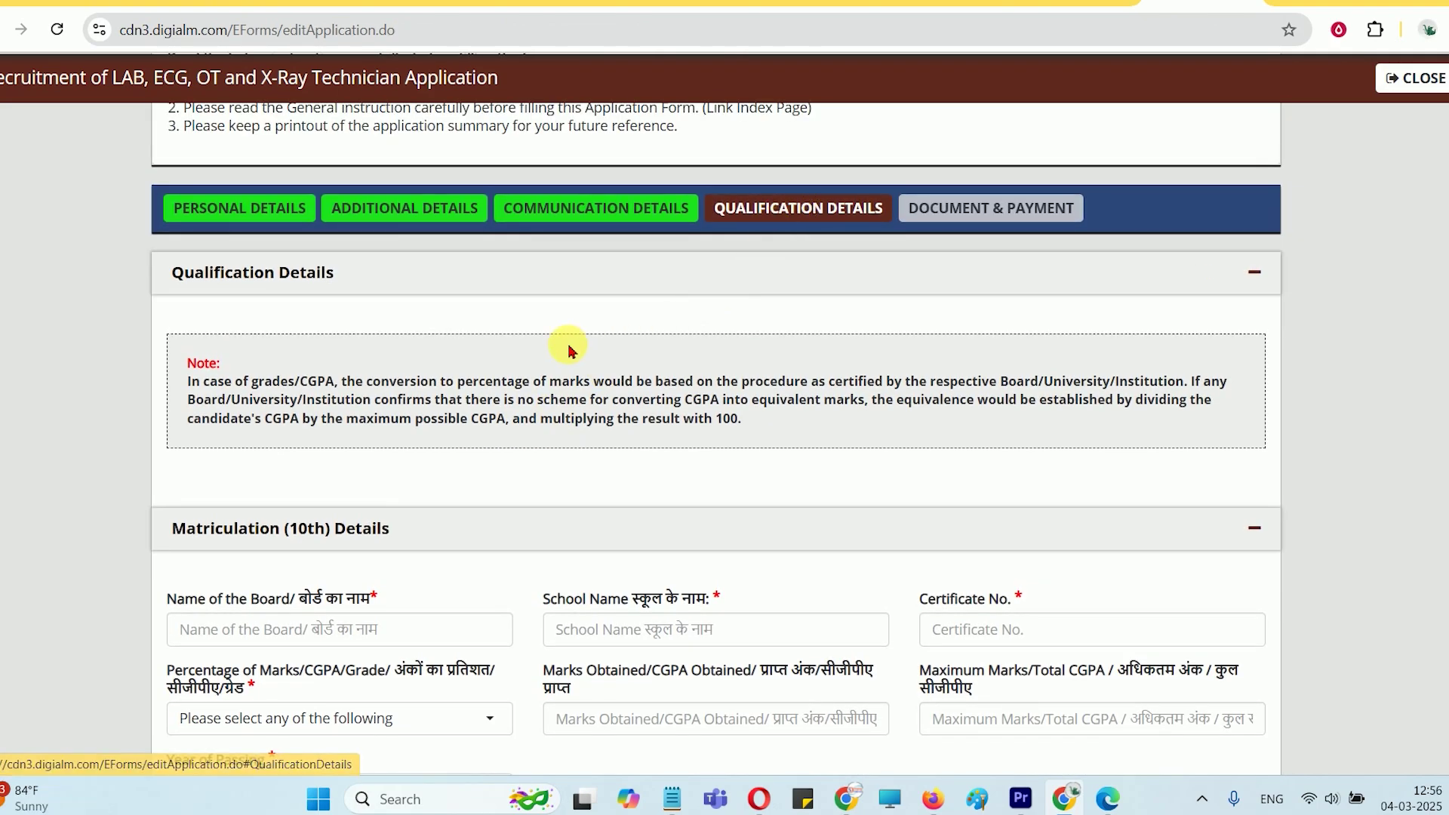
pyautogui.scroll(-3, 567, 362)
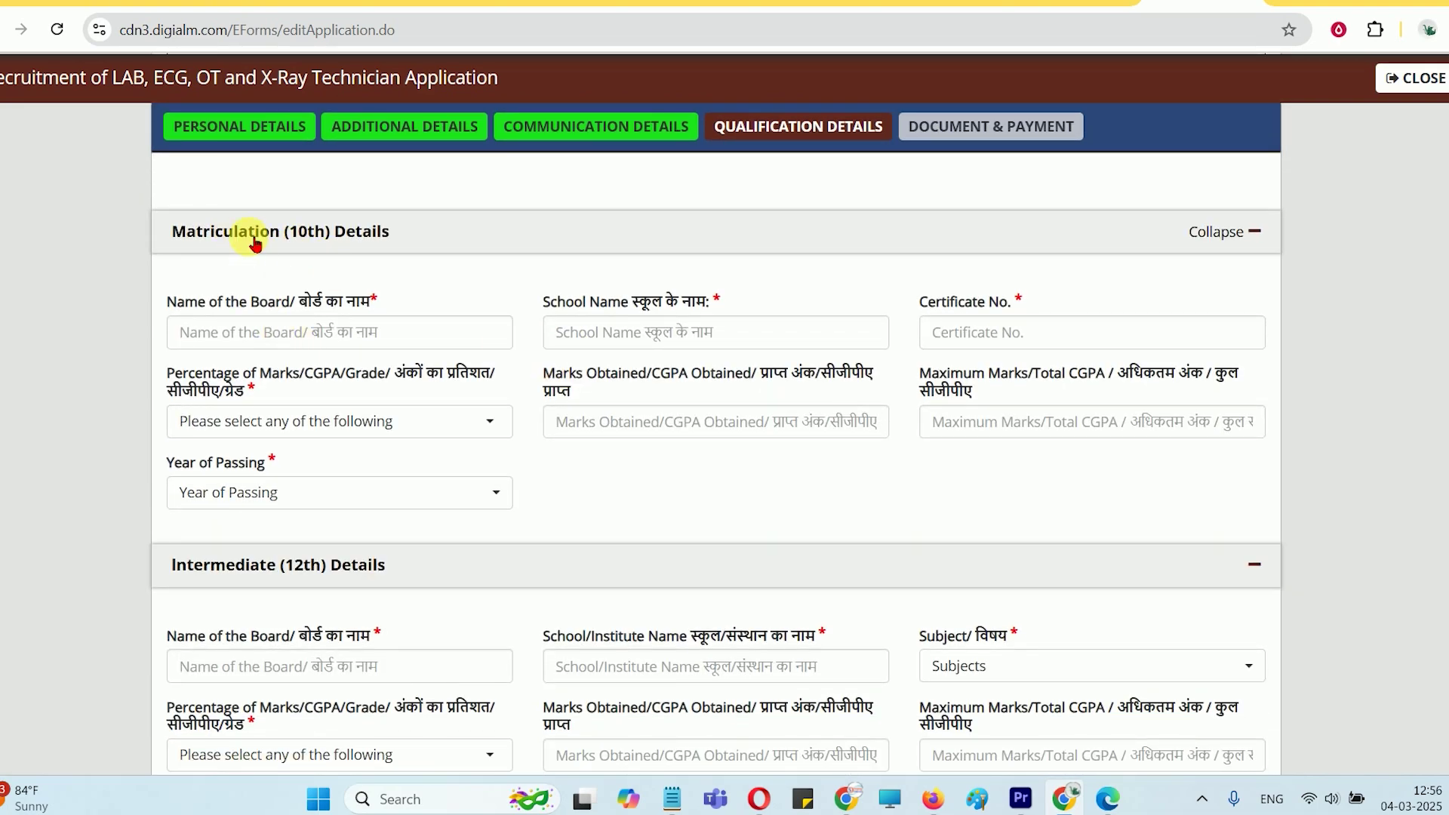
pyautogui.click(299, 338)
pyautogui.click(608, 333)
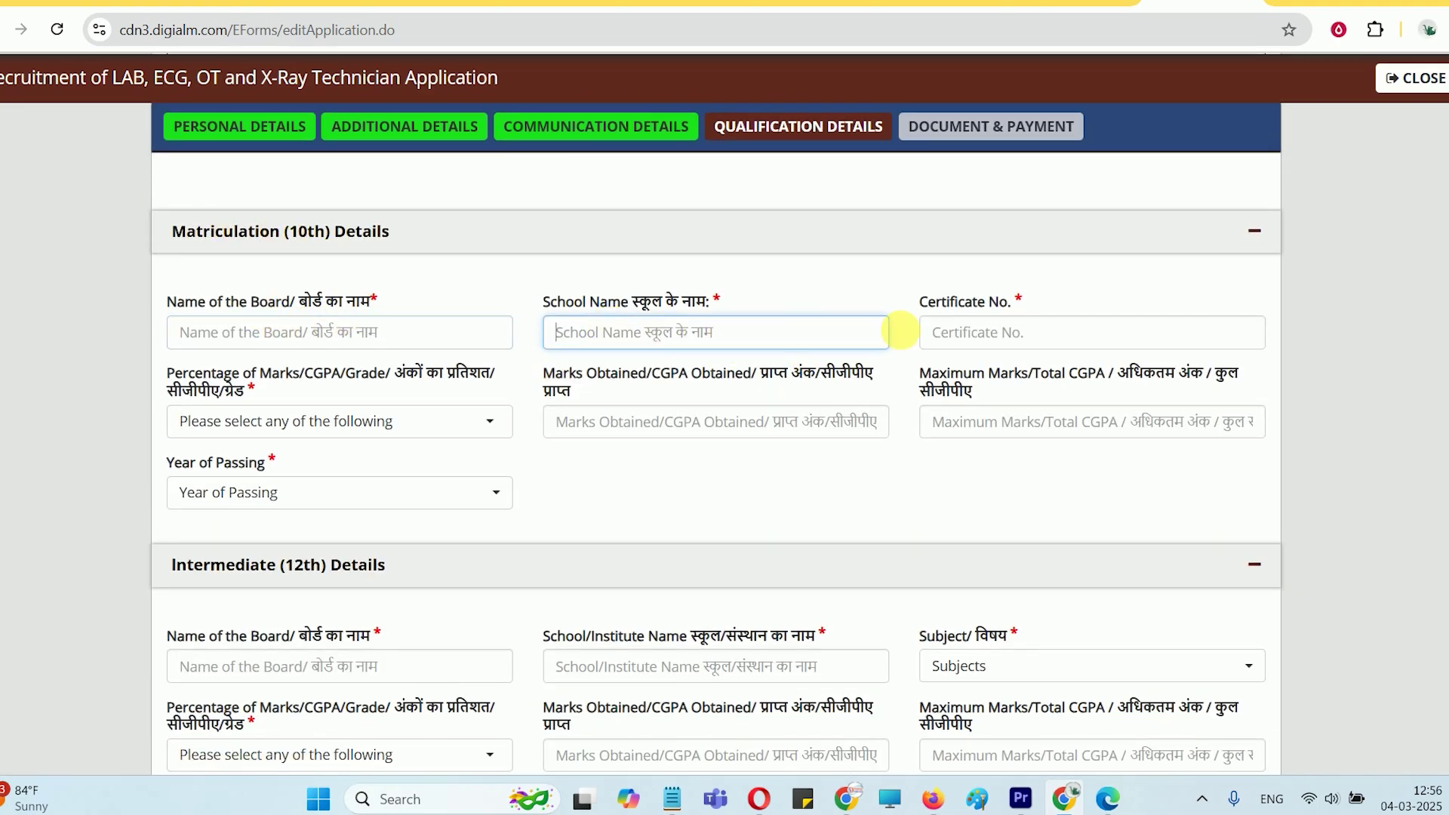
pyautogui.click(954, 335)
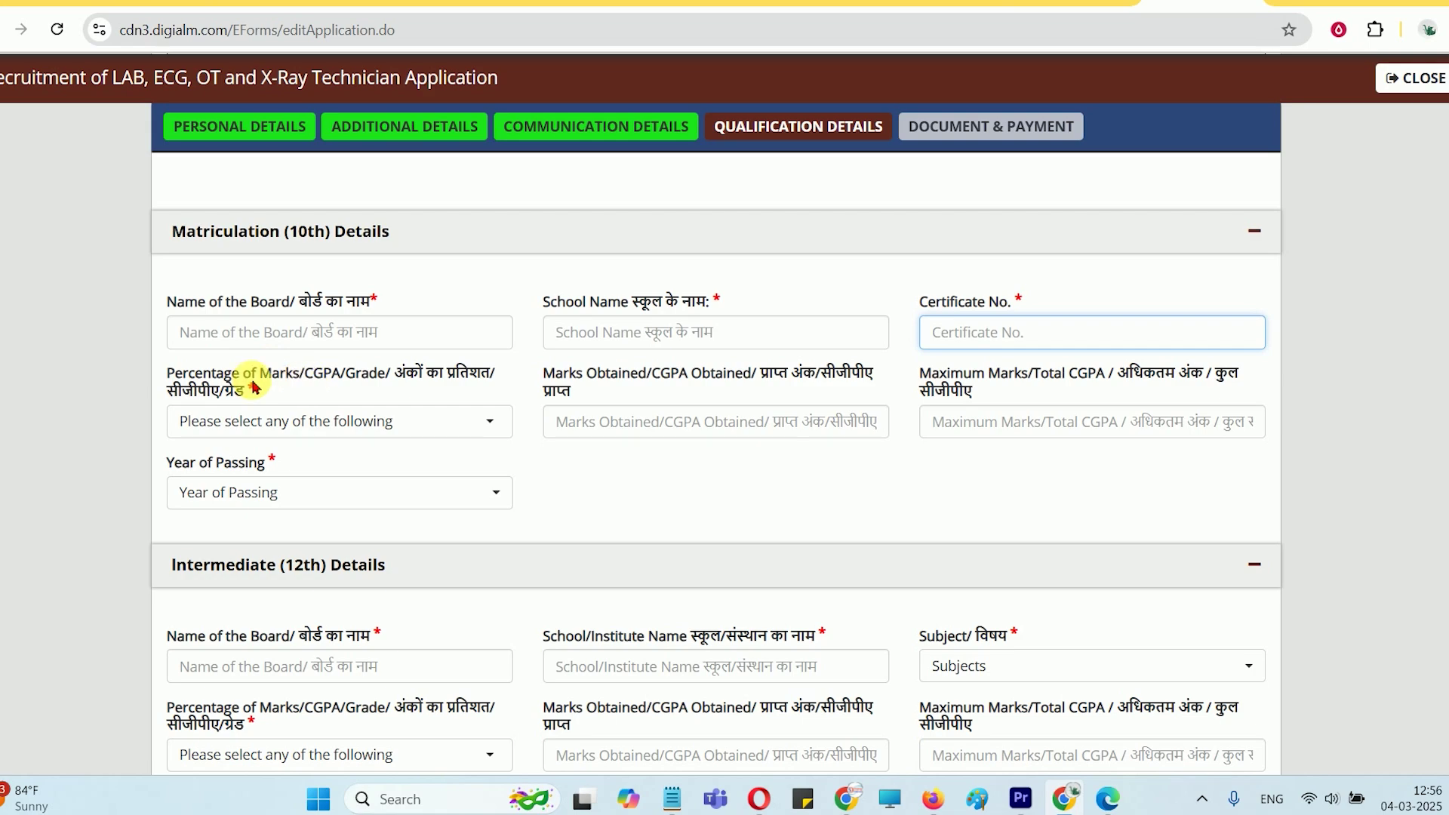
pyautogui.moveTo(236, 385); pyautogui.dragTo(364, 382)
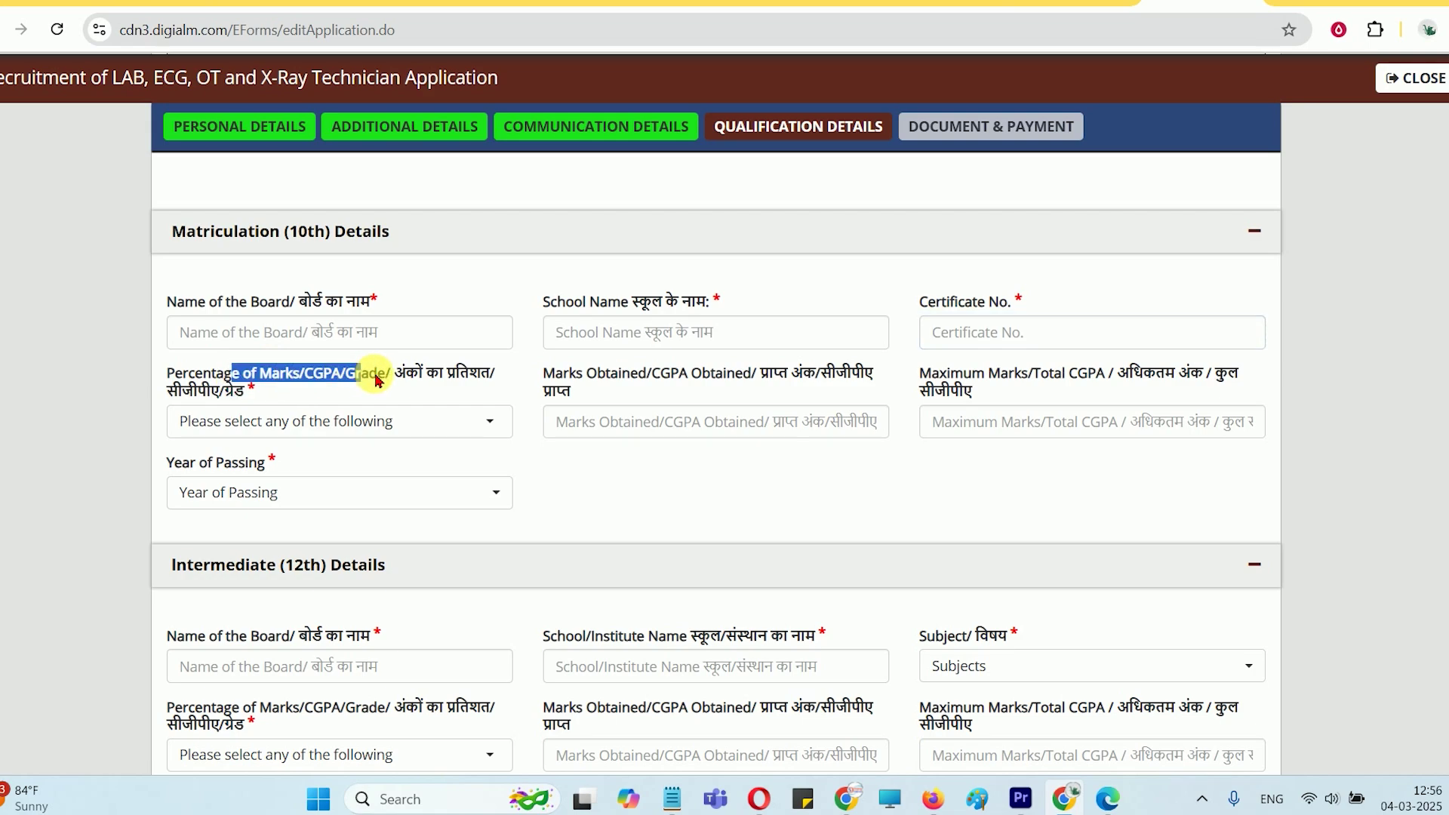
# Set 10th marks as Percentage with 320 obtained out of 500, giving 64.00
pyautogui.click(372, 420)
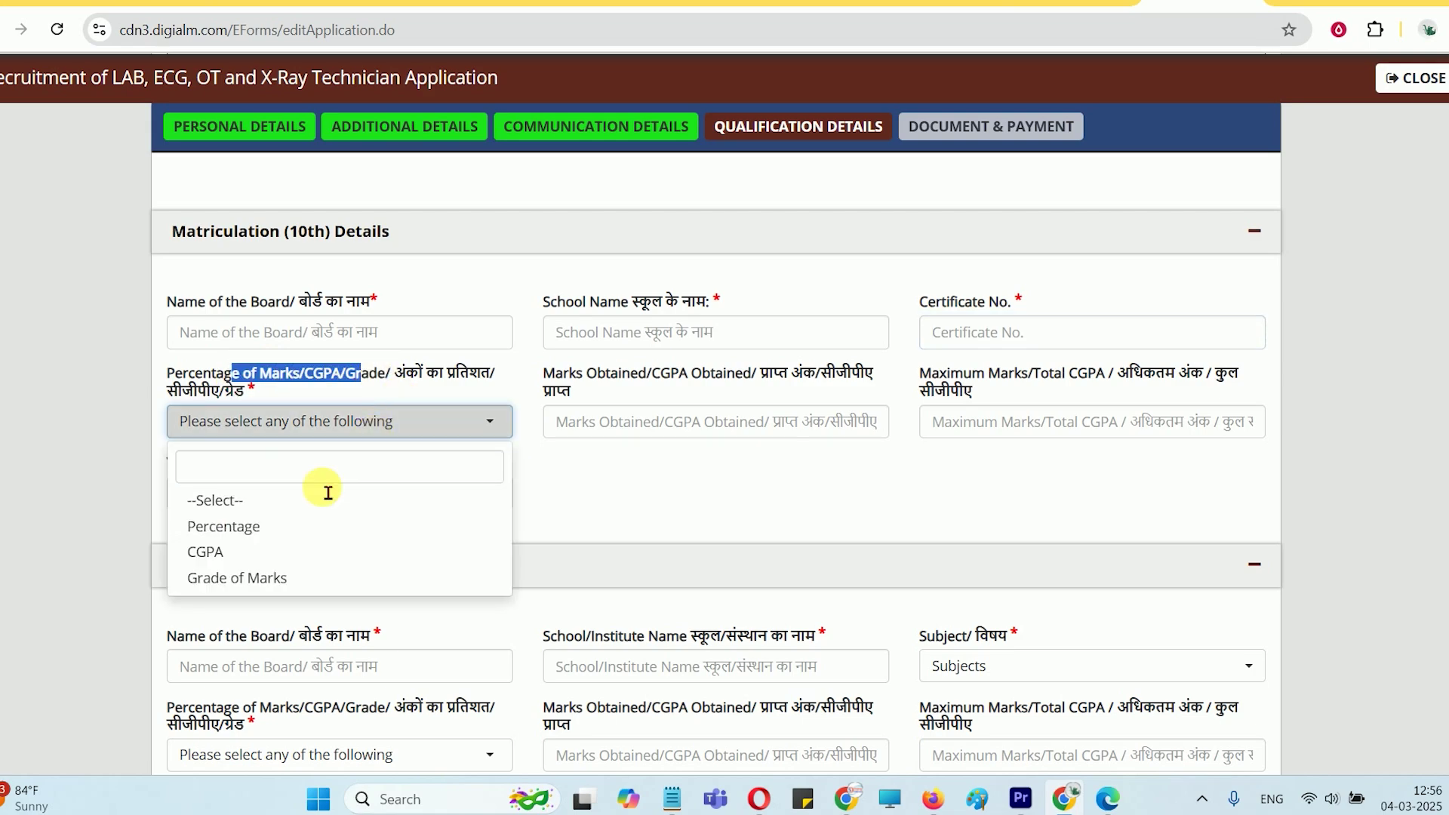
pyautogui.click(240, 534)
pyautogui.click(646, 432)
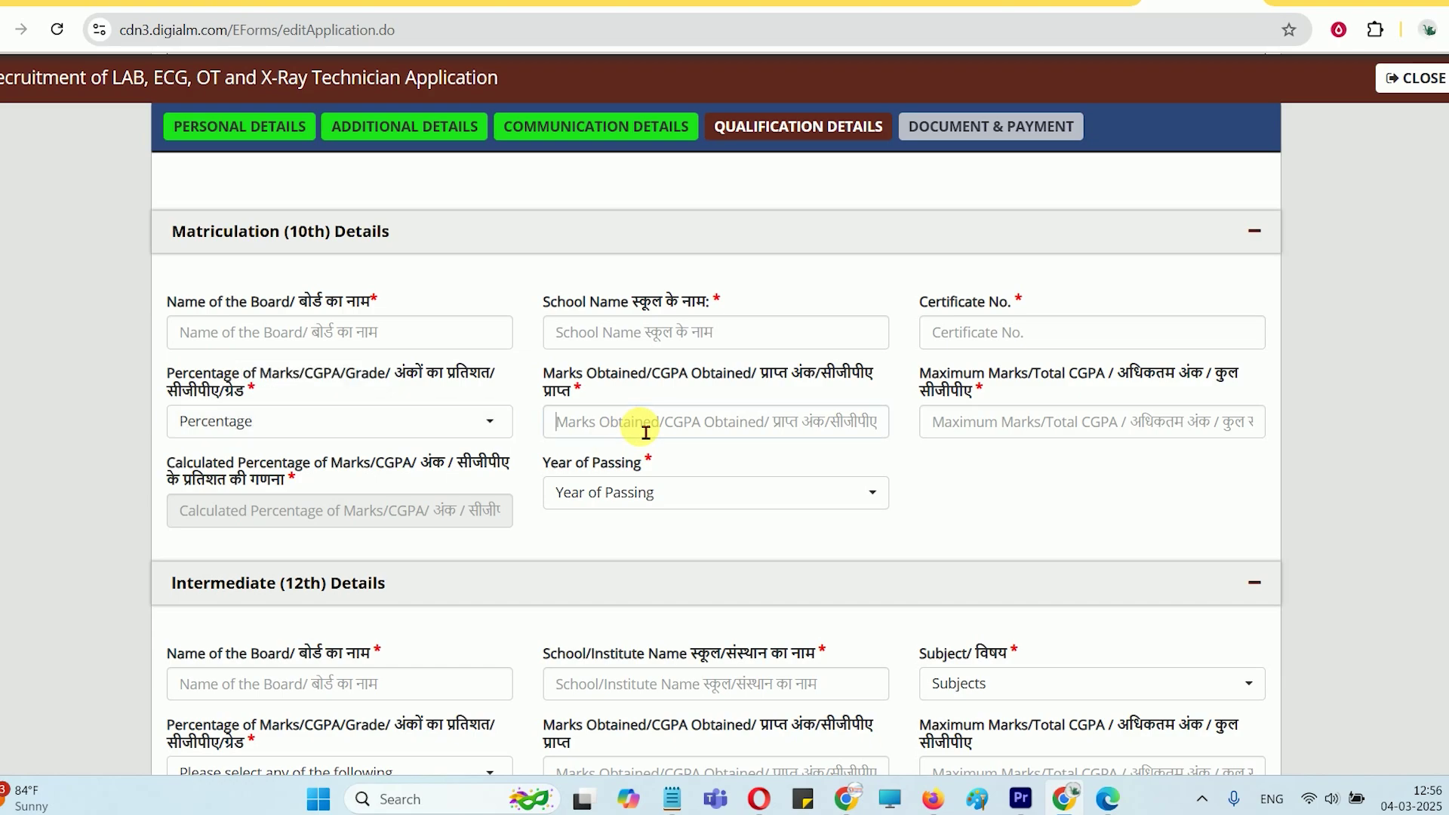
pyautogui.write('320')
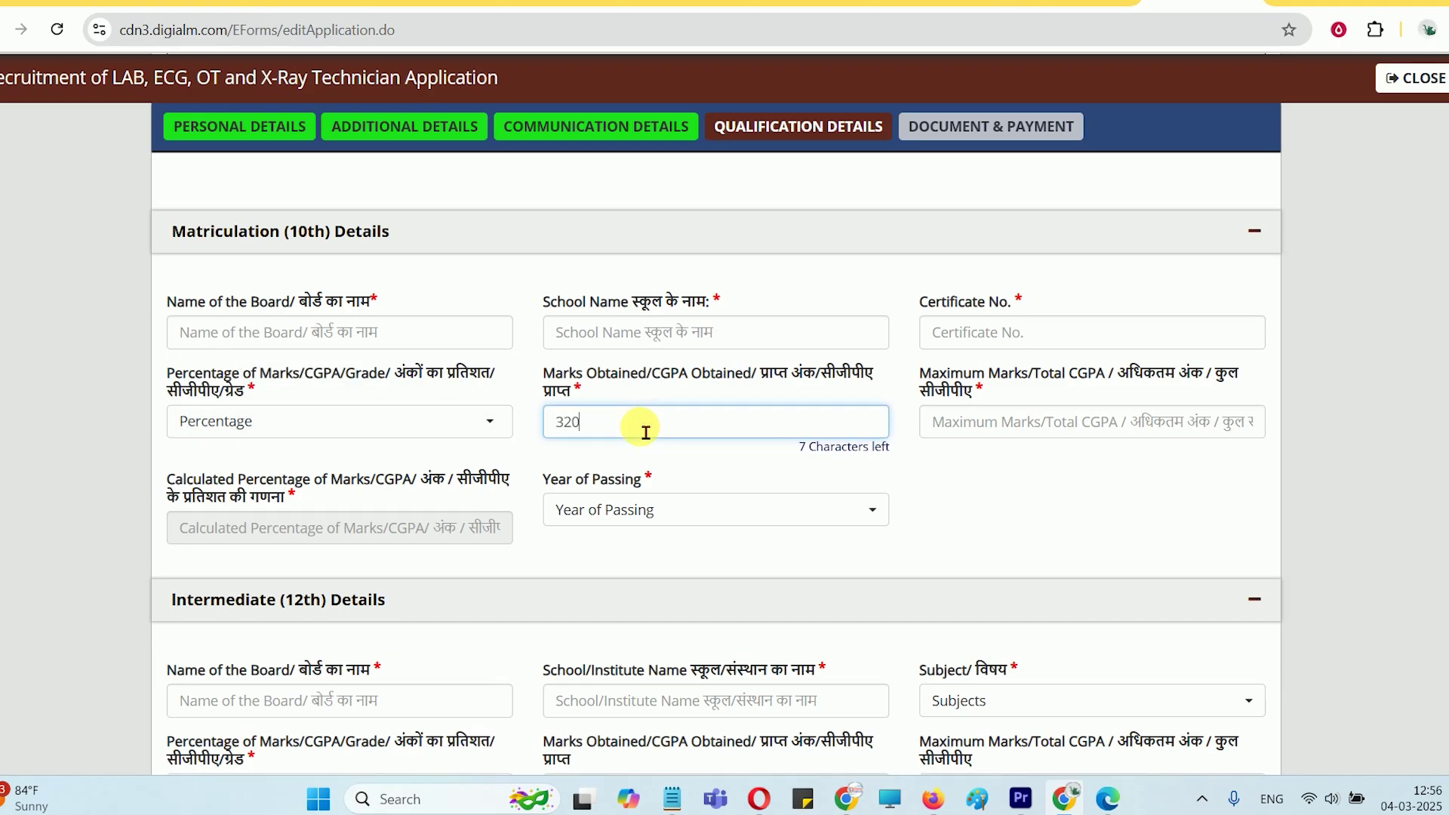
pyautogui.press('Tab')
pyautogui.write('500')
pyautogui.press('Tab')
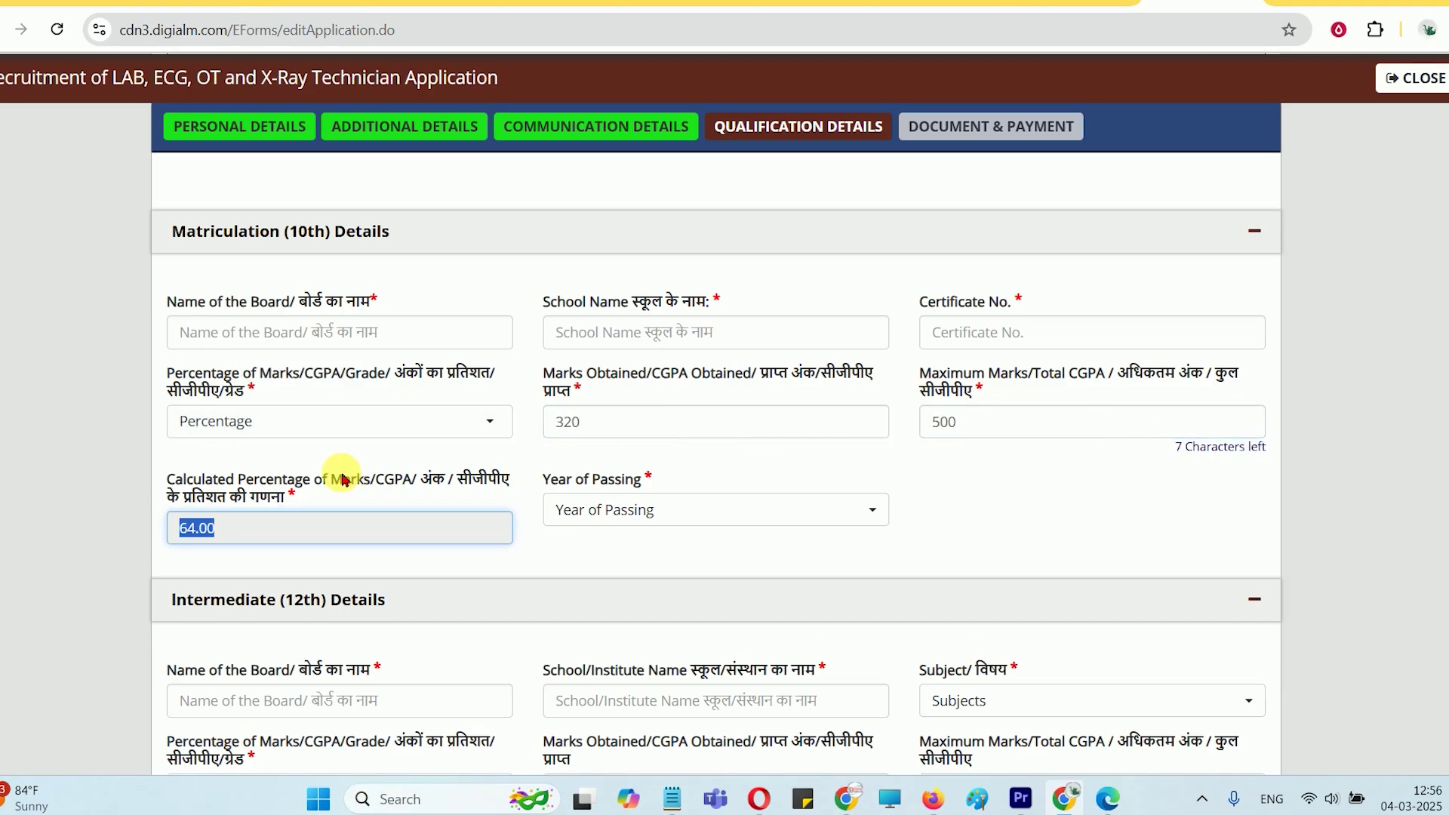
# Select 2015 as the 10th year of passing
pyautogui.scroll(-3, 589, 311)
pyautogui.click(623, 293)
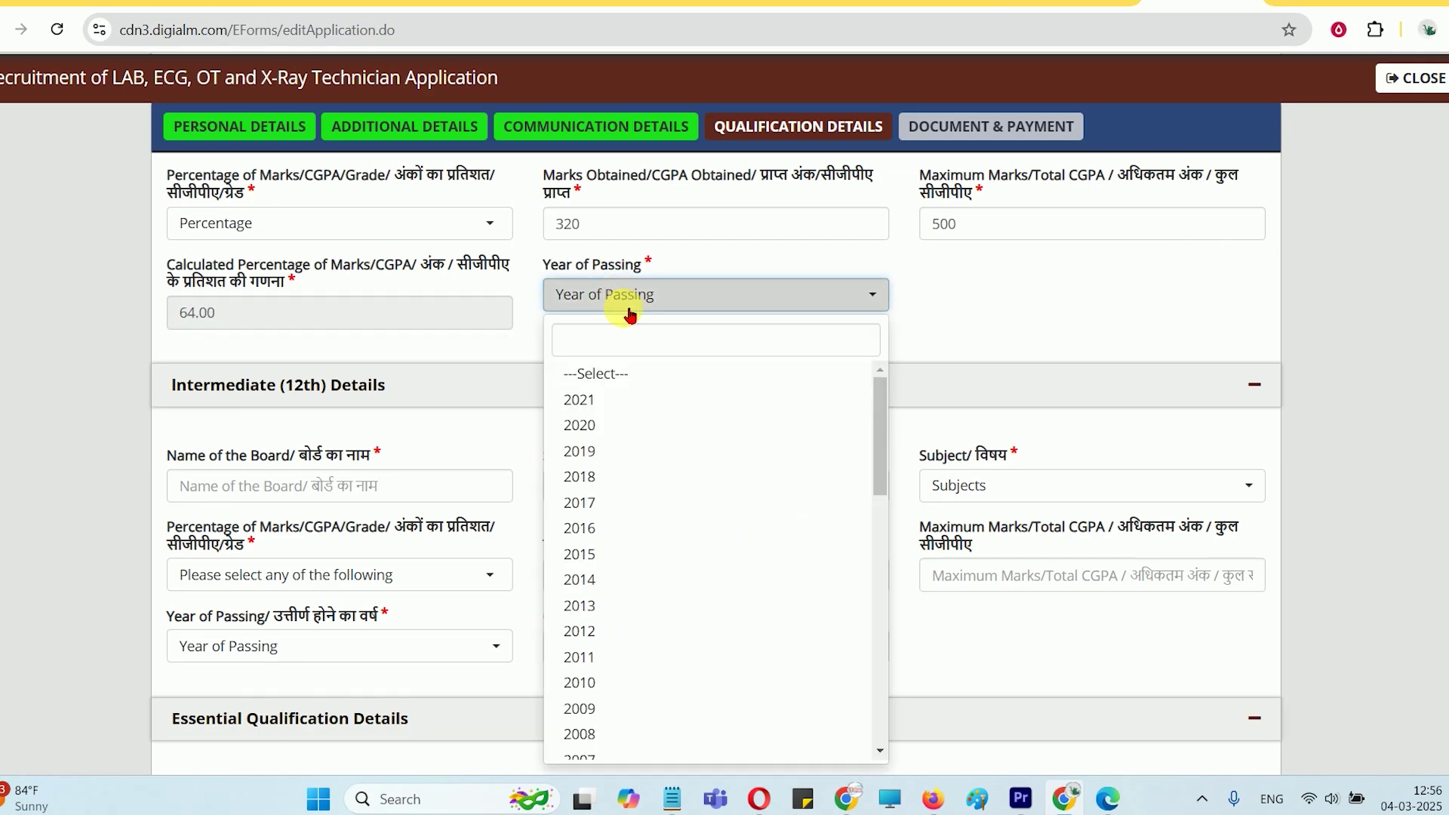
pyautogui.click(603, 554)
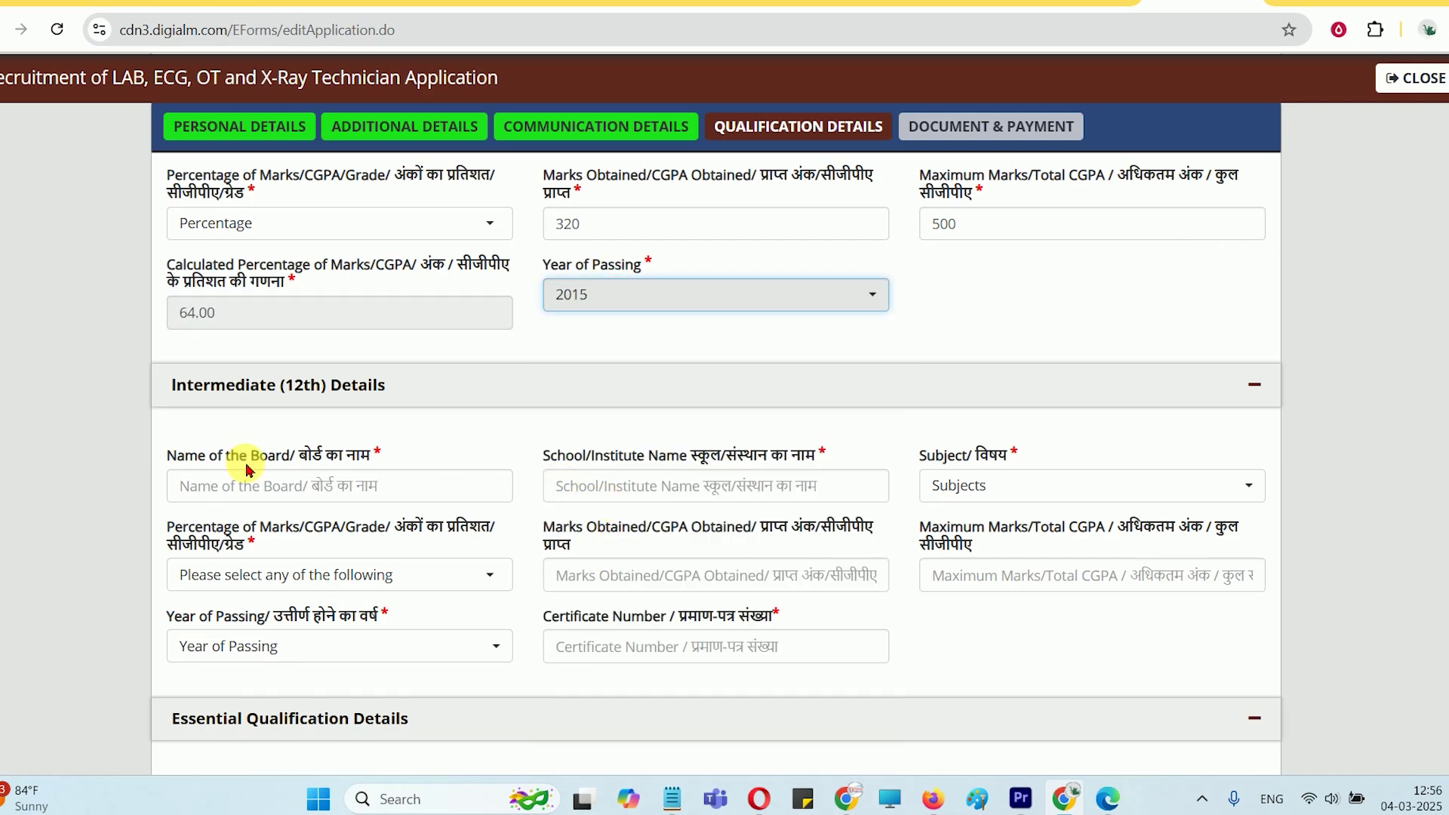
pyautogui.scroll(-1, 233, 365)
pyautogui.click(313, 403)
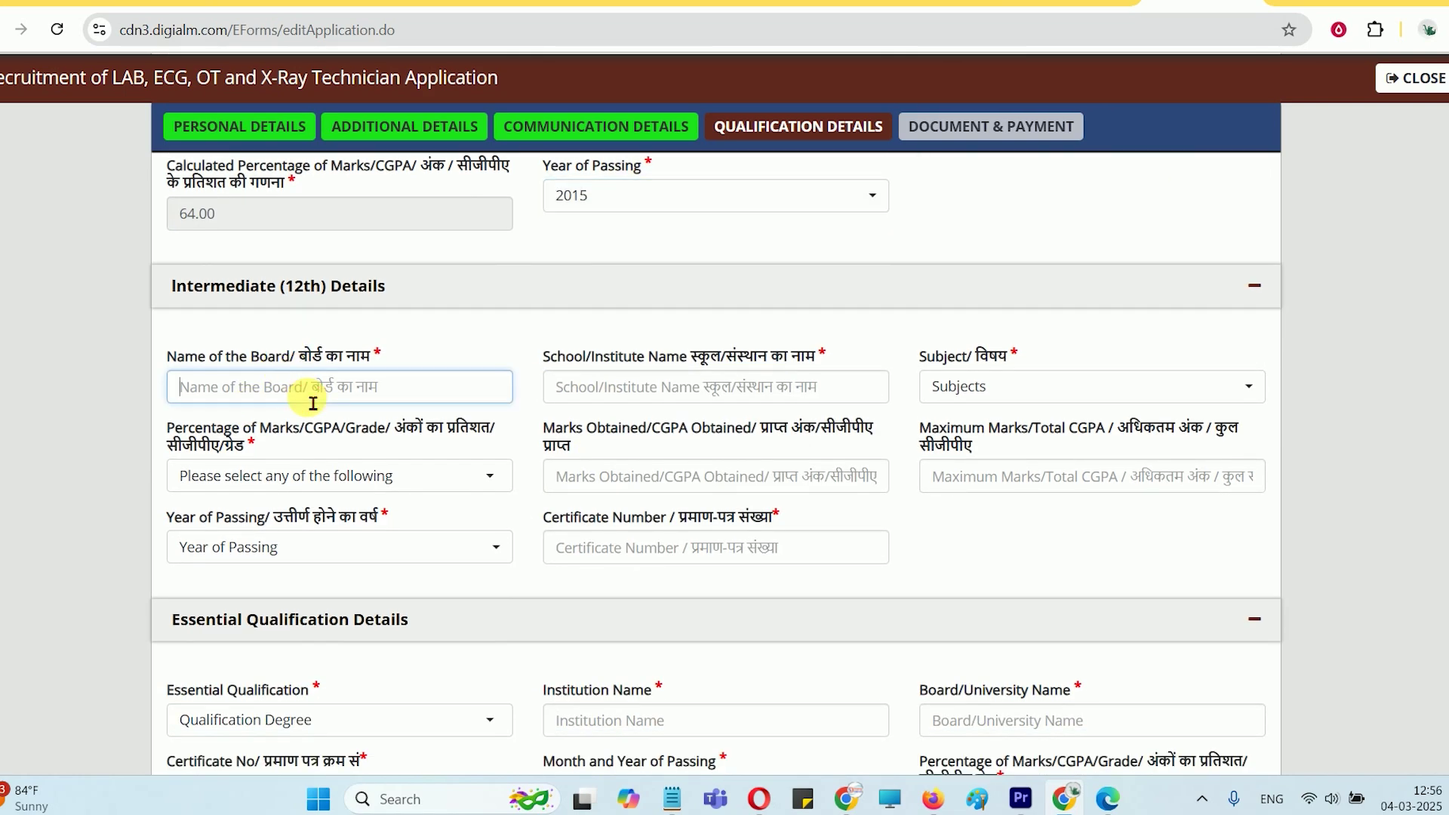
# Set the 12th subject to PCB with English and its marks type to Percentage
pyautogui.click(618, 387)
pyautogui.click(1012, 390)
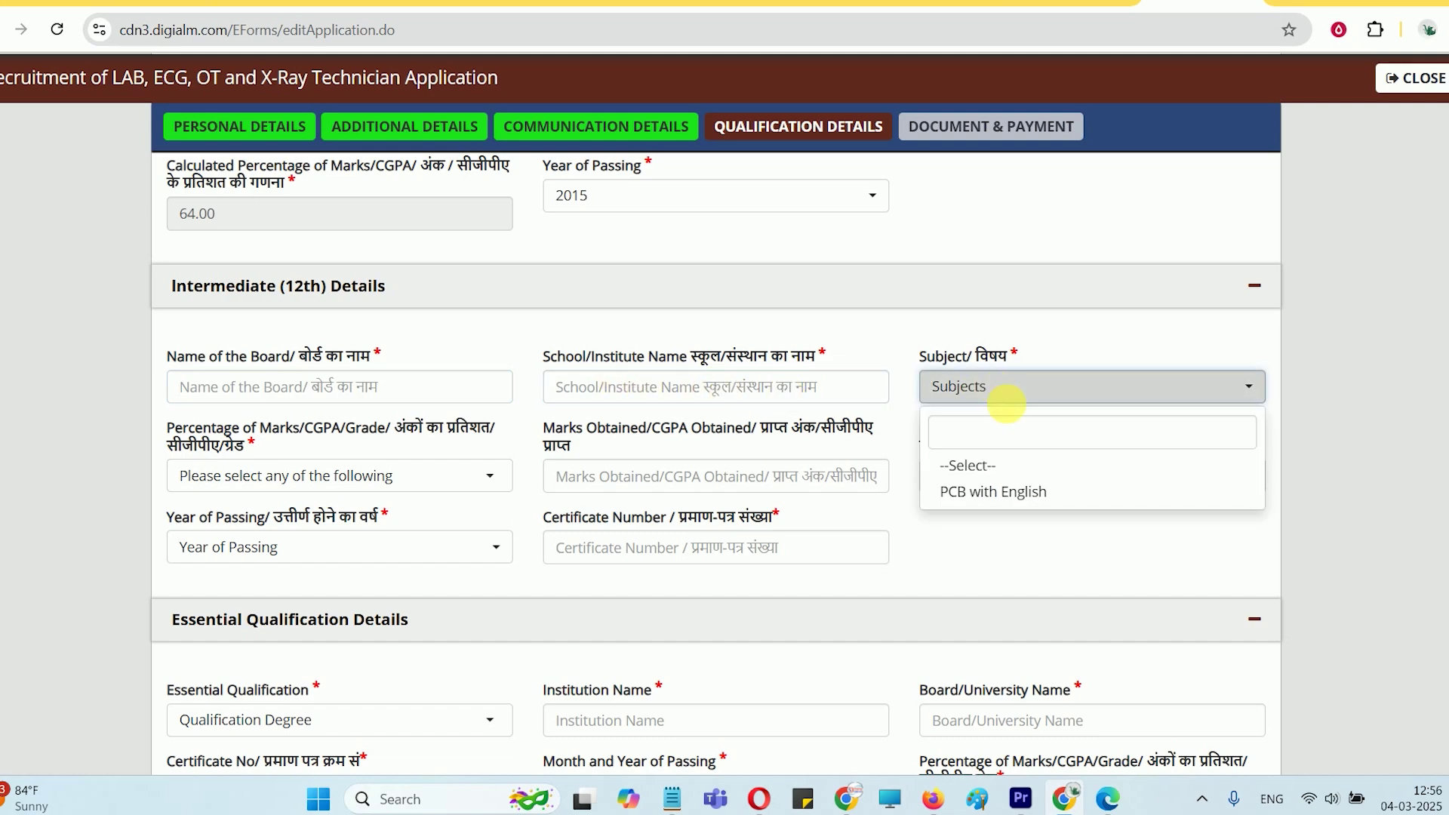
pyautogui.click(1009, 491)
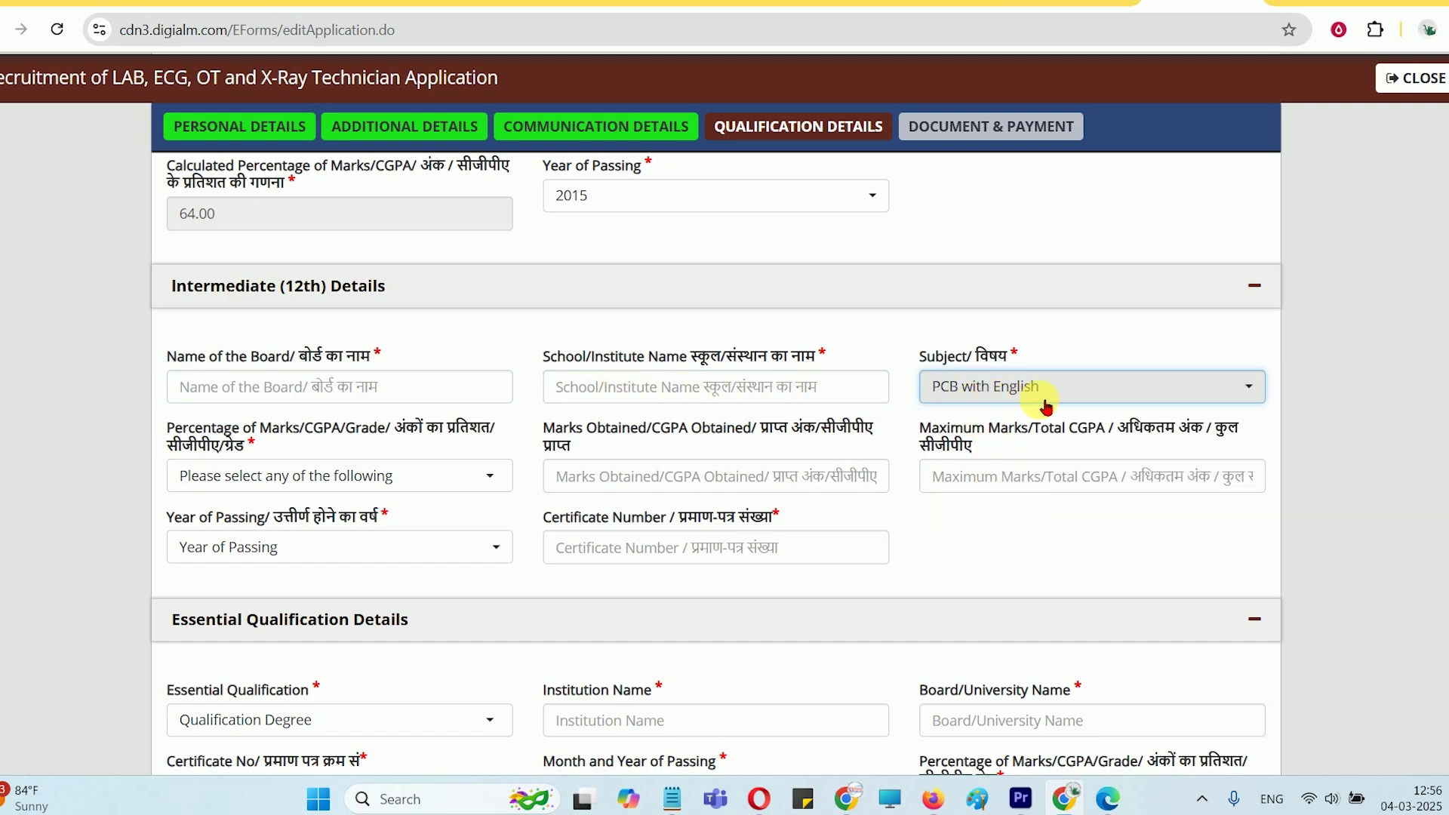
pyautogui.scroll(-1, 992, 419)
pyautogui.click(333, 377)
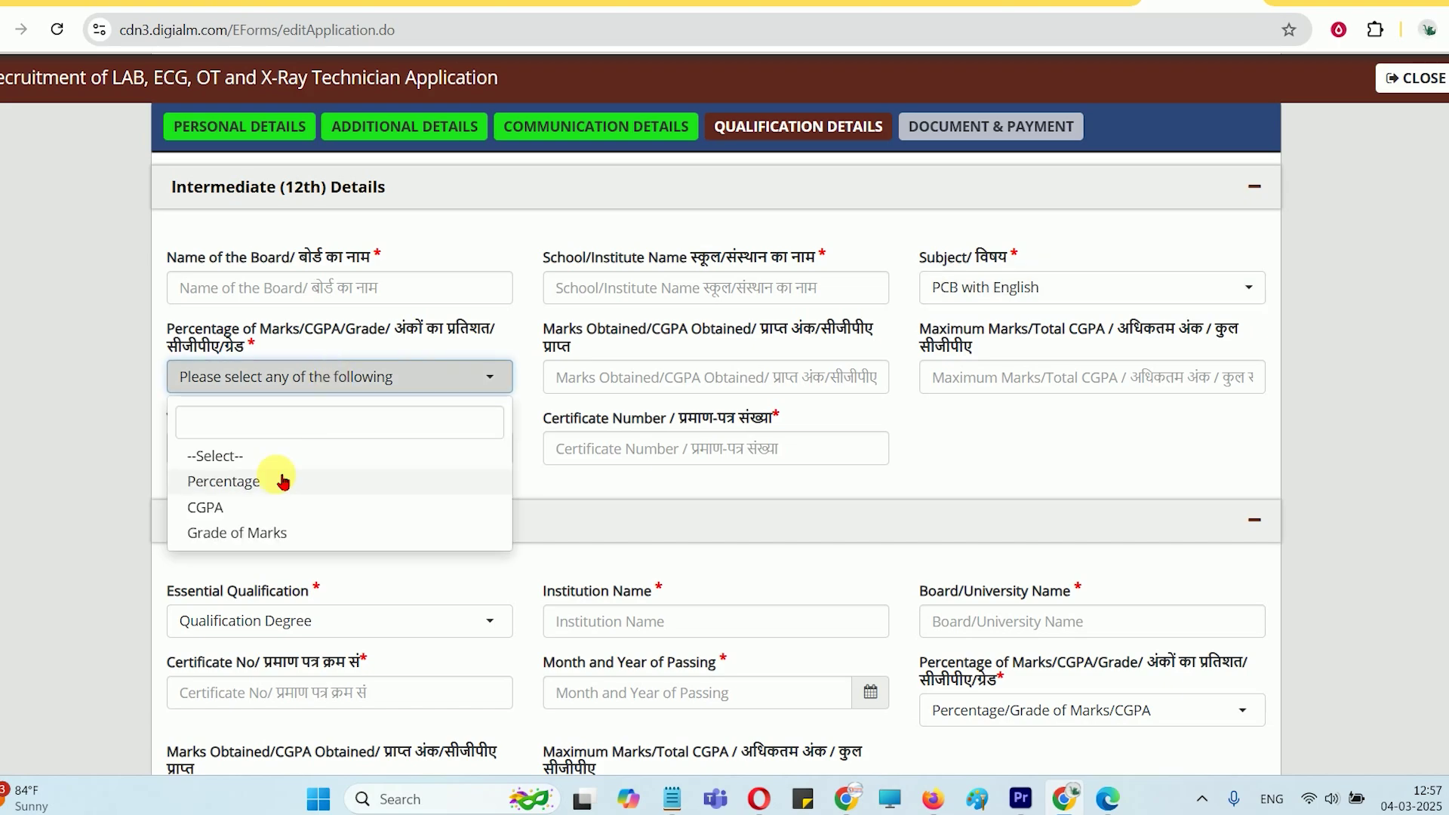
pyautogui.click(256, 495)
# Choose 2017 as the 12th year of passing after checking the marks fields
pyautogui.click(627, 393)
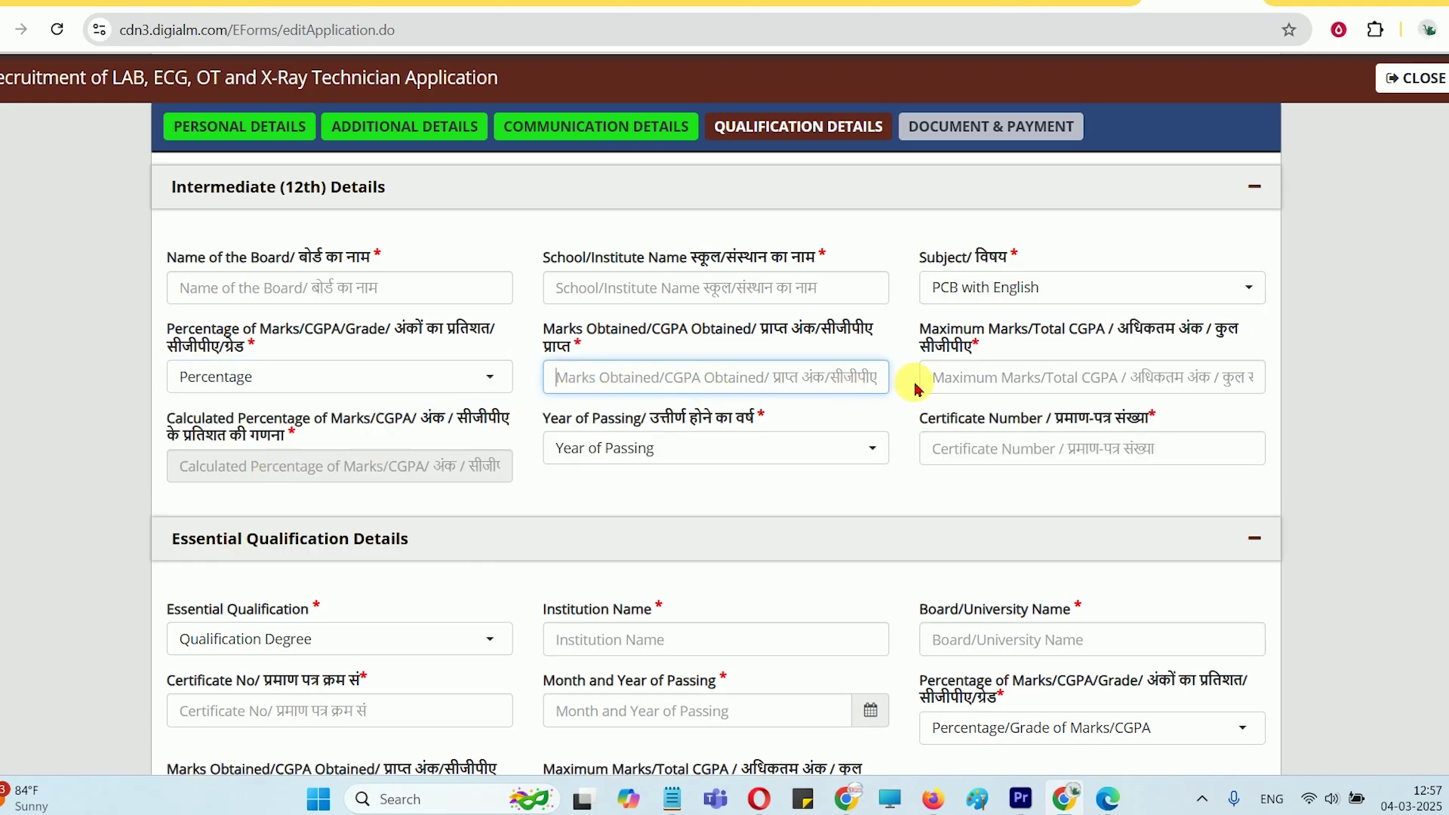
pyautogui.click(966, 387)
pyautogui.scroll(-1, 645, 361)
pyautogui.click(646, 361)
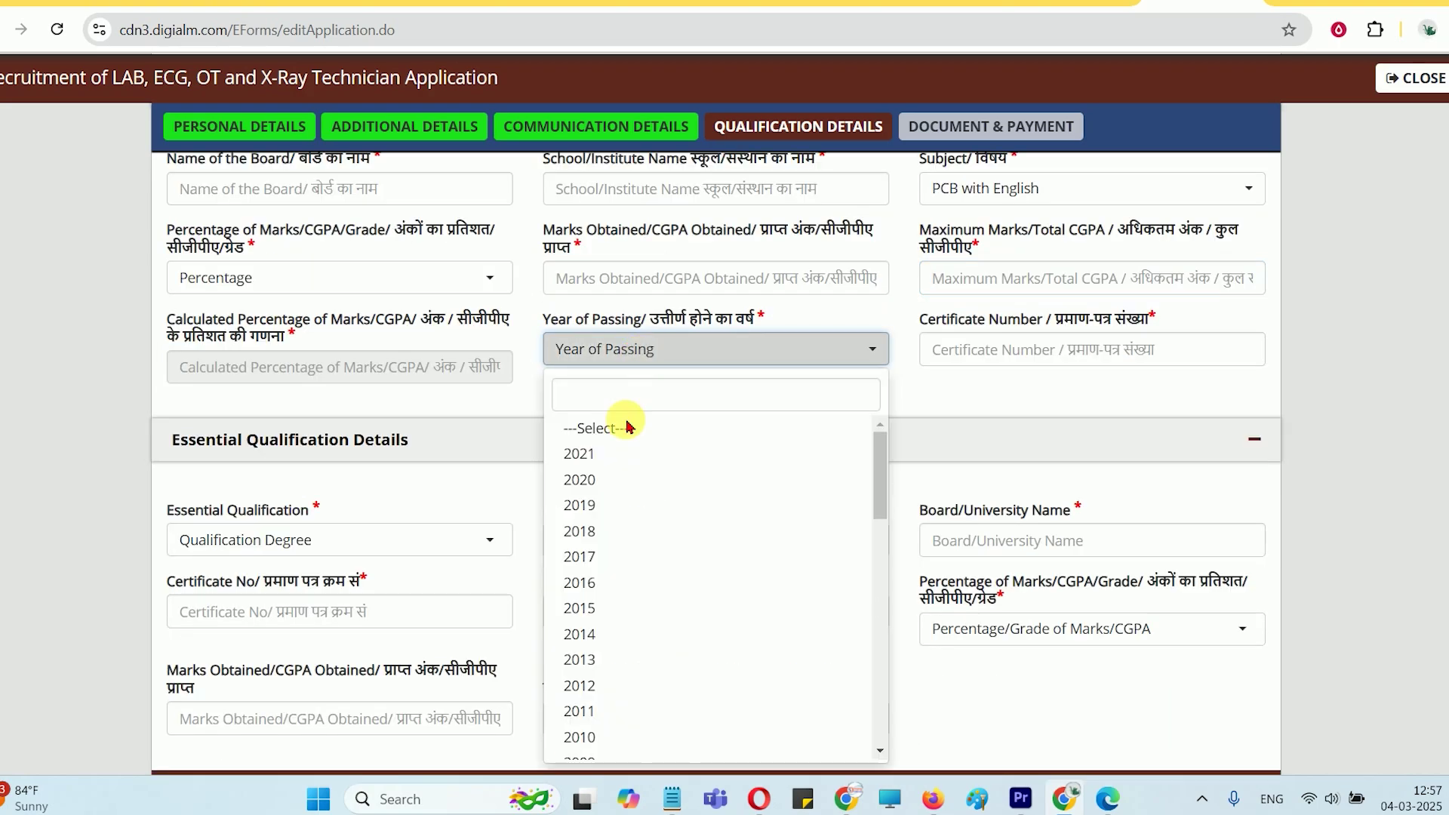
pyautogui.press('Return')
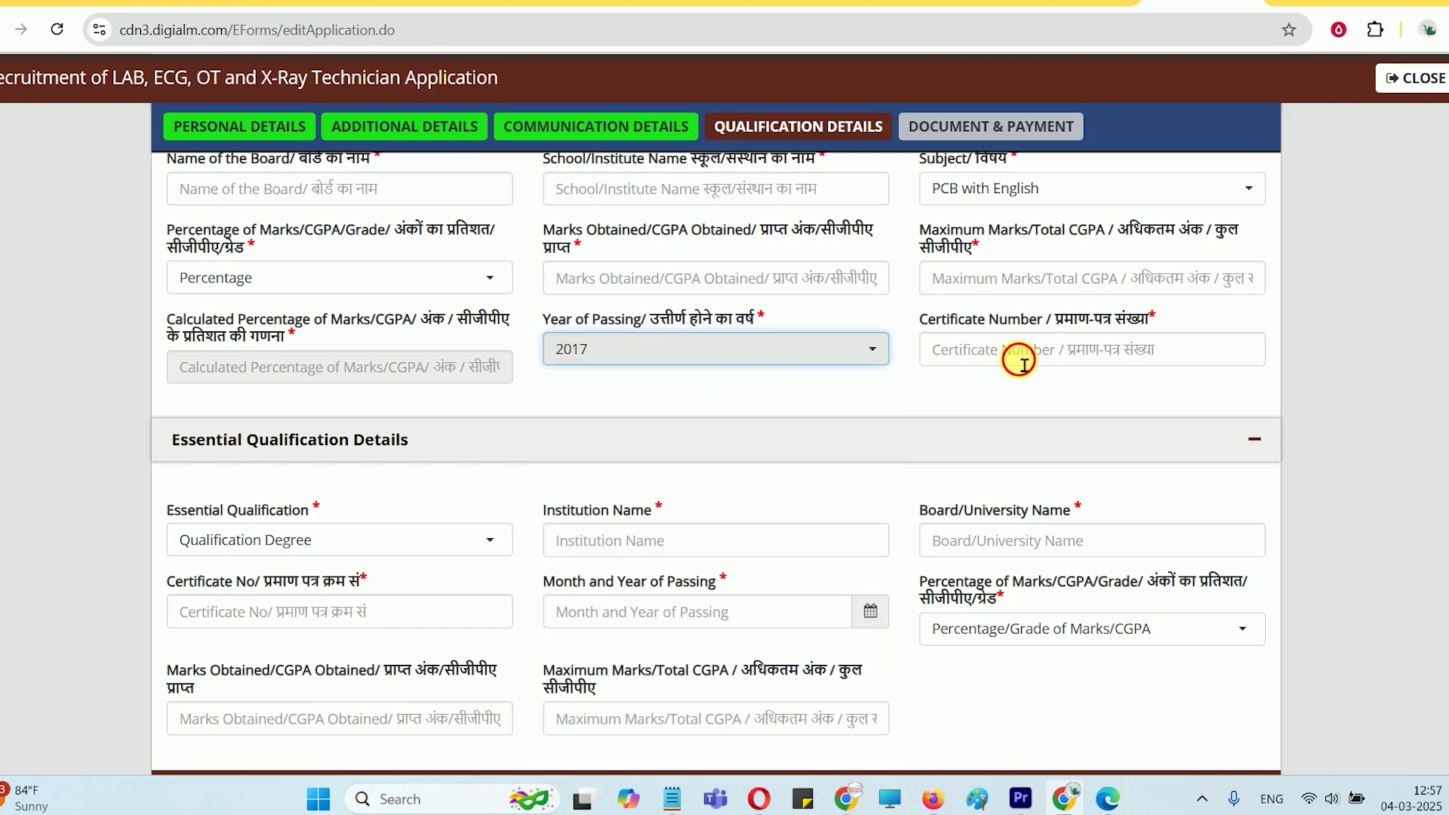
pyautogui.click(1024, 366)
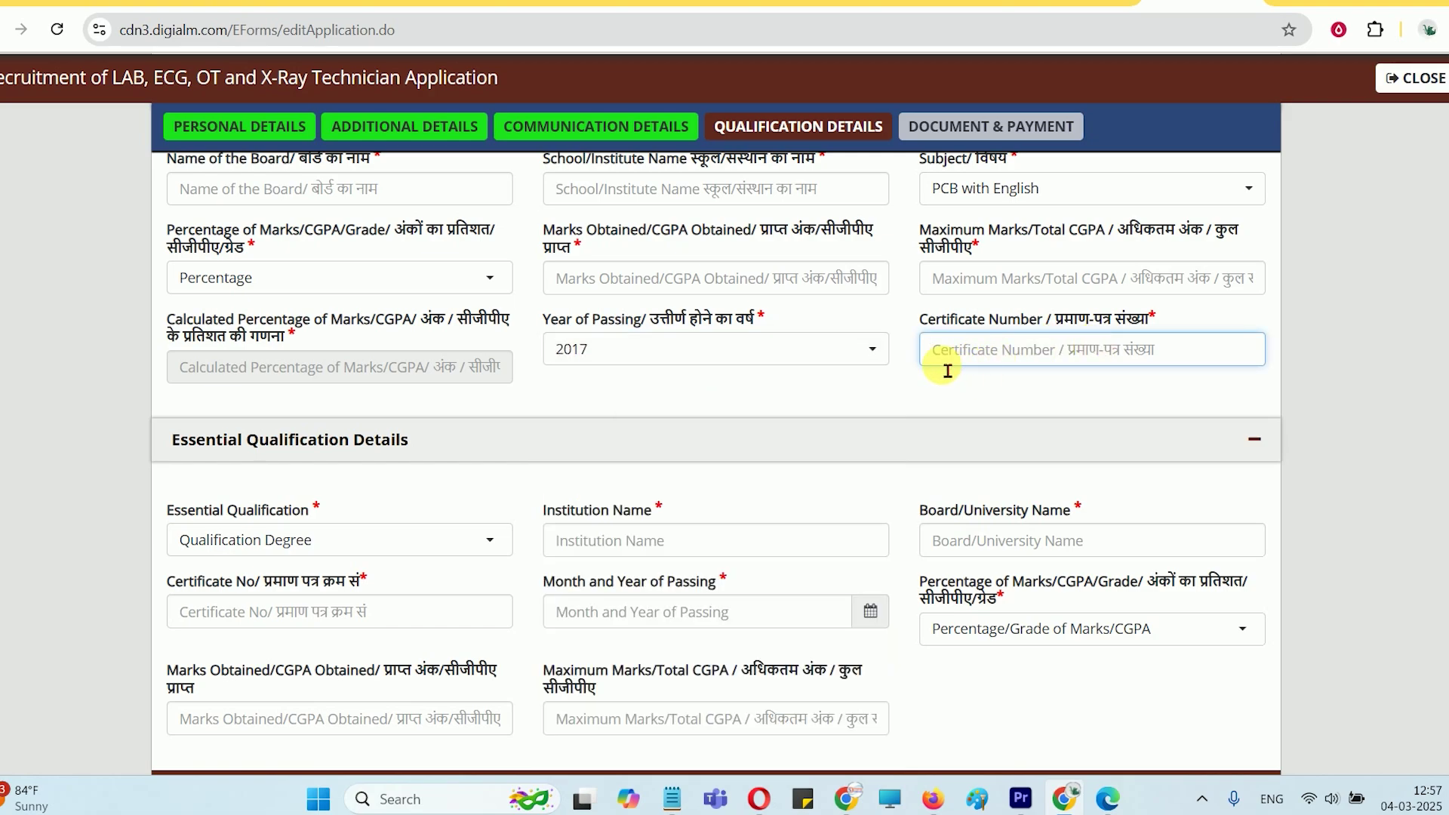
pyautogui.scroll(-2, 944, 366)
pyautogui.click(362, 426)
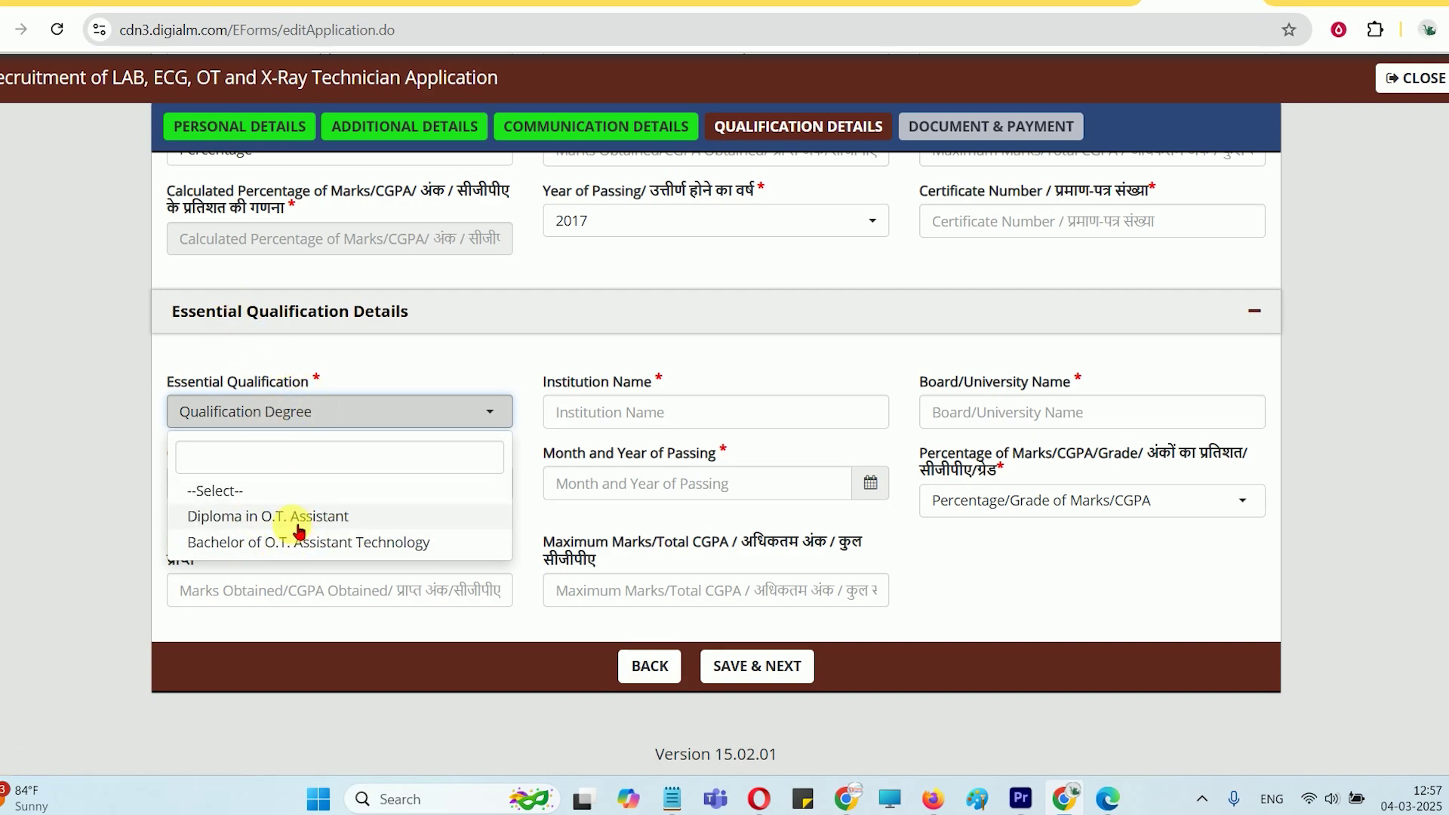
# Set the essential qualification to Diploma in O.T. Assistant and review its institution and board fields
pyautogui.click(297, 521)
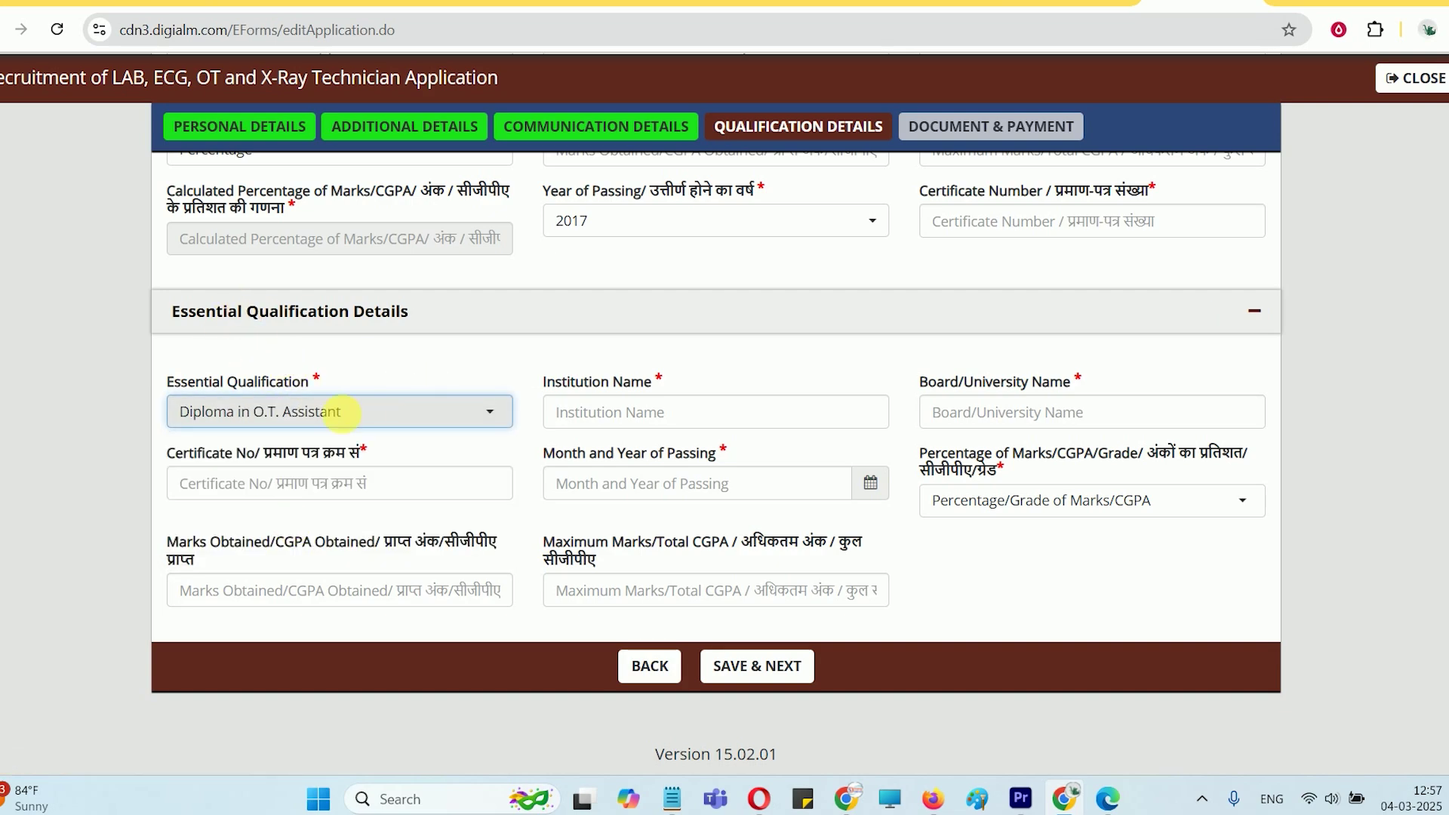
pyautogui.click(638, 432)
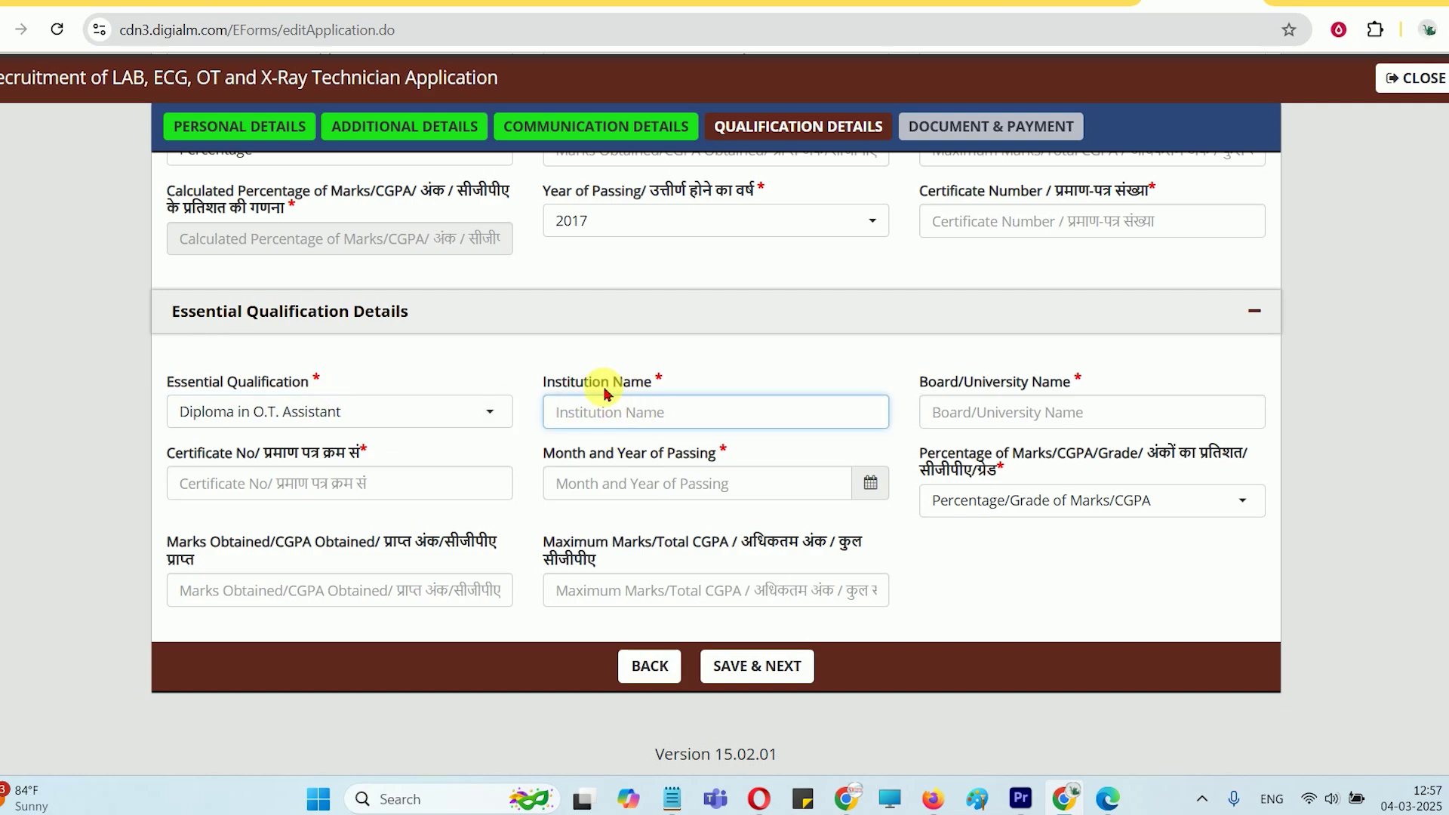
pyautogui.moveTo(585, 381); pyautogui.dragTo(799, 379)
pyautogui.moveTo(959, 382); pyautogui.dragTo(1066, 382)
pyautogui.click(1029, 414)
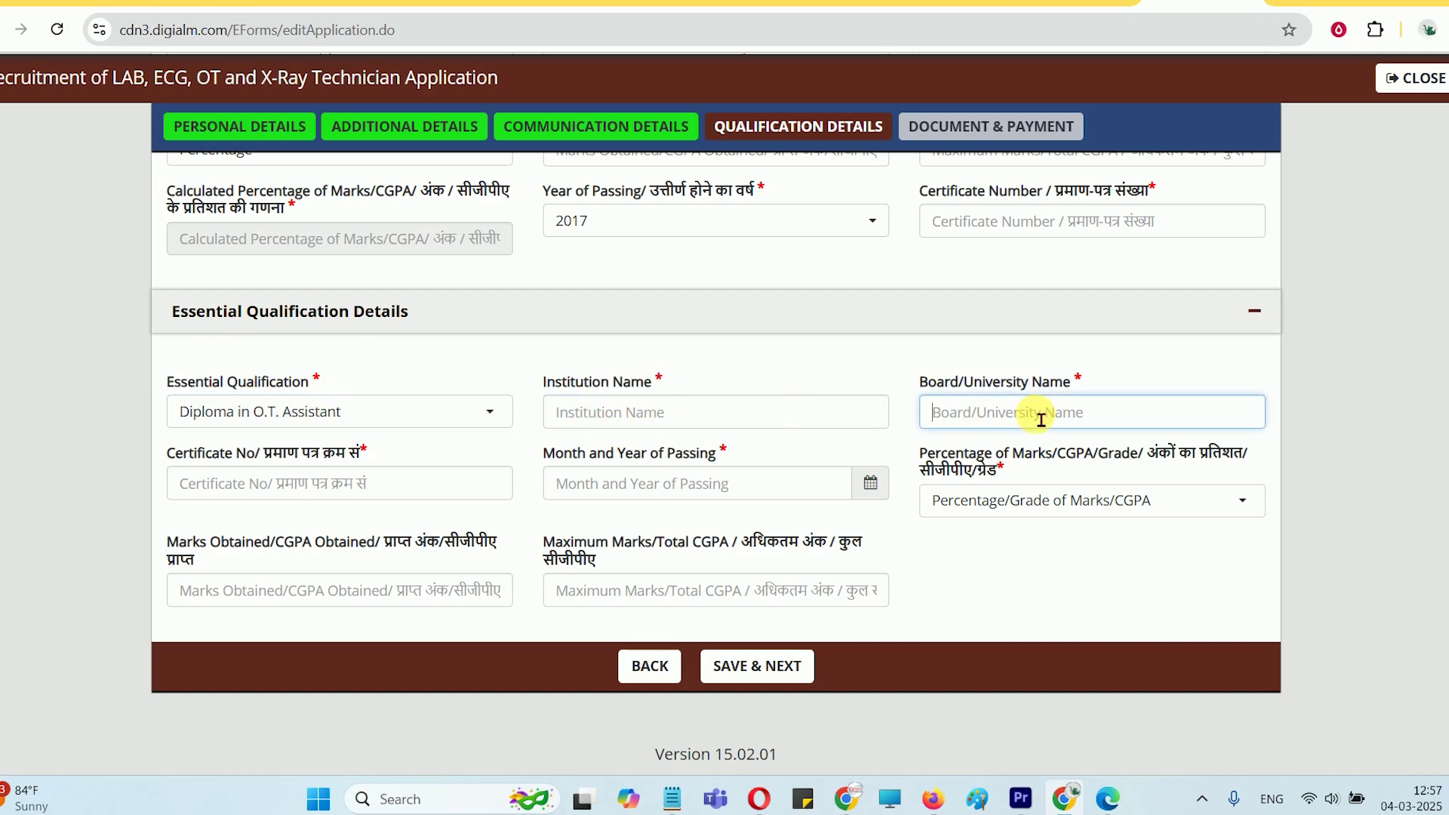
pyautogui.click(306, 485)
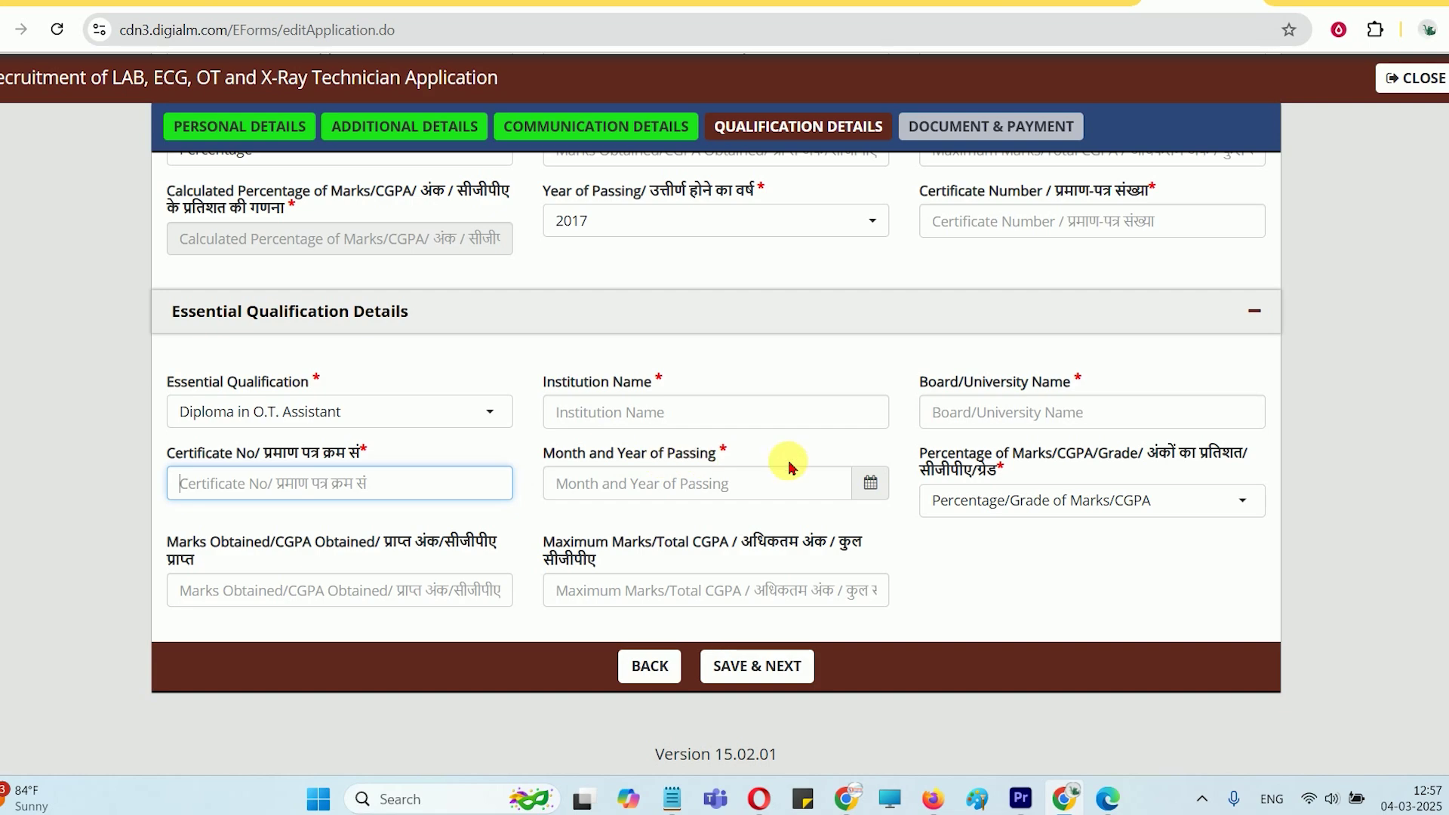
pyautogui.moveTo(964, 452); pyautogui.dragTo(1158, 454)
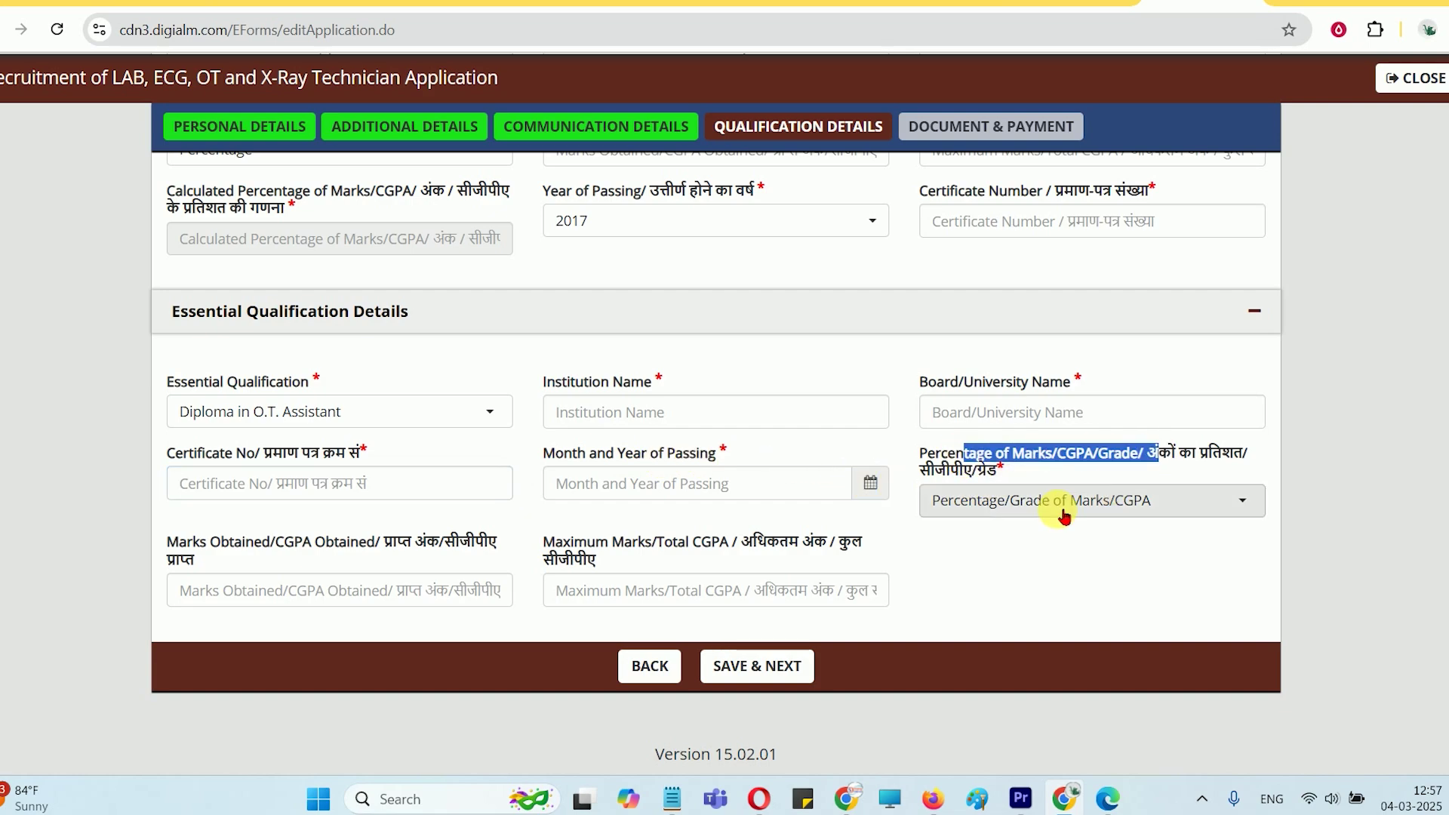
# Set the diploma marks type to Percentage, briefly trying CGPA before switching back
pyautogui.click(1030, 502)
pyautogui.click(1000, 609)
pyautogui.click(294, 597)
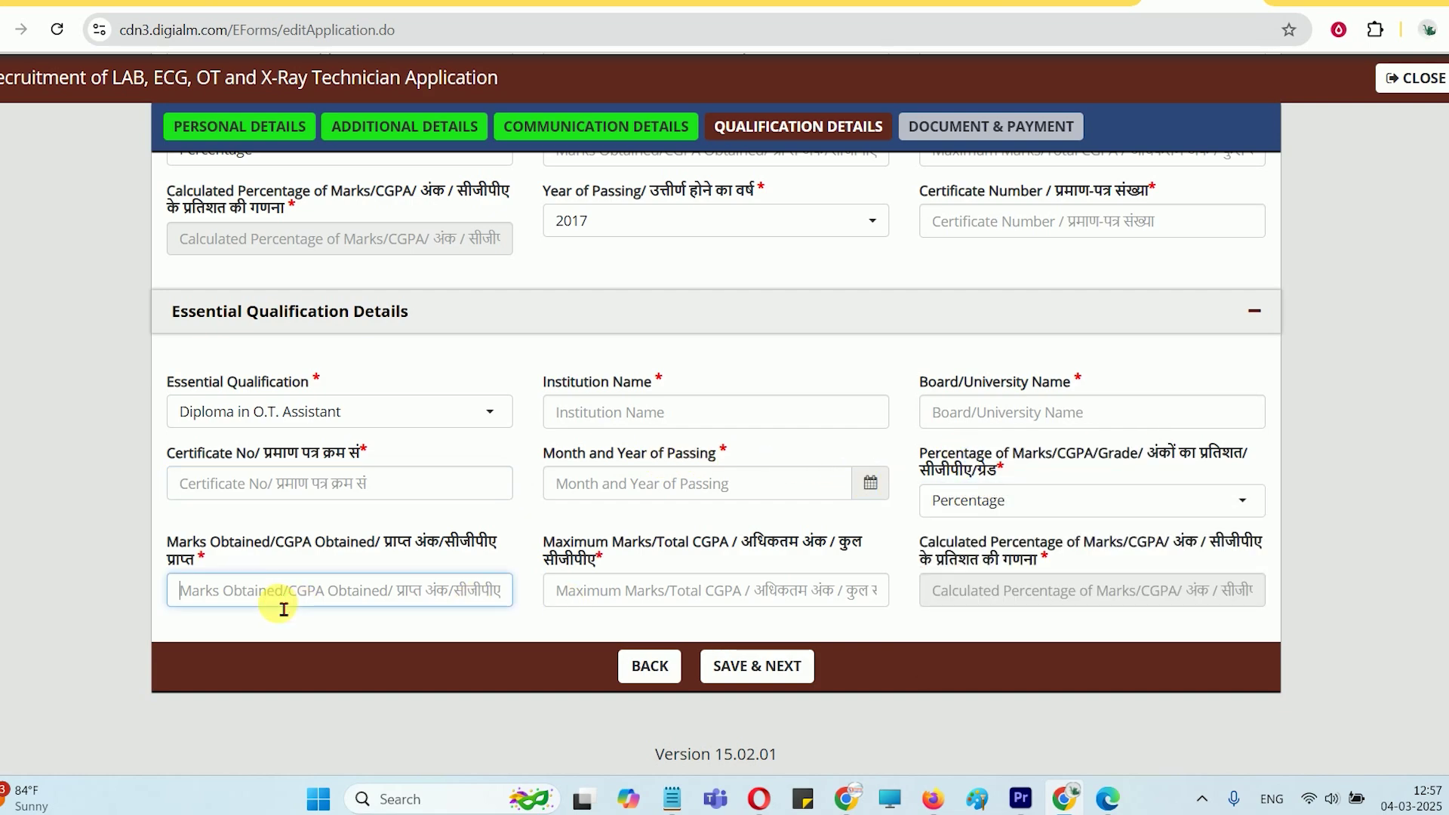
pyautogui.click(649, 596)
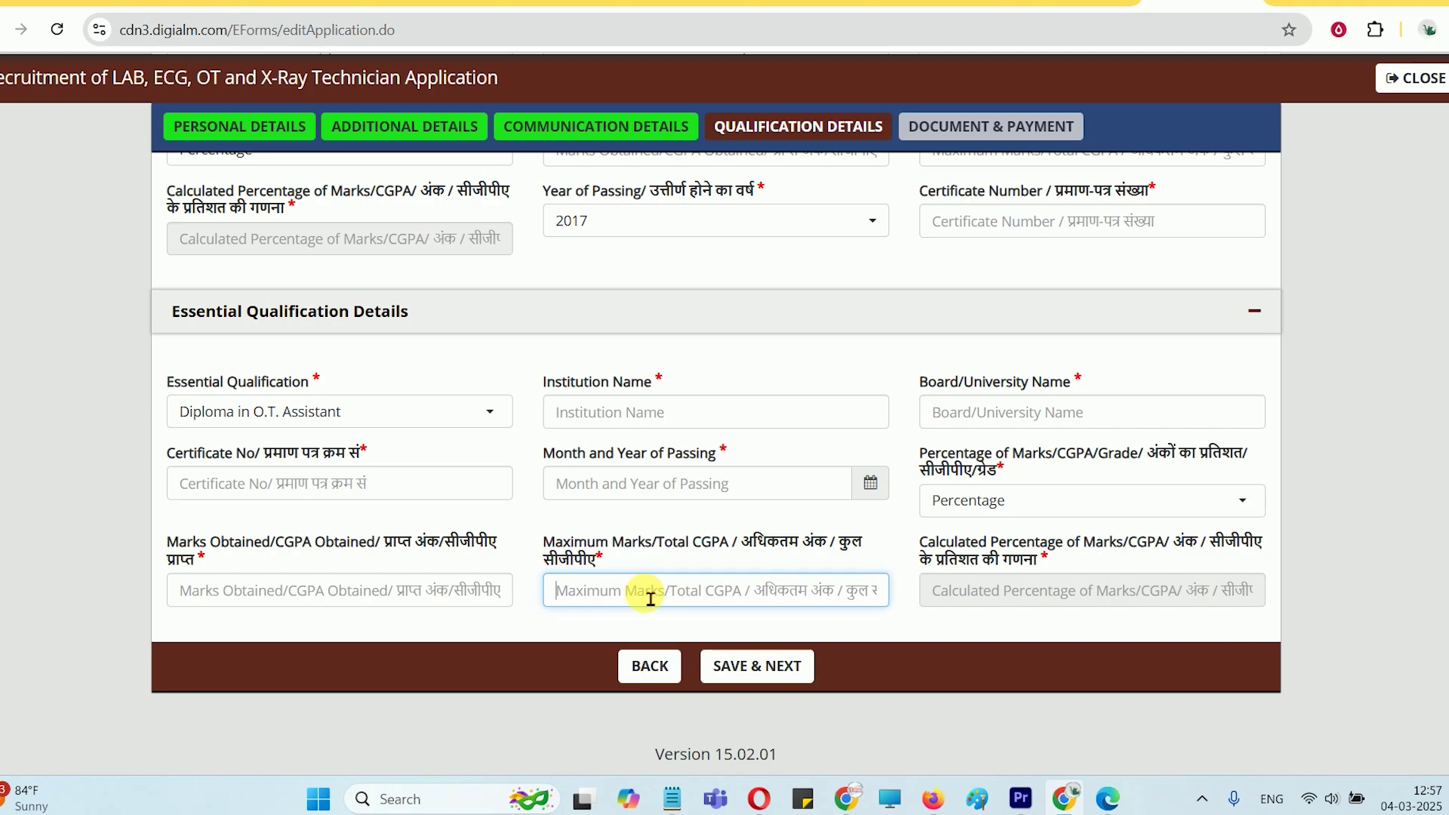
pyautogui.click(1012, 502)
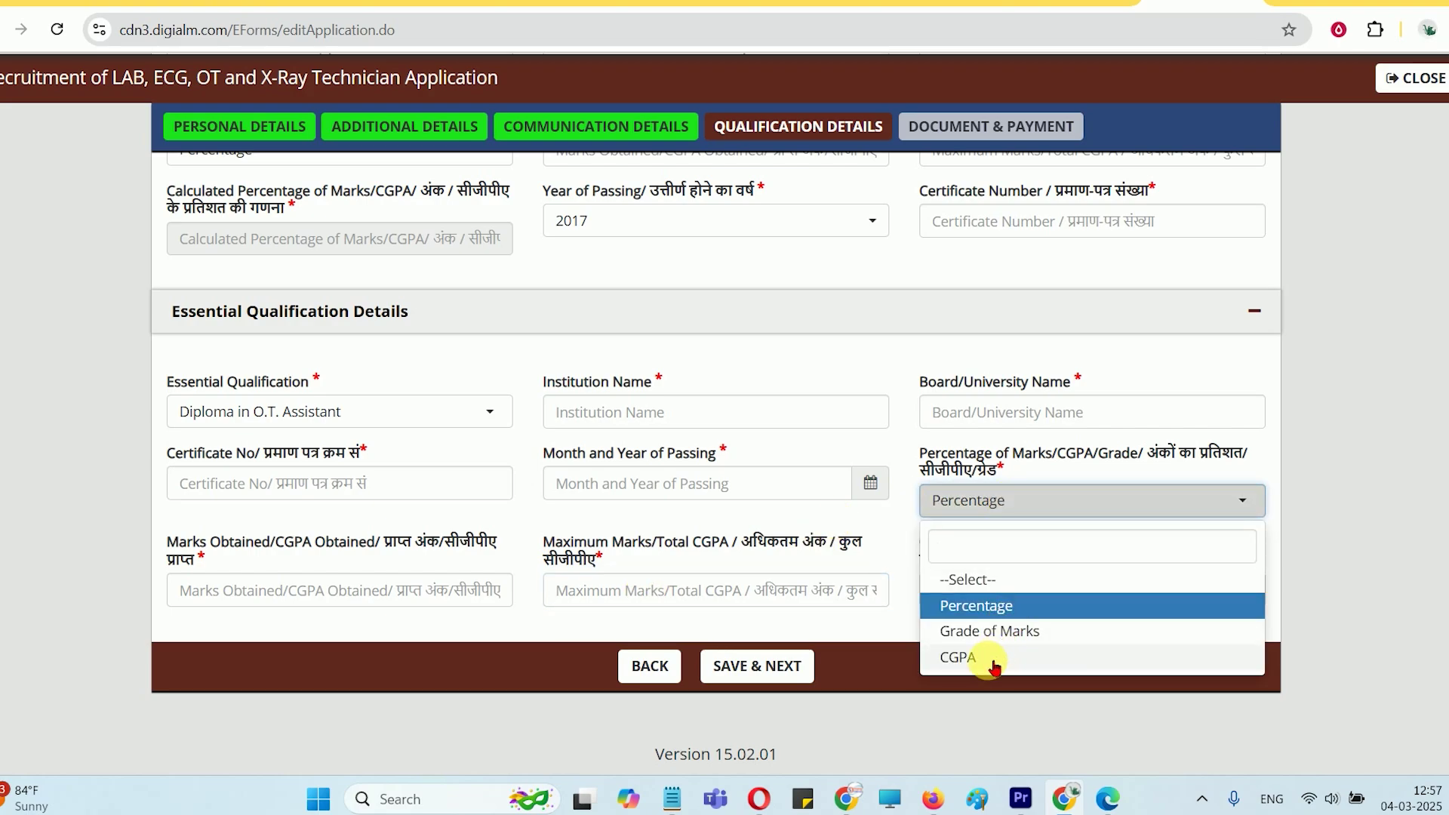
pyautogui.press('Return')
pyautogui.scroll(-1, 637, 588)
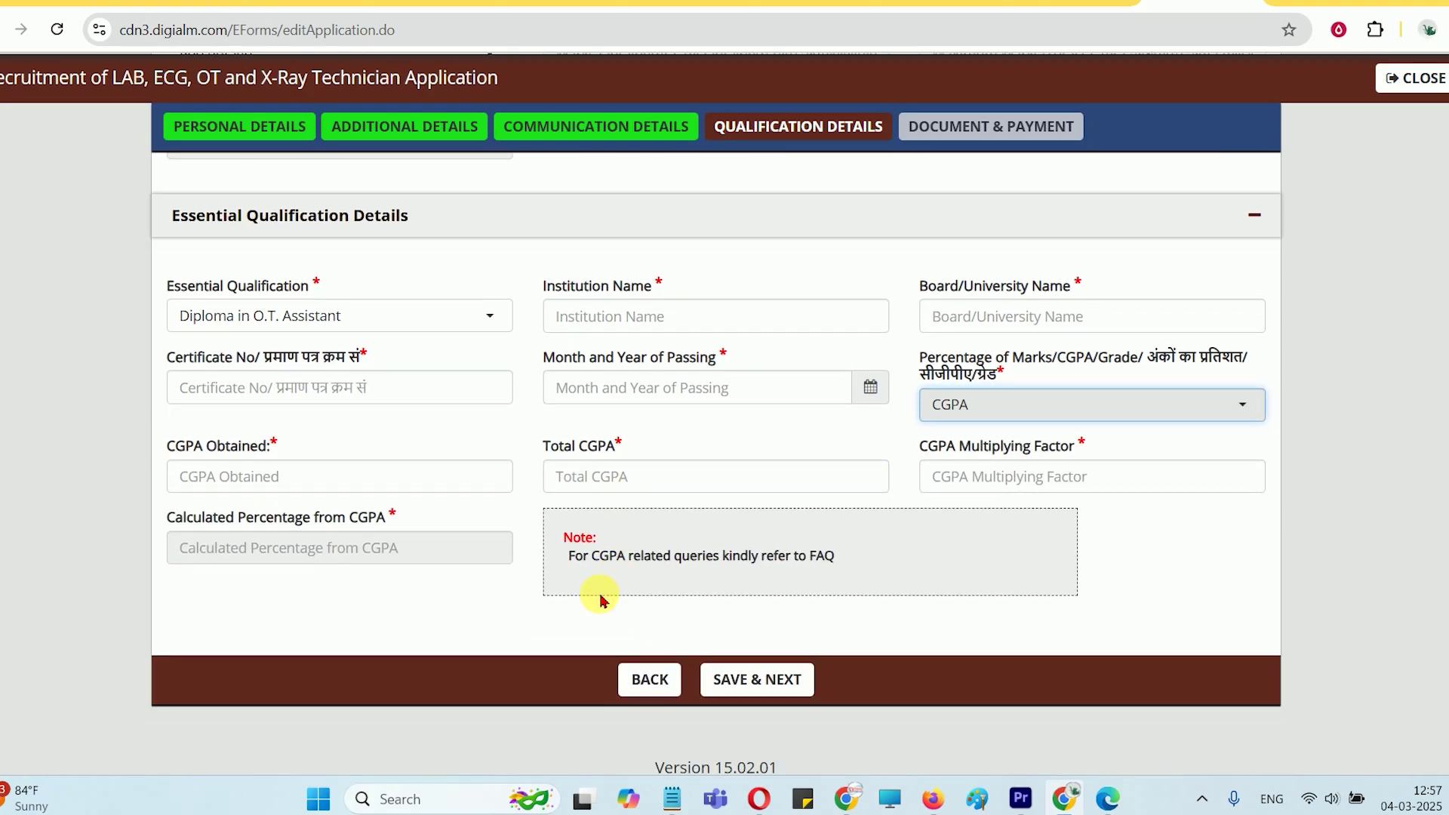
pyautogui.click(945, 402)
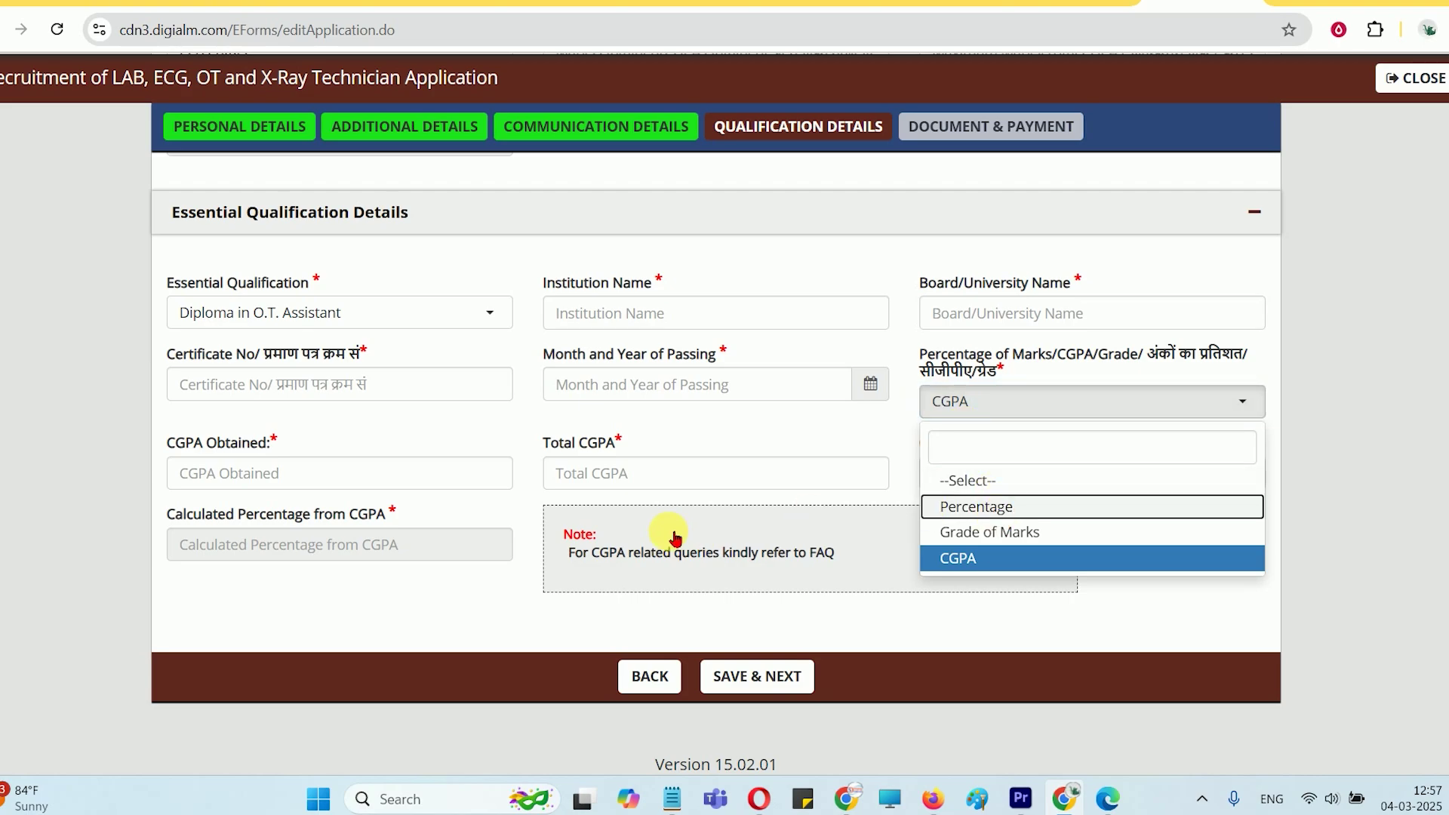
pyautogui.press('Return')
# Save the qualification details and continue to Document & Payment
pyautogui.scroll(6, 675, 537)
pyautogui.scroll(5, 676, 540)
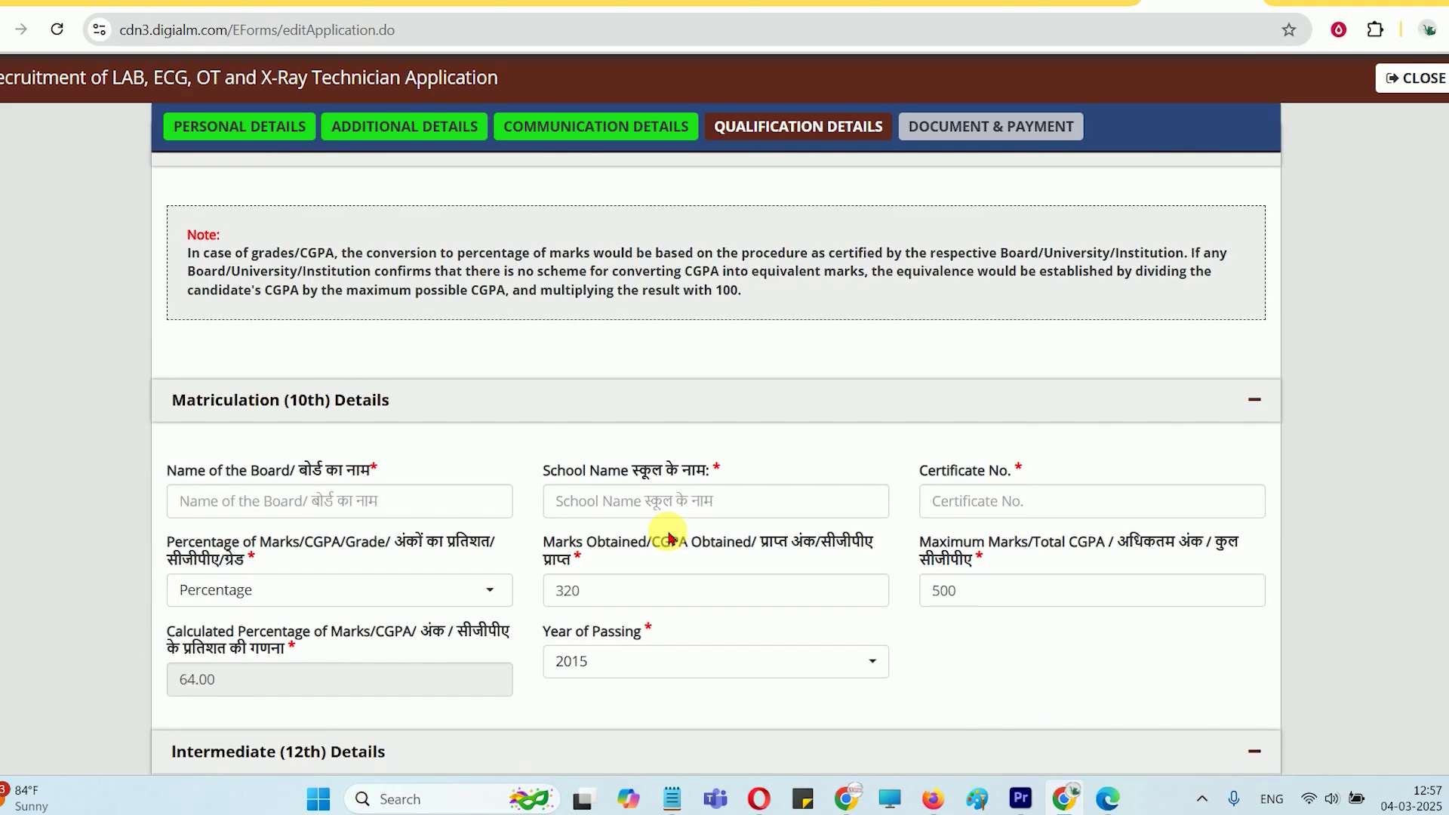
pyautogui.scroll(3, 724, 520)
pyautogui.scroll(-8, 732, 528)
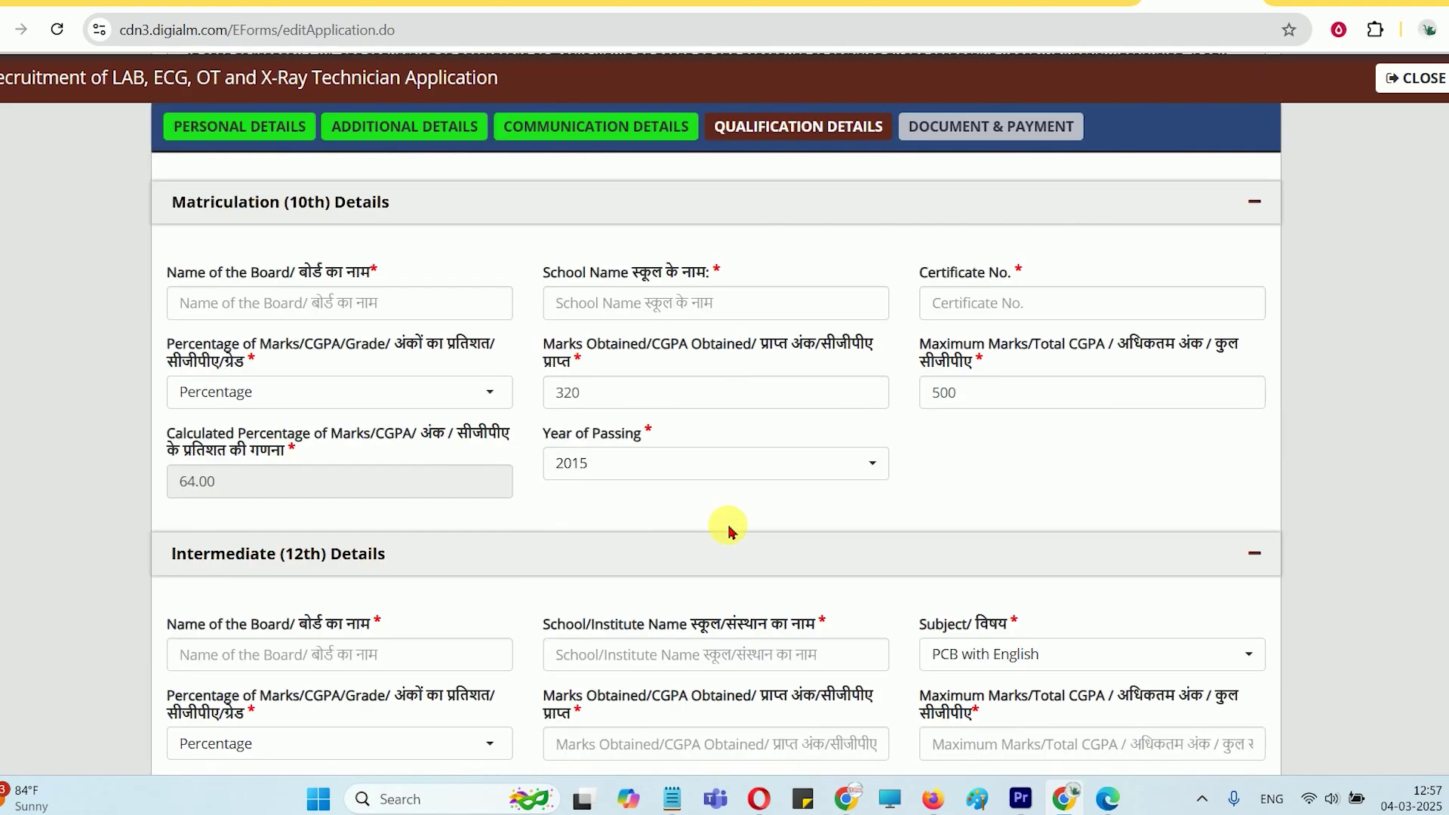
pyautogui.scroll(-1, 740, 564)
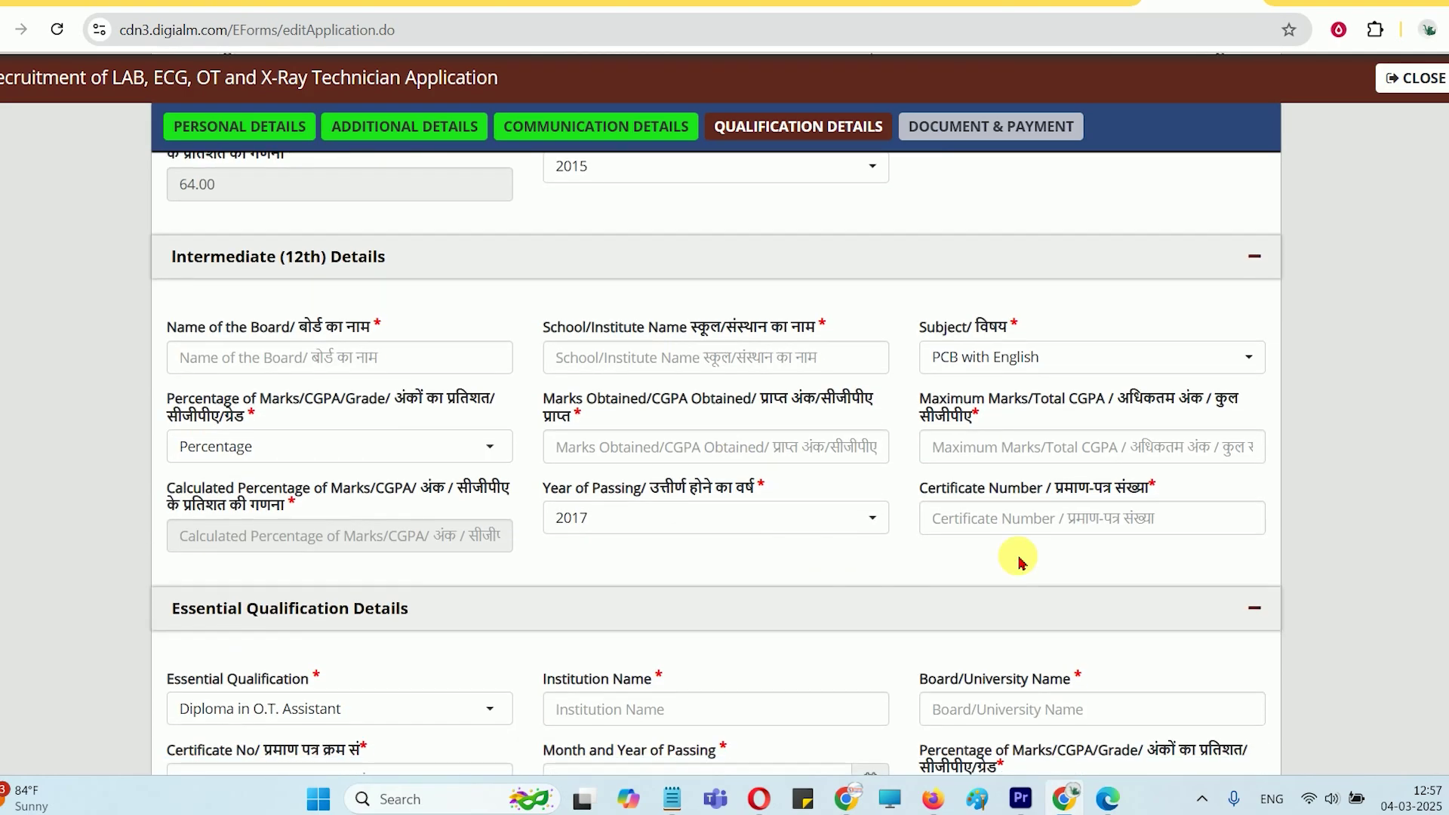
pyautogui.scroll(-3, 868, 498)
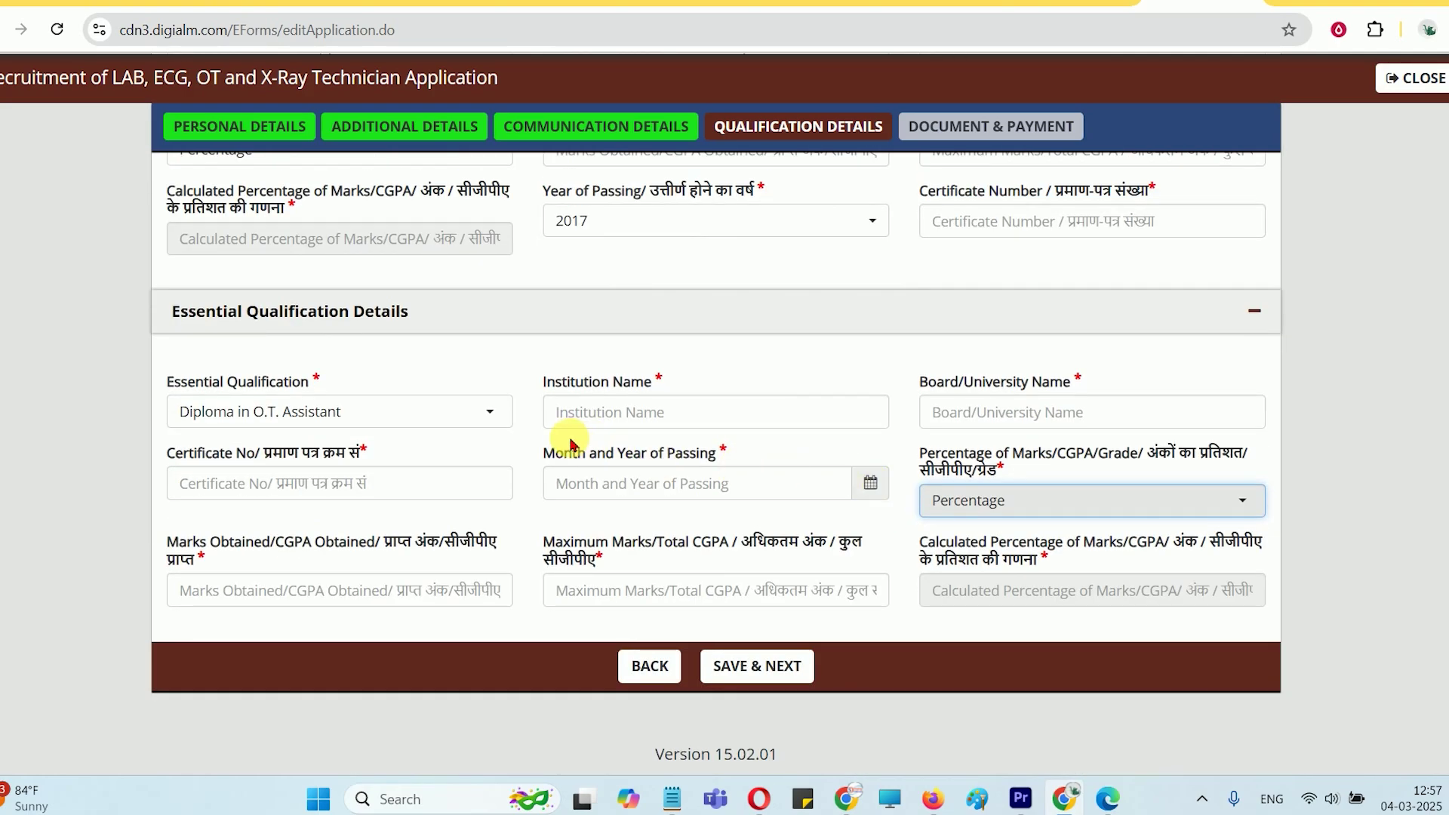
pyautogui.click(743, 666)
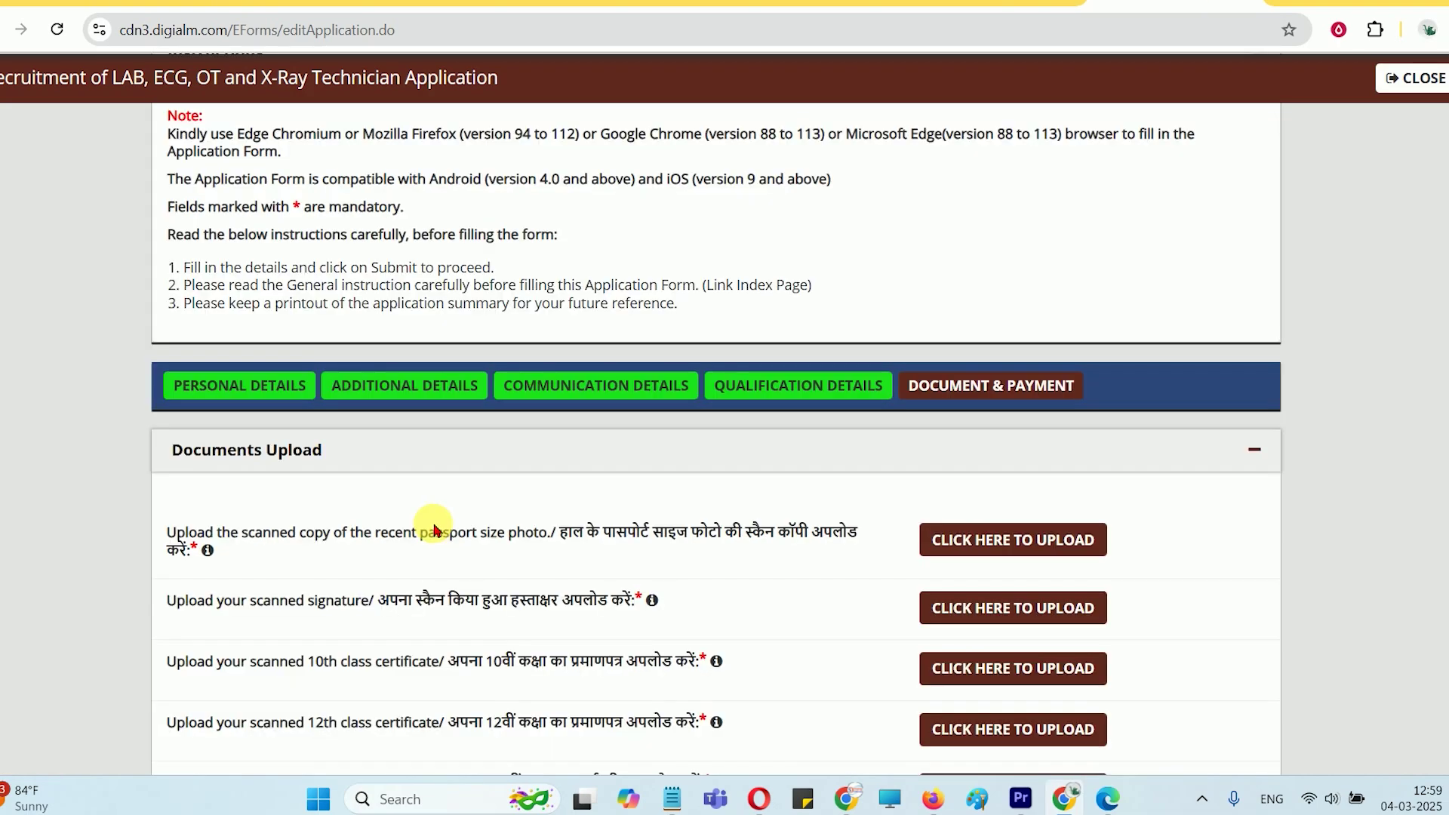
pyautogui.scroll(-4, 434, 528)
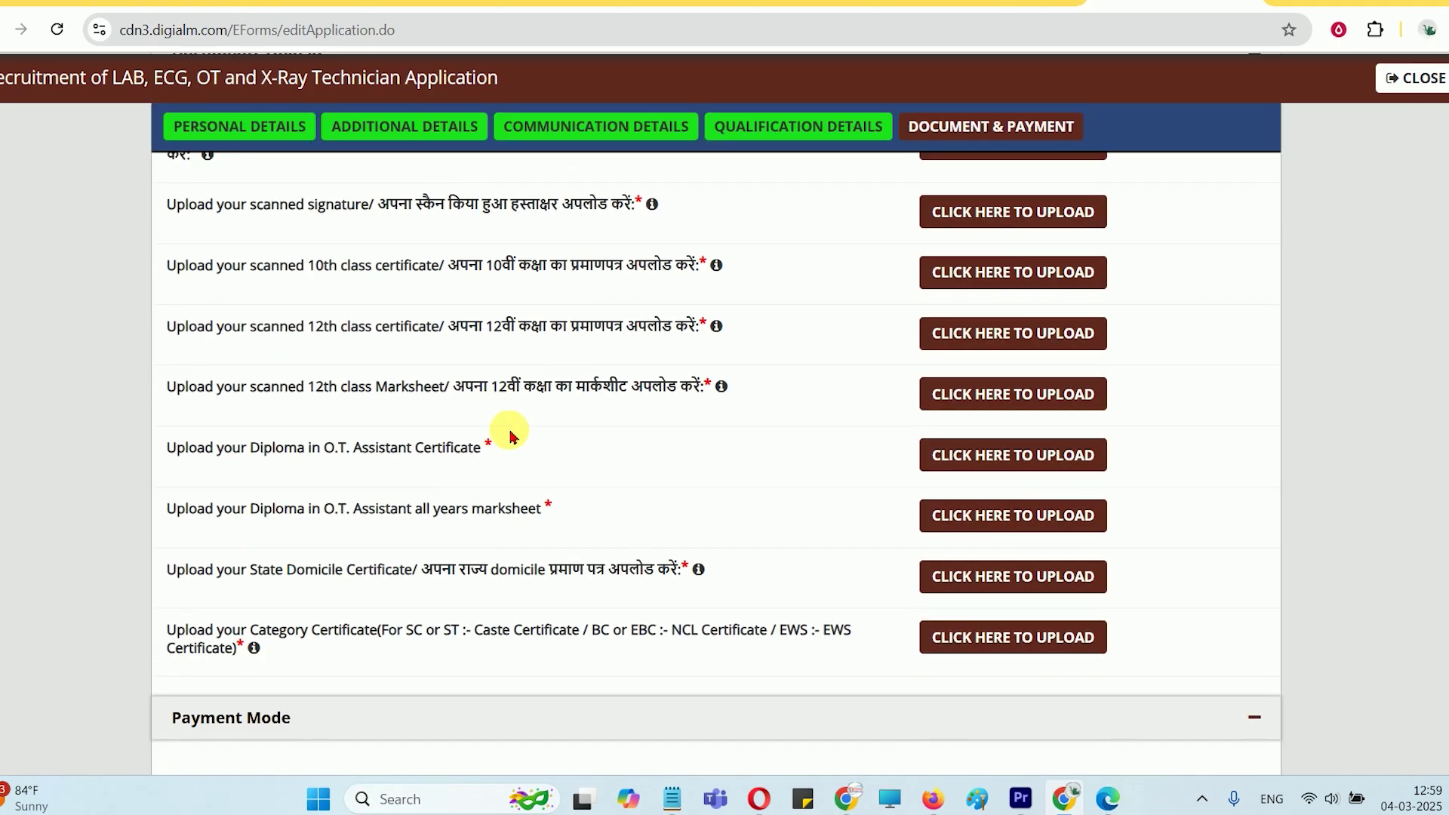
pyautogui.scroll(1, 509, 436)
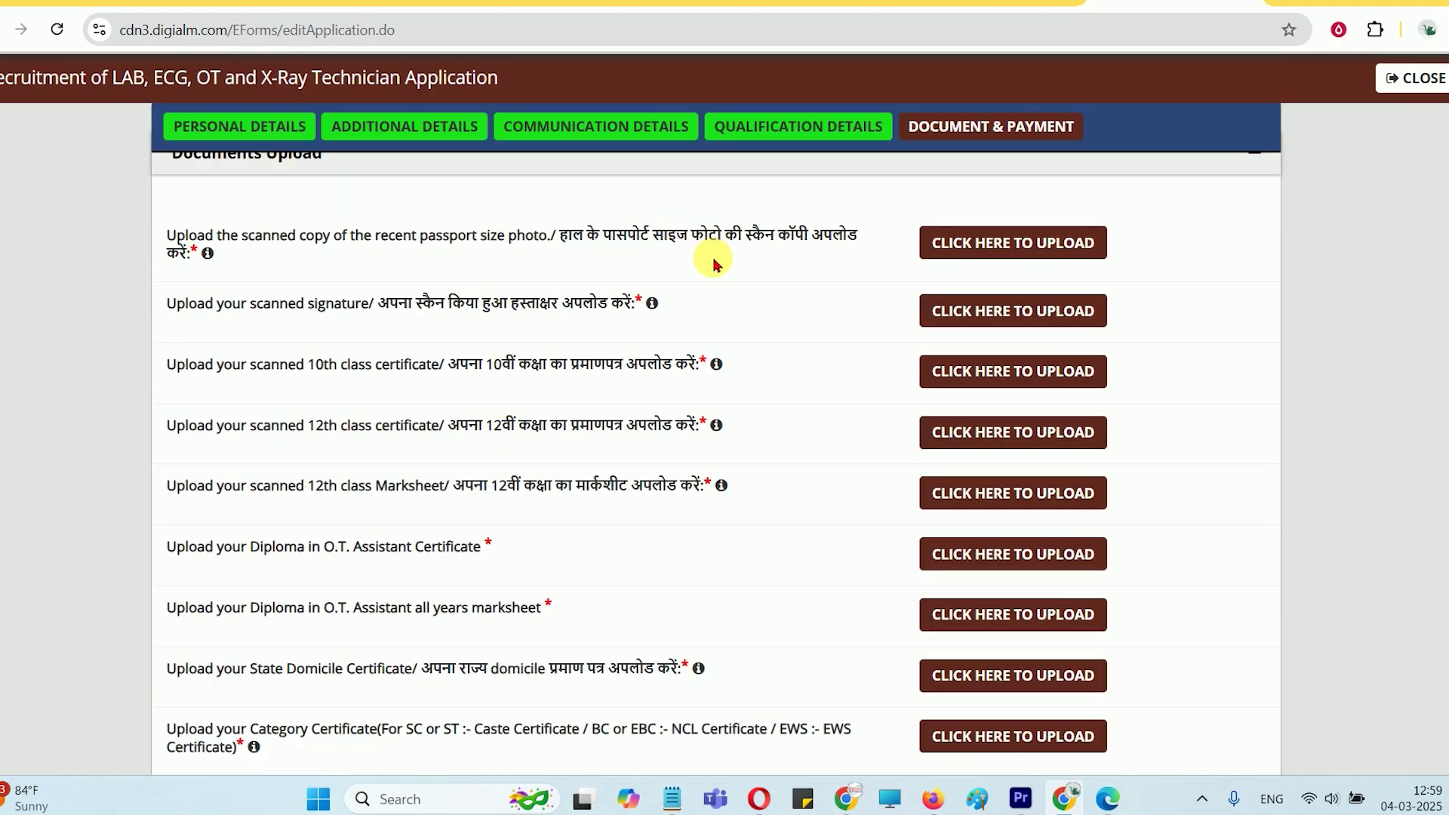
pyautogui.scroll(1, 715, 249)
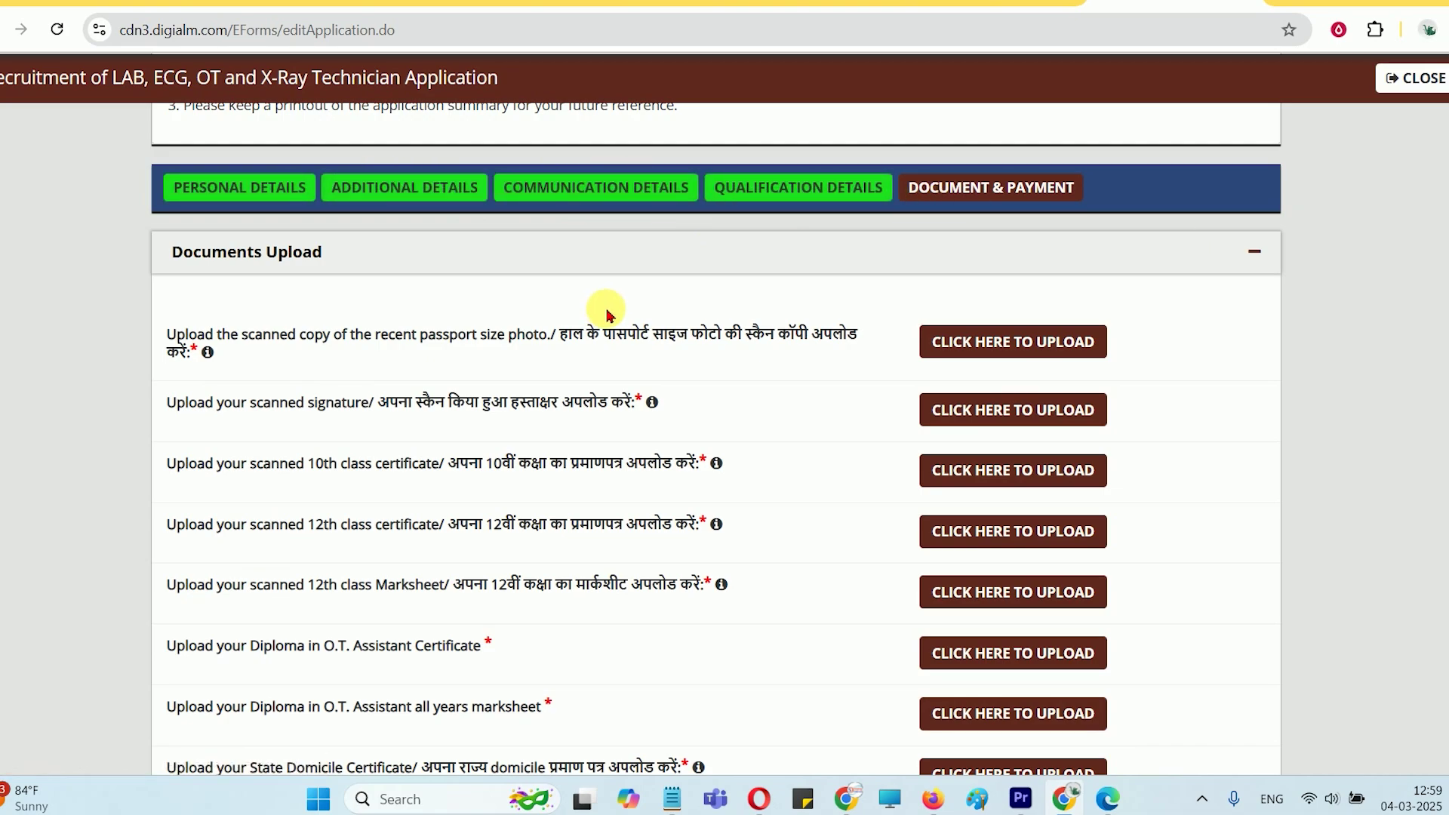
pyautogui.moveTo(404, 342); pyautogui.dragTo(547, 335)
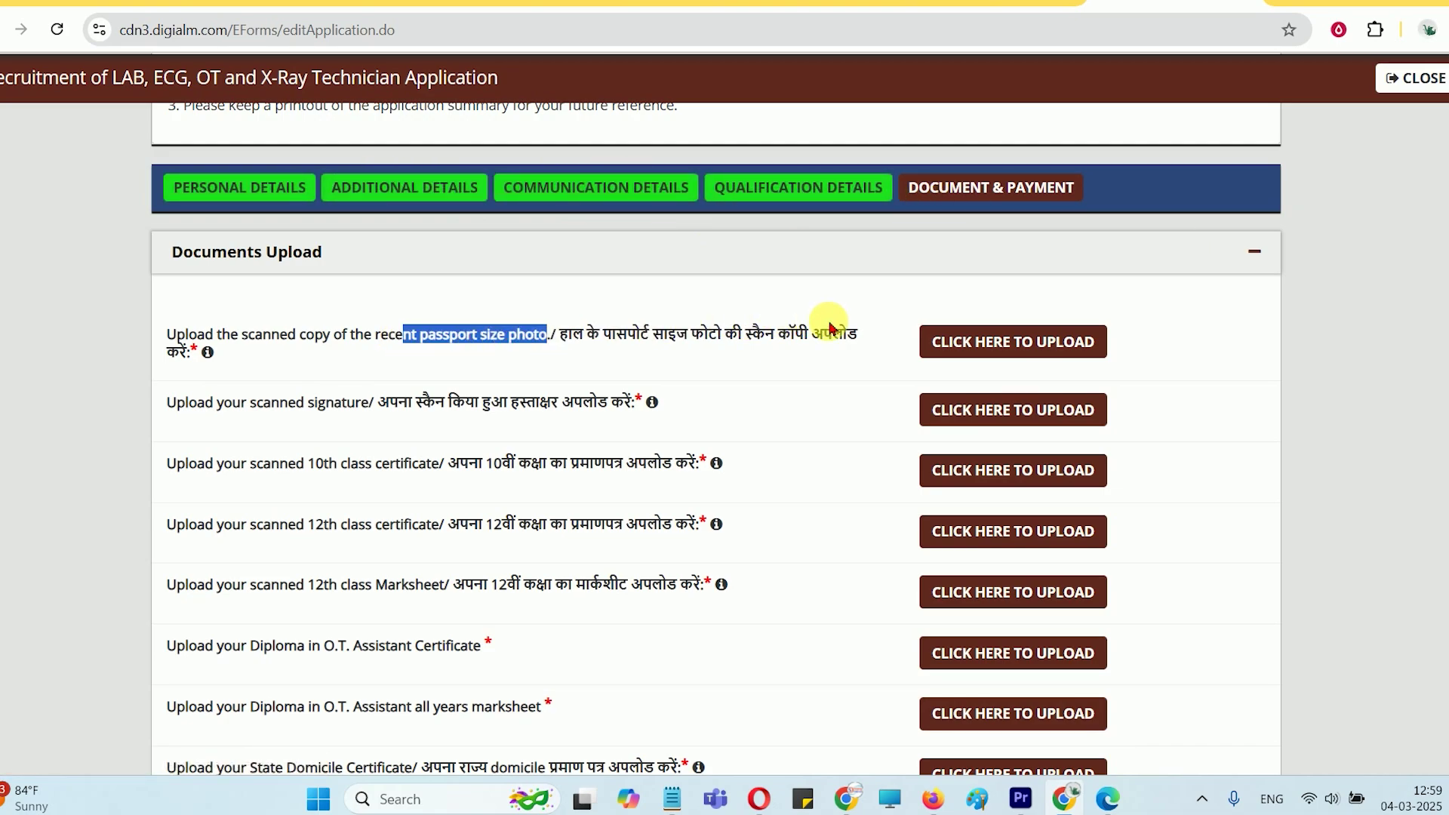
pyautogui.click(998, 347)
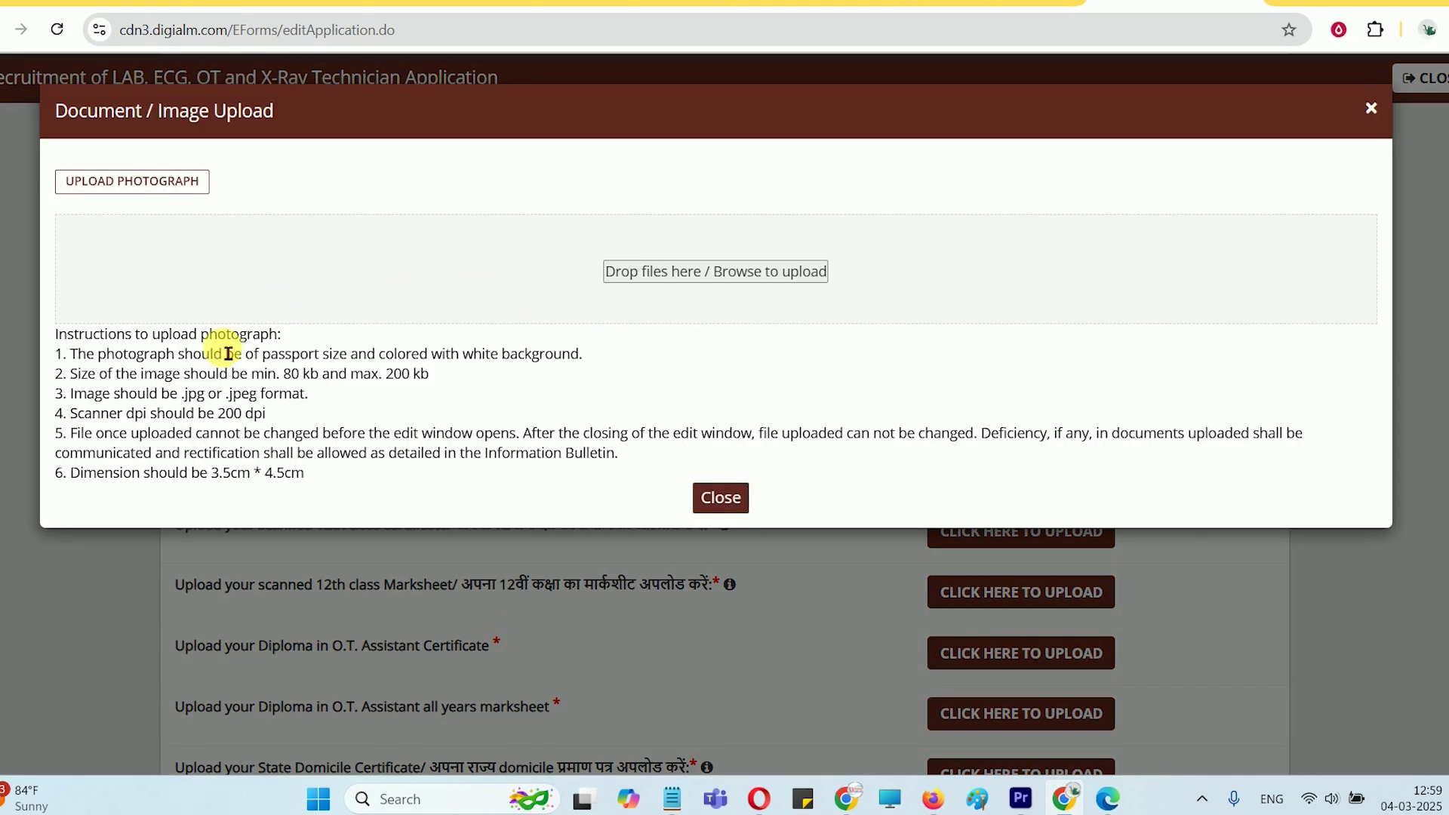
pyautogui.moveTo(283, 375); pyautogui.dragTo(423, 383)
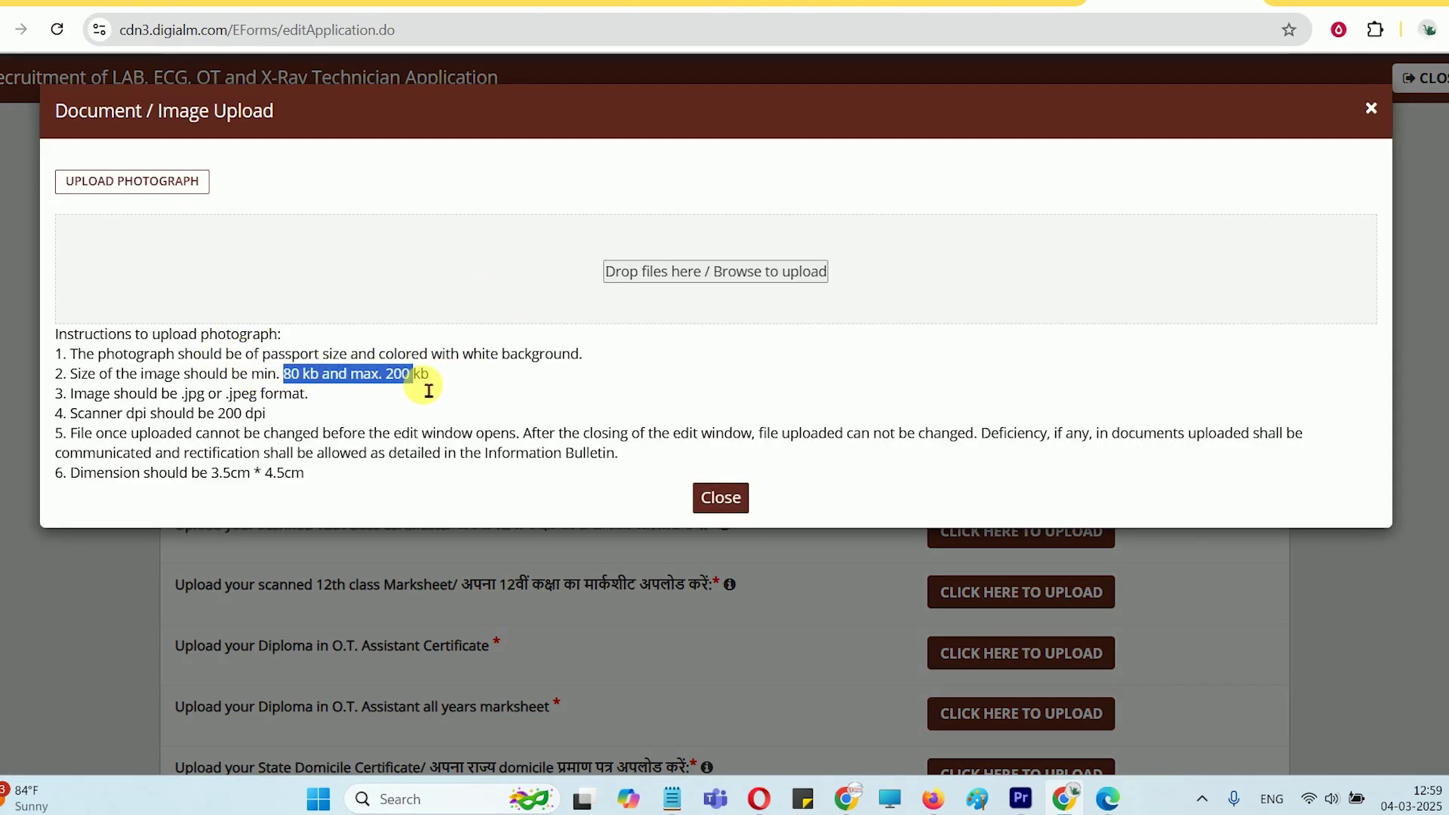
pyautogui.click(415, 385)
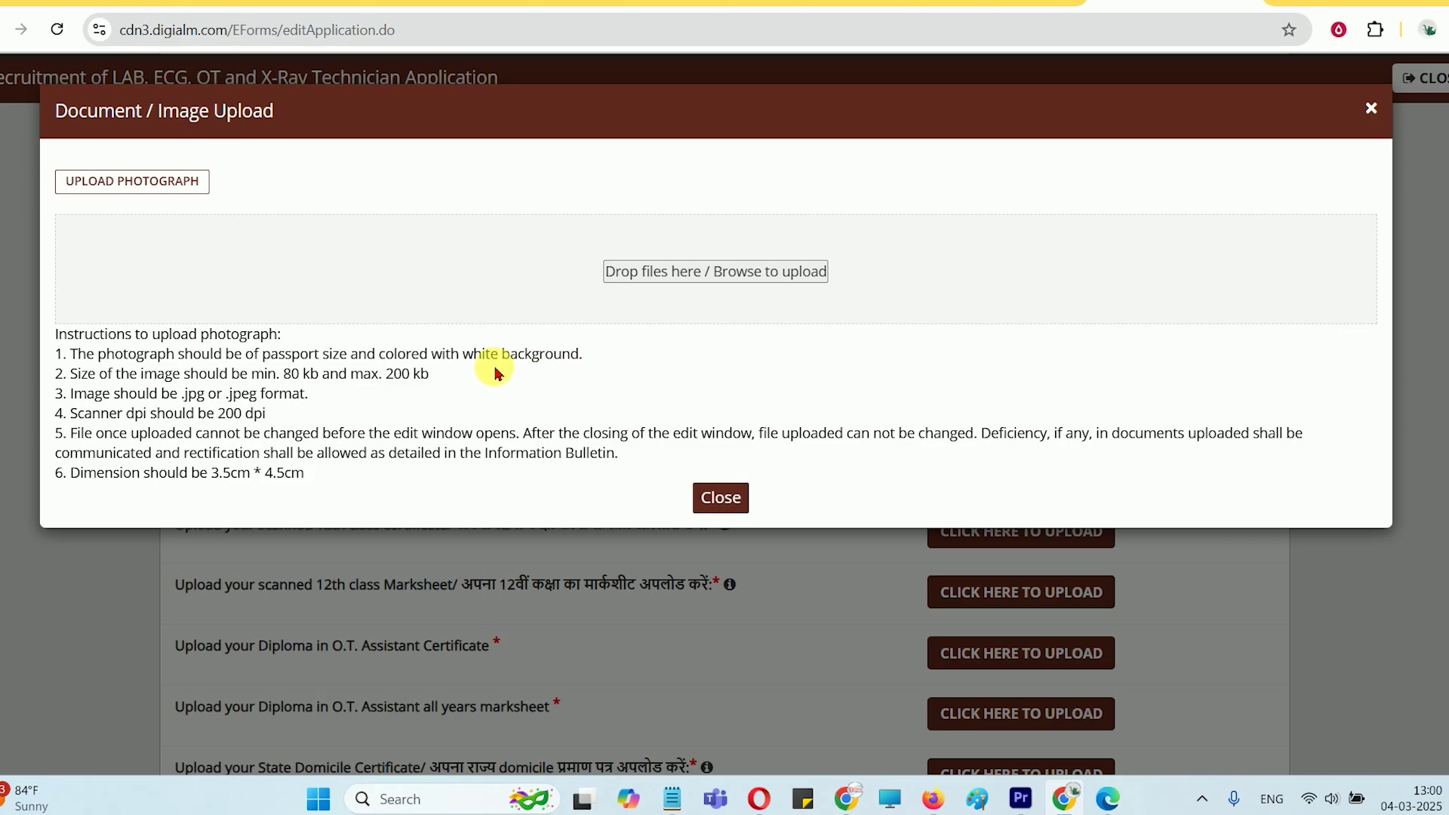
pyautogui.moveTo(452, 354); pyautogui.dragTo(557, 360)
pyautogui.click(585, 357)
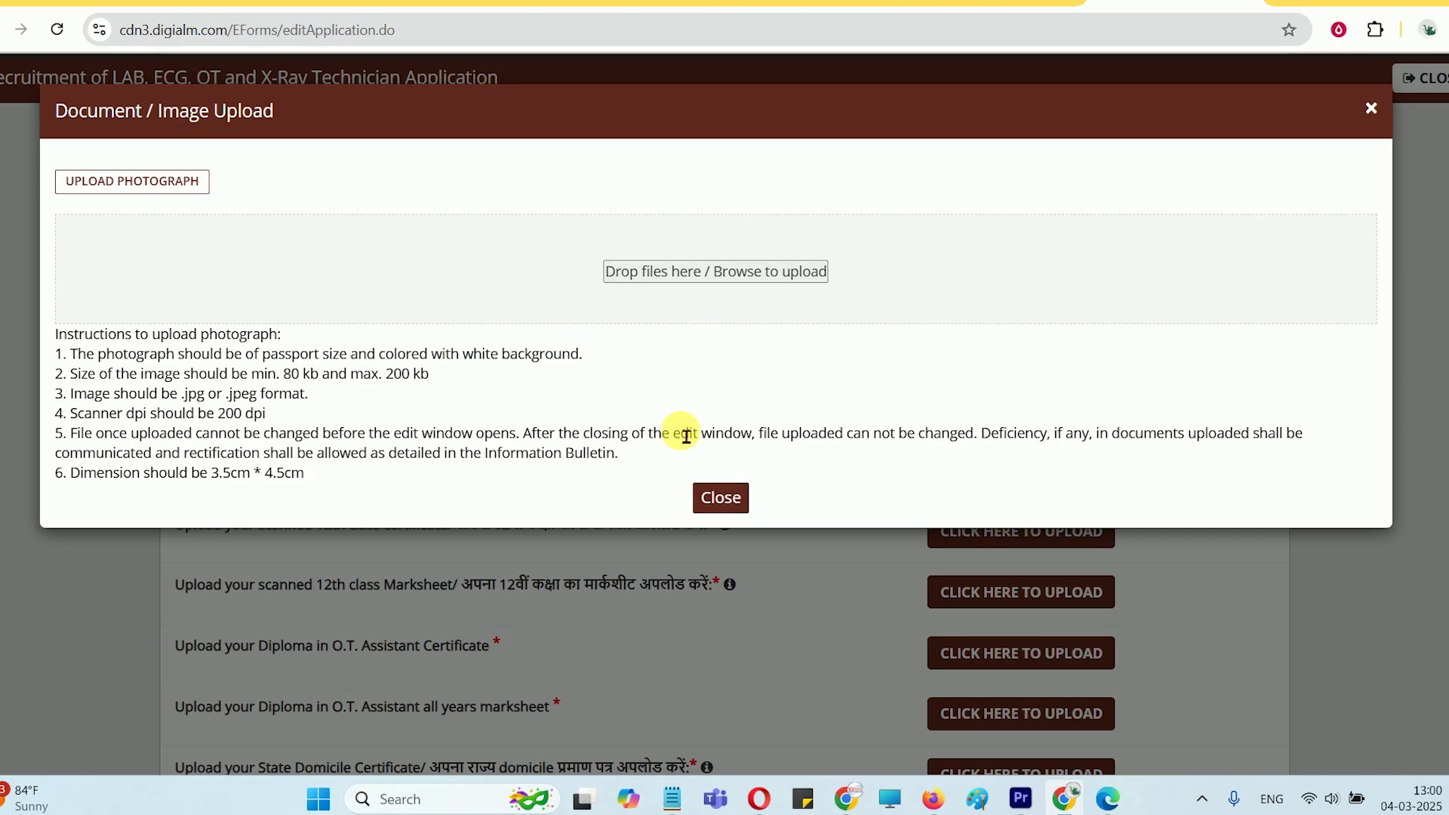
pyautogui.click(740, 501)
pyautogui.moveTo(627, 430); pyautogui.dragTo(464, 404)
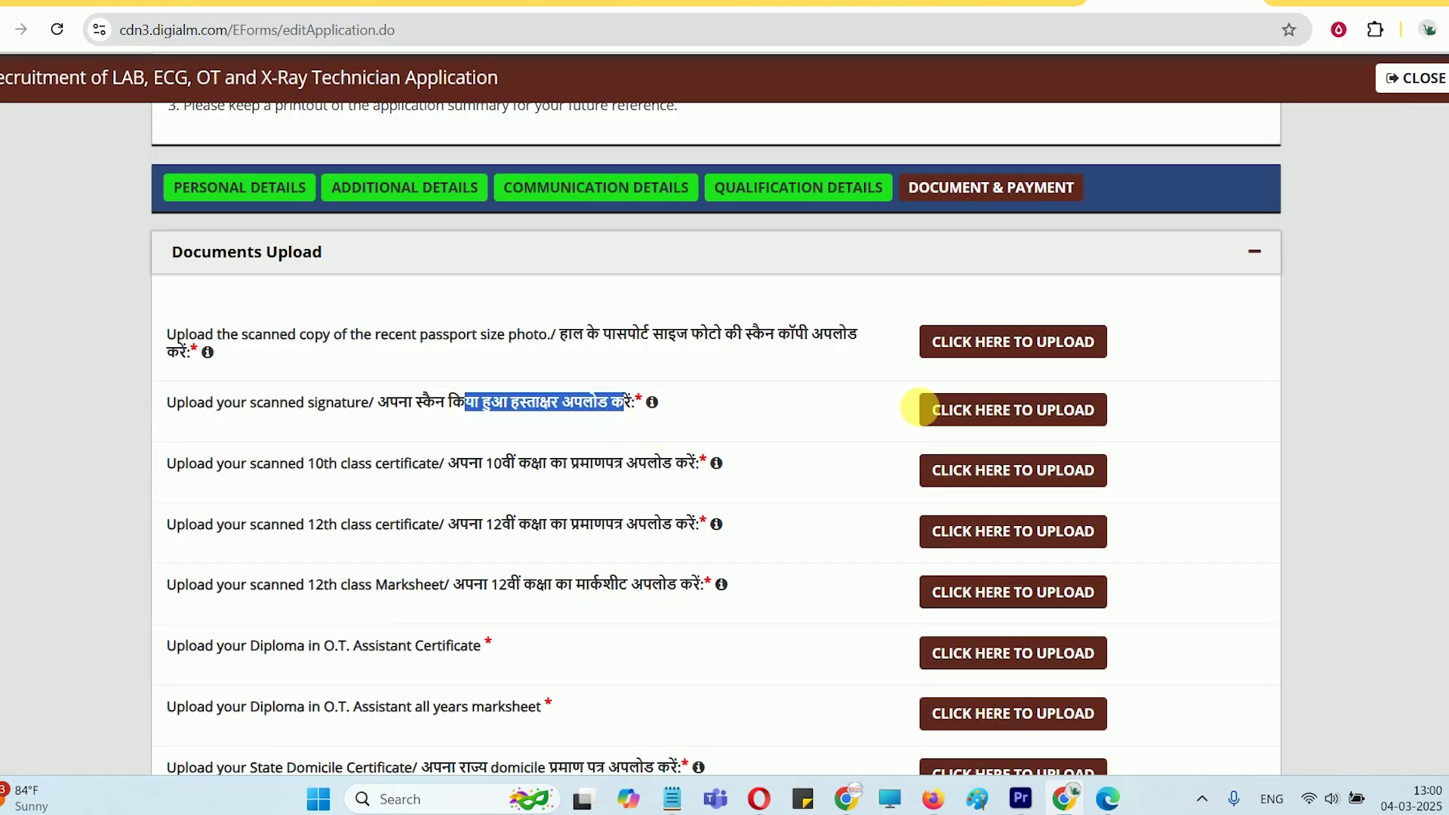
pyautogui.scroll(-1, 1019, 415)
pyautogui.click(1012, 312)
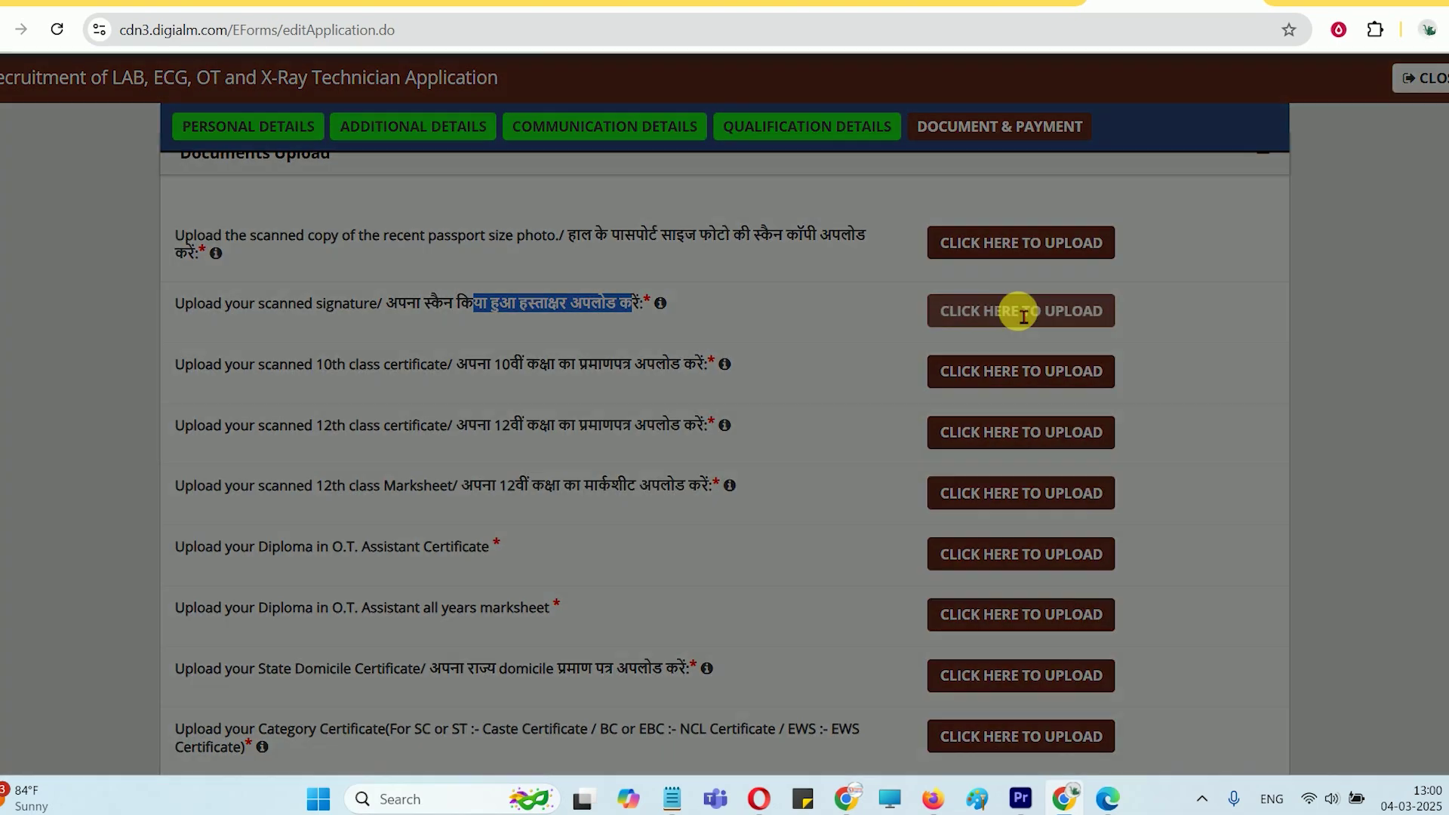
pyautogui.moveTo(321, 346); pyautogui.dragTo(464, 349)
pyautogui.click(664, 359)
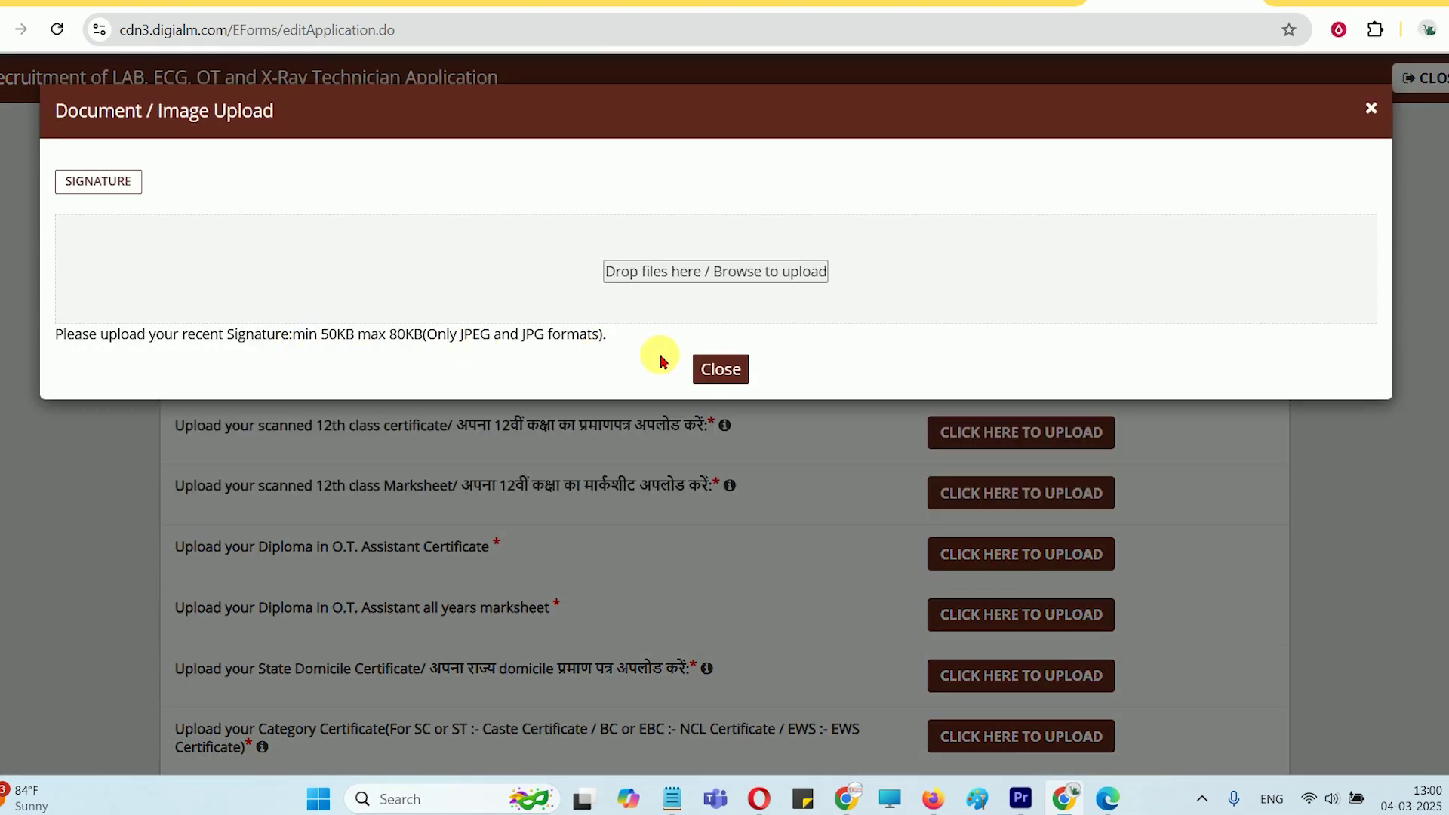
pyautogui.click(721, 369)
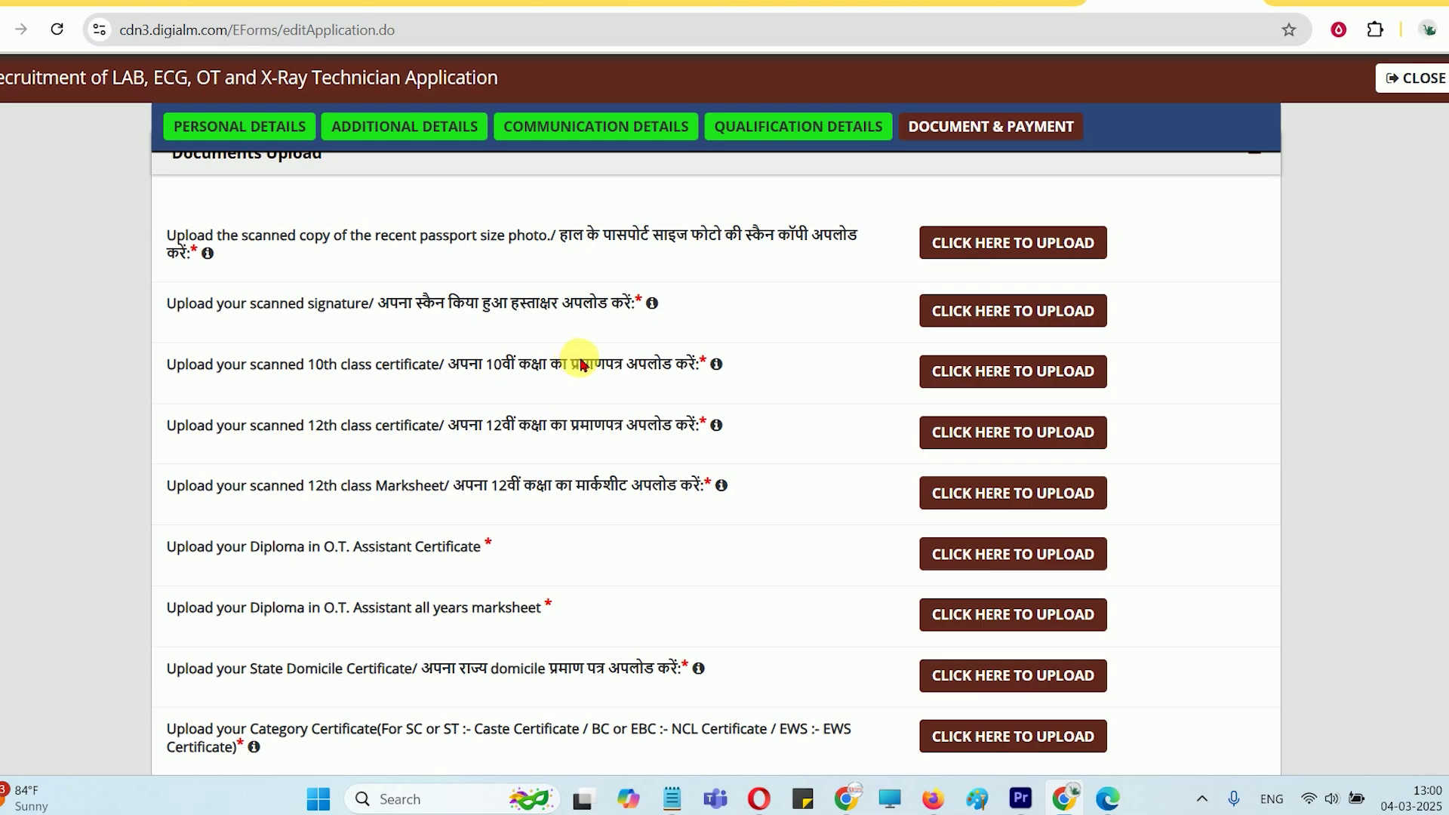
pyautogui.moveTo(448, 365); pyautogui.dragTo(690, 364)
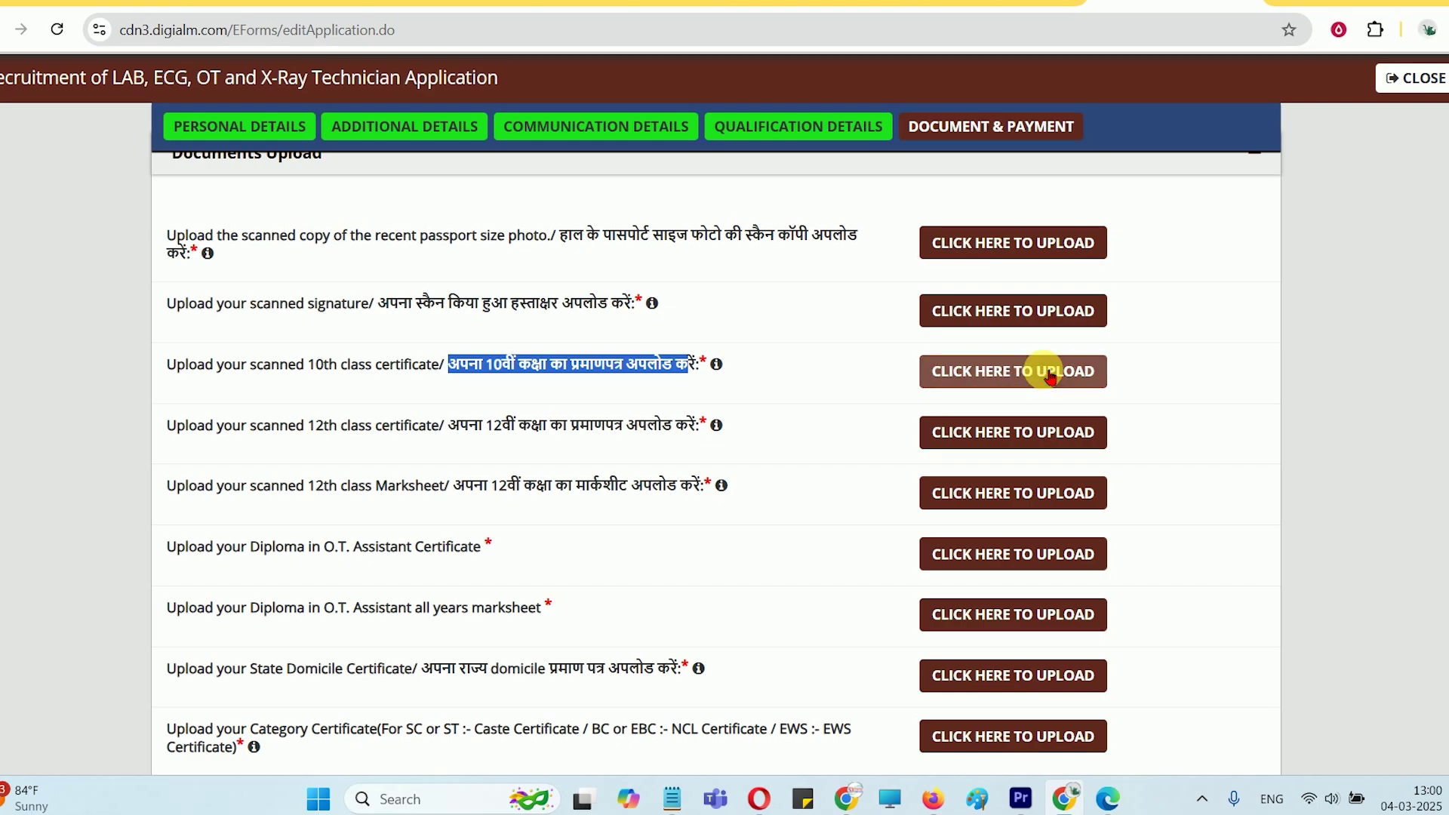
pyautogui.moveTo(329, 372); pyautogui.dragTo(415, 365)
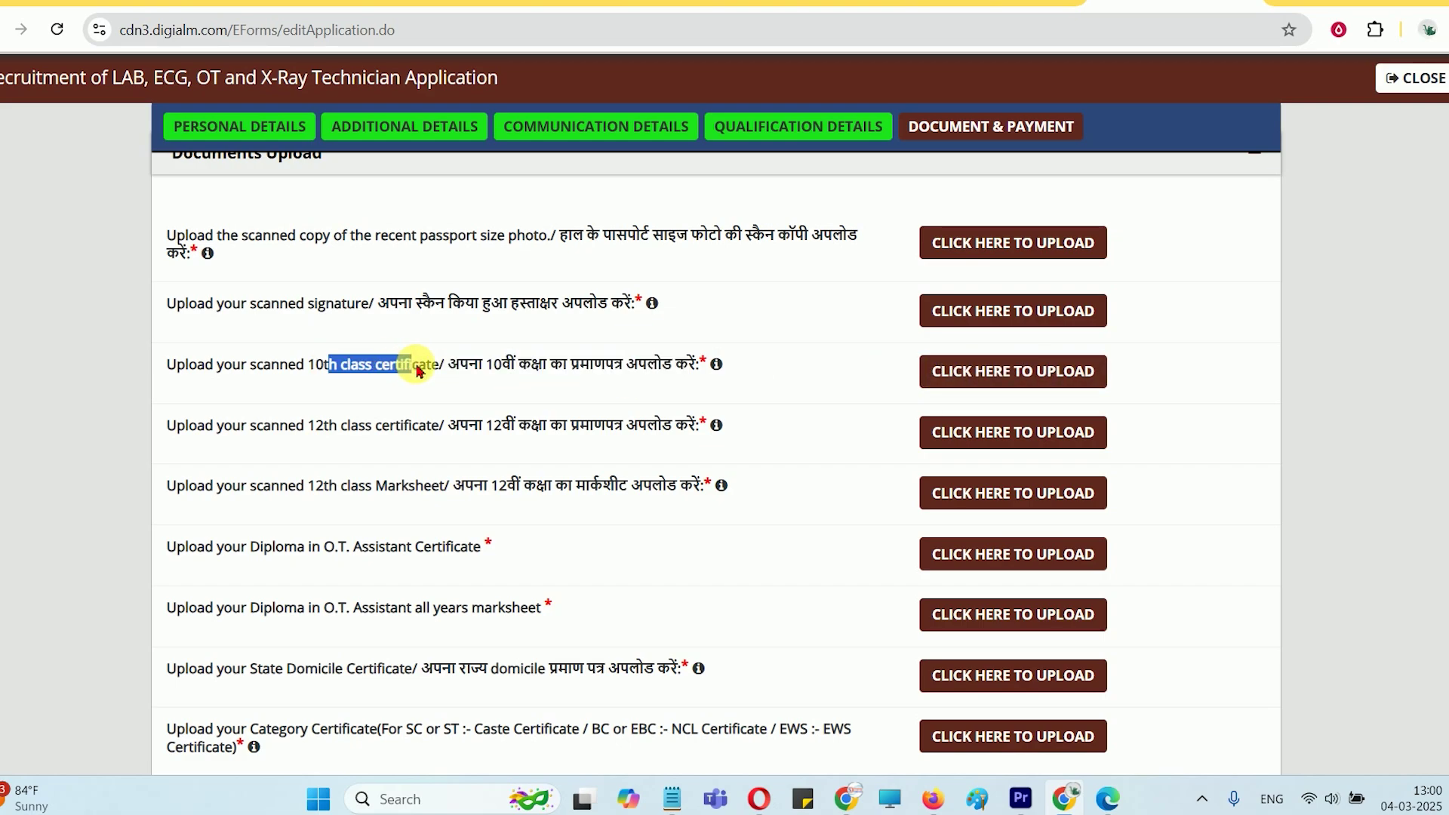
pyautogui.click(338, 427)
pyautogui.moveTo(315, 427); pyautogui.dragTo(447, 426)
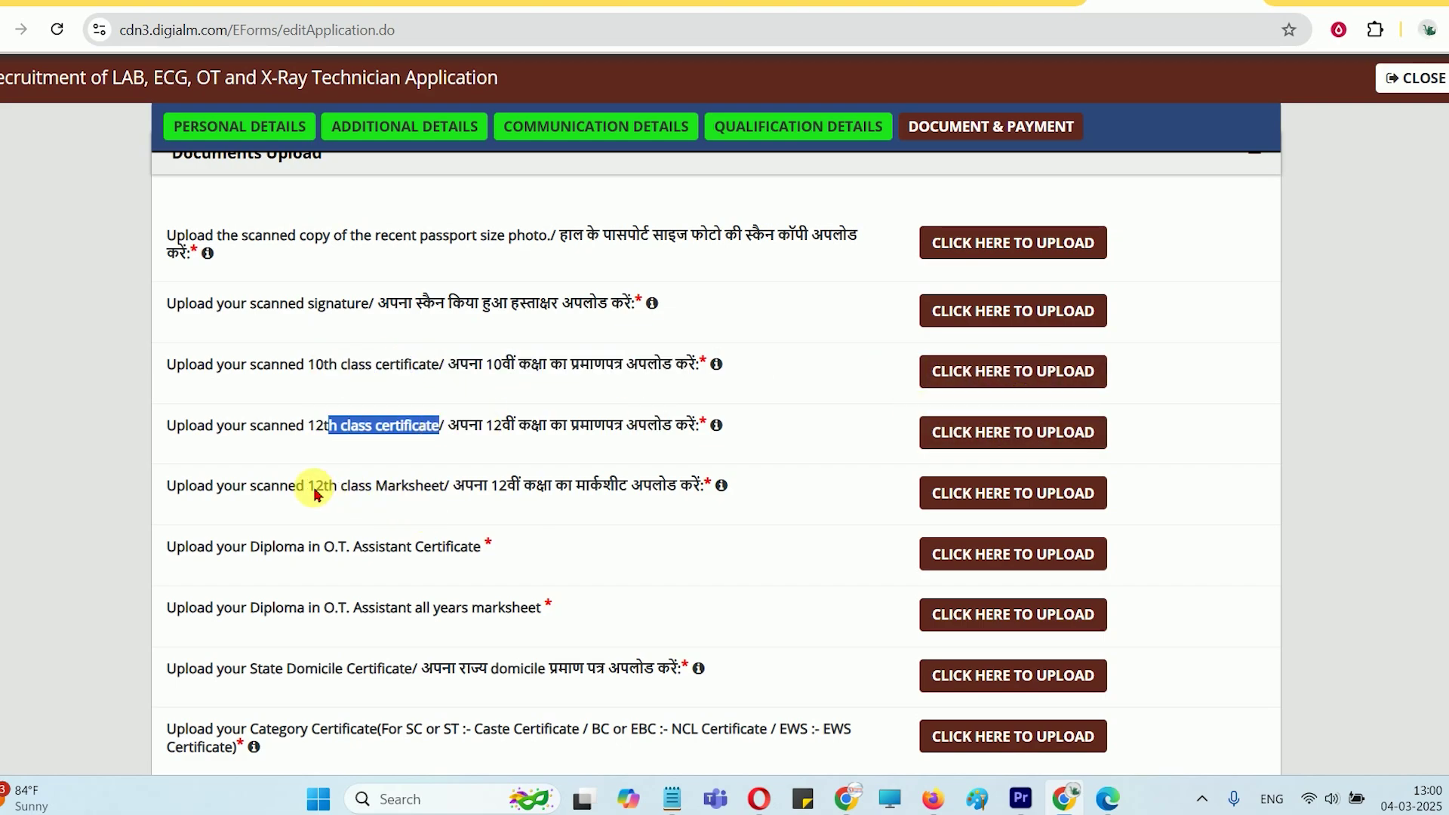
pyautogui.moveTo(313, 487); pyautogui.dragTo(449, 487)
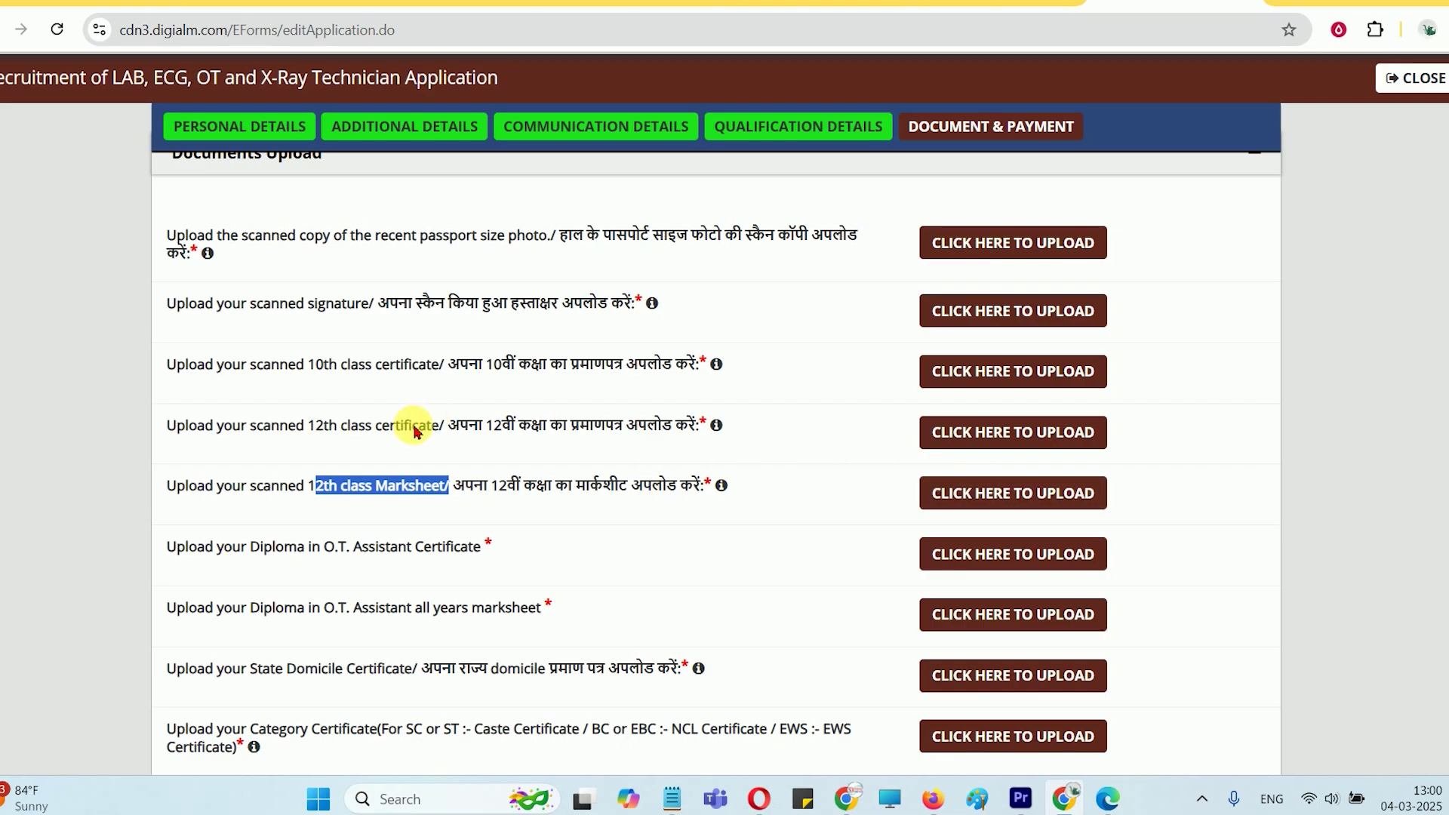
pyautogui.scroll(-1, 413, 430)
pyautogui.moveTo(310, 449); pyautogui.dragTo(492, 448)
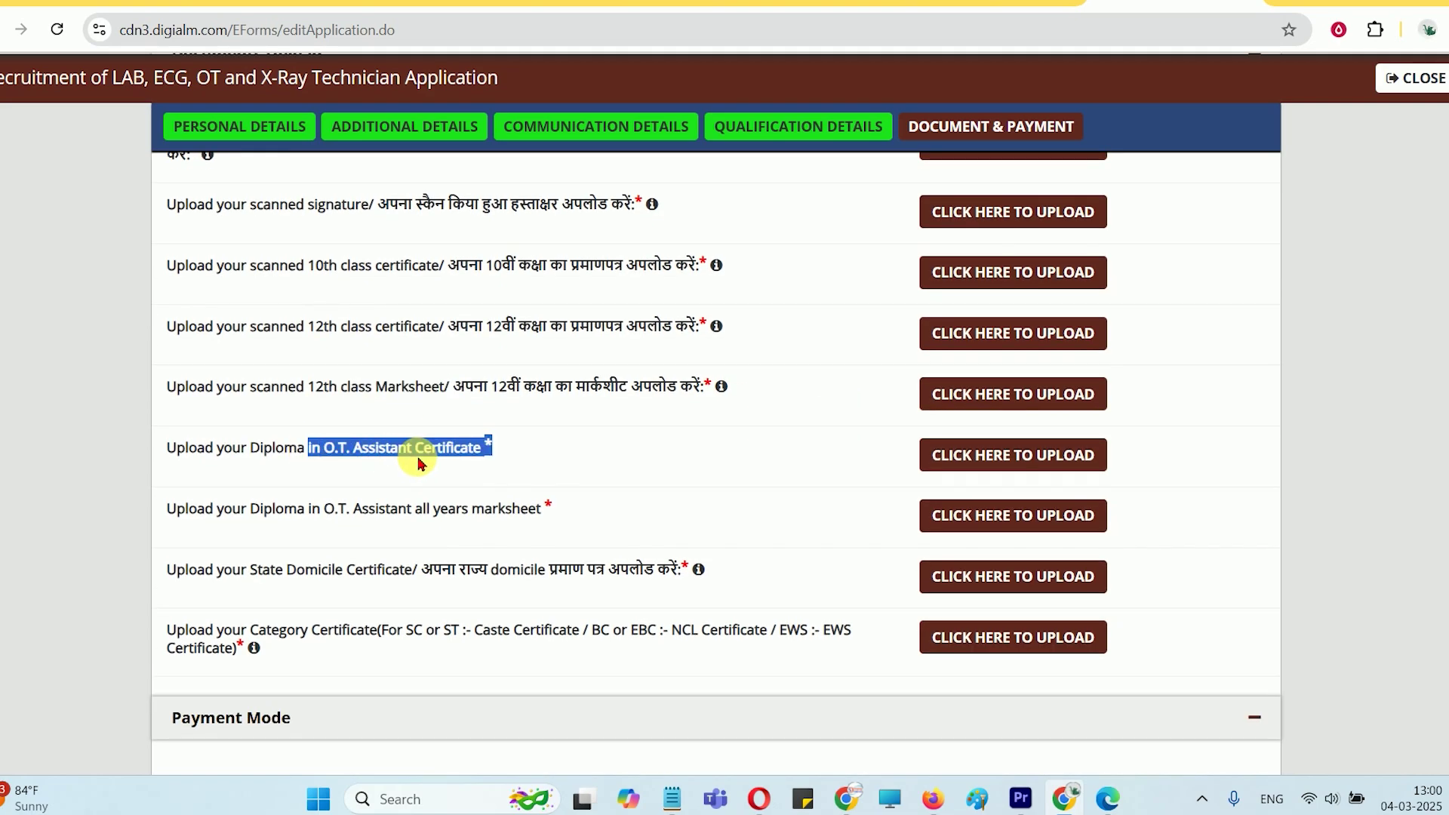
pyautogui.click(349, 454)
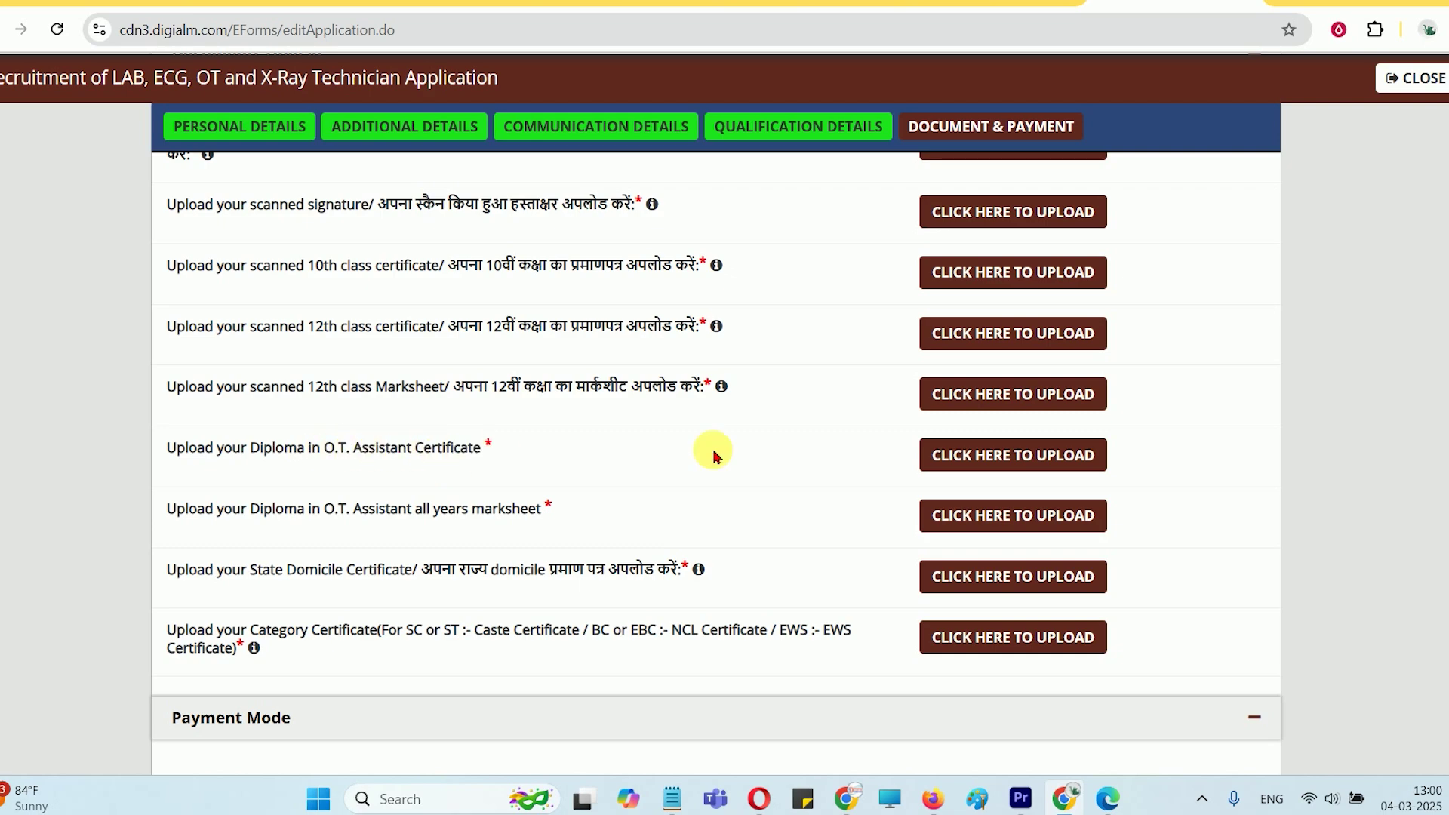
pyautogui.moveTo(323, 523); pyautogui.dragTo(457, 511)
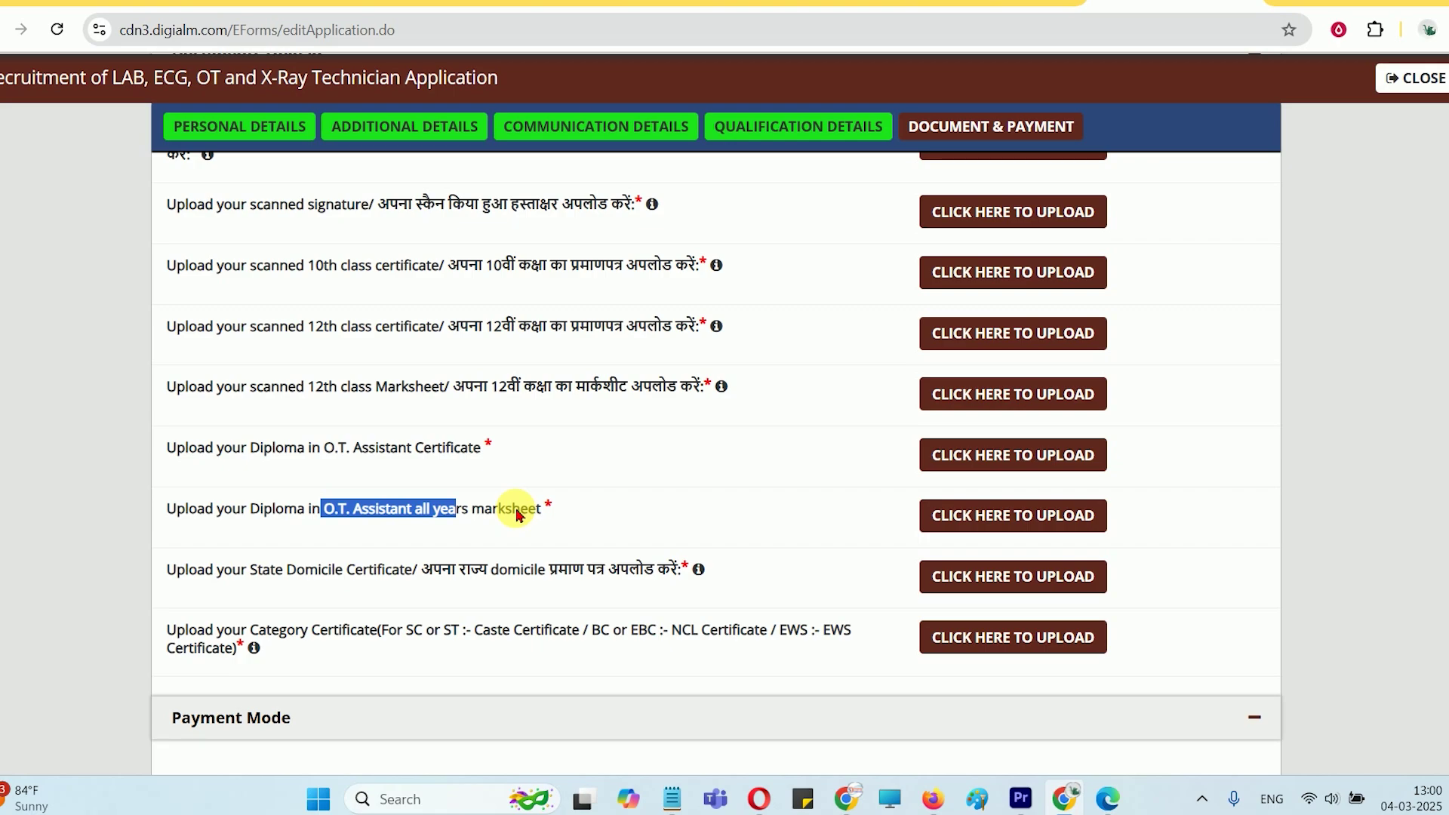
# Check the 100KB minimum size in the diploma marksheet upload dialog, then close it
pyautogui.click(977, 515)
pyautogui.moveTo(306, 344); pyautogui.dragTo(388, 339)
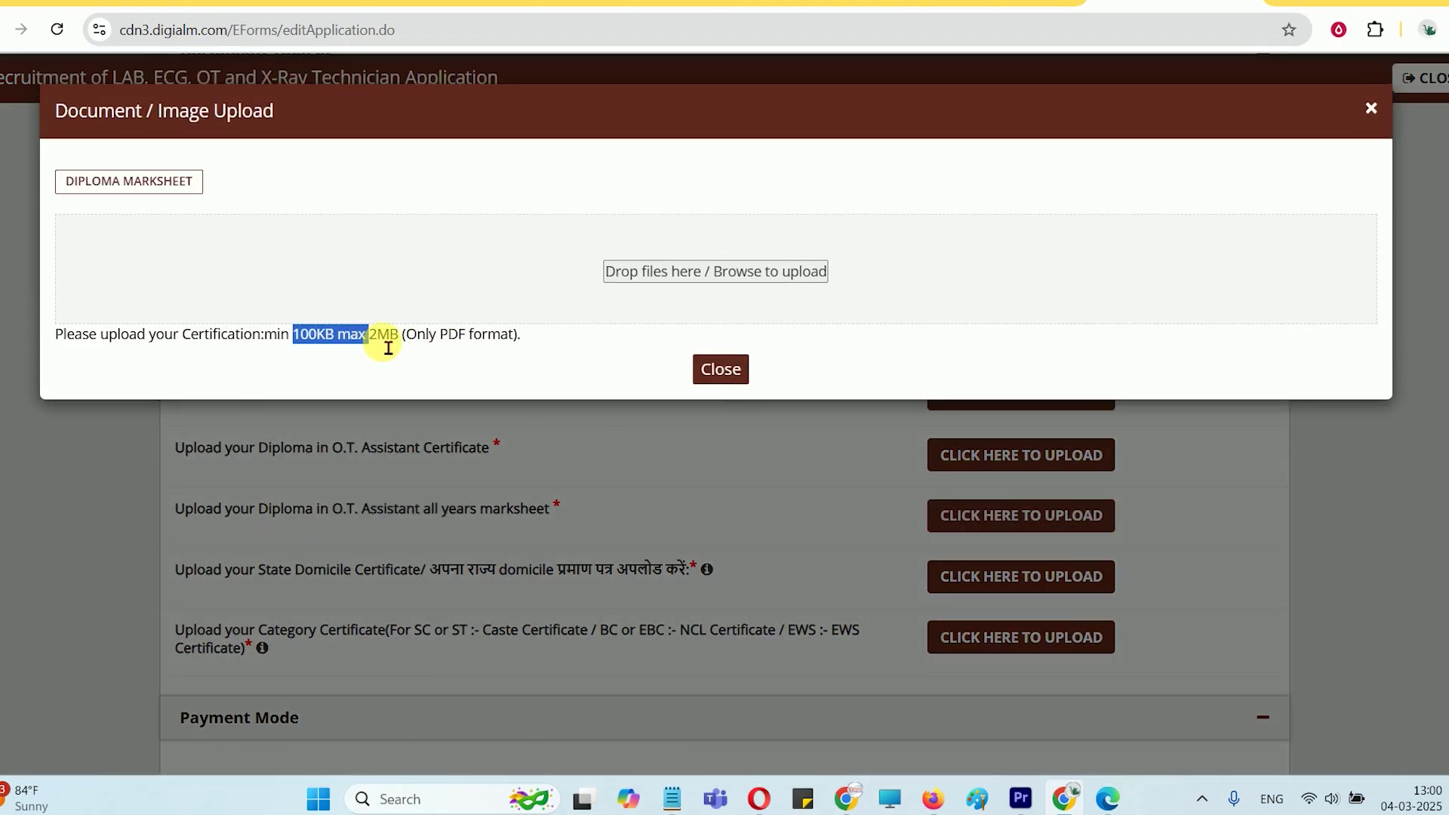
pyautogui.click(393, 339)
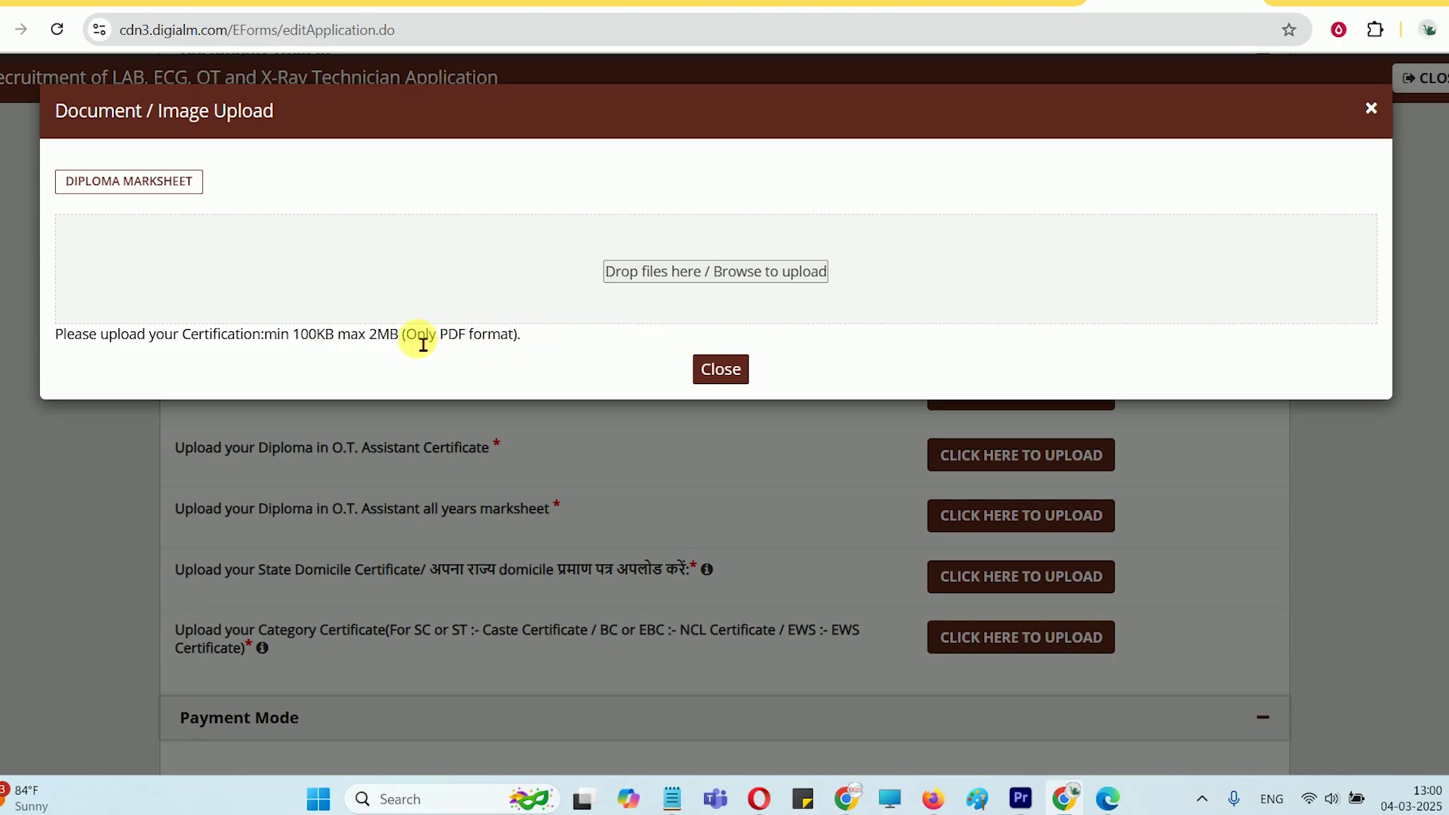
pyautogui.click(740, 368)
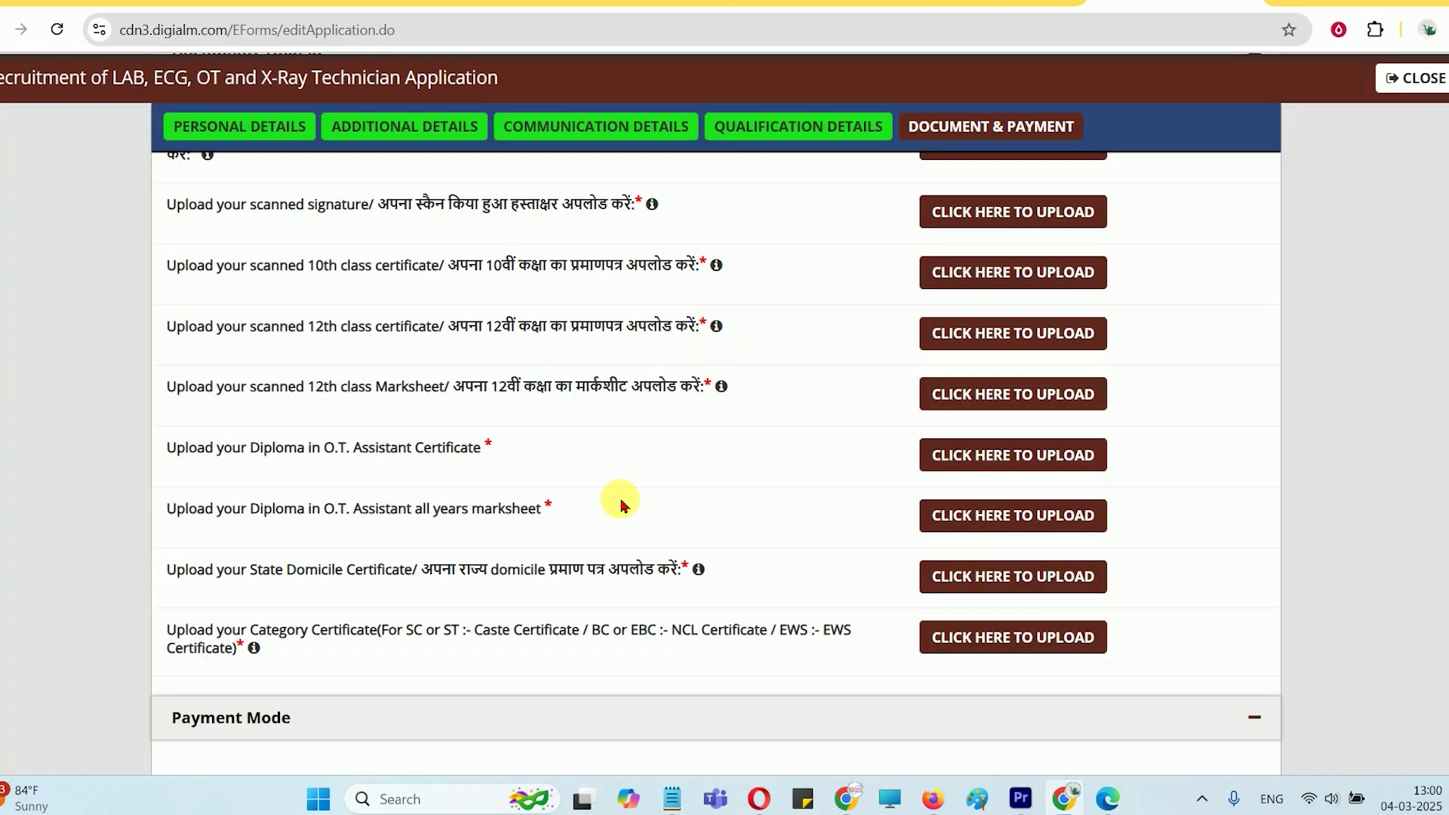
# Review the allowed file size and format for the domicile and category certificate uploads
pyautogui.scroll(-1, 621, 501)
pyautogui.moveTo(287, 477); pyautogui.dragTo(478, 469)
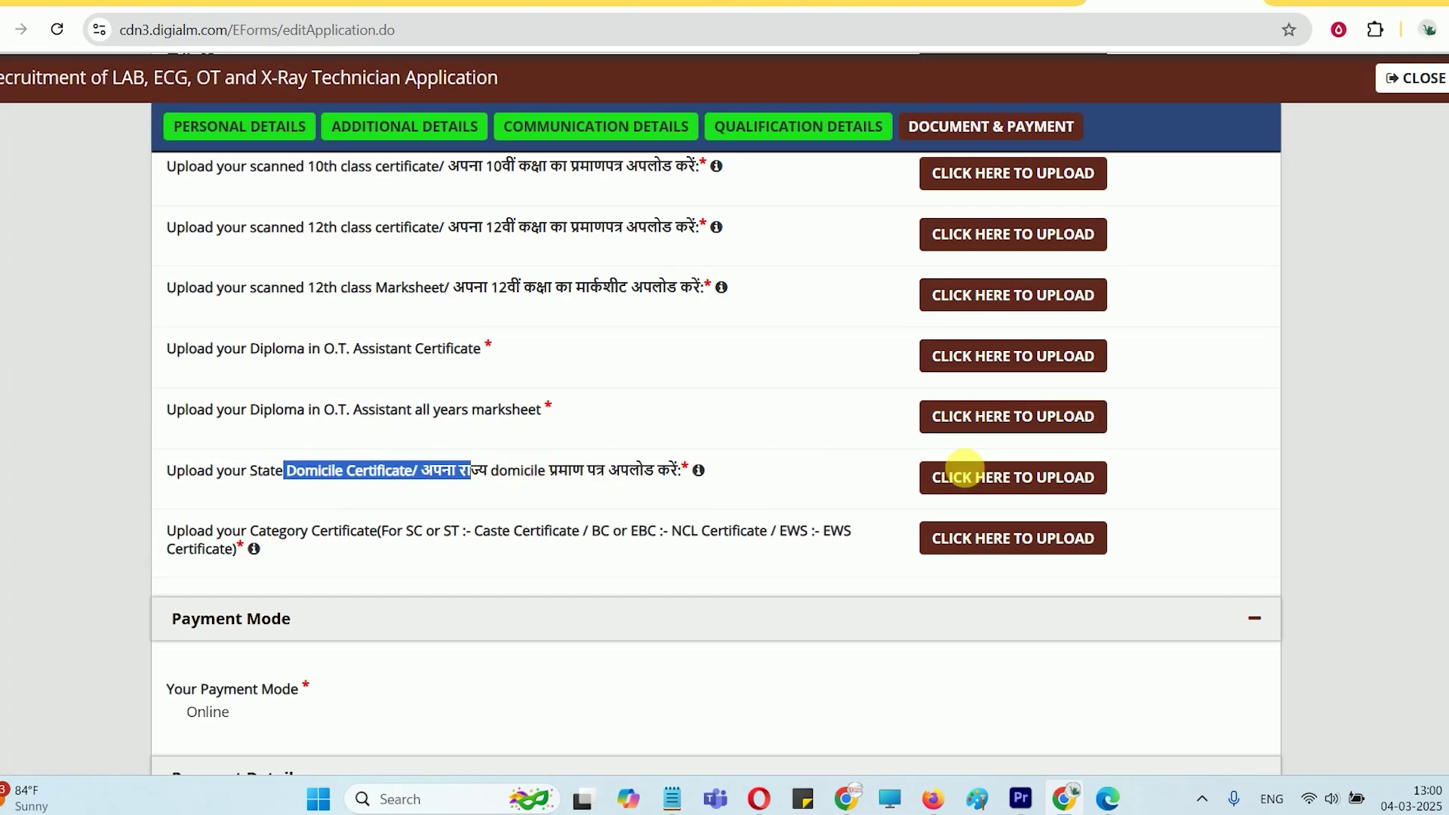
pyautogui.click(989, 477)
pyautogui.moveTo(321, 334); pyautogui.dragTo(466, 332)
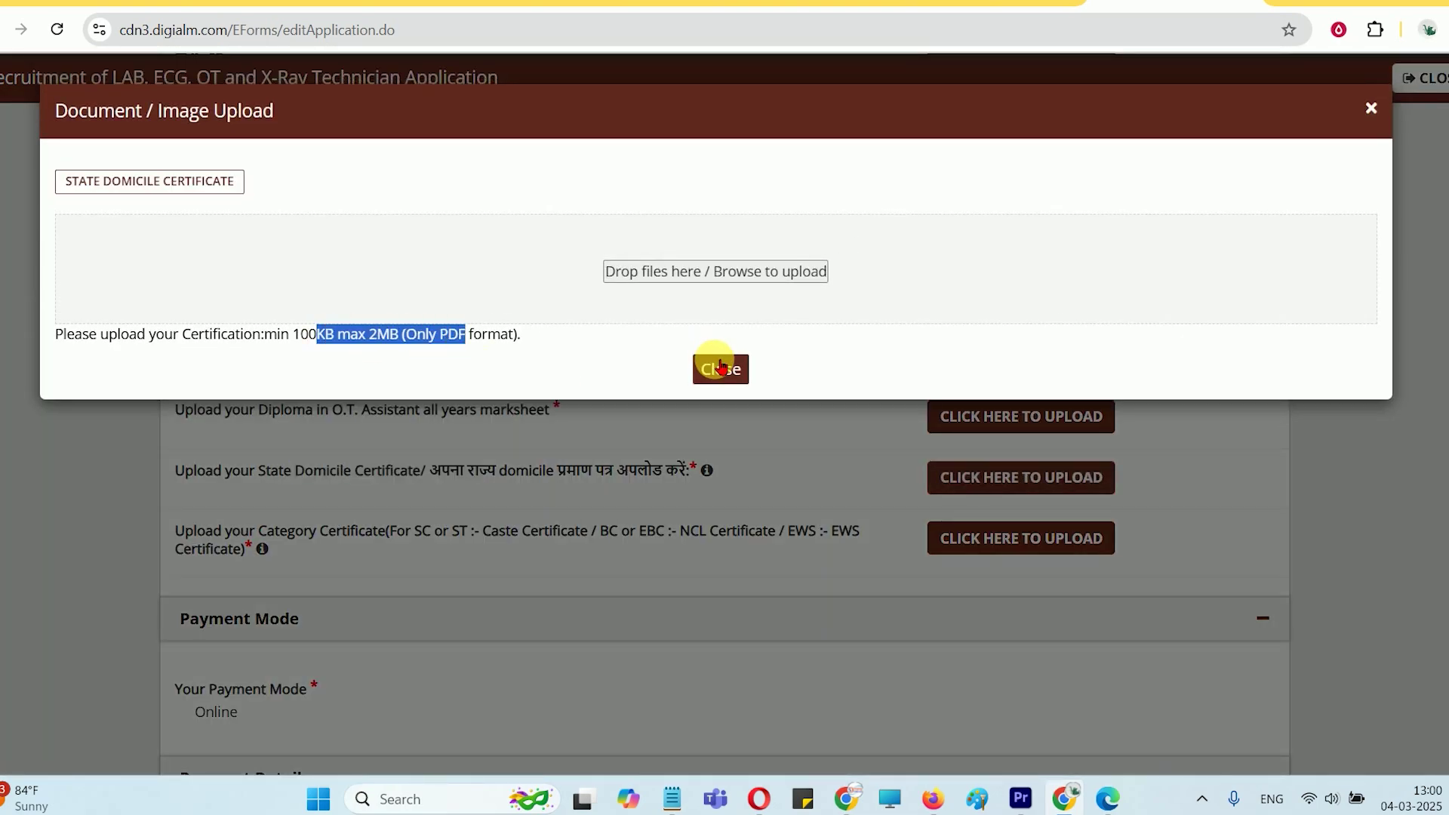
pyautogui.click(720, 351)
pyautogui.moveTo(311, 533); pyautogui.dragTo(665, 530)
pyautogui.click(936, 522)
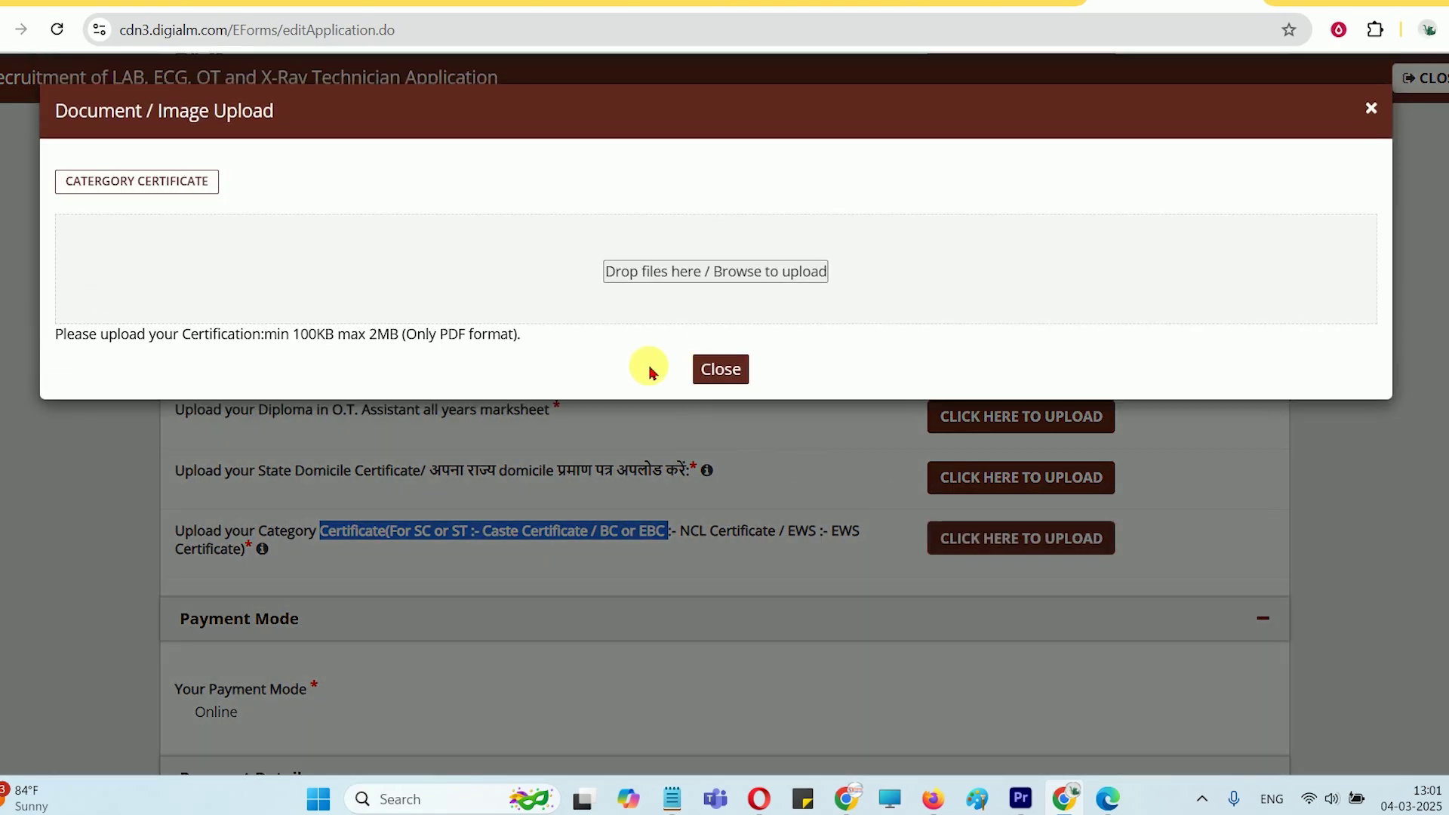
pyautogui.moveTo(300, 334); pyautogui.dragTo(521, 335)
pyautogui.click(716, 367)
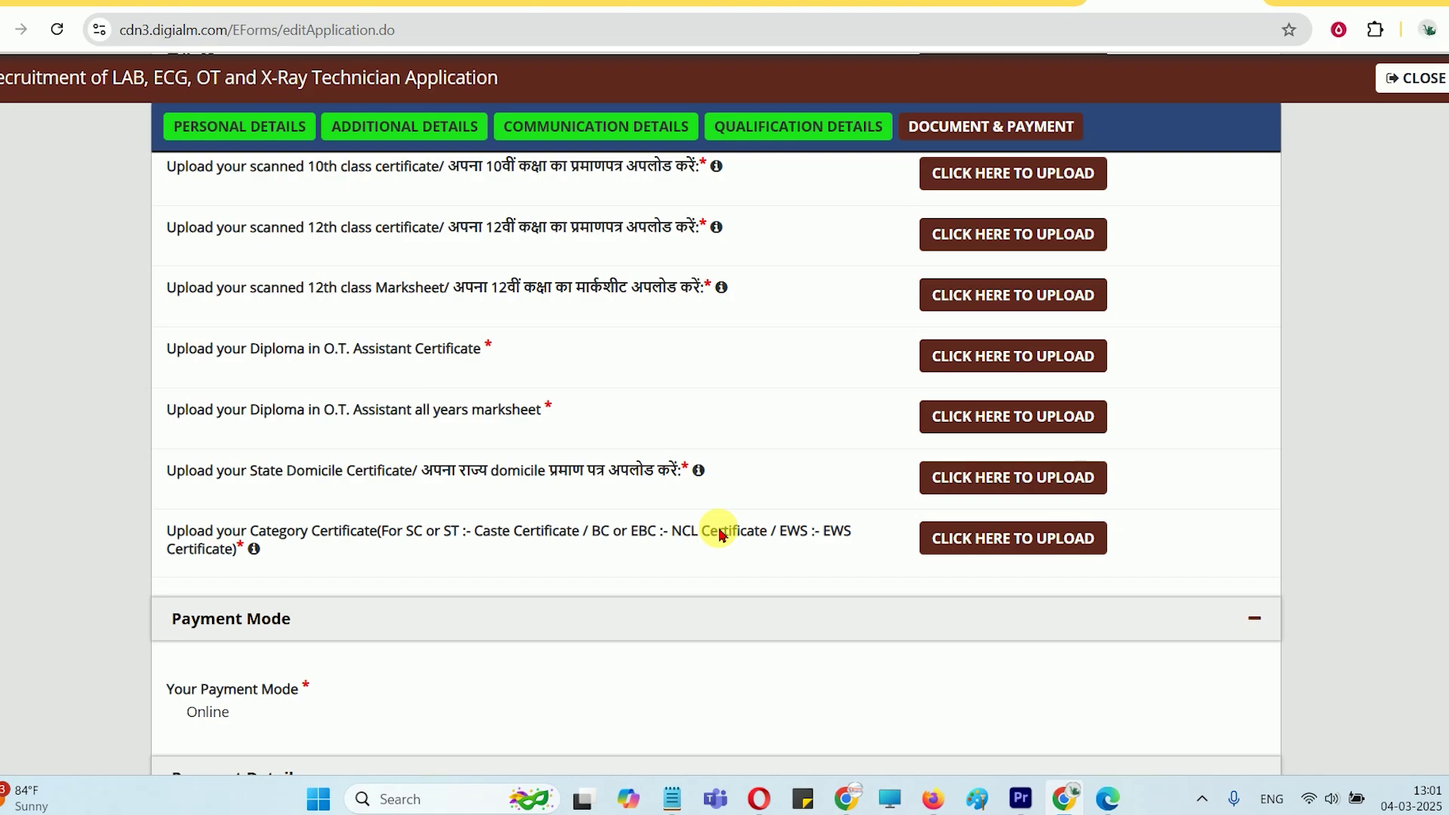
# Tick the three declarations, the NOTE acknowledgement and I Agree
pyautogui.scroll(-8, 737, 533)
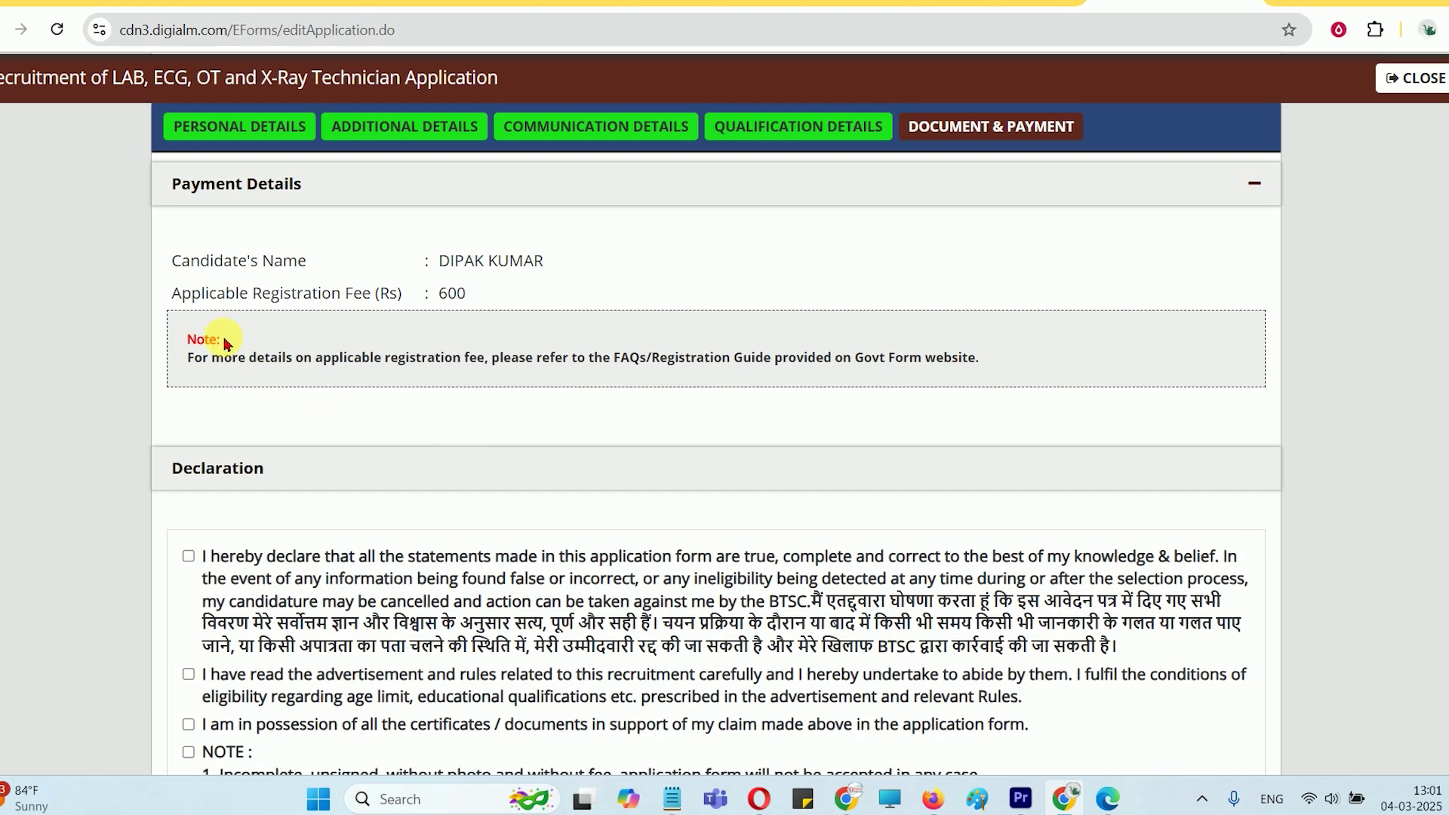
pyautogui.scroll(-1, 309, 400)
pyautogui.click(188, 456)
pyautogui.scroll(-2, 188, 455)
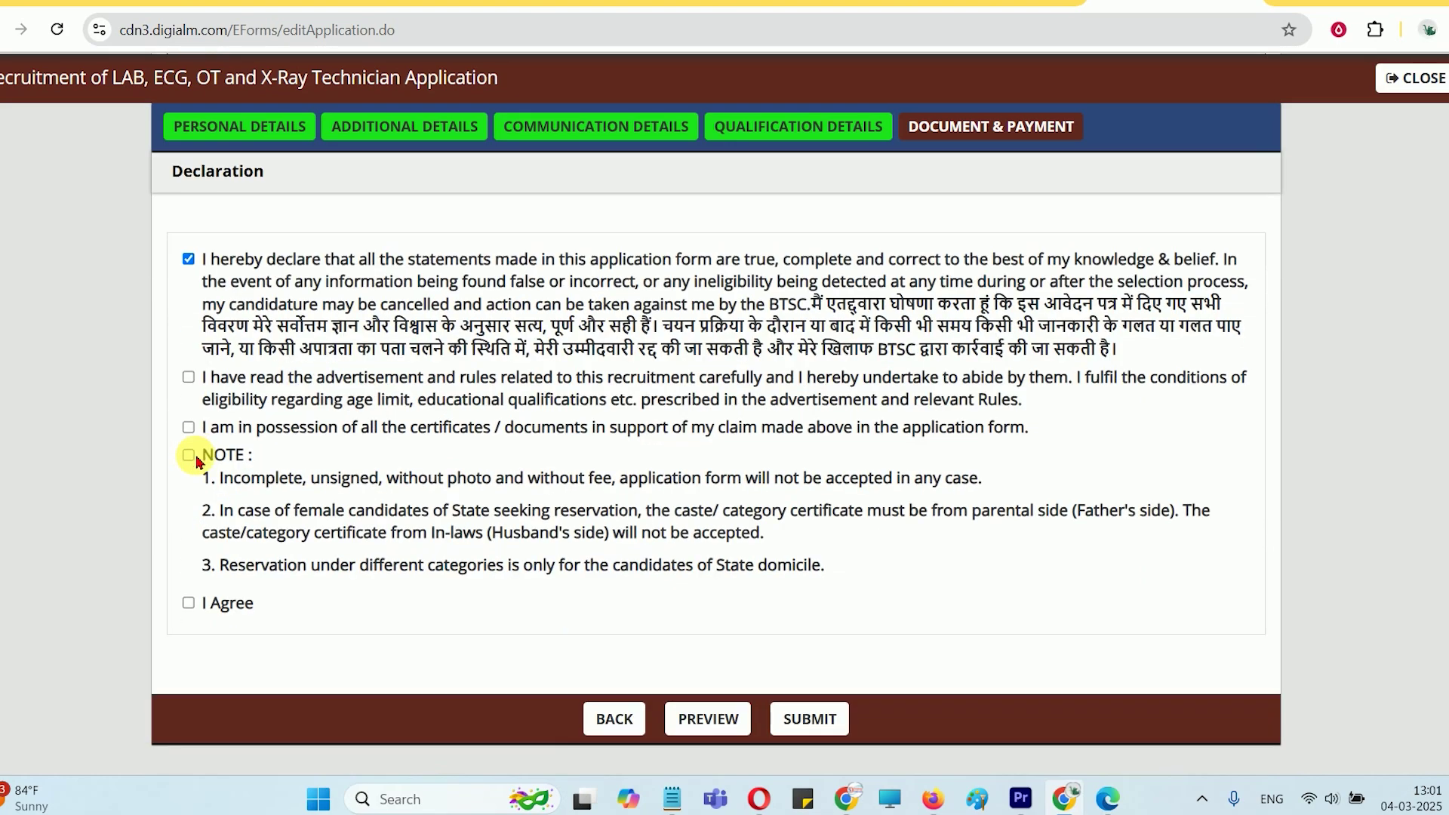
pyautogui.click(188, 376)
pyautogui.click(188, 427)
pyautogui.click(188, 455)
pyautogui.scroll(-1, 188, 453)
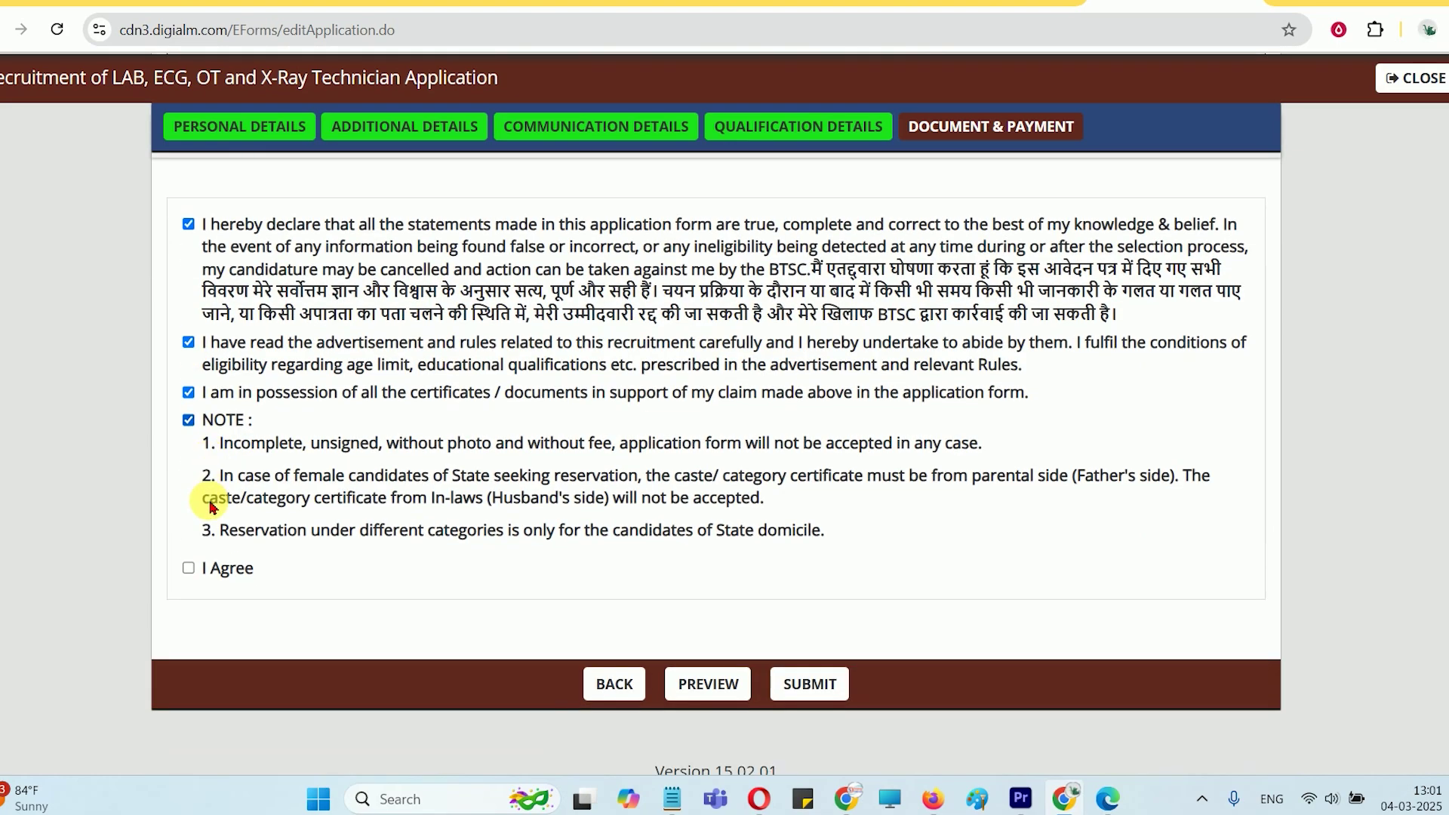
pyautogui.click(187, 550)
# Scroll through the full application preview and close it
pyautogui.click(710, 667)
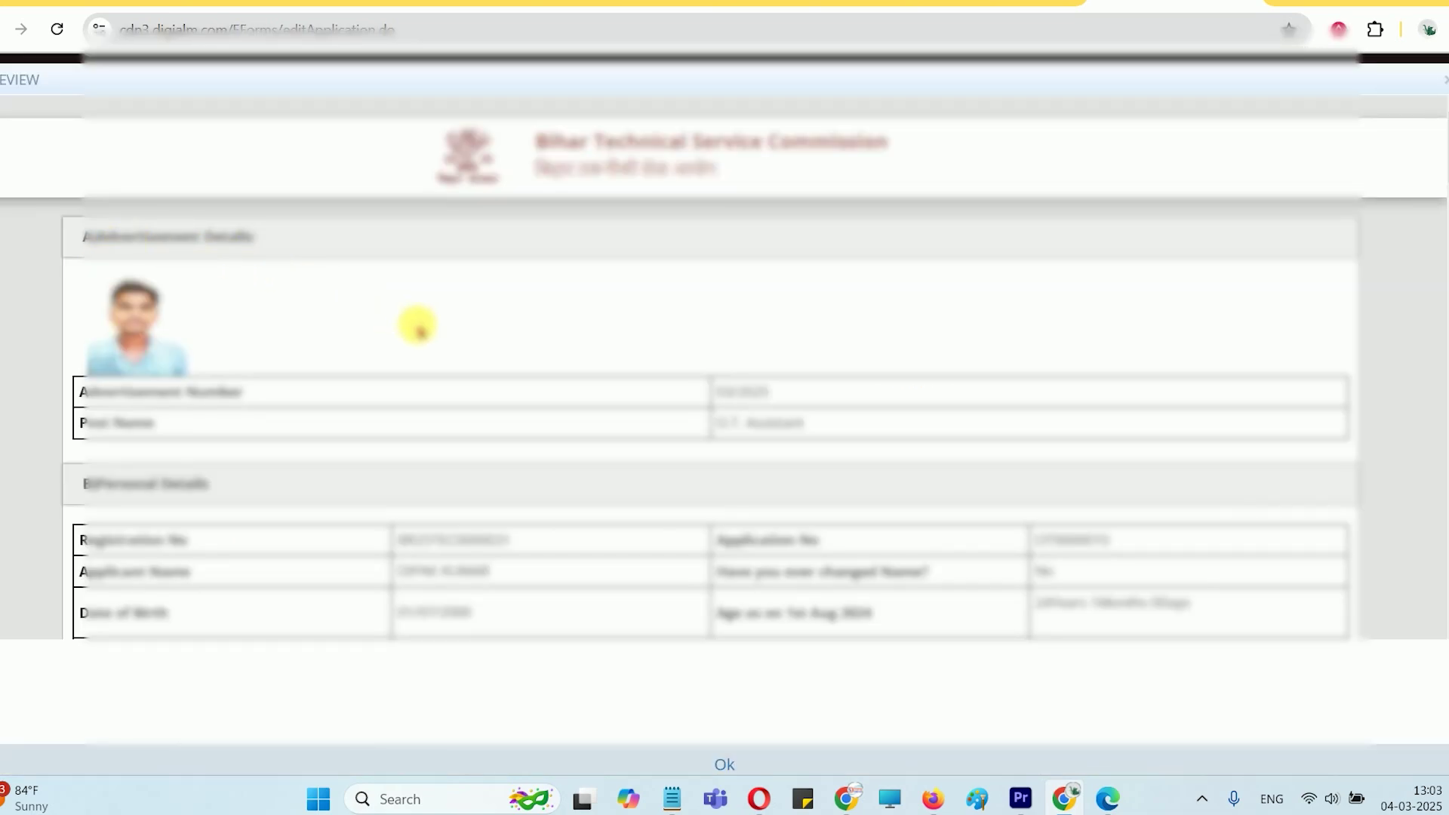
pyautogui.scroll(-15, 418, 326)
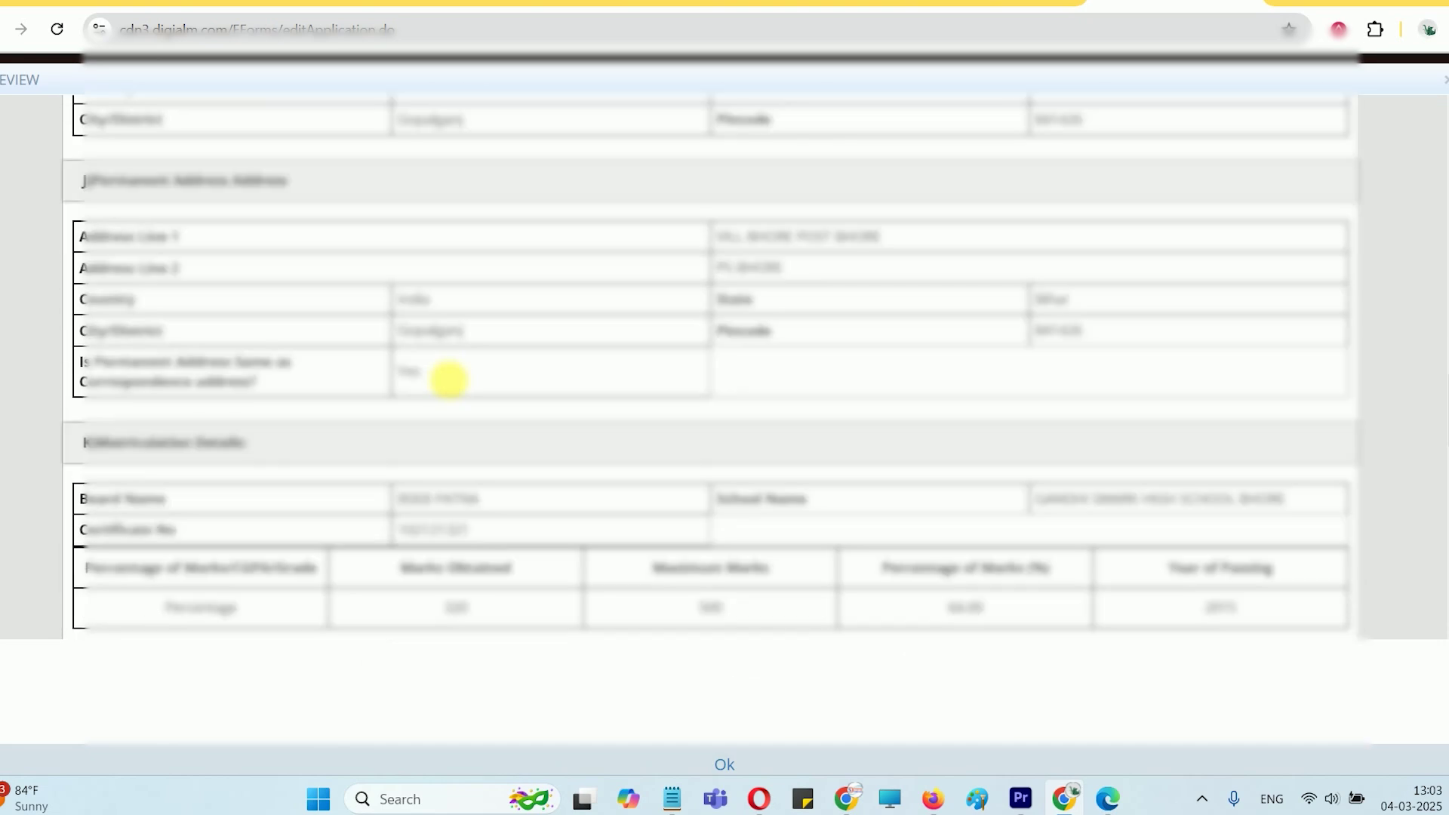
pyautogui.scroll(-10, 448, 380)
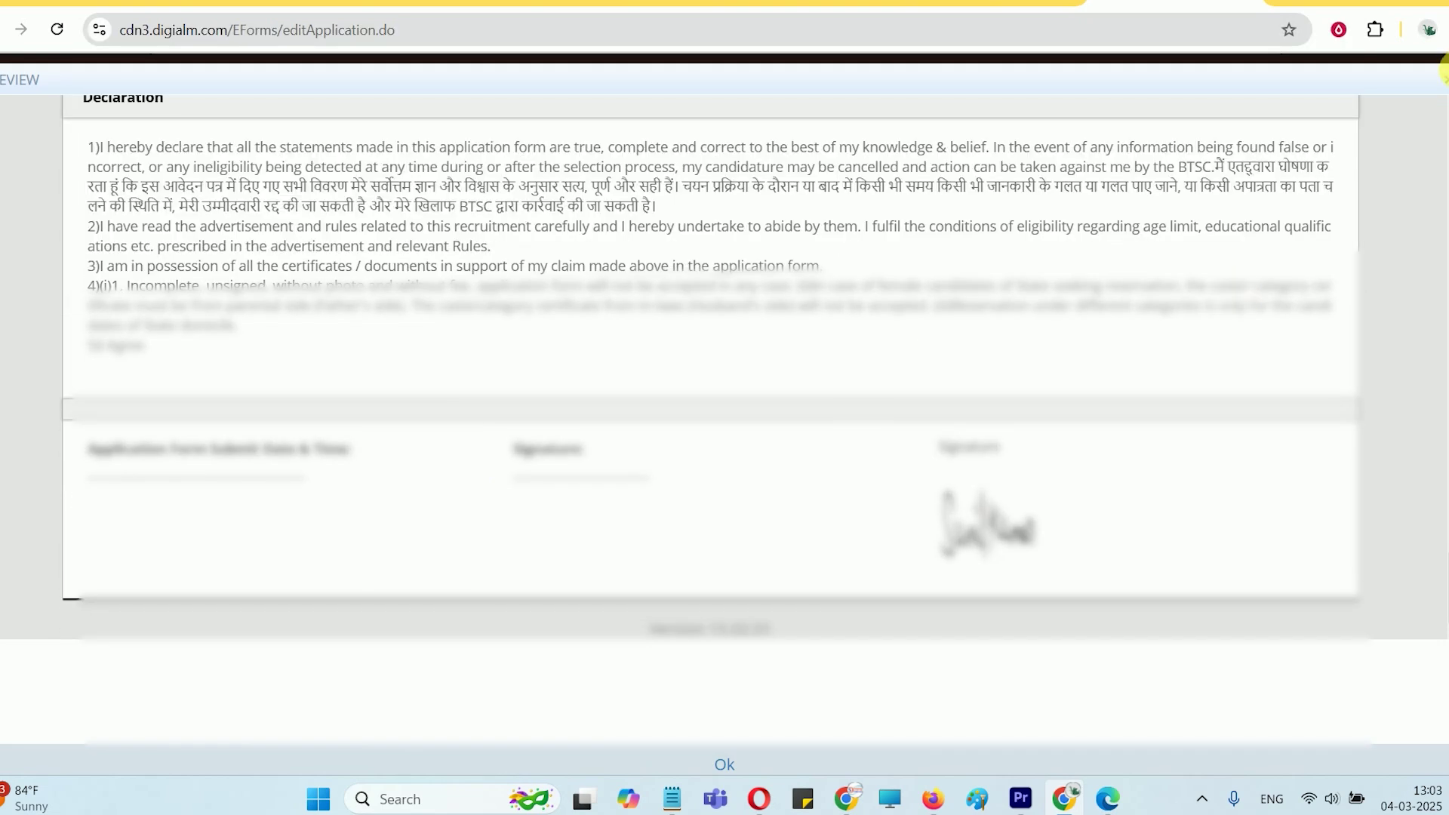
pyautogui.click(1443, 74)
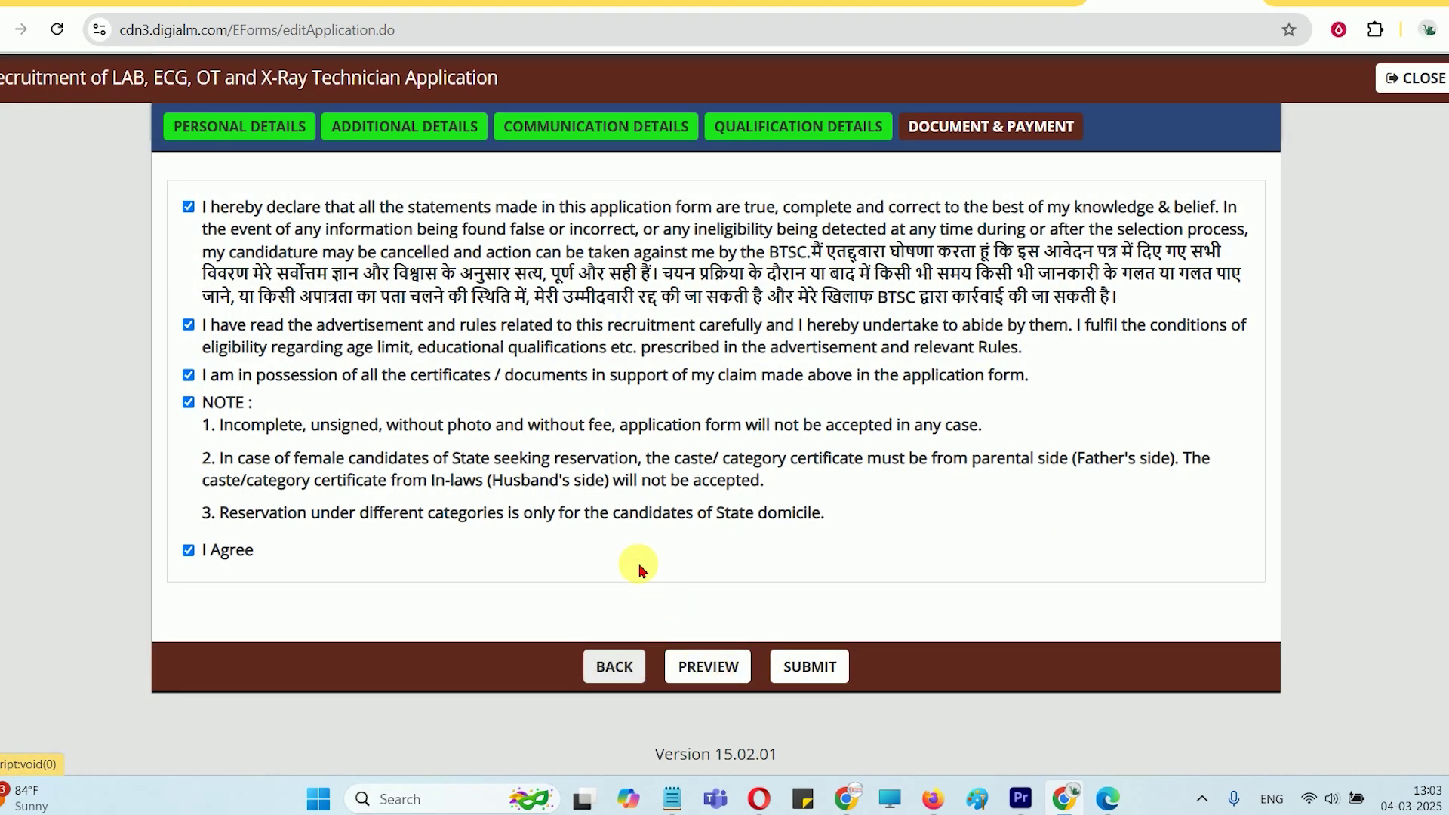
# Try submitting the application and dismiss the alert asking to view the photograph first
pyautogui.click(801, 668)
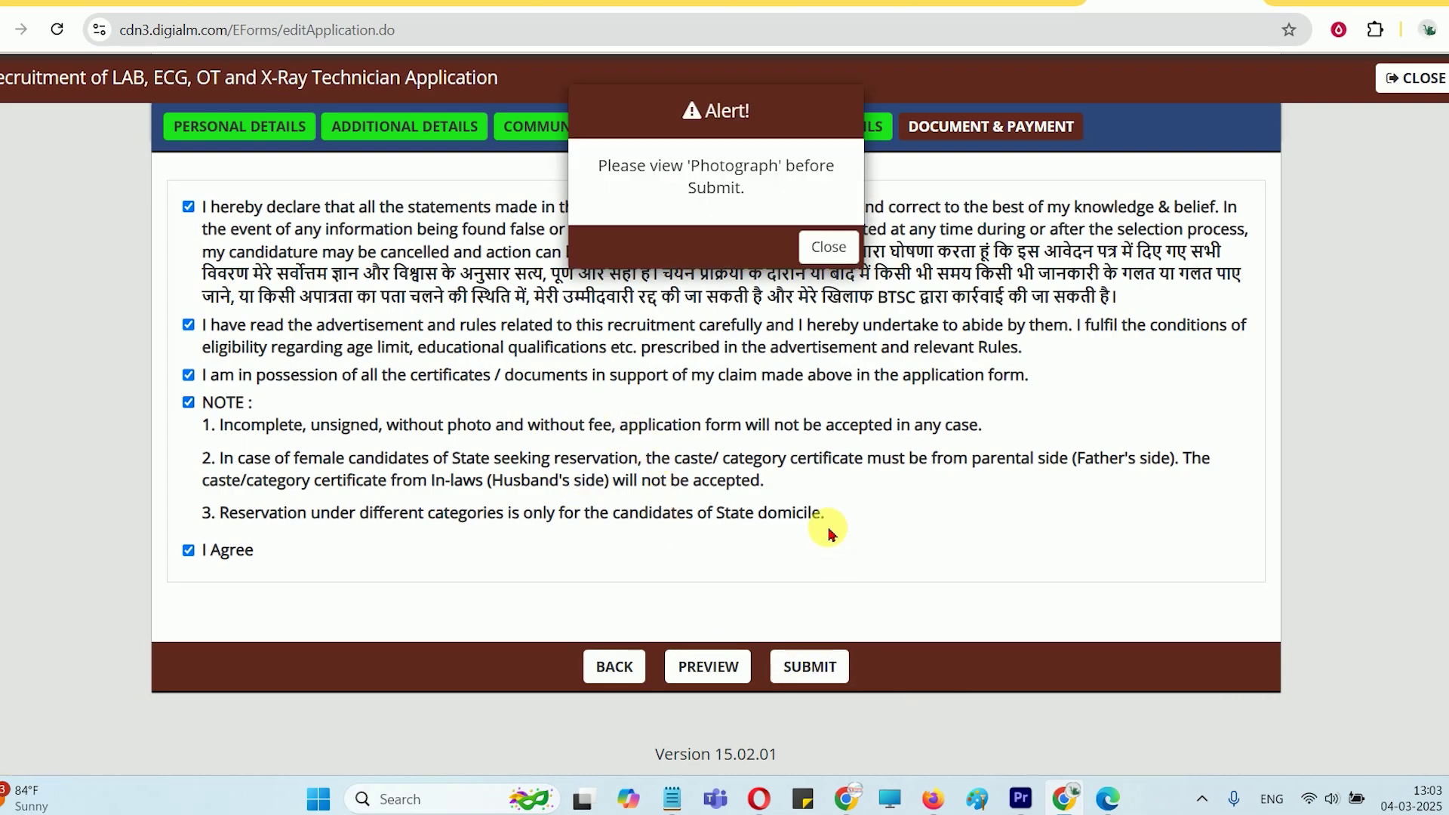
pyautogui.moveTo(646, 172); pyautogui.dragTo(786, 179)
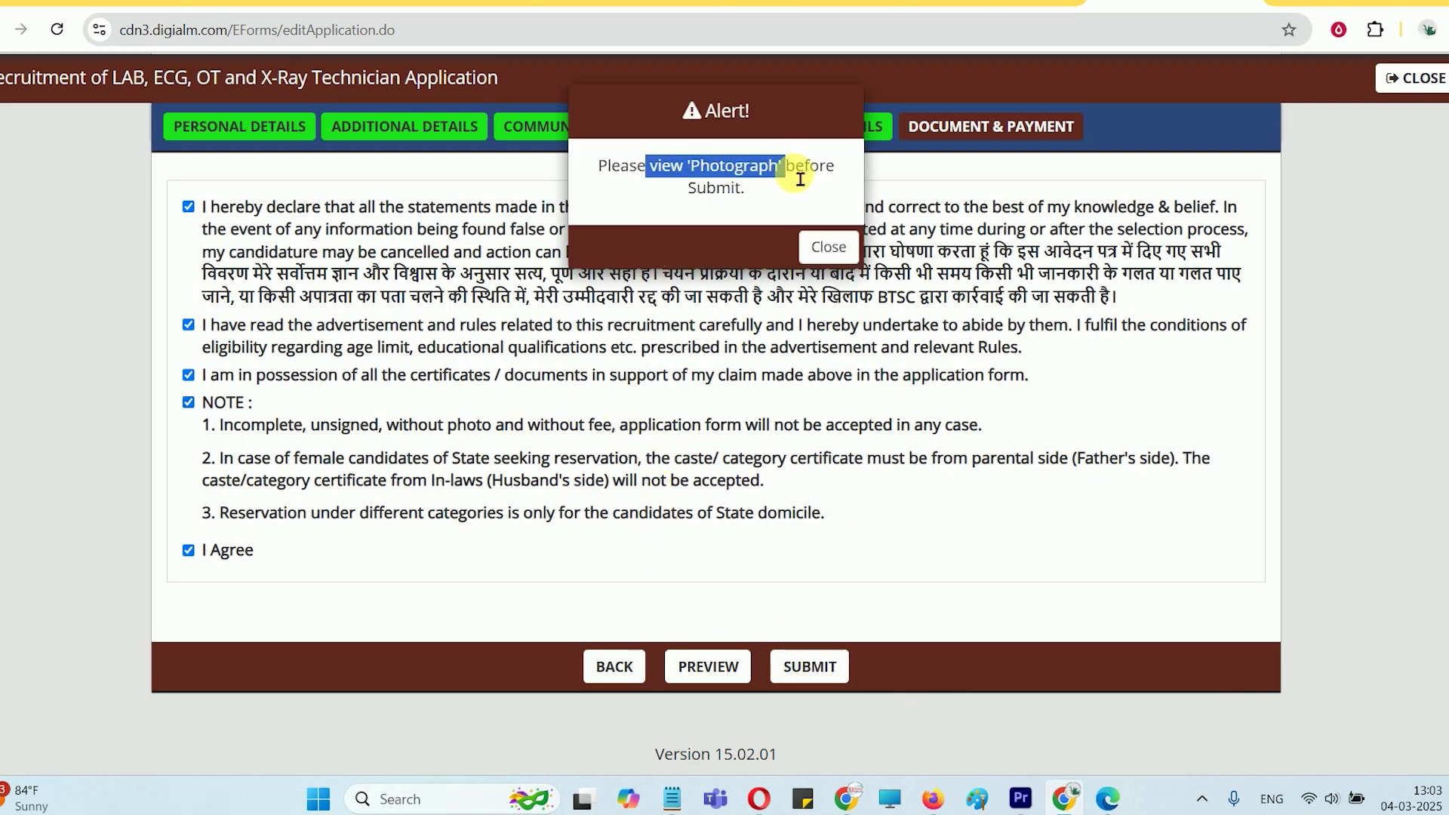
pyautogui.click(829, 246)
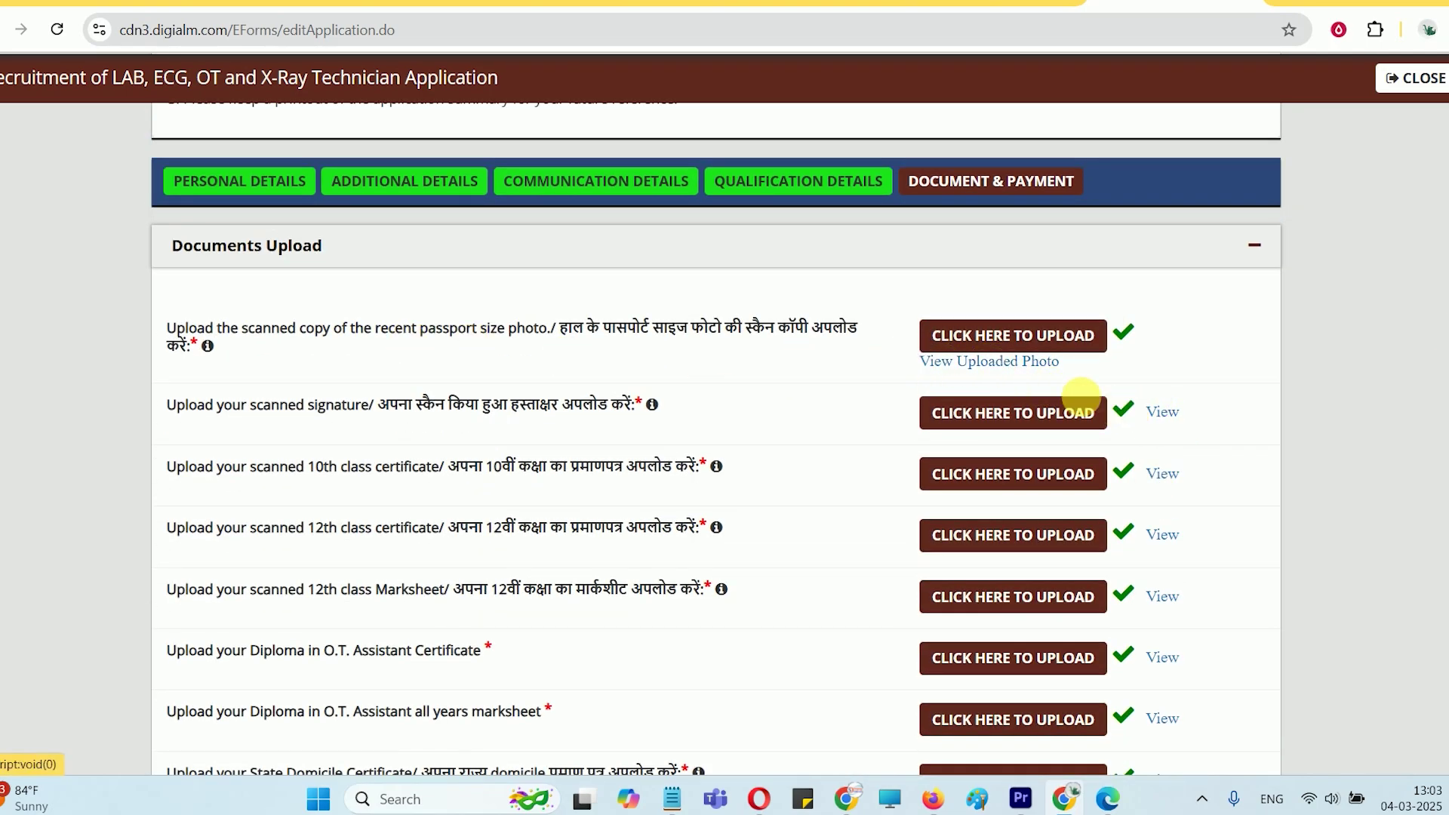
# View the uploaded photograph and signature, close both previews, and scroll back to SUBMIT
pyautogui.click(981, 360)
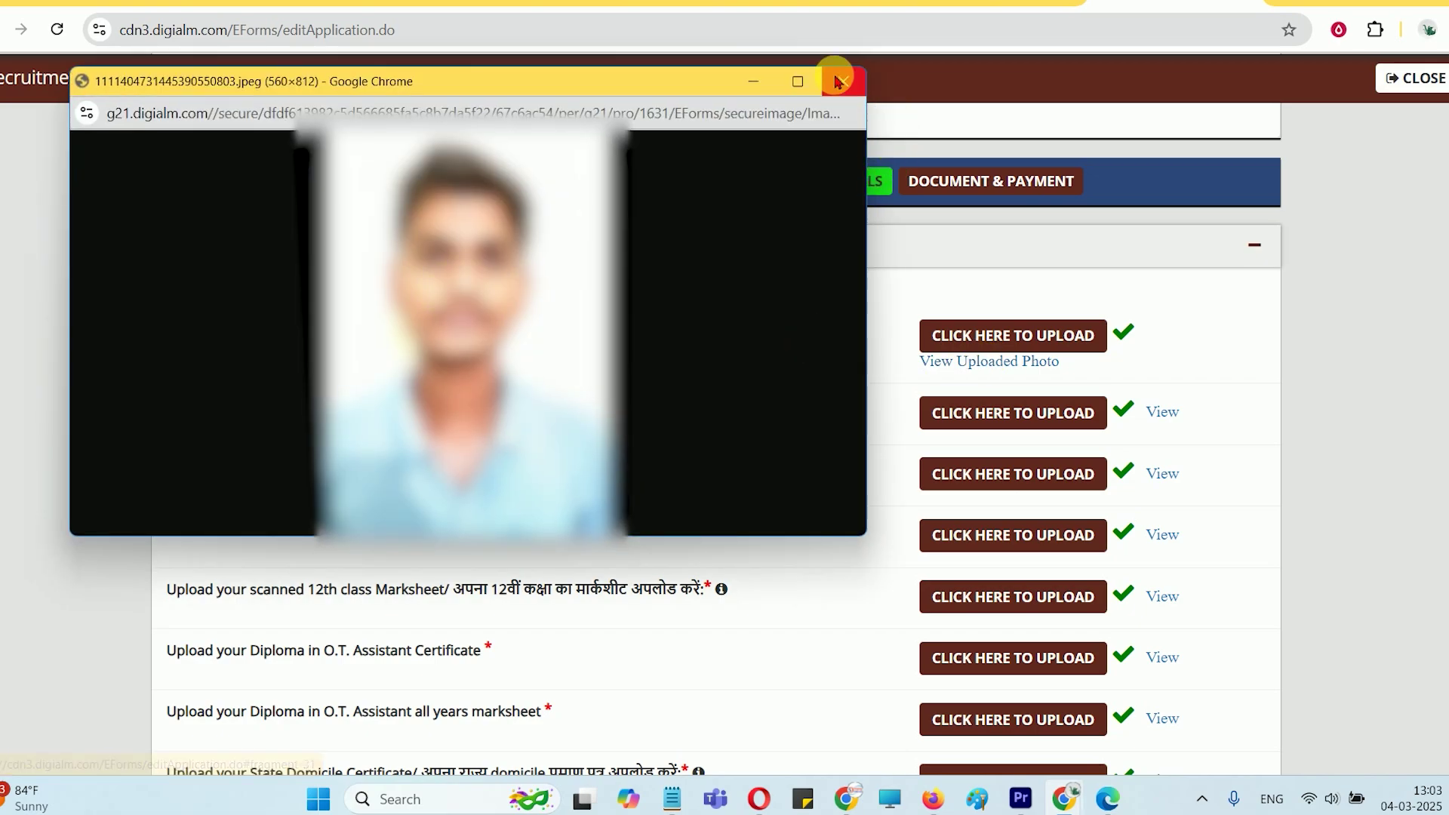
pyautogui.click(838, 81)
pyautogui.click(1159, 413)
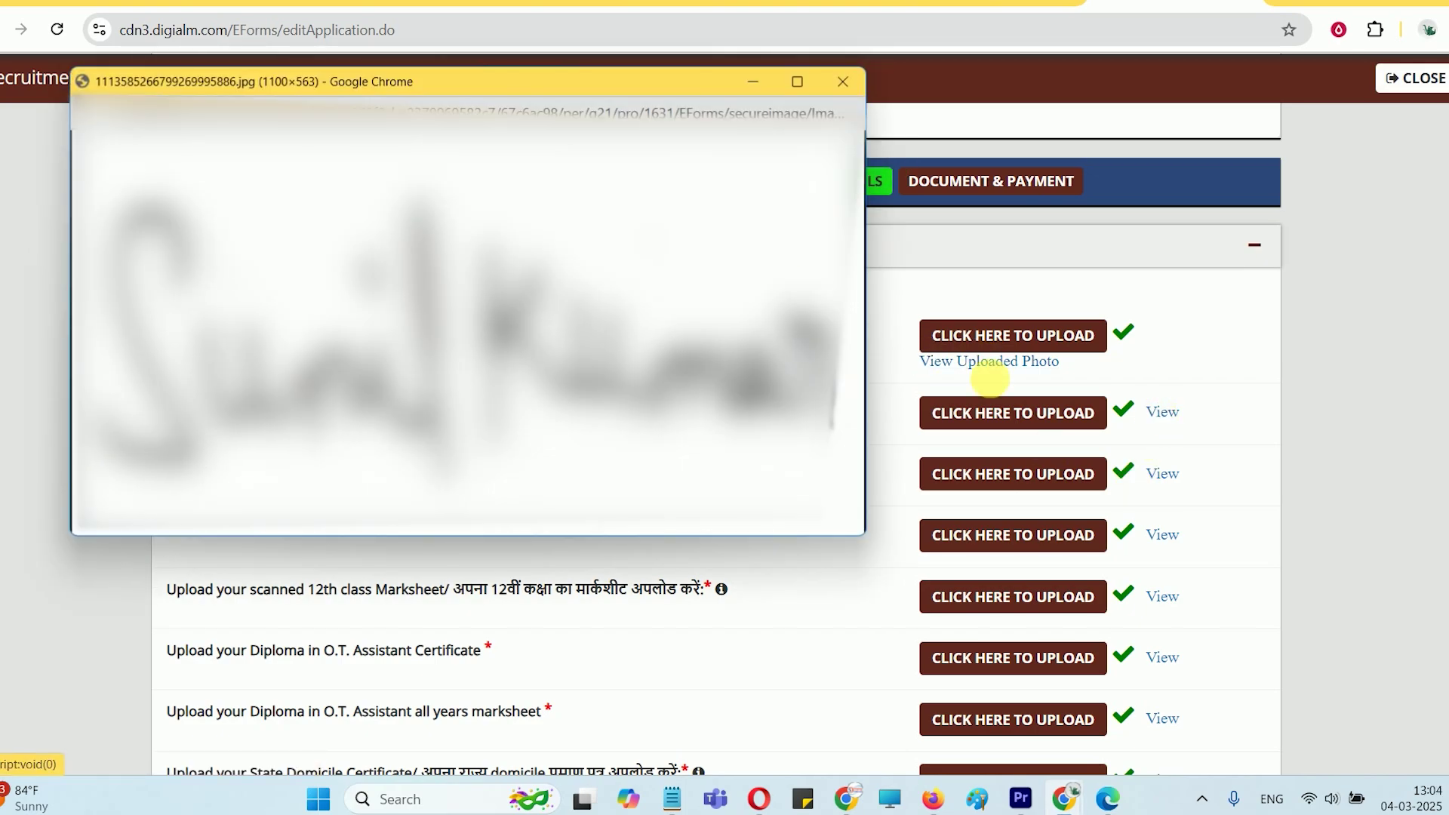
pyautogui.click(853, 83)
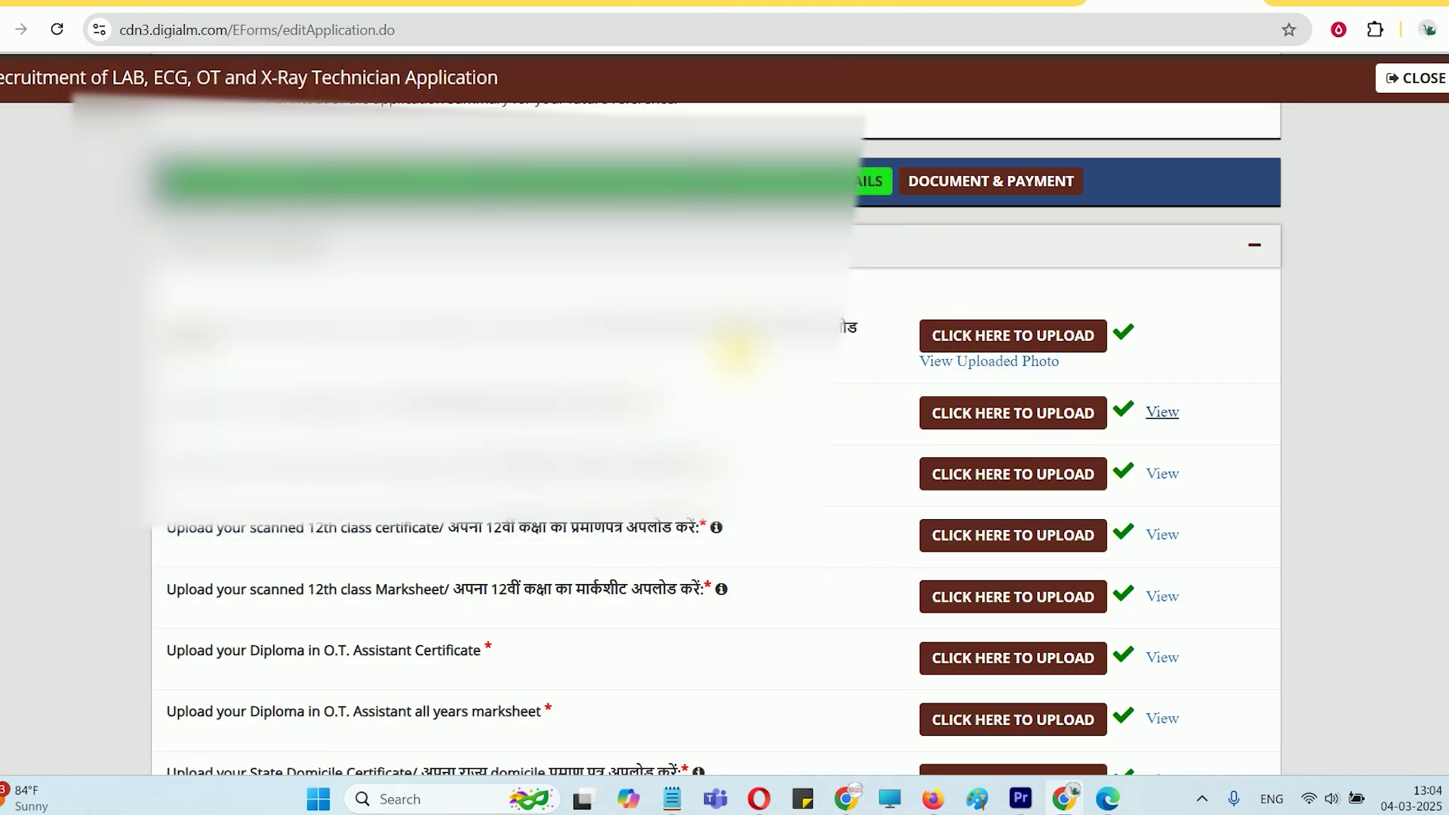
pyautogui.scroll(-3, 1132, 427)
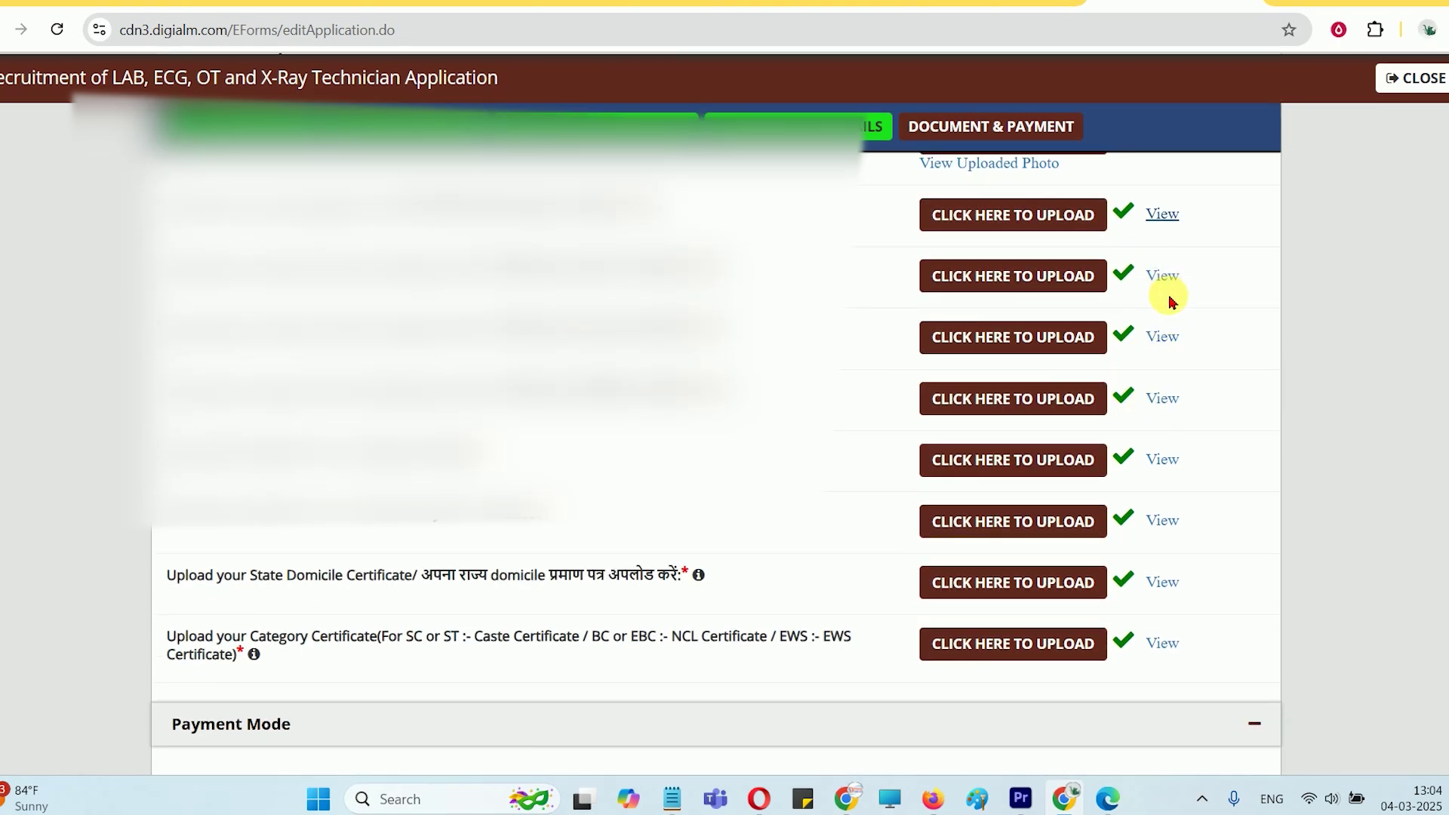
pyautogui.scroll(-10, 1164, 528)
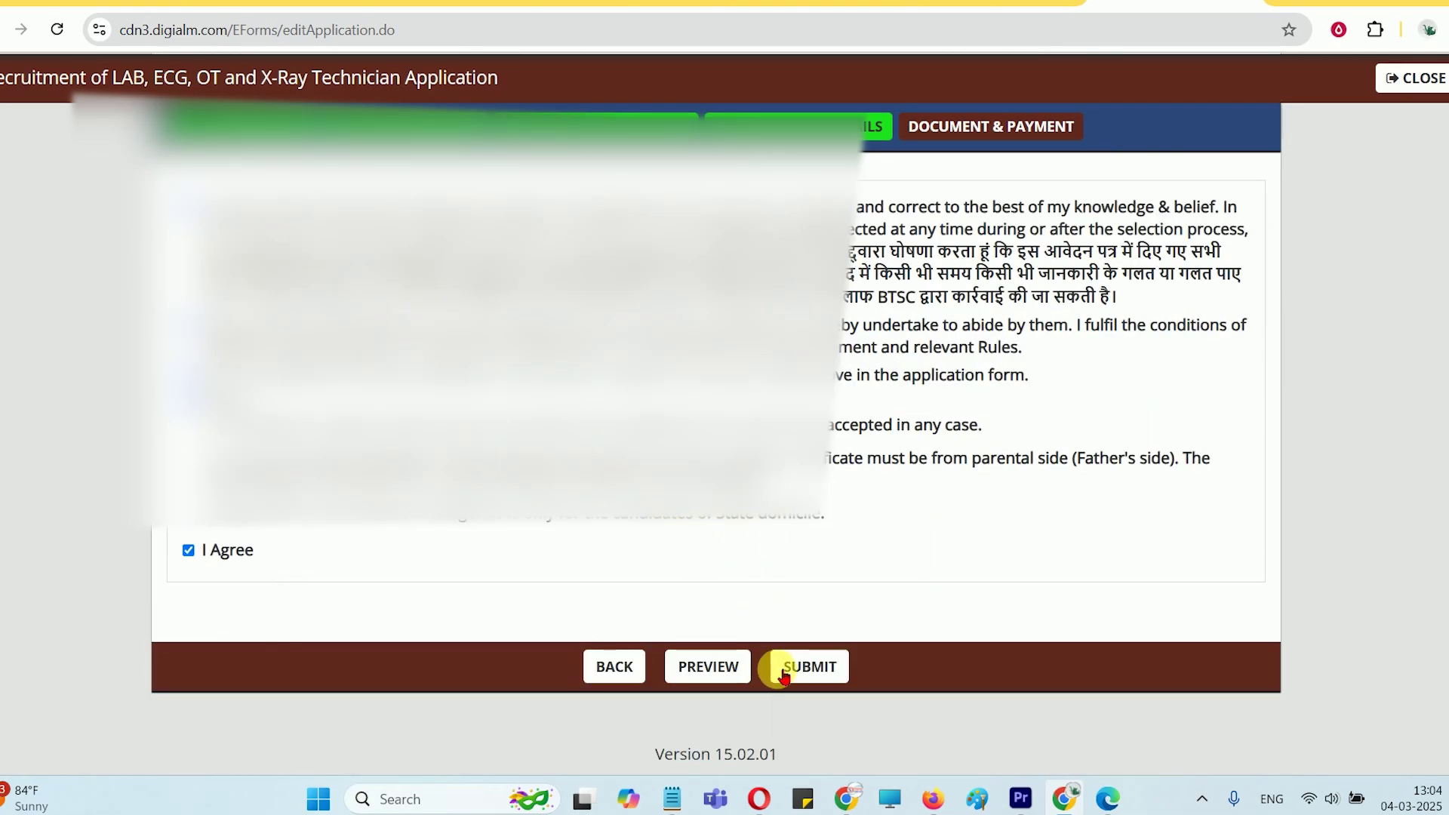
# Submit the application and browse BillDesk's ₹600 payment options: UPI, QR, Wallets, Net Banking, Cards
pyautogui.click(810, 668)
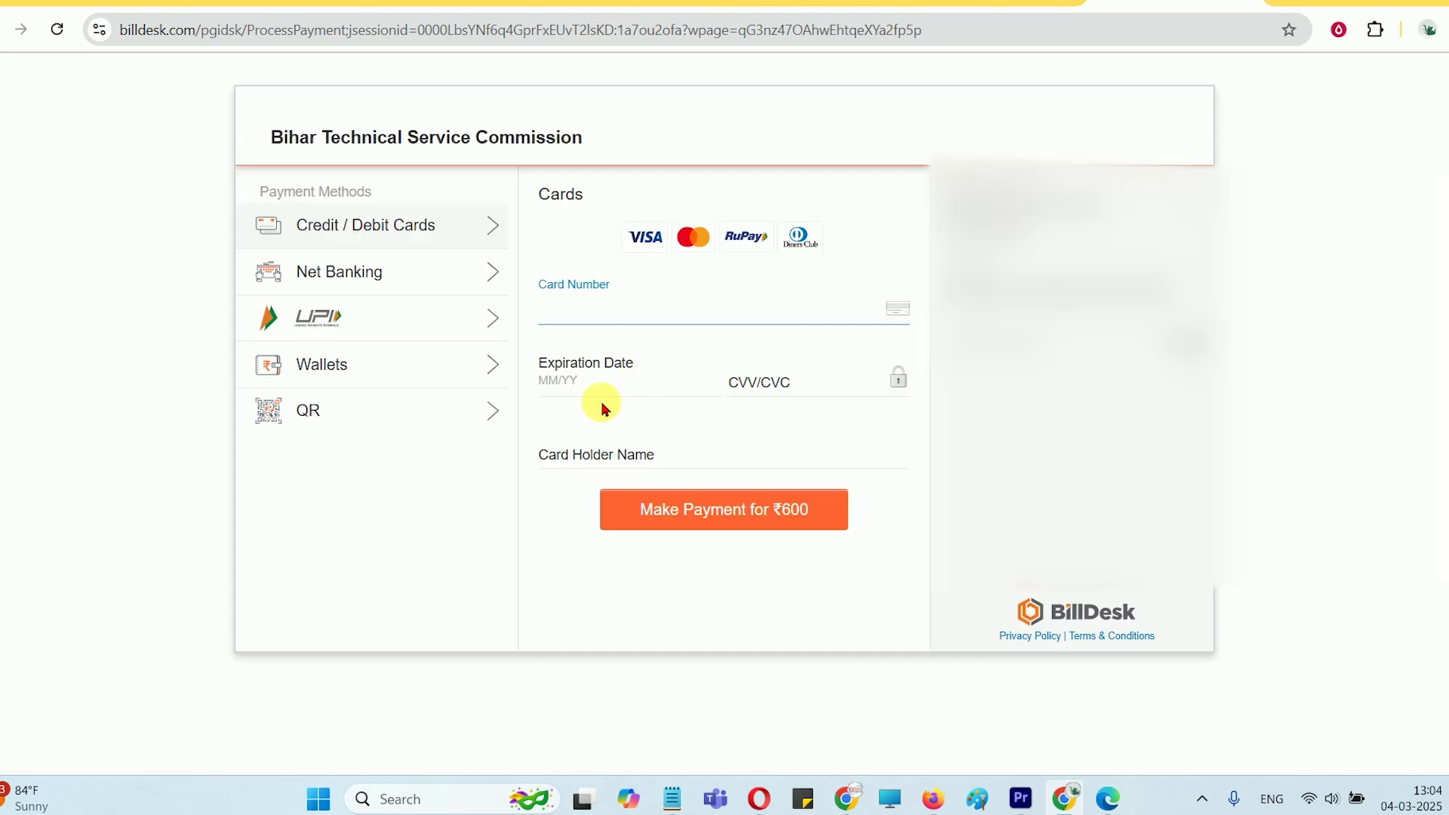
pyautogui.click(324, 333)
pyautogui.click(351, 412)
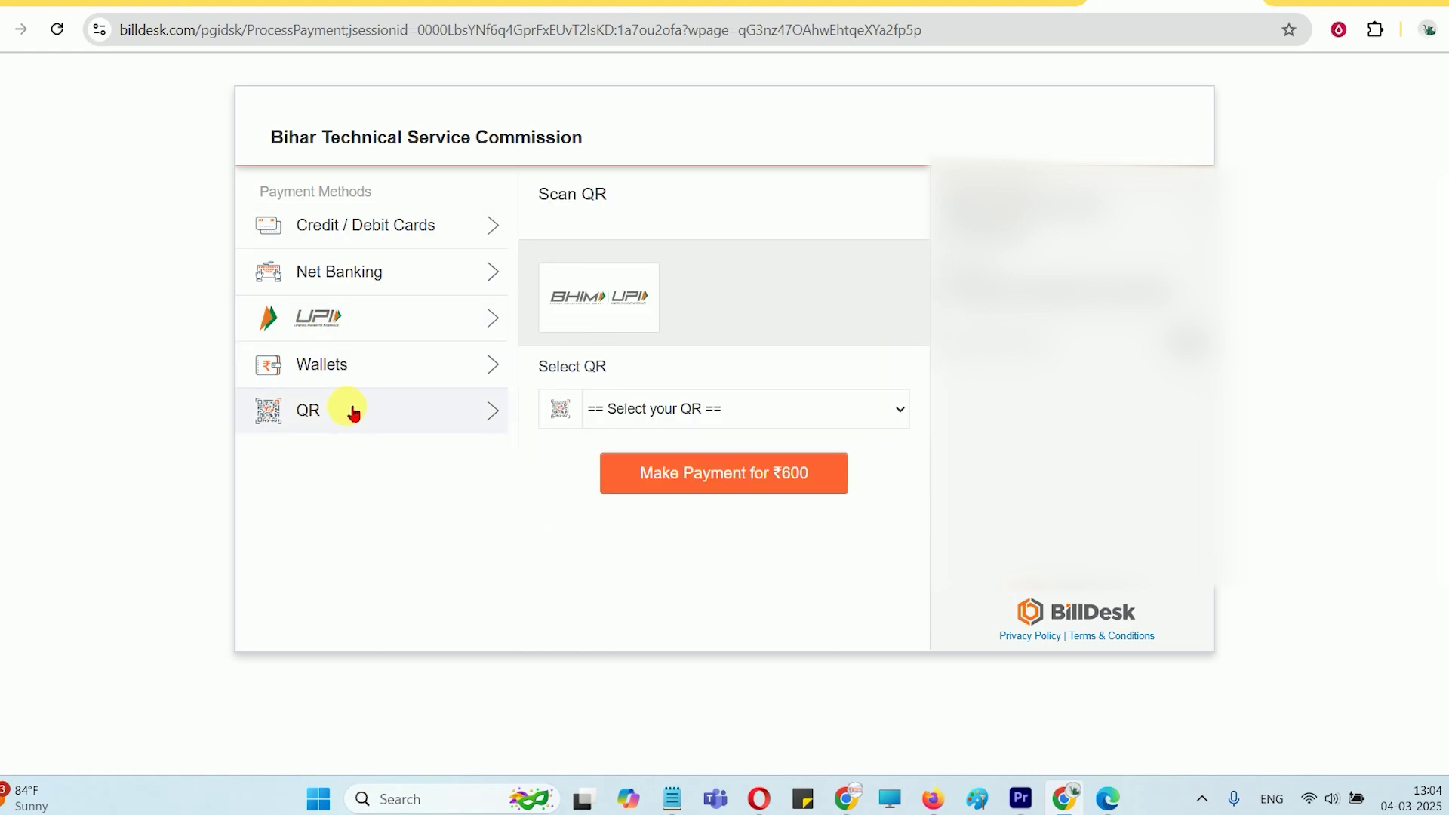
pyautogui.click(351, 374)
pyautogui.click(356, 275)
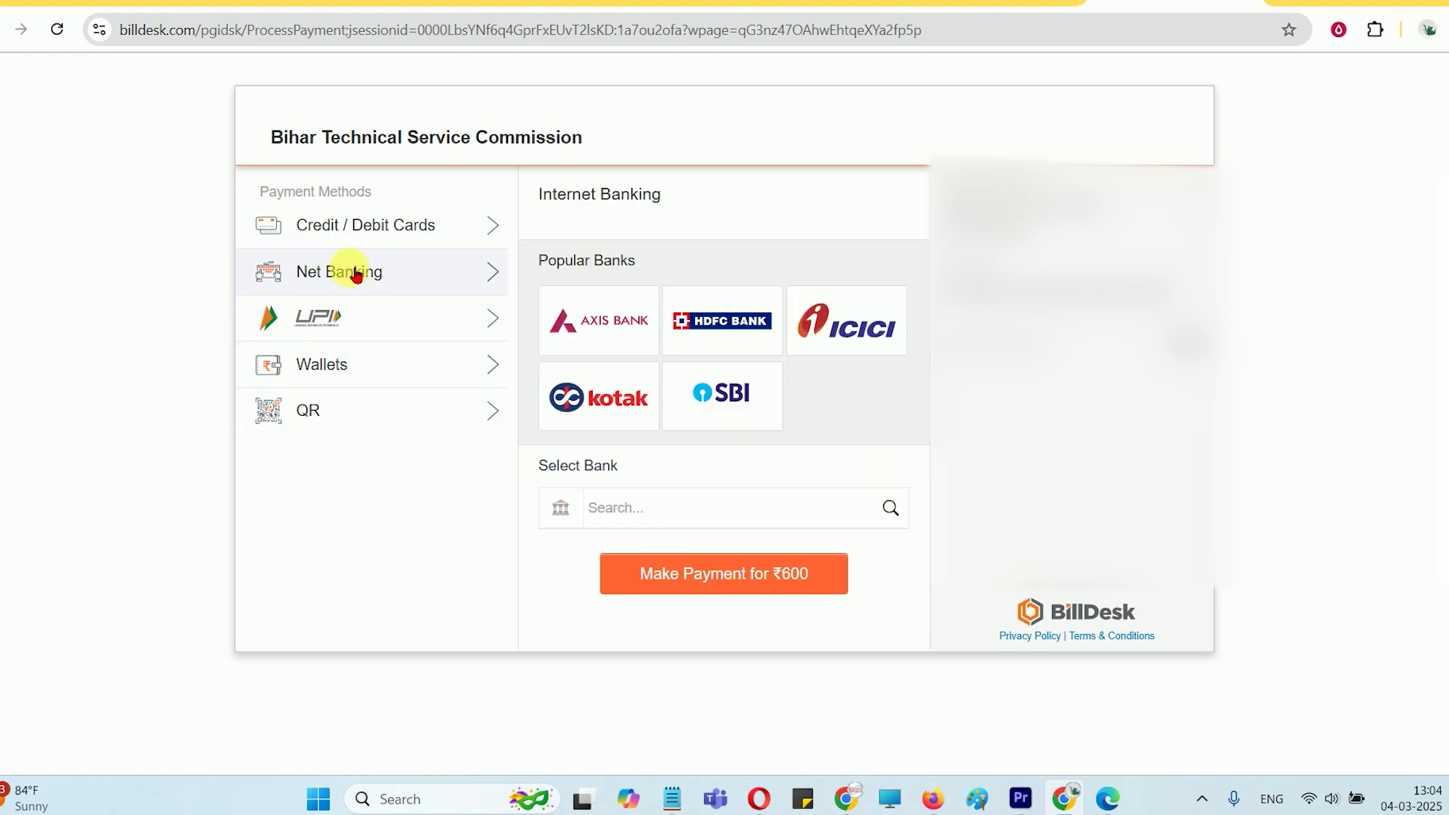
pyautogui.click(373, 223)
pyautogui.click(614, 294)
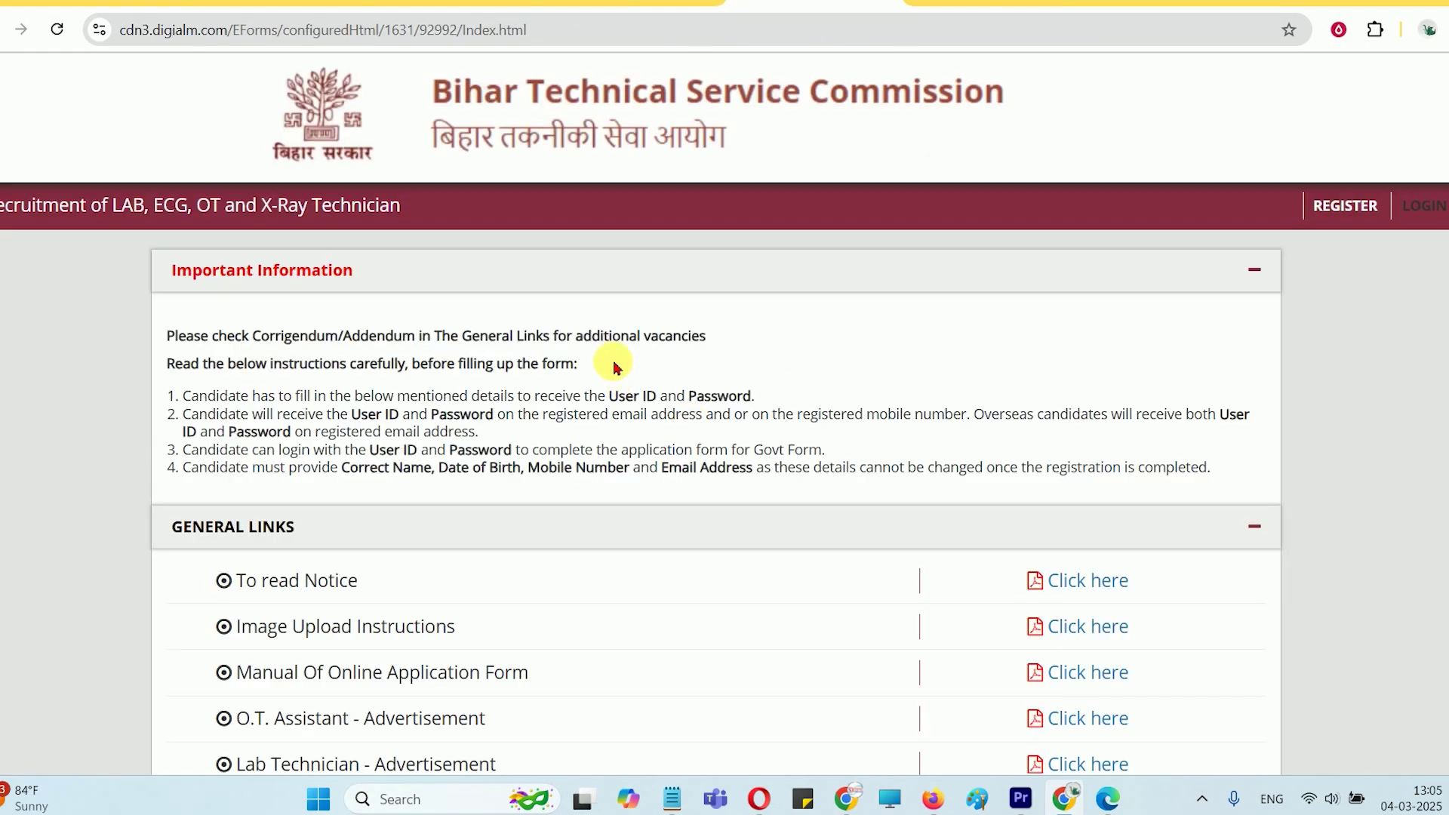
pyautogui.scroll(-5, 615, 377)
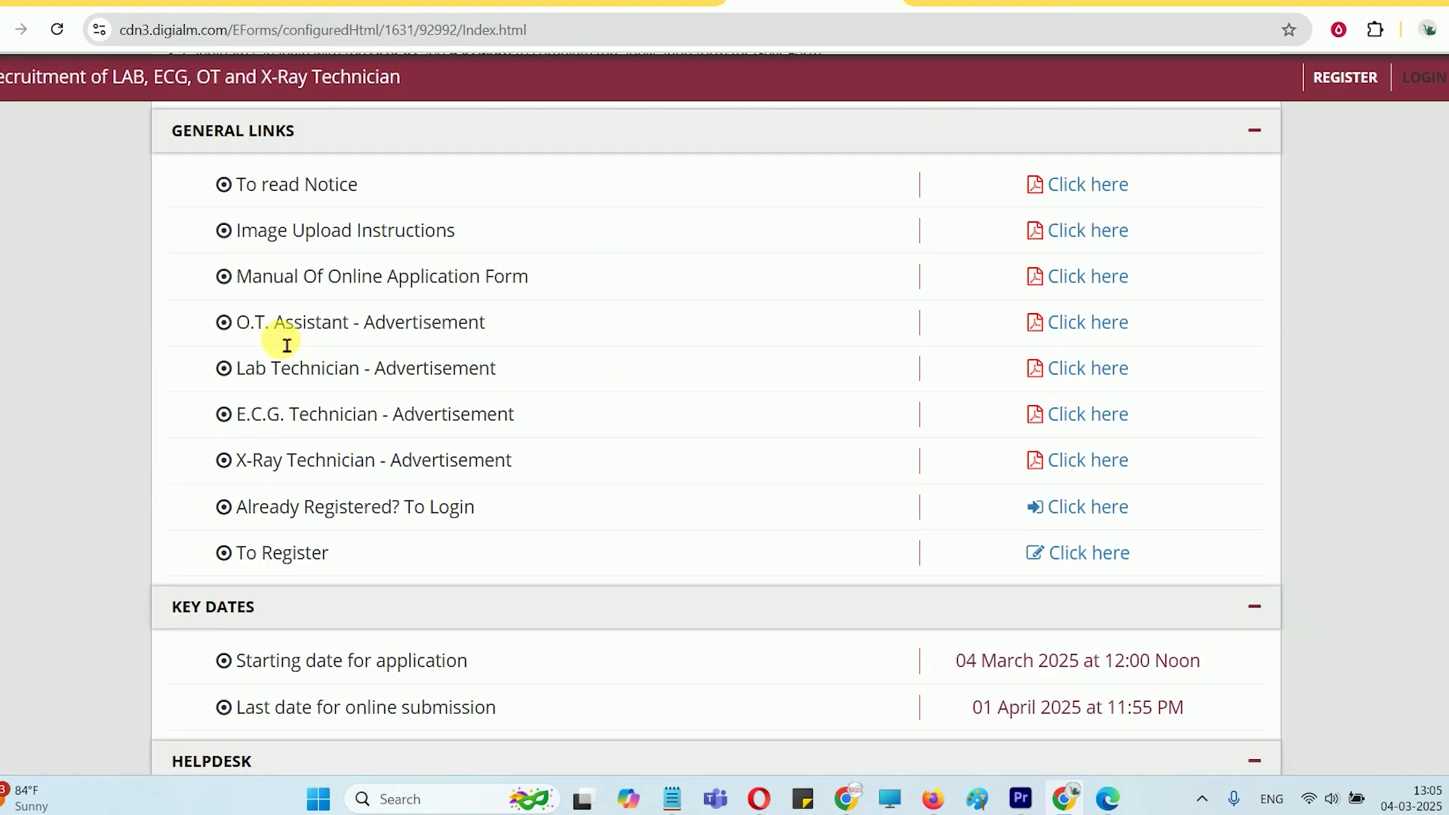